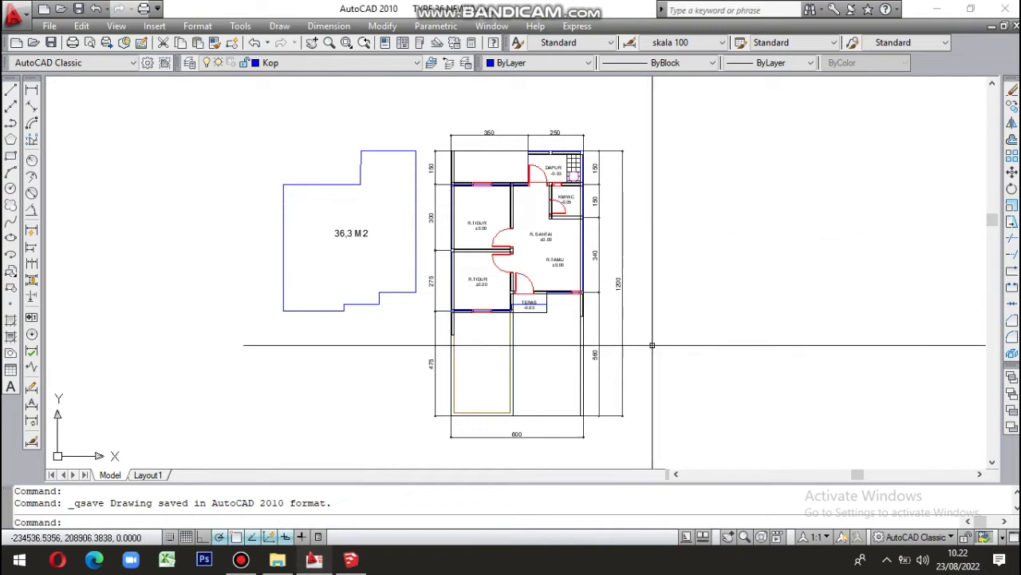
# Step: Select and clear the floor plan, then inspect TERAS, DAPUR, KM/WC and the 350/250 dimensions
pyautogui.click(231, 101)
pyautogui.click(683, 457)
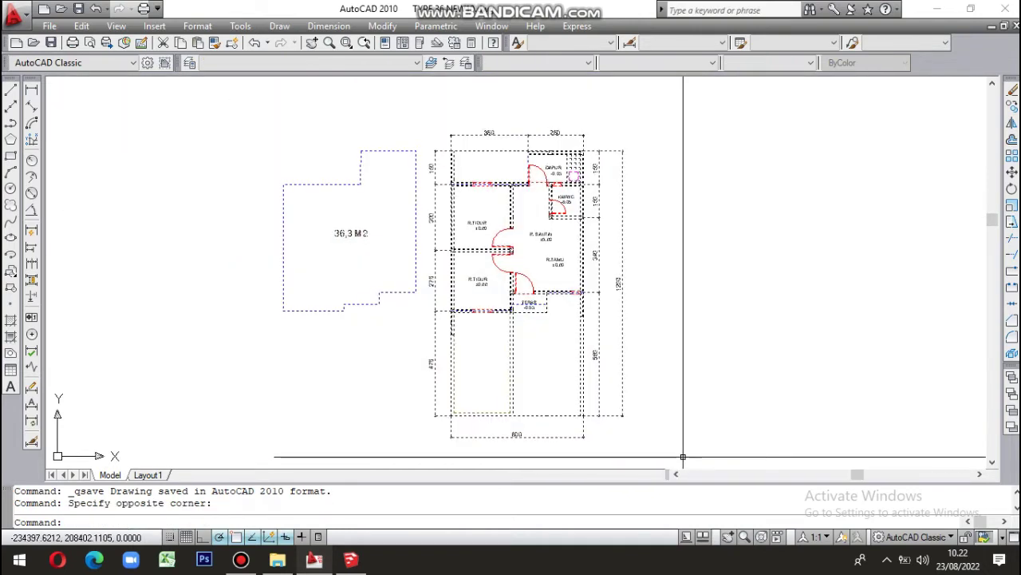
pyautogui.press('Escape')
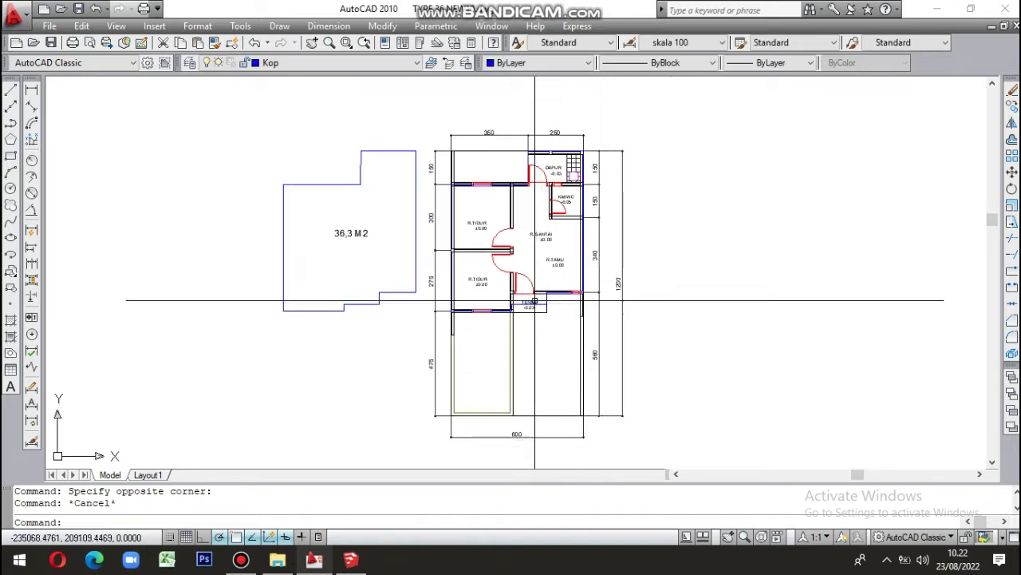
pyautogui.scroll(3, 534, 301)
pyautogui.moveTo(519, 326); pyautogui.dragTo(519, 403, button='middle')
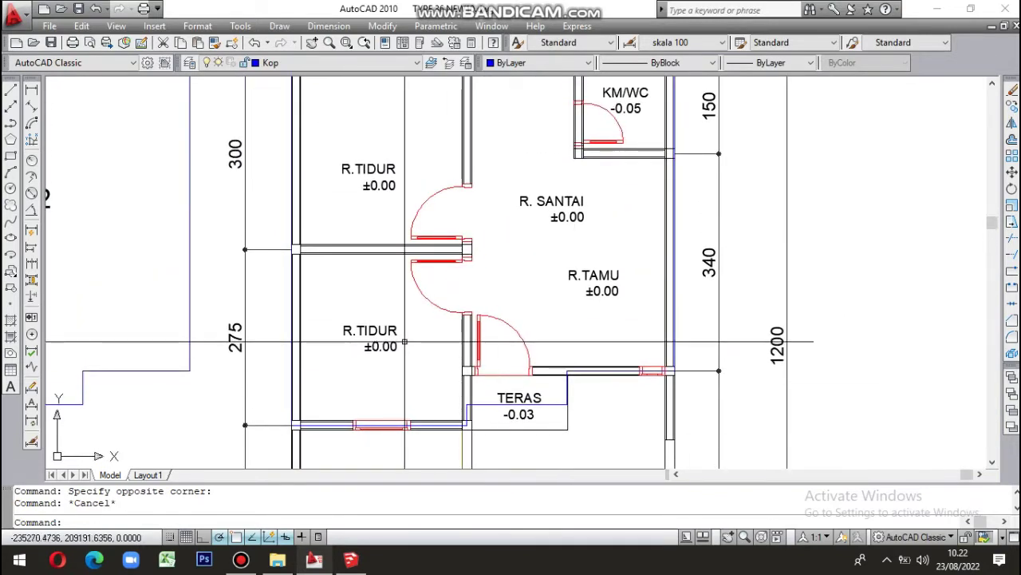
pyautogui.moveTo(333, 164); pyautogui.dragTo(322, 284, button='middle')
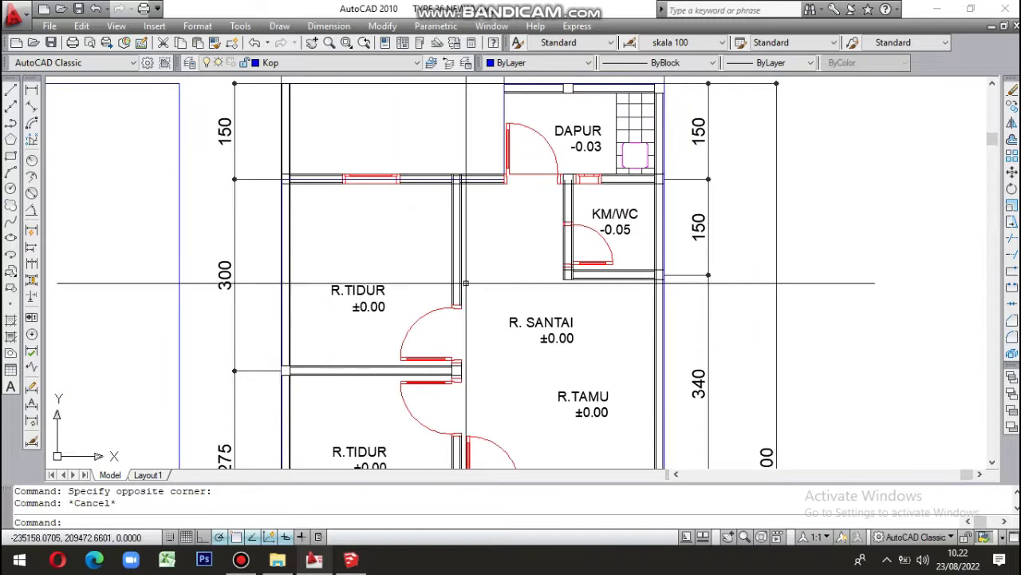
pyautogui.moveTo(623, 245); pyautogui.dragTo(617, 339, button='middle')
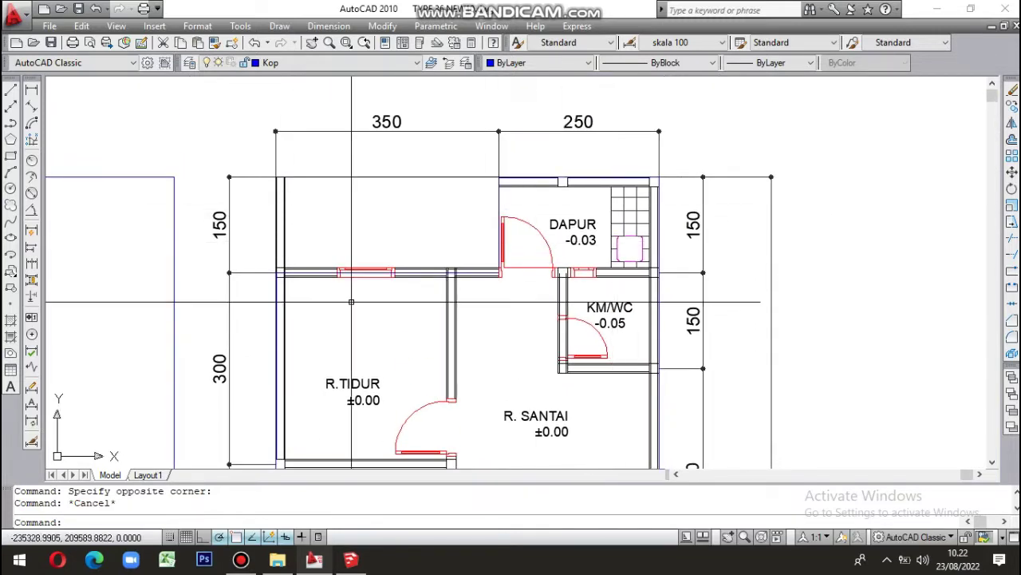
pyautogui.moveTo(351, 301); pyautogui.dragTo(471, 183, button='middle')
# Step: Select the 36,3 M2 area label, recenter the drawing, and launch SketchUp
pyautogui.scroll(-3, 594, 311)
pyautogui.scroll(4, 591, 312)
pyautogui.scroll(-1, 594, 297)
pyautogui.scroll(-1, 634, 308)
pyautogui.scroll(-3, 650, 323)
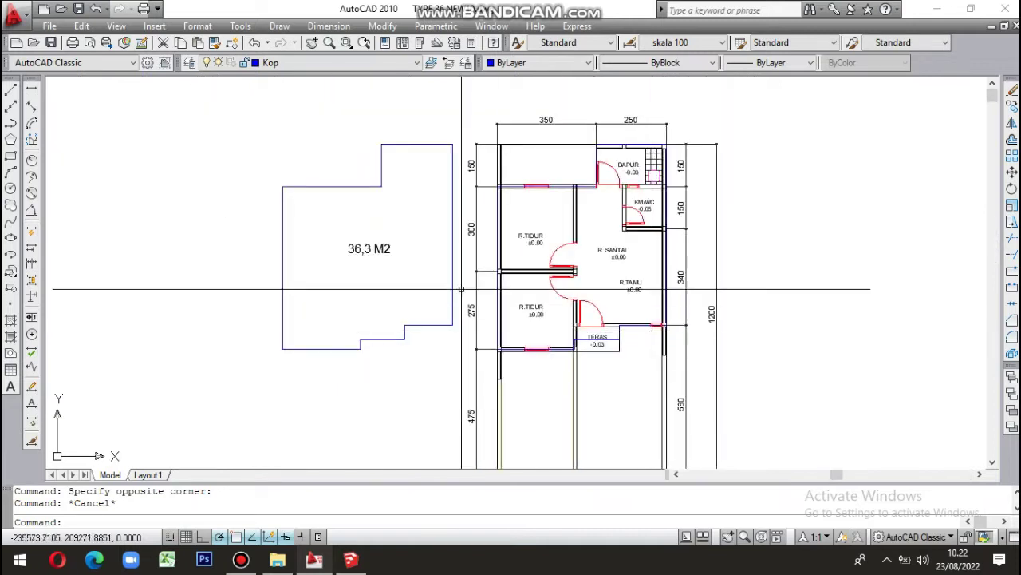
pyautogui.scroll(3, 339, 252)
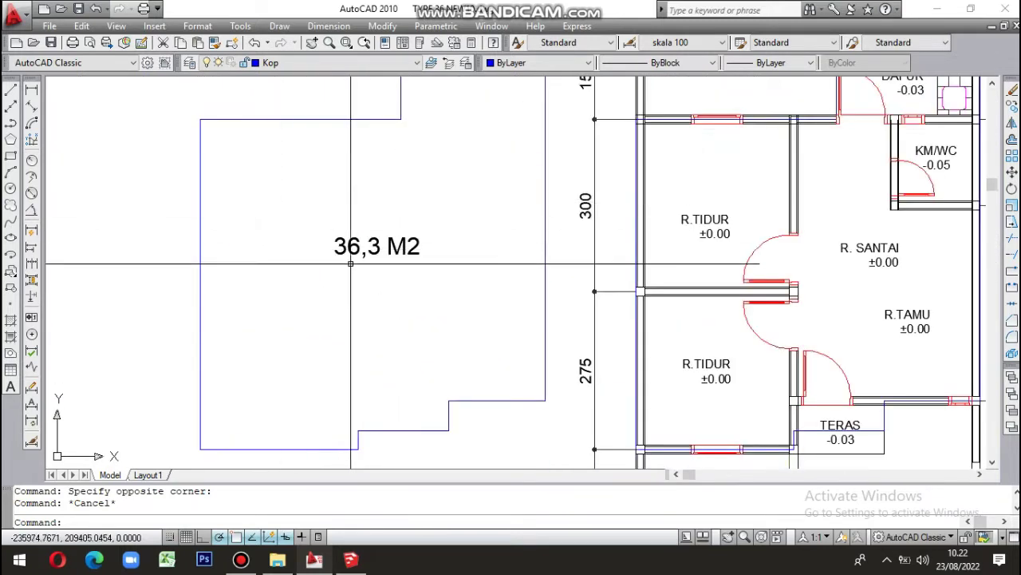
pyautogui.click(259, 195)
pyautogui.click(477, 310)
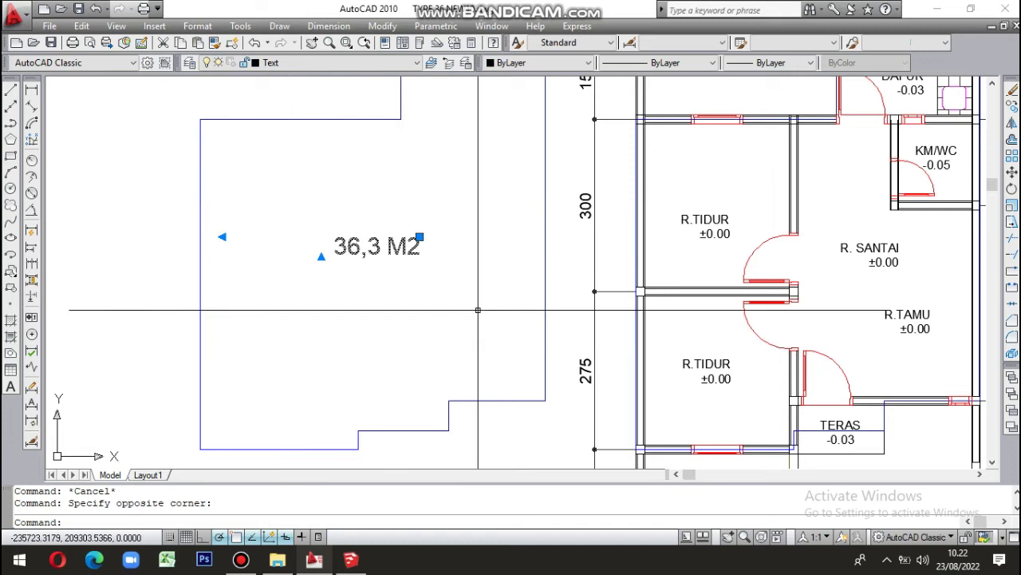
pyautogui.scroll(-3, 253, 275)
pyautogui.moveTo(563, 347); pyautogui.dragTo(668, 312, button='middle')
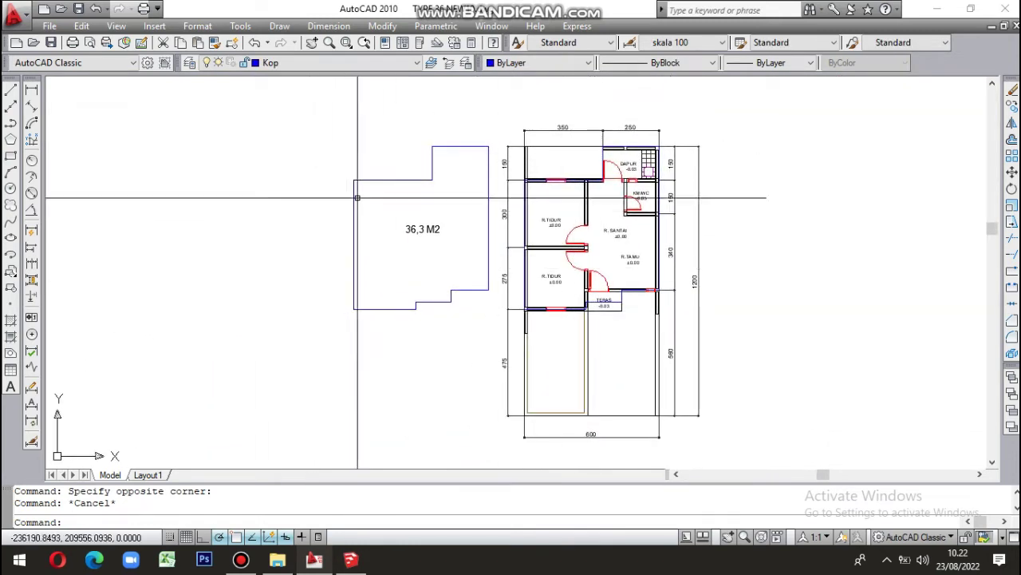
pyautogui.moveTo(571, 251); pyautogui.dragTo(510, 268, button='middle')
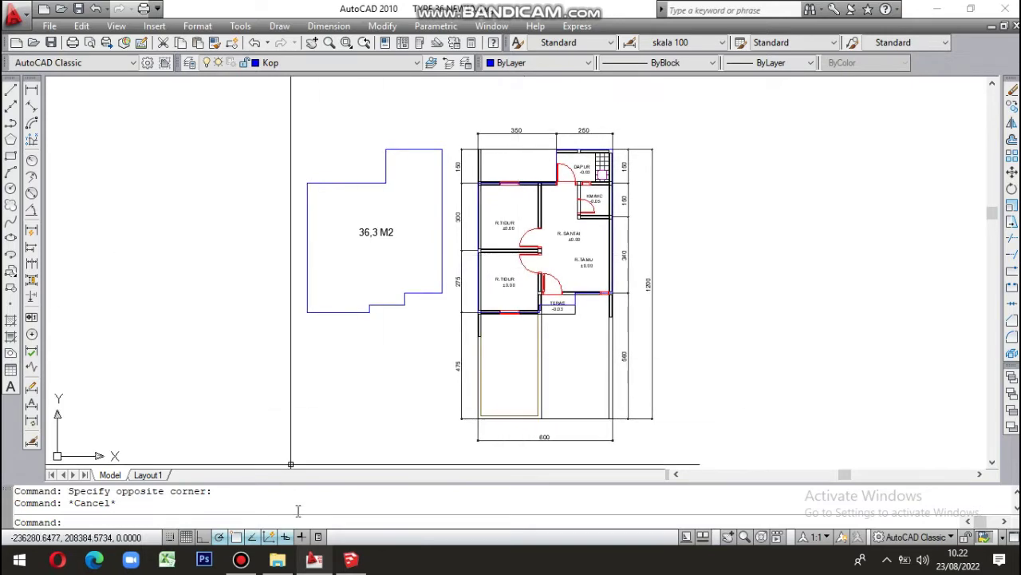
pyautogui.click(352, 564)
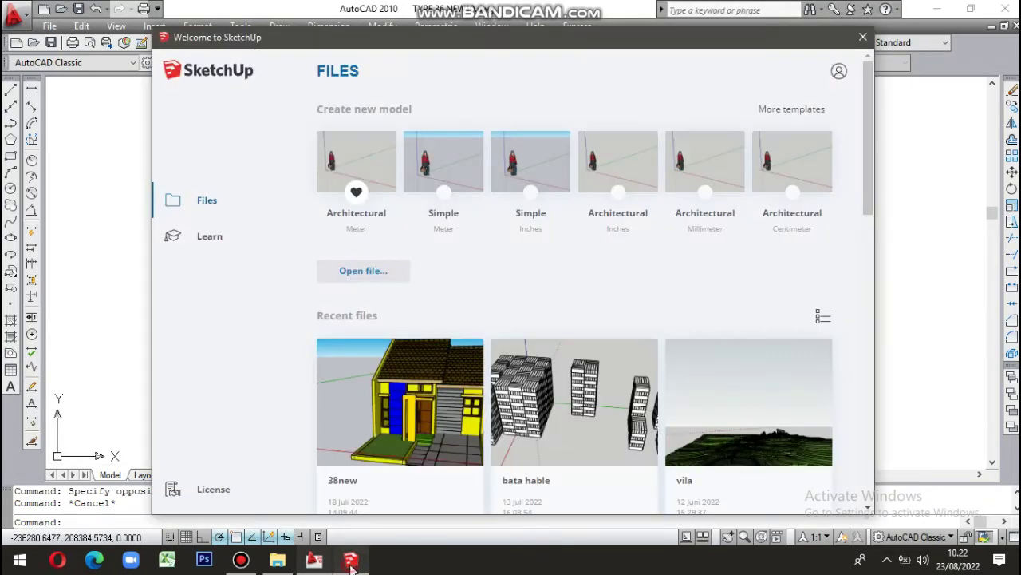
# Step: Start a new SketchUp model from a template
pyautogui.click(370, 177)
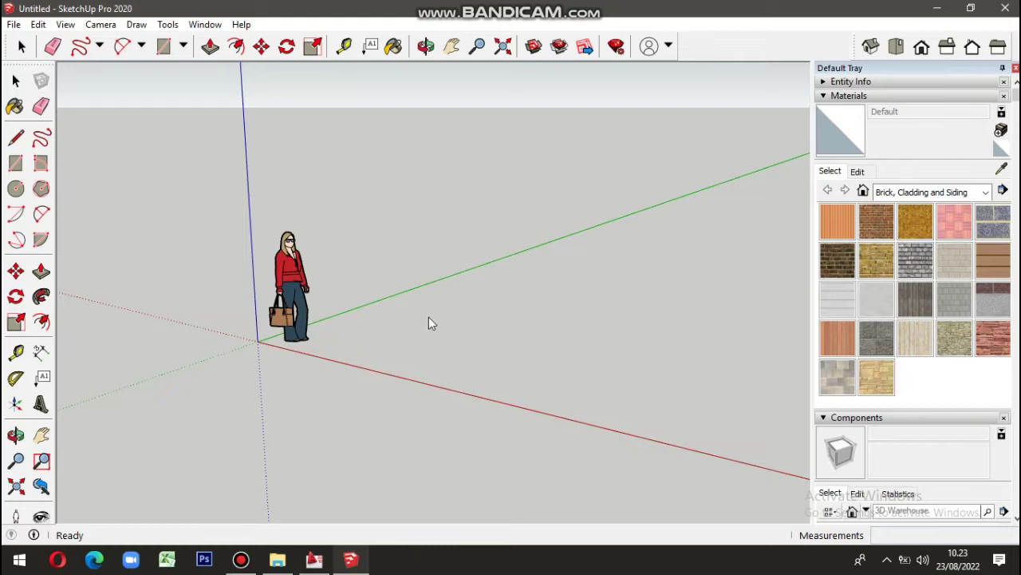
pyautogui.scroll(-2, 429, 317)
pyautogui.scroll(-2, 429, 315)
pyautogui.moveTo(429, 315)
pyautogui.mouseDown(button='middle')
pyautogui.moveTo(525, 210)
pyautogui.moveTo(564, 273)
pyautogui.moveTo(432, 278)
pyautogui.mouseUp(button='middle')
# Step: Import the AutoCAD floor plan DWG and close the import results summary
pyautogui.click(14, 25)
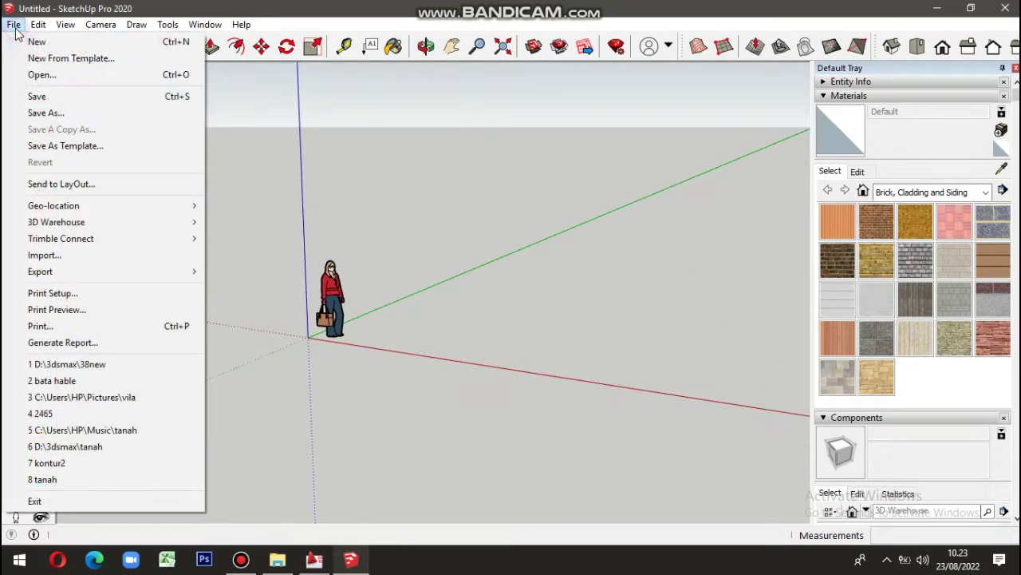
pyautogui.click(85, 257)
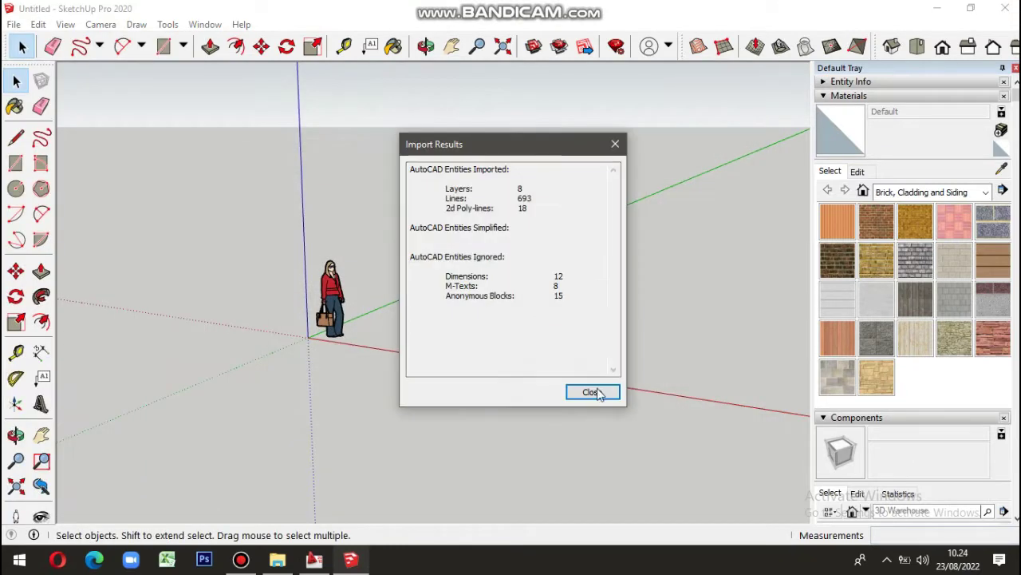
pyautogui.click(590, 391)
pyautogui.moveTo(500, 315)
pyautogui.mouseDown(button='middle')
pyautogui.moveTo(483, 379)
pyautogui.moveTo(490, 472)
pyautogui.mouseUp(button='middle')
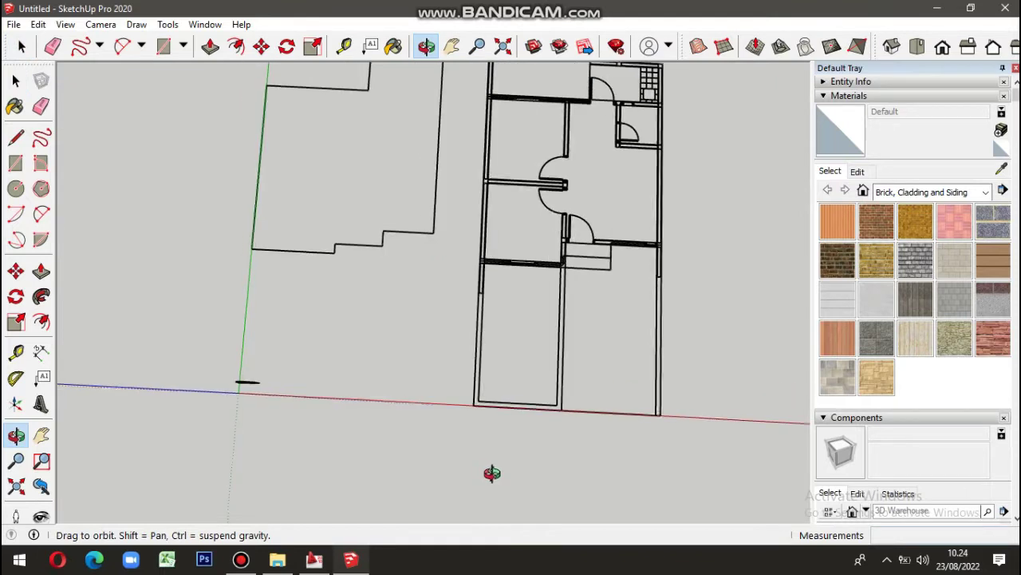
# Step: Tilt the imported plan to an oblique view and draw a rectangle over the upper-left wall strip
pyautogui.scroll(-3, 486, 312)
pyautogui.moveTo(486, 312); pyautogui.dragTo(620, 279, button='middle')
pyautogui.scroll(5, 521, 239)
pyautogui.moveTo(520, 240)
pyautogui.mouseDown(button='middle')
pyautogui.moveTo(503, 273)
pyautogui.moveTo(651, 352)
pyautogui.moveTo(492, 437)
pyautogui.moveTo(365, 395)
pyautogui.mouseUp(button='middle')
pyautogui.scroll(-3, 503, 272)
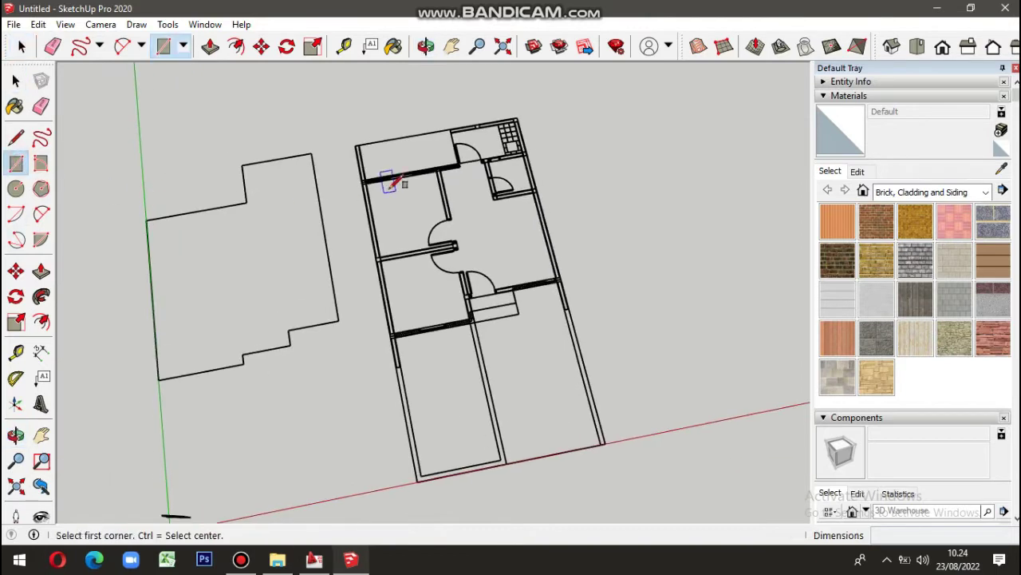
pyautogui.scroll(3, 387, 188)
pyautogui.scroll(2, 335, 114)
pyautogui.scroll(2, 376, 176)
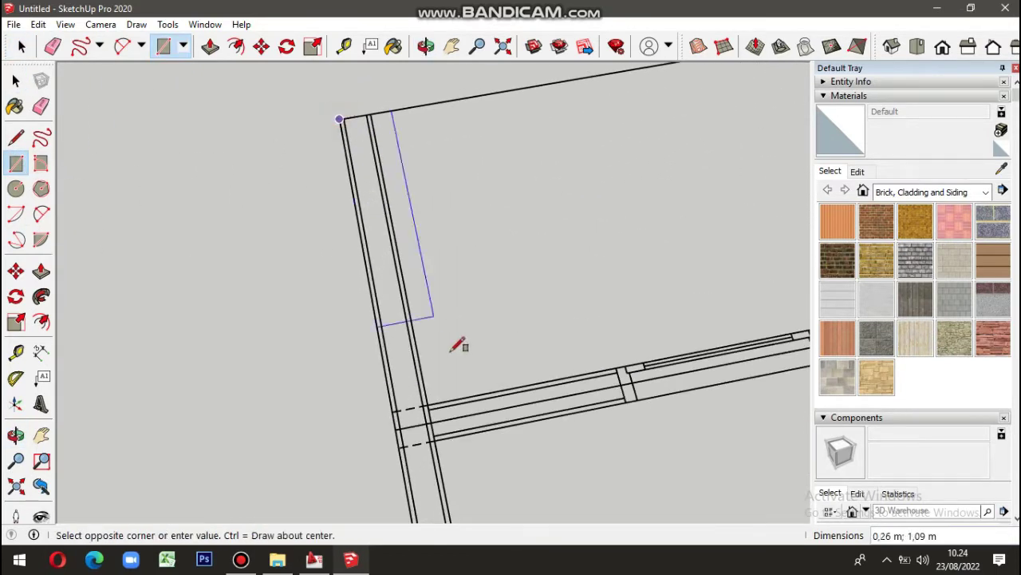
pyautogui.moveTo(431, 399)
pyautogui.mouseDown(button='middle')
pyautogui.moveTo(506, 438)
pyautogui.moveTo(367, 251)
pyautogui.mouseUp(button='middle')
# Step: Raise the first traced wall face to 3 m with Push/Pull
pyautogui.click(209, 45)
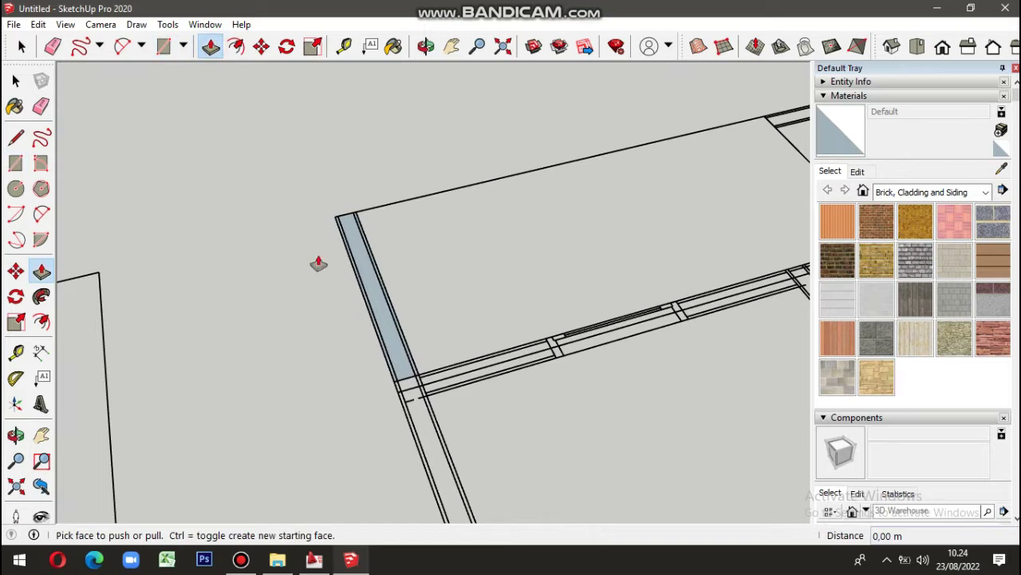
pyautogui.click(407, 375)
pyautogui.write('3')
pyautogui.press('Return')
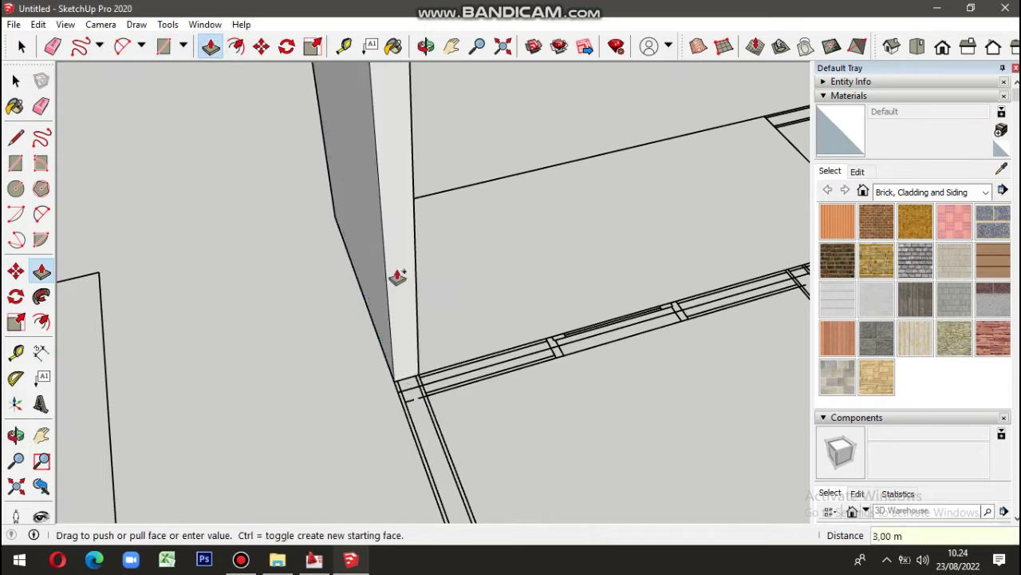
pyautogui.scroll(-3, 399, 278)
pyautogui.moveTo(399, 279)
pyautogui.mouseDown(button='middle')
pyautogui.moveTo(551, 323)
pyautogui.moveTo(387, 337)
pyautogui.moveTo(269, 308)
pyautogui.mouseUp(button='middle')
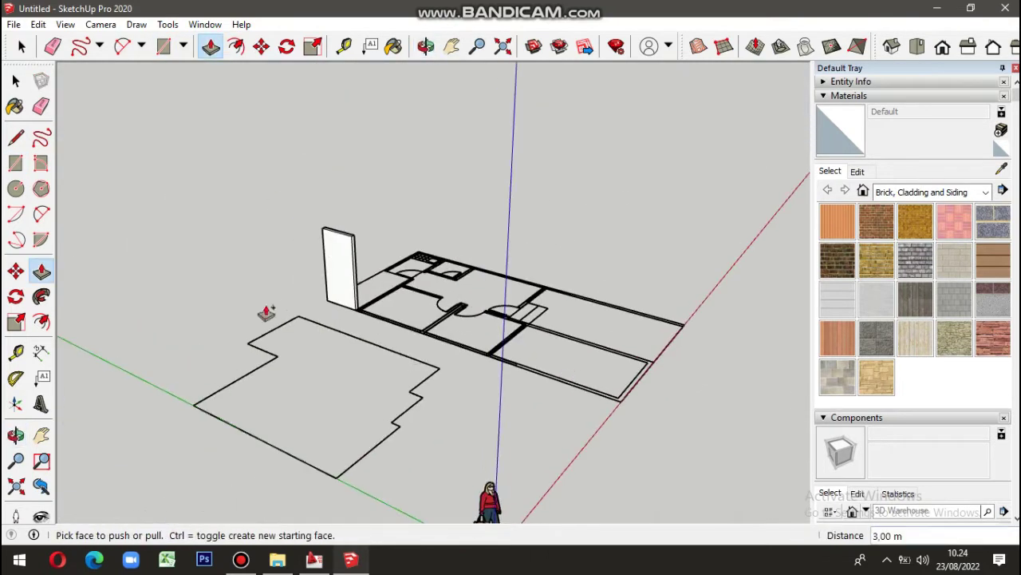
pyautogui.scroll(3, 310, 320)
pyautogui.scroll(2, 300, 325)
pyautogui.scroll(2, 319, 352)
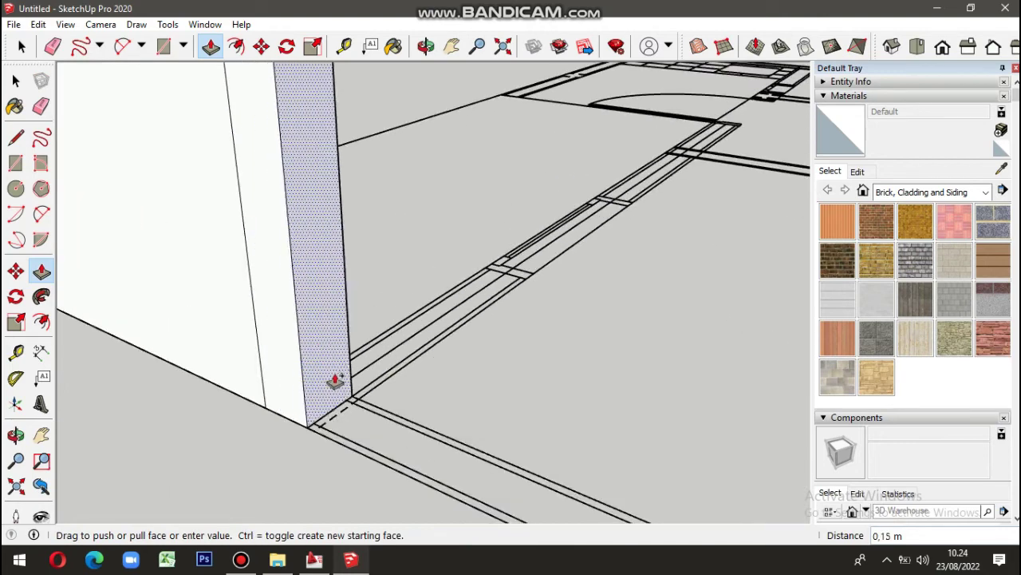
pyautogui.click(481, 316)
# Step: Thicken the wall faces outward by 0.15 m
pyautogui.click(337, 303)
pyautogui.moveTo(337, 303)
pyautogui.mouseDown(button='middle')
pyautogui.moveTo(244, 269)
pyautogui.moveTo(447, 358)
pyautogui.moveTo(549, 237)
pyautogui.moveTo(295, 352)
pyautogui.moveTo(654, 299)
pyautogui.mouseUp(button='middle')
pyautogui.click(655, 298)
pyautogui.write('0.15')
pyautogui.press('Return')
pyautogui.scroll(-1, 448, 276)
pyautogui.click(448, 275)
pyautogui.scroll(-2, 445, 278)
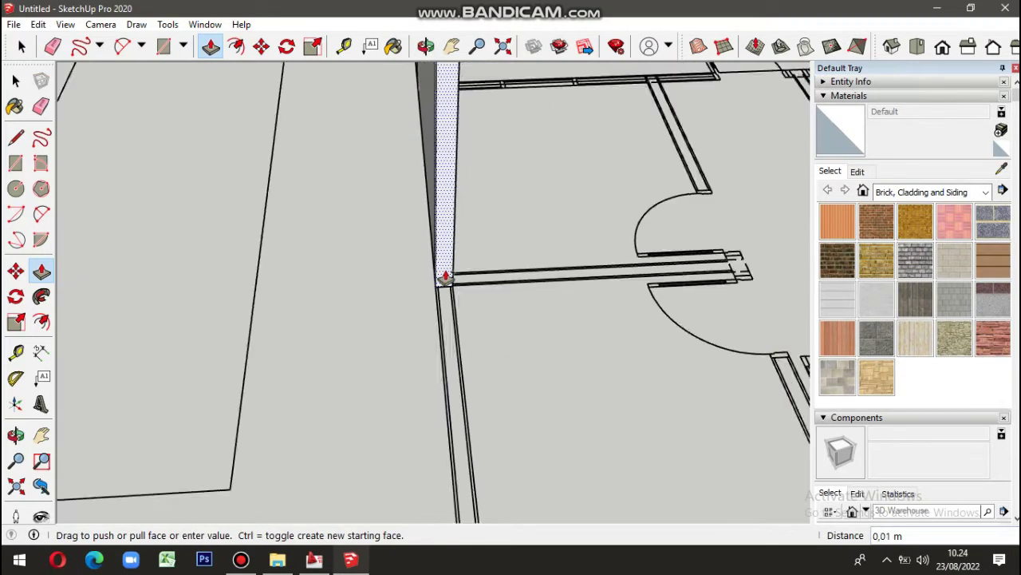
pyautogui.scroll(-2, 472, 346)
pyautogui.scroll(2, 327, 411)
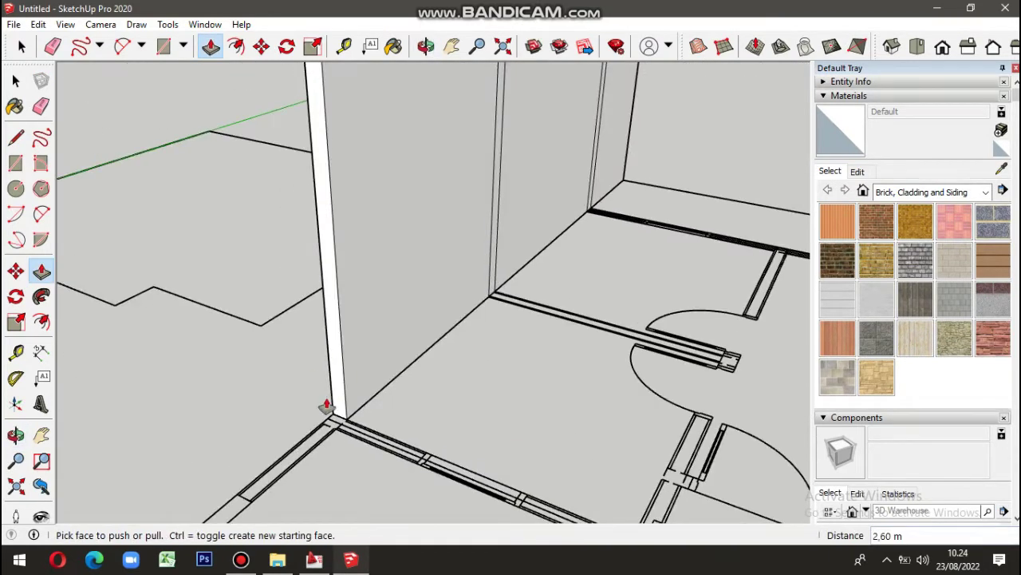
pyautogui.click(337, 413)
pyautogui.click(343, 470)
pyautogui.scroll(2, 424, 272)
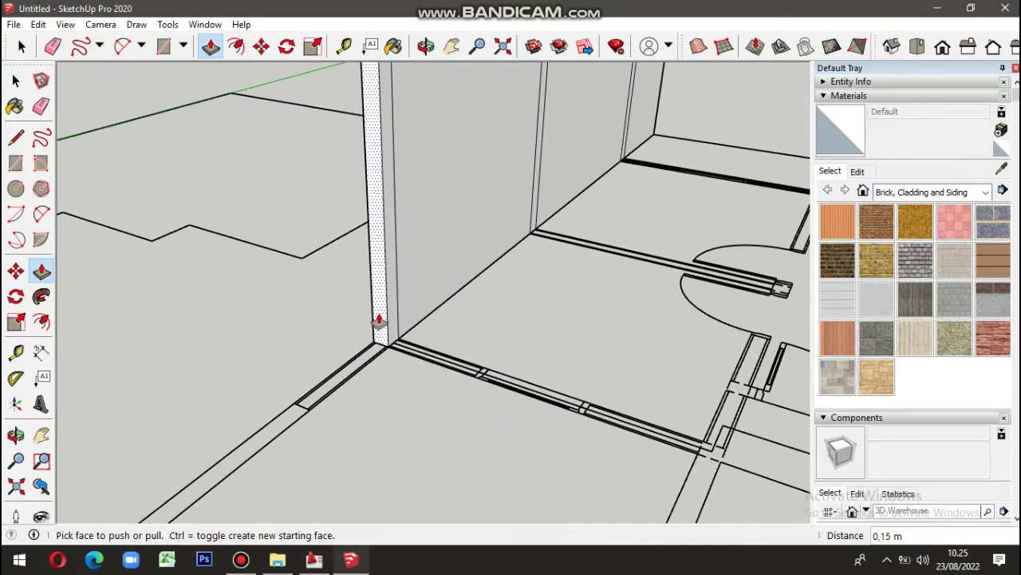
# Step: Extend the wall's end by 1 m and pull another wall to about 2.53 m
pyautogui.click(381, 319)
pyautogui.write('1')
pyautogui.press('Return')
pyautogui.scroll(-3, 255, 323)
pyautogui.scroll(2, 463, 235)
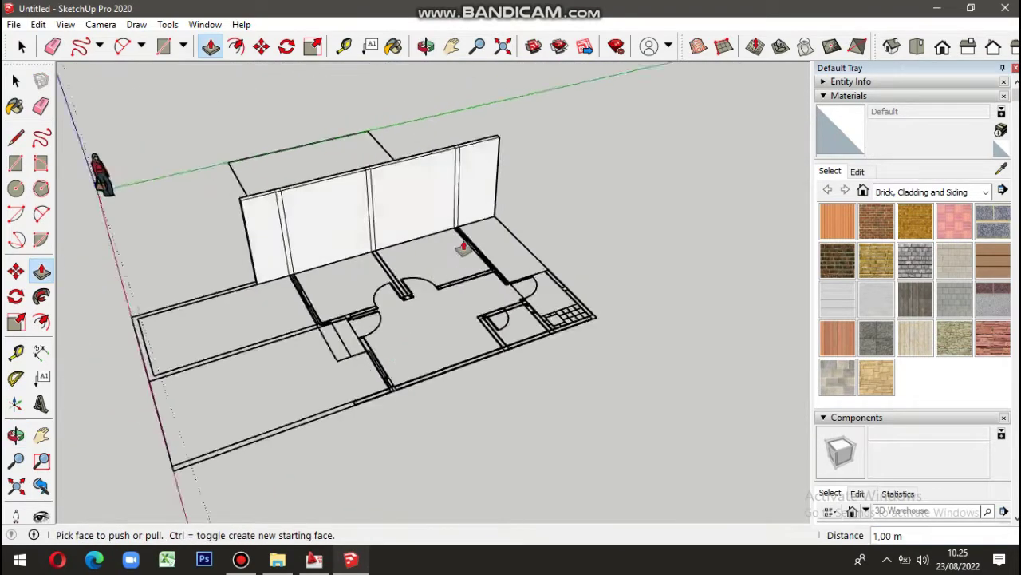
pyautogui.scroll(3, 467, 248)
pyautogui.click(468, 254)
pyautogui.click(451, 484)
# Step: Push more faces out 0.15 m and pull another wall to about 1.2 m
pyautogui.click(676, 379)
pyautogui.click(640, 436)
pyautogui.scroll(-3, 472, 226)
pyautogui.scroll(2, 559, 256)
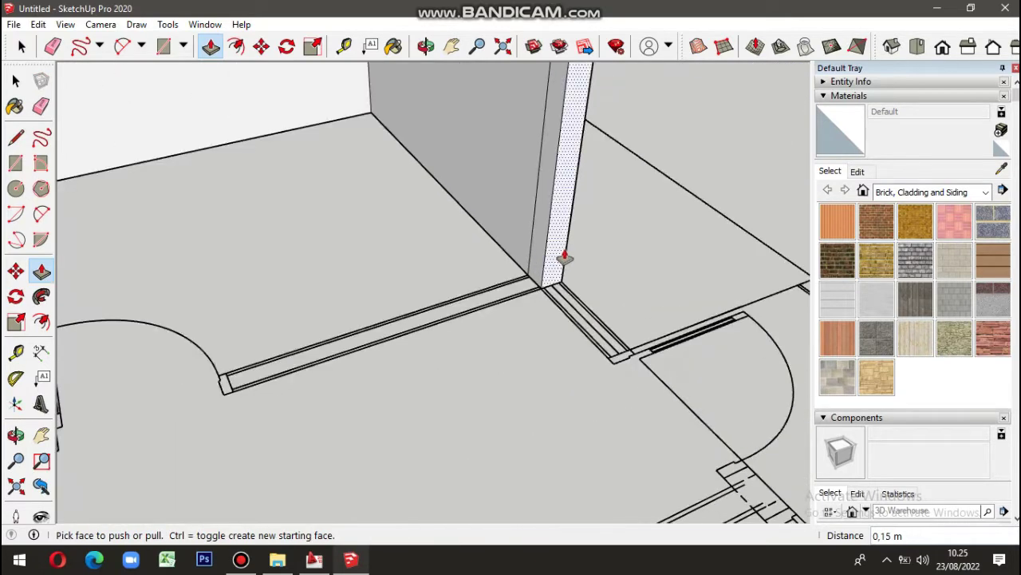
pyautogui.click(559, 256)
pyautogui.scroll(-3, 561, 264)
pyautogui.scroll(3, 583, 302)
pyautogui.scroll(2, 583, 301)
pyautogui.click(700, 296)
pyautogui.doubleClick(662, 399)
pyautogui.scroll(-2, 647, 240)
pyautogui.click(647, 240)
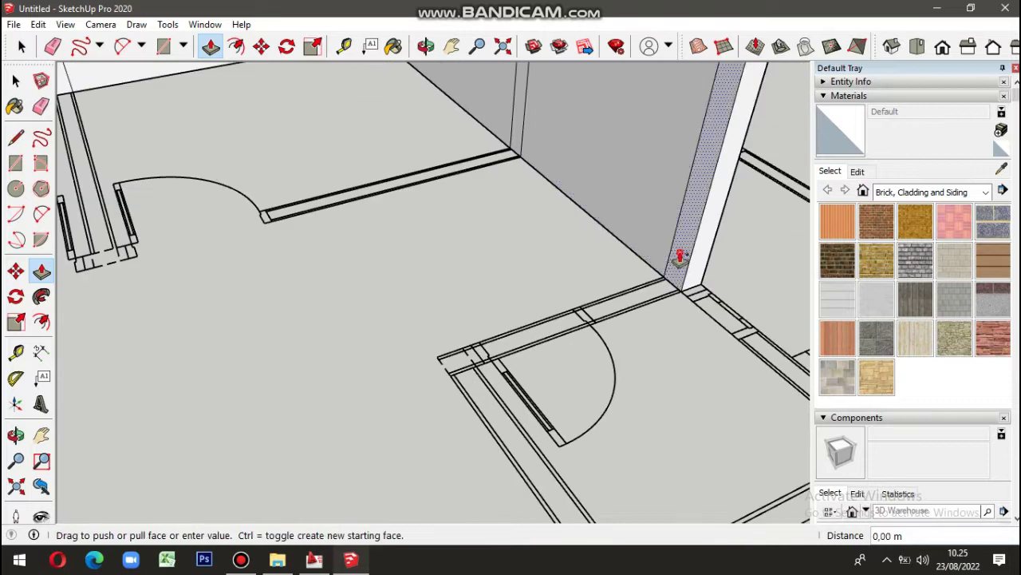
pyautogui.click(486, 358)
# Step: Thicken the doorway pillar to 0.15 m and raise it to 2.35 m
pyautogui.scroll(-2, 514, 237)
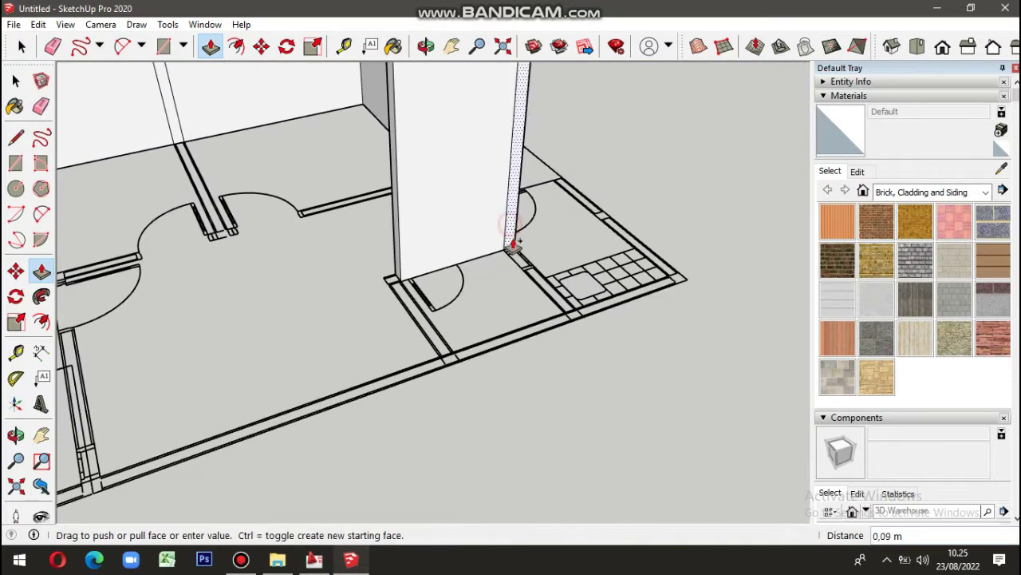
pyautogui.scroll(3, 517, 263)
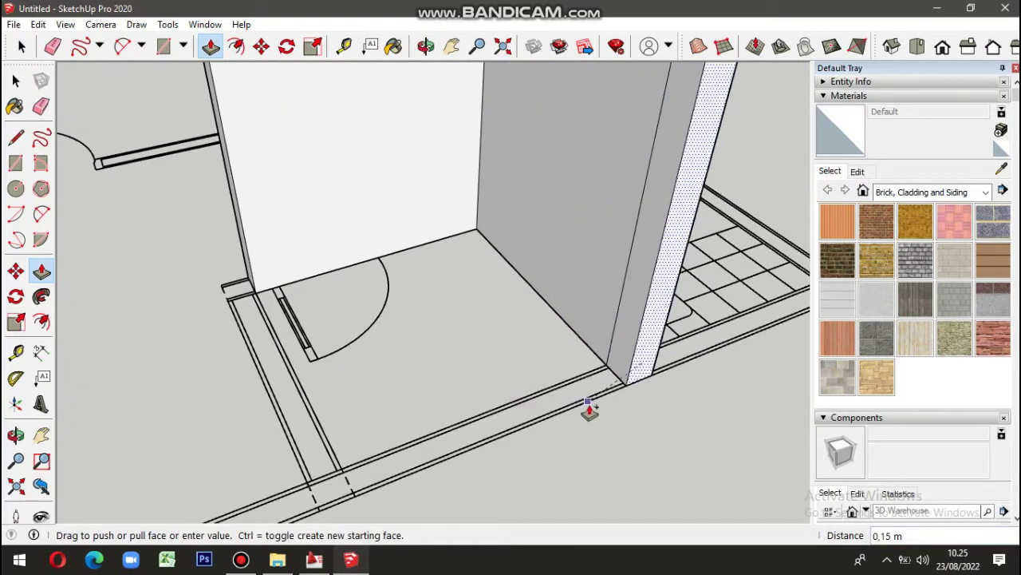
pyautogui.moveTo(588, 410); pyautogui.dragTo(264, 289, button='middle')
pyautogui.click(324, 359)
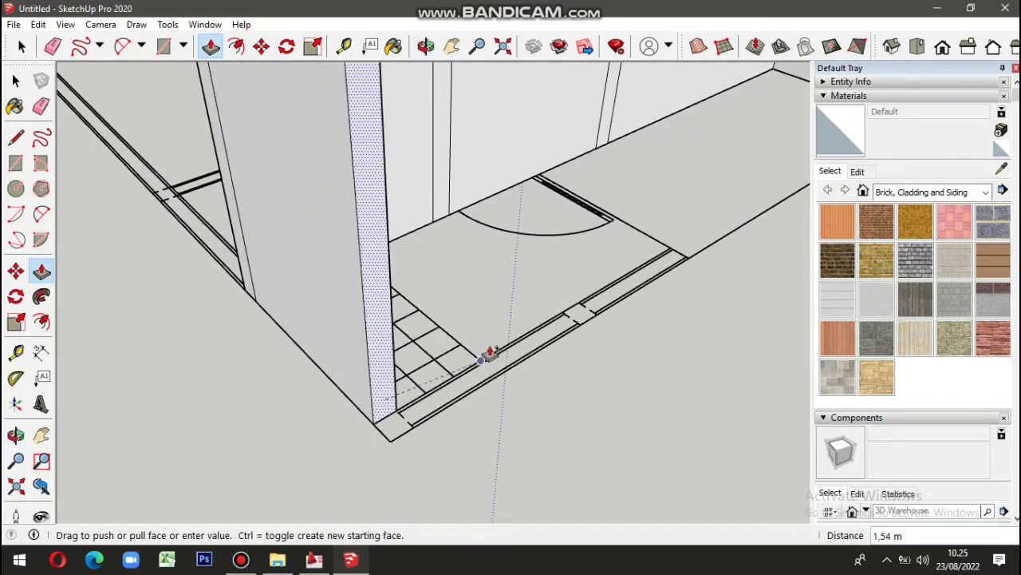
pyautogui.click(405, 399)
pyautogui.moveTo(405, 399)
pyautogui.mouseDown(button='middle')
pyautogui.moveTo(221, 322)
pyautogui.moveTo(257, 265)
pyautogui.mouseUp(button='middle')
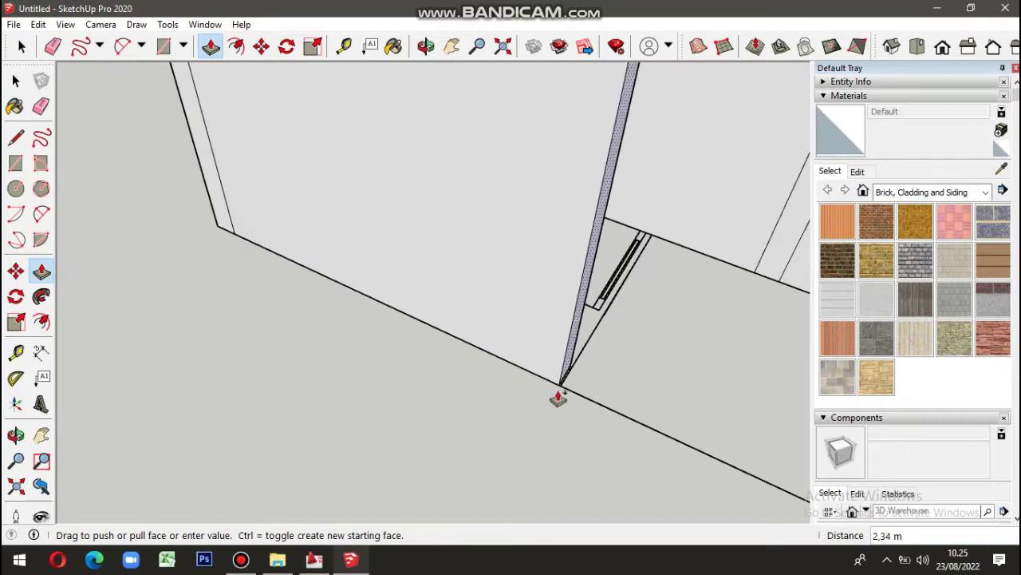
pyautogui.click(563, 396)
pyautogui.moveTo(433, 374)
pyautogui.mouseDown(button='middle')
pyautogui.moveTo(240, 330)
pyautogui.moveTo(615, 303)
pyautogui.moveTo(470, 447)
pyautogui.mouseUp(button='middle')
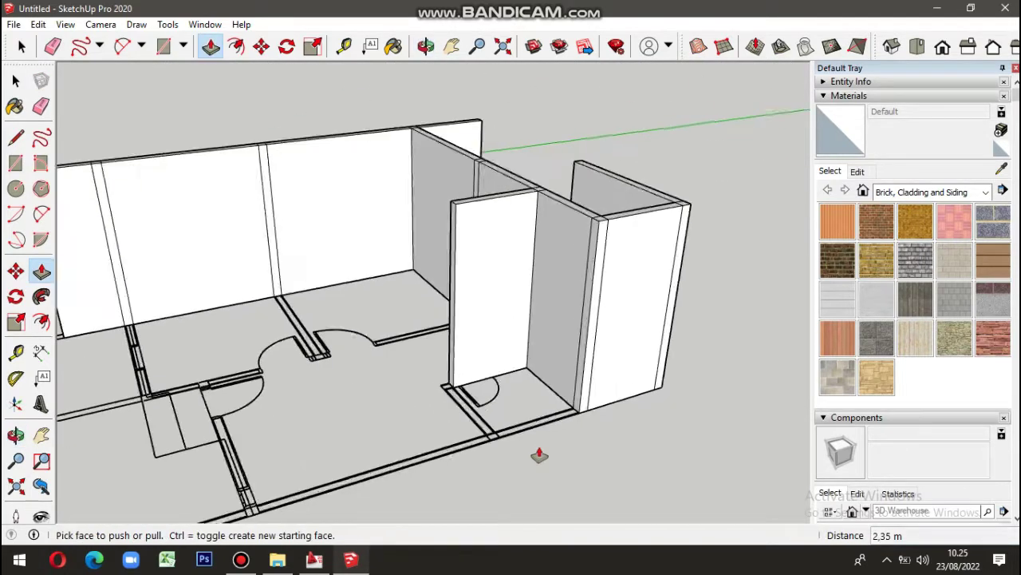
# Step: Extrude the side faces of several pillars
pyautogui.scroll(5, 411, 349)
pyautogui.click(411, 348)
pyautogui.moveTo(410, 358)
pyautogui.mouseDown(button='middle')
pyautogui.moveTo(402, 349)
pyautogui.moveTo(413, 452)
pyautogui.mouseUp(button='middle')
pyautogui.click(513, 410)
pyautogui.click(675, 337)
pyautogui.scroll(-3, 714, 327)
pyautogui.click(713, 326)
pyautogui.click(615, 387)
pyautogui.scroll(-4, 612, 384)
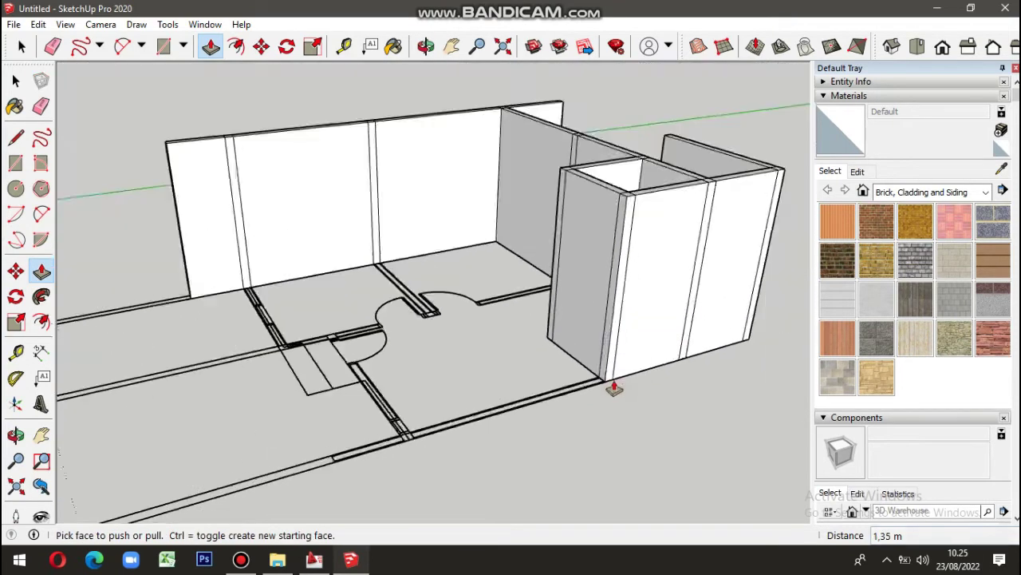
pyautogui.scroll(2, 602, 363)
pyautogui.scroll(3, 573, 371)
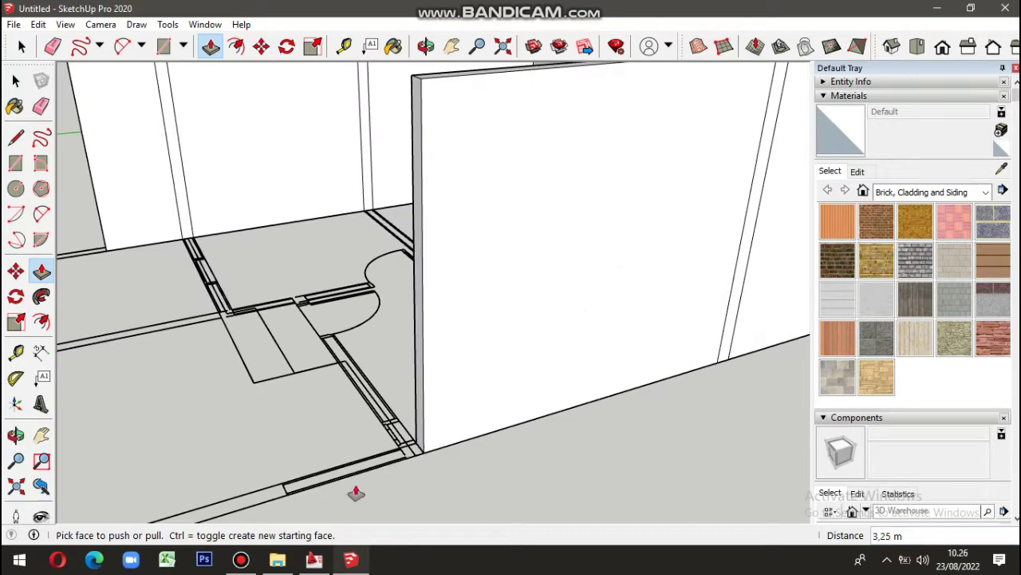
pyautogui.scroll(2, 356, 494)
# Step: Extrude the pillar's narrow side 1.00 m and pull it to about 3.03 m
pyautogui.click(435, 446)
pyautogui.write('1')
pyautogui.press('Return')
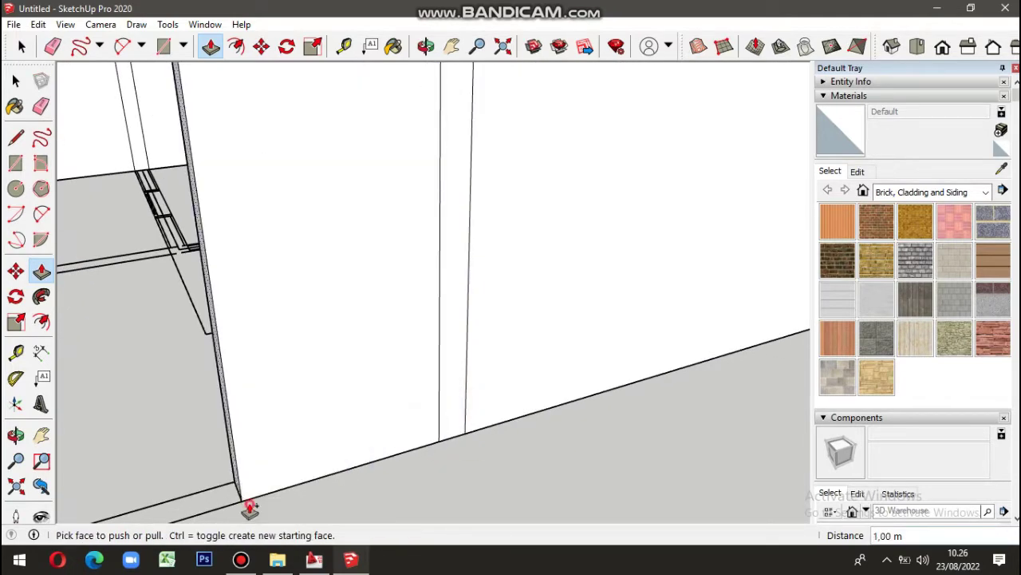
pyautogui.moveTo(248, 506); pyautogui.dragTo(526, 256, button='middle')
pyautogui.moveTo(595, 260)
pyautogui.mouseDown(button='middle')
pyautogui.moveTo(497, 360)
pyautogui.moveTo(484, 488)
pyautogui.mouseUp(button='middle')
pyautogui.click(490, 521)
pyautogui.moveTo(490, 522)
pyautogui.mouseDown(button='middle')
pyautogui.moveTo(501, 294)
pyautogui.moveTo(358, 392)
pyautogui.mouseUp(button='middle')
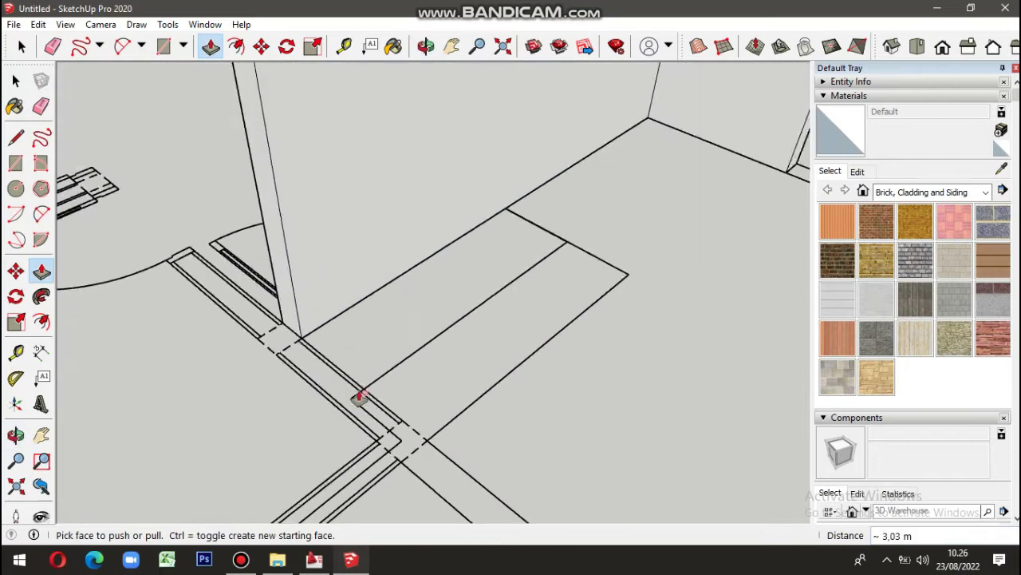
# Step: Raise a narrow wall strip to 0.70 m and a pillar to 2.52 m
pyautogui.click(285, 319)
pyautogui.click(335, 480)
pyautogui.moveTo(335, 480)
pyautogui.mouseDown(button='middle')
pyautogui.moveTo(516, 285)
pyautogui.moveTo(460, 295)
pyautogui.mouseUp(button='middle')
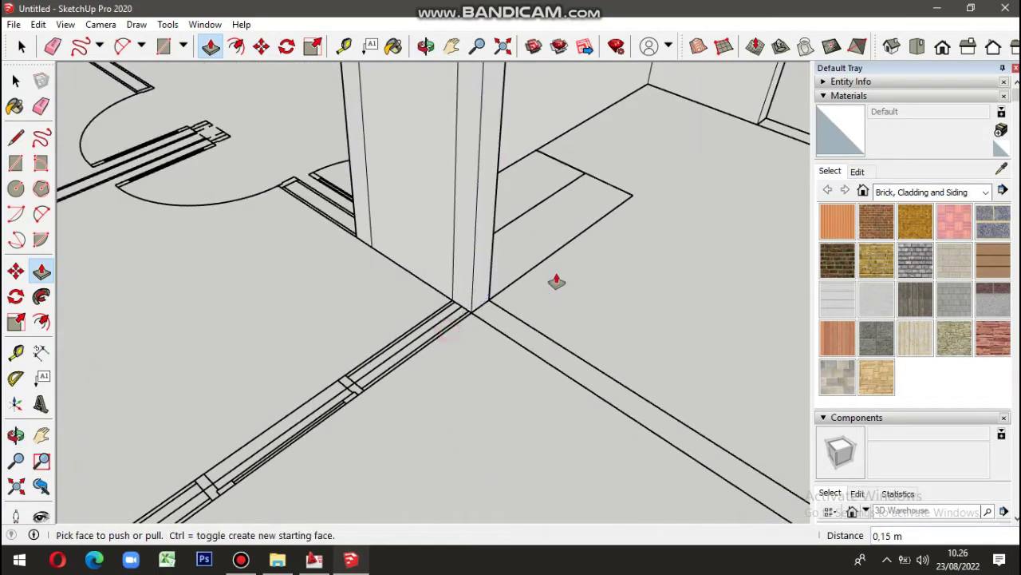
pyautogui.scroll(-2, 556, 281)
pyautogui.click(338, 167)
pyautogui.scroll(-3, 513, 376)
pyautogui.moveTo(513, 376); pyautogui.dragTo(540, 319, button='middle')
pyautogui.scroll(3, 585, 249)
# Step: Pull up a 2.85 m wall and the strip beside the door, and extend the left wall
pyautogui.click(636, 221)
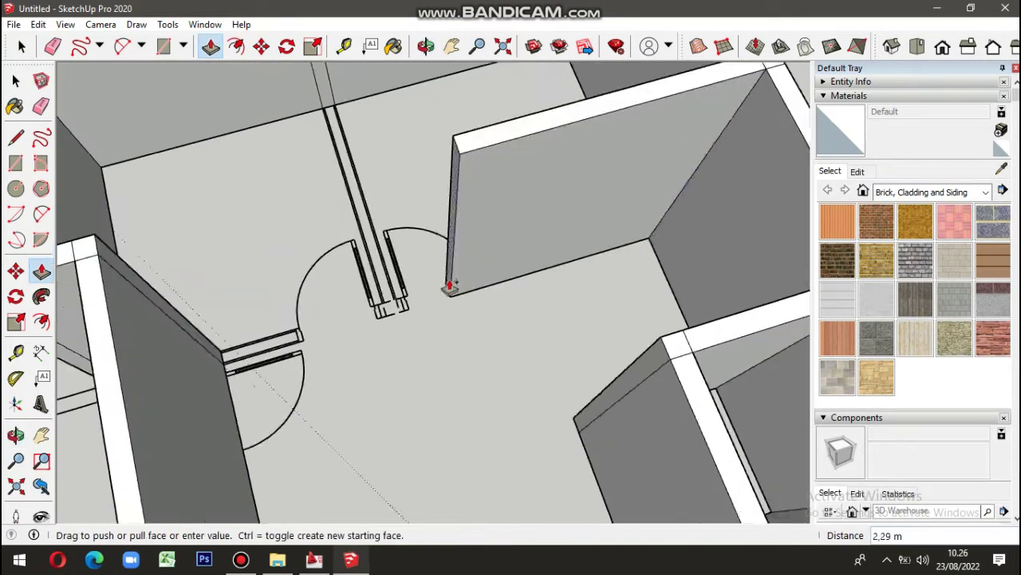
pyautogui.scroll(3, 391, 303)
pyautogui.scroll(2, 356, 357)
pyautogui.click(356, 357)
pyautogui.scroll(-3, 356, 357)
pyautogui.moveTo(356, 357); pyautogui.dragTo(346, 110, button='middle')
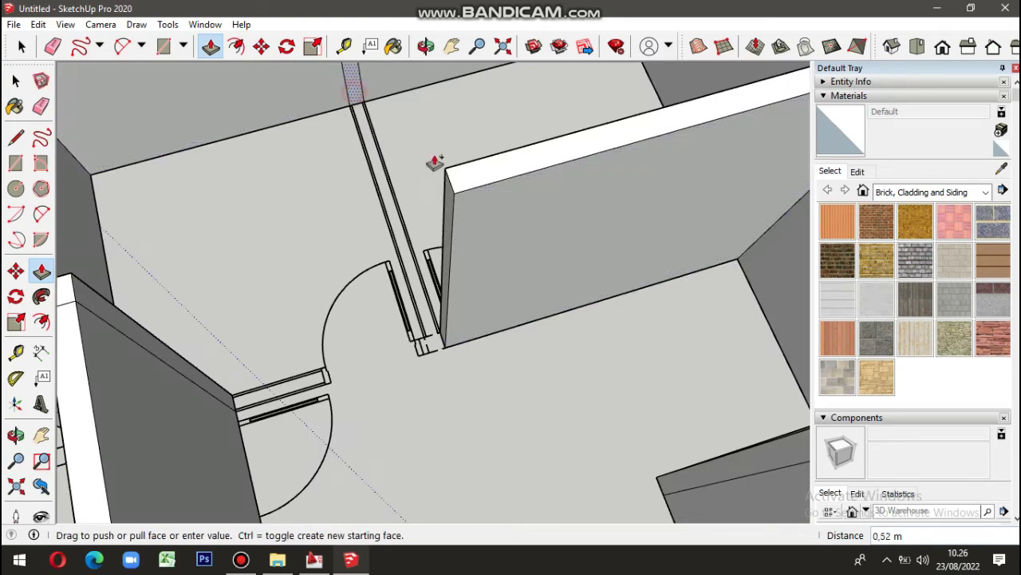
pyautogui.click(353, 240)
pyautogui.moveTo(346, 304); pyautogui.dragTo(208, 247, button='middle')
pyautogui.click(208, 247)
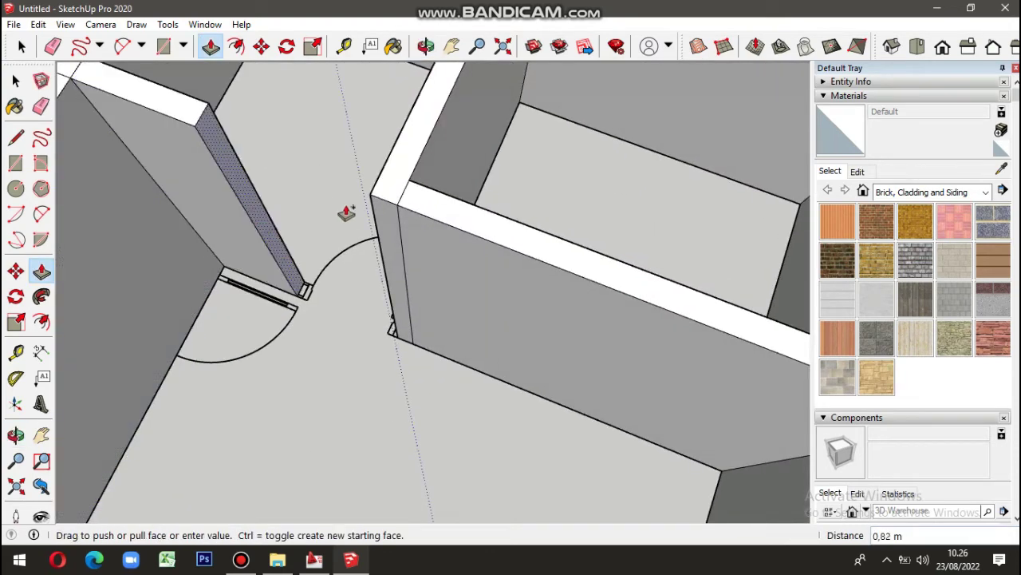
pyautogui.click(397, 233)
# Step: Select all the walls and combine them into a single group
pyautogui.press('space')
pyautogui.moveTo(404, 235); pyautogui.dragTo(691, 212, button='middle')
pyautogui.scroll(-3, 691, 212)
pyautogui.moveTo(559, 228)
pyautogui.mouseDown(button='middle')
pyautogui.moveTo(667, 327)
pyautogui.moveTo(428, 421)
pyautogui.mouseUp(button='middle')
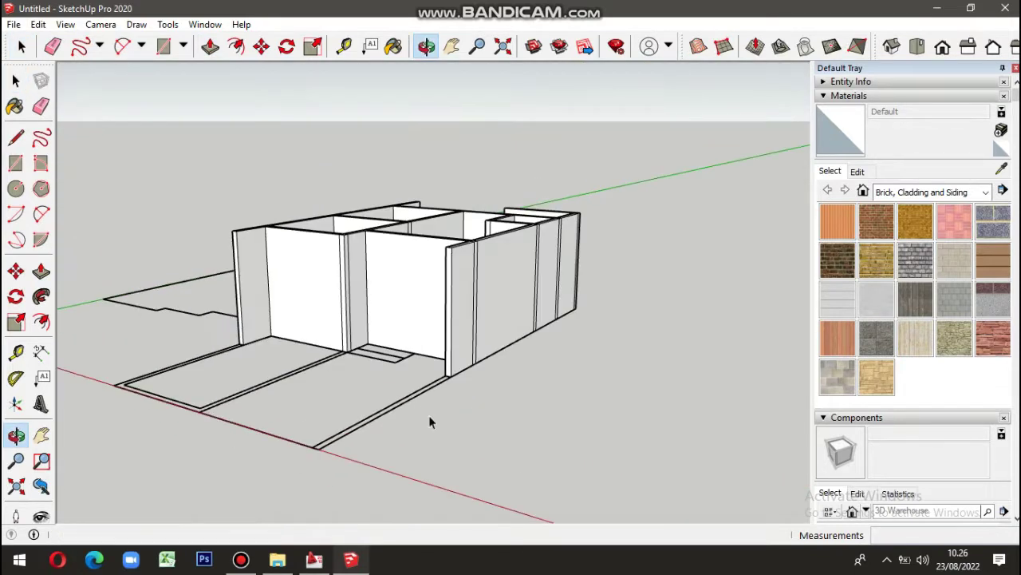
pyautogui.moveTo(699, 415); pyautogui.dragTo(699, 415)
pyautogui.rightClick(444, 274)
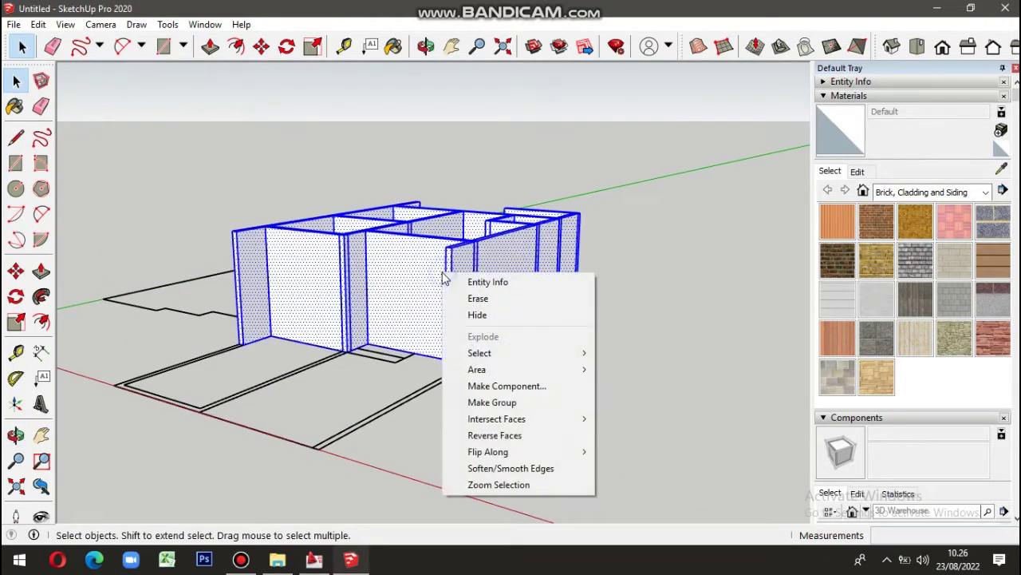
pyautogui.click(527, 402)
pyautogui.click(585, 399)
pyautogui.moveTo(484, 404); pyautogui.dragTo(537, 277, button='middle')
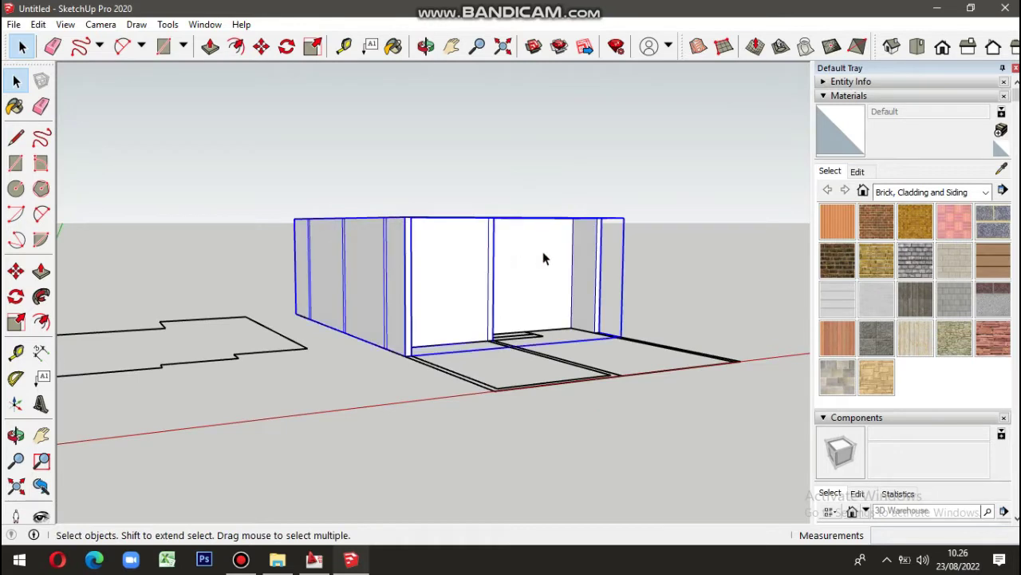
# Step: Pull the small wall-base face into a low border along the front yard and select it for grouping
pyautogui.click(847, 82)
pyautogui.moveTo(688, 296)
pyautogui.mouseDown(button='middle')
pyautogui.moveTo(513, 296)
pyautogui.moveTo(429, 324)
pyautogui.mouseUp(button='middle')
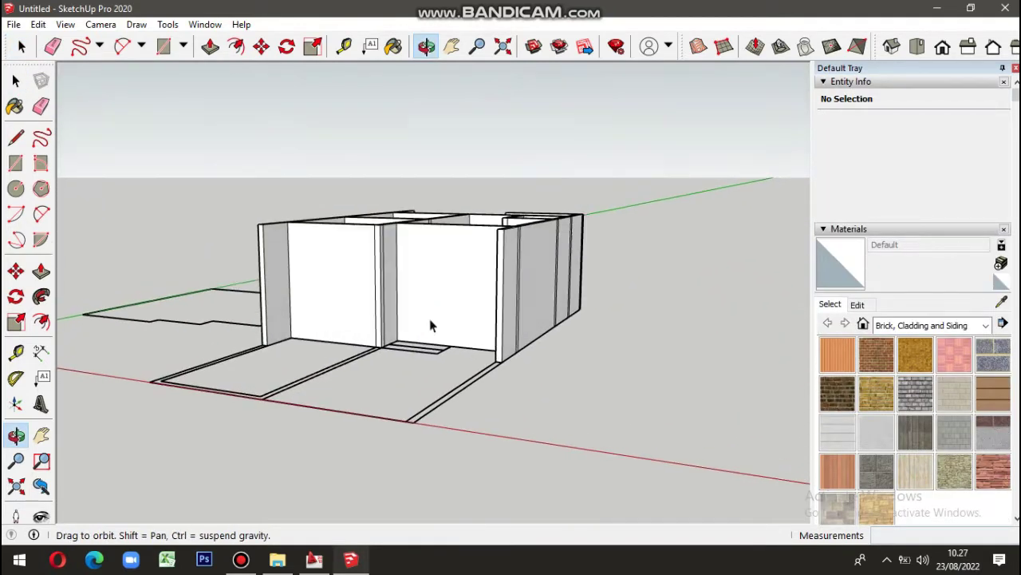
pyautogui.scroll(5, 252, 368)
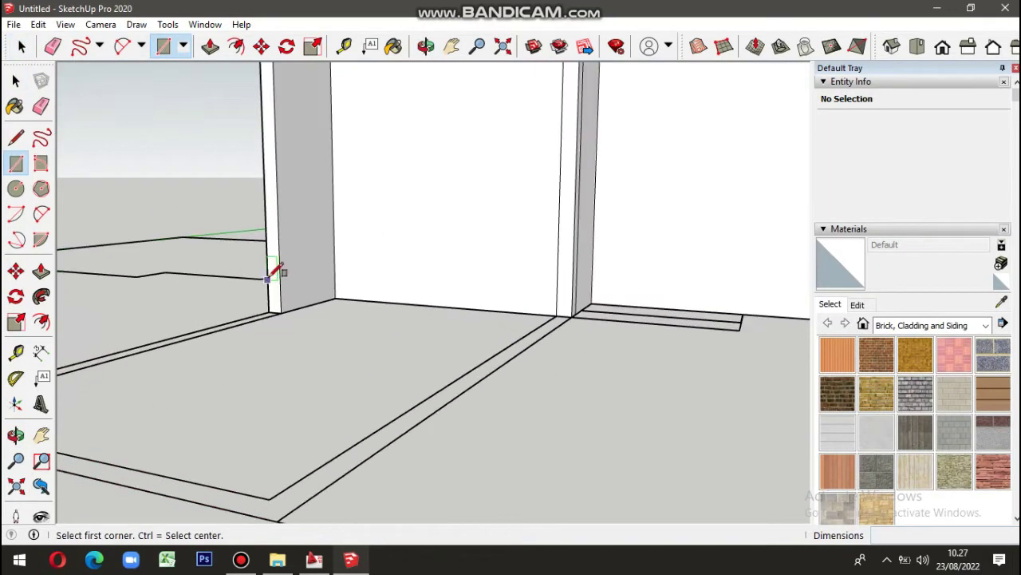
pyautogui.click(277, 304)
pyautogui.scroll(-5, 271, 307)
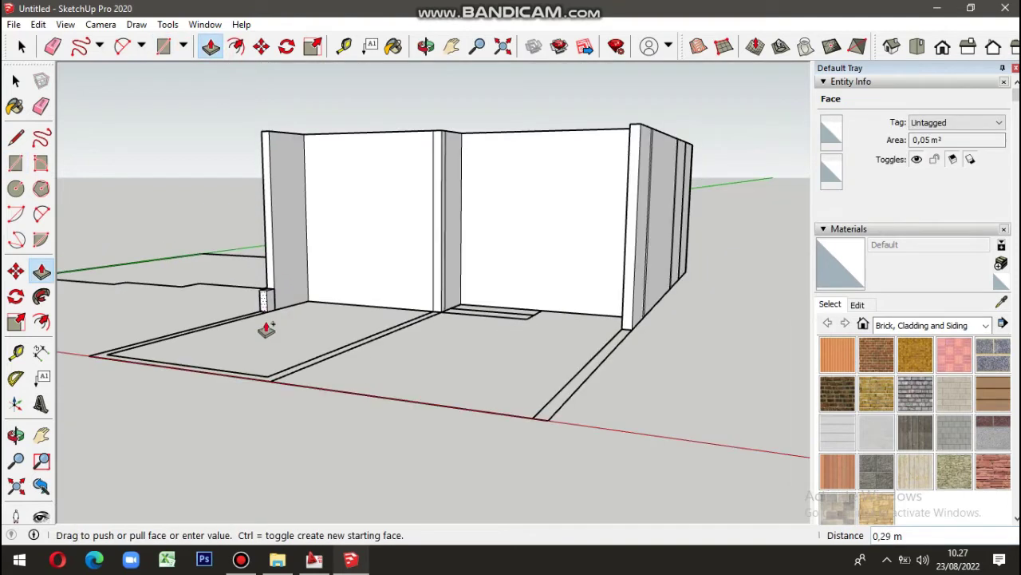
pyautogui.scroll(3, 188, 381)
pyautogui.moveTo(99, 339)
pyautogui.mouseDown(button='middle')
pyautogui.moveTo(91, 468)
pyautogui.moveTo(272, 493)
pyautogui.moveTo(119, 463)
pyautogui.mouseUp(button='middle')
pyautogui.click(130, 346)
pyautogui.click(130, 346)
pyautogui.scroll(-3, 272, 413)
pyautogui.scroll(3, 713, 336)
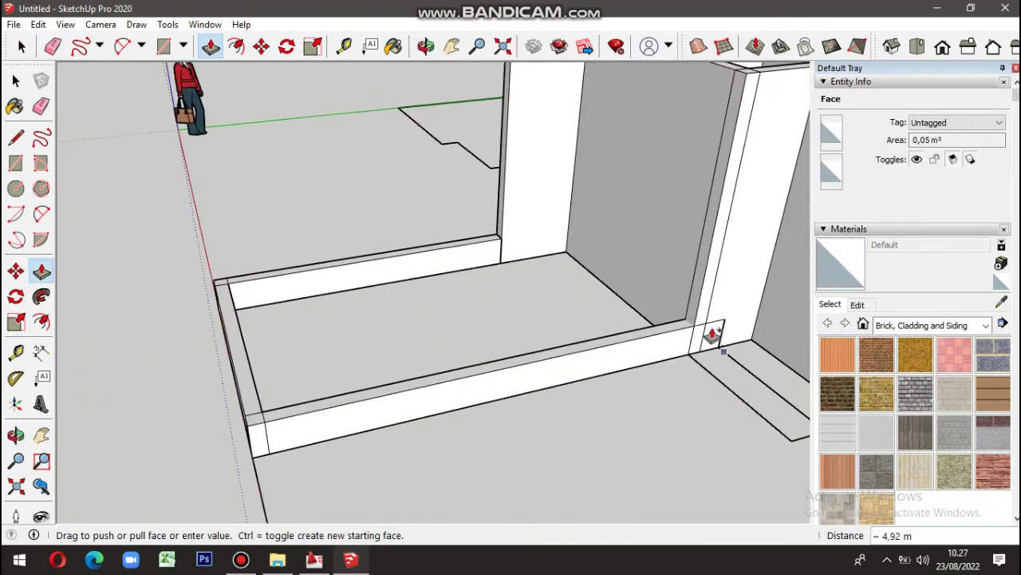
pyautogui.scroll(-5, 485, 410)
pyautogui.press('space')
pyautogui.tripleClick(421, 346)
pyautogui.rightClick(422, 346)
pyautogui.press('Escape')
# Step: Draw a rectangular floor face across the yard inside the border
pyautogui.click(163, 46)
pyautogui.scroll(3, 412, 289)
pyautogui.click(449, 228)
pyautogui.moveTo(449, 228)
pyautogui.mouseDown(button='middle')
pyautogui.moveTo(200, 454)
pyautogui.moveTo(138, 383)
pyautogui.mouseUp(button='middle')
pyautogui.click(141, 360)
pyautogui.moveTo(308, 279); pyautogui.dragTo(316, 294, button='middle')
pyautogui.press('p')
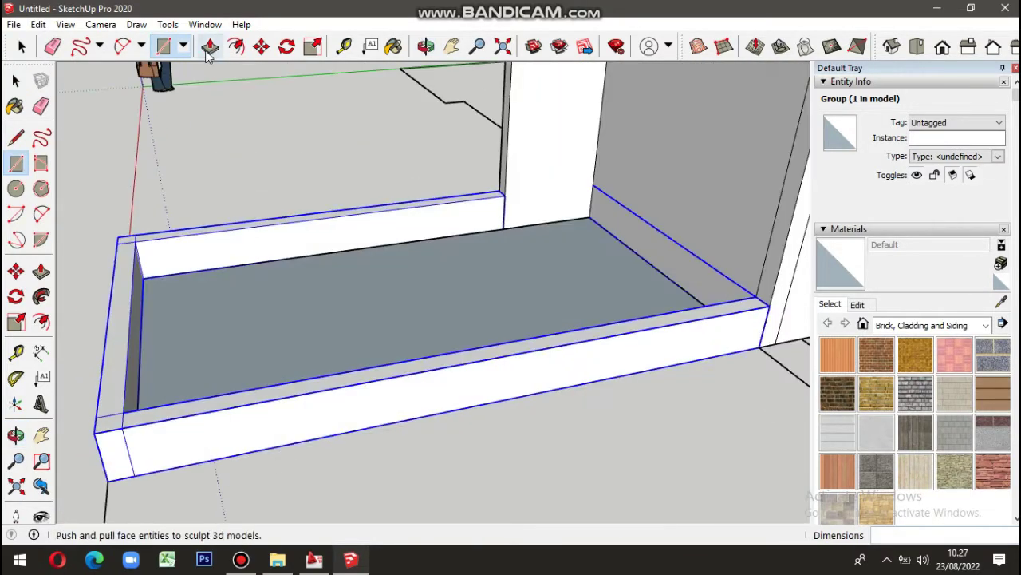
pyautogui.click(316, 294)
# Step: Group the raised planter floor and paint it Landscaping Grass Dark Green
pyautogui.click(347, 270)
pyautogui.tripleClick(347, 270)
pyautogui.rightClick(347, 270)
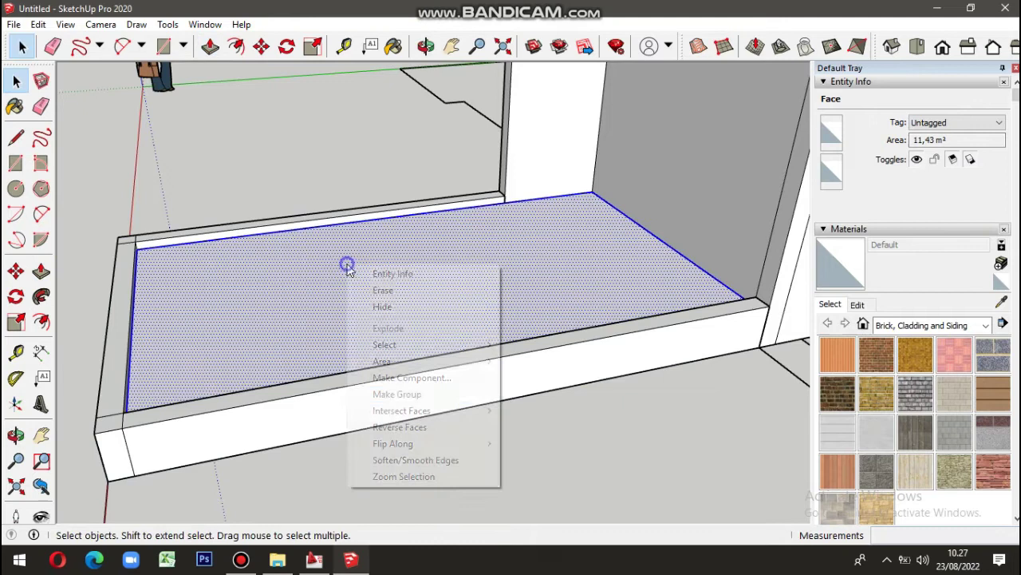
pyautogui.click(387, 392)
pyautogui.click(925, 324)
pyautogui.click(935, 409)
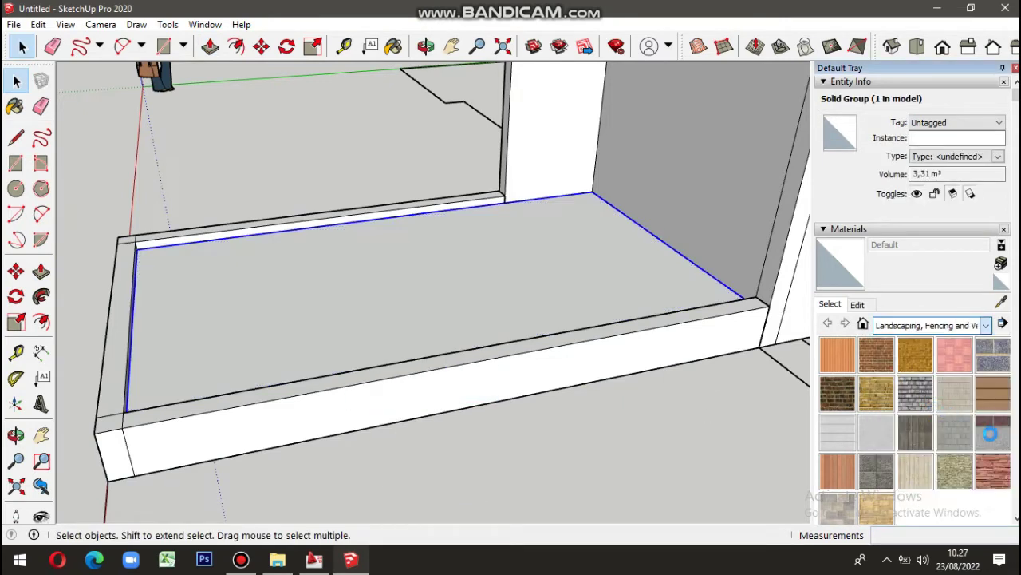
pyautogui.click(954, 432)
pyautogui.press('space')
# Step: Raise a 0.18 m step in front of the doorway and group it
pyautogui.scroll(-3, 396, 344)
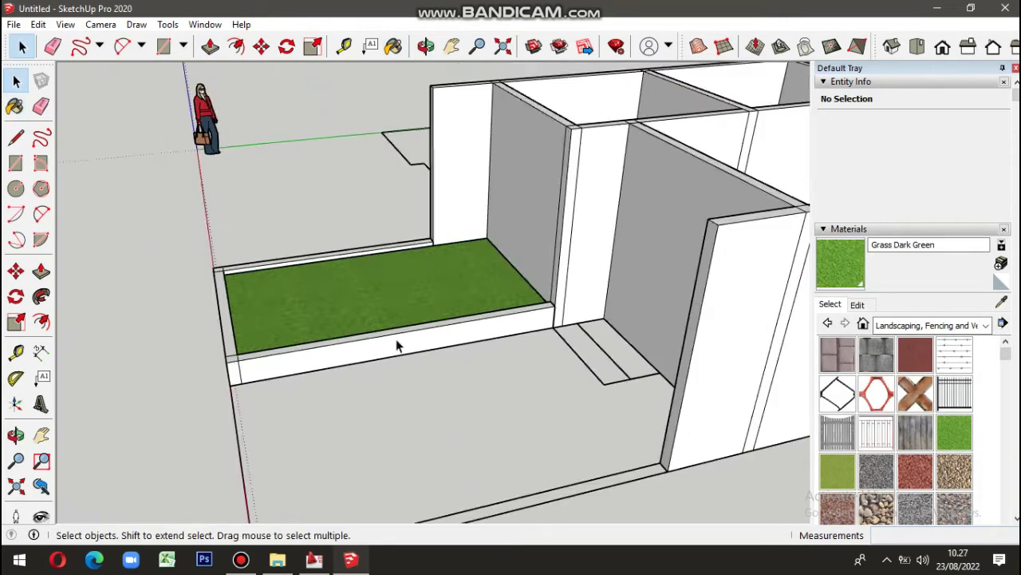
pyautogui.scroll(-3, 397, 344)
pyautogui.moveTo(212, 324); pyautogui.dragTo(479, 263, button='middle')
pyautogui.scroll(2, 539, 254)
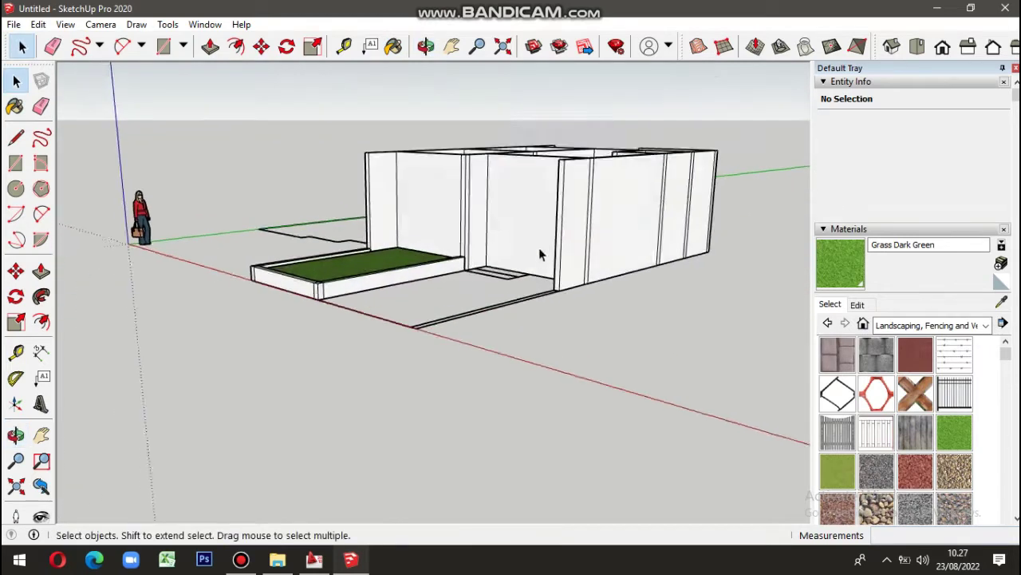
pyautogui.scroll(3, 538, 254)
pyautogui.scroll(2, 479, 313)
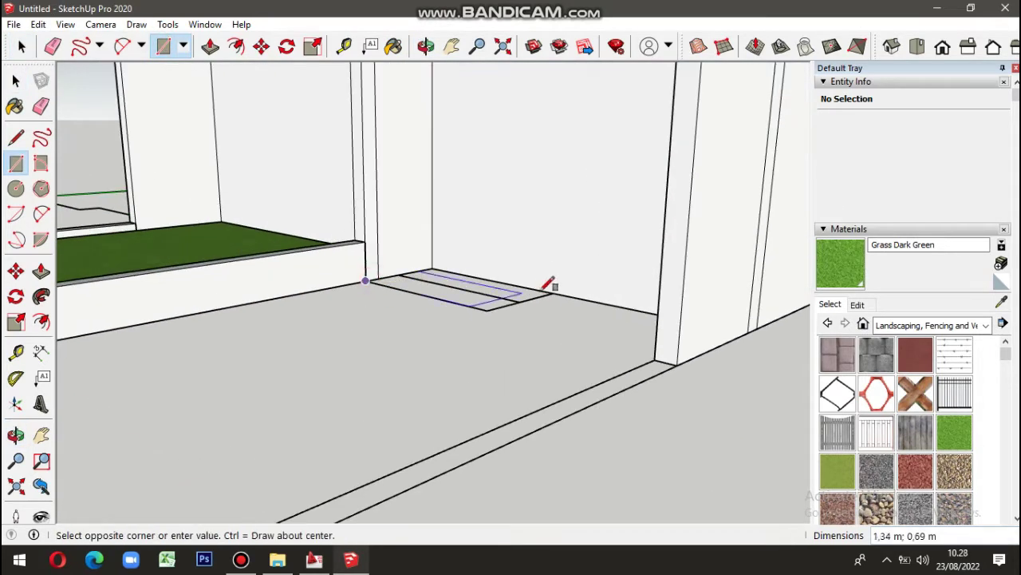
pyautogui.click(210, 46)
pyautogui.click(455, 292)
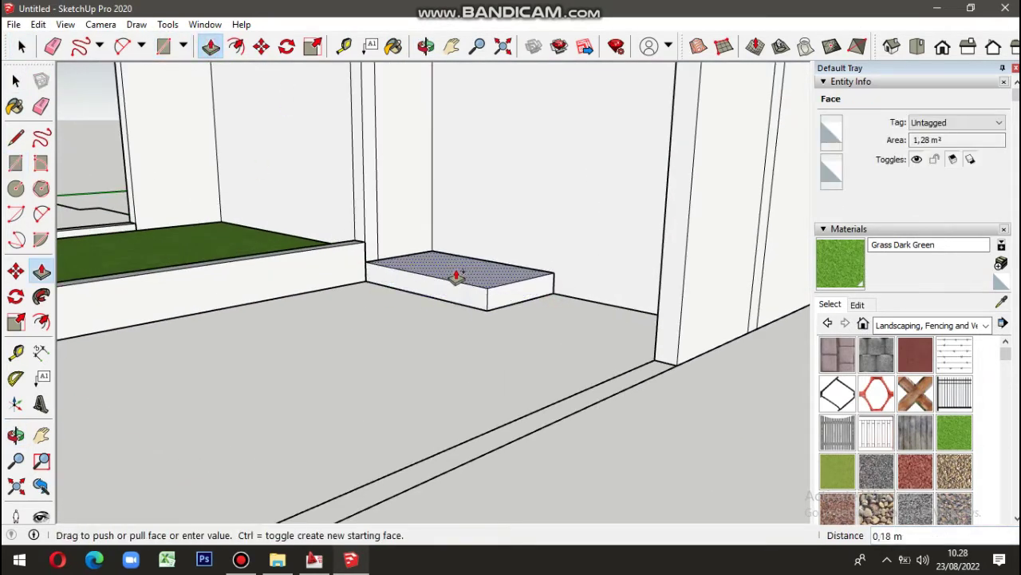
pyautogui.click(467, 270)
pyautogui.press('space')
pyautogui.tripleClick(467, 269)
pyautogui.rightClick(467, 272)
pyautogui.click(519, 400)
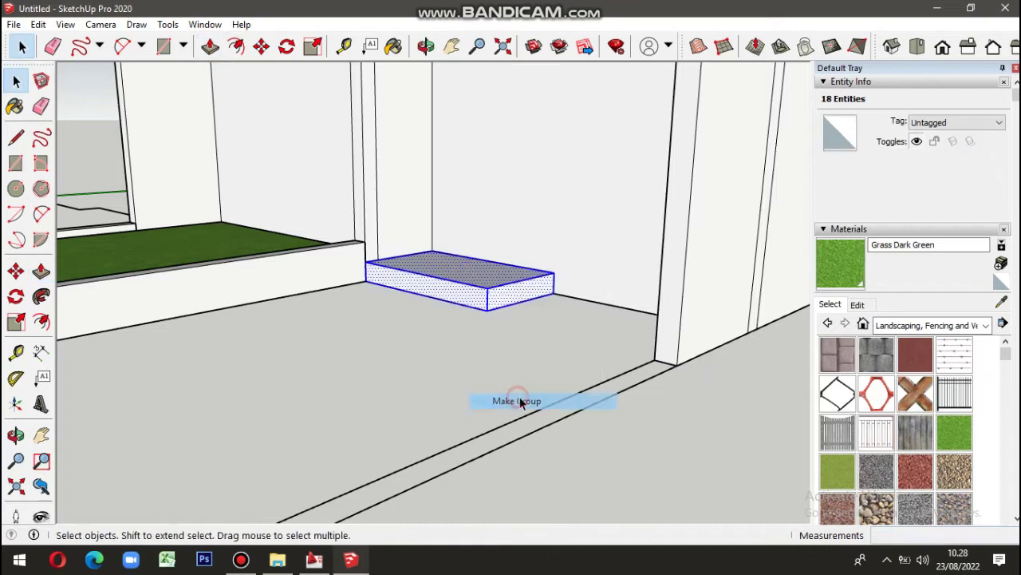
# Step: Paint the doorway step with the Tile category's Field Square Tile
pyautogui.click(925, 324)
pyautogui.click(918, 484)
pyautogui.click(915, 393)
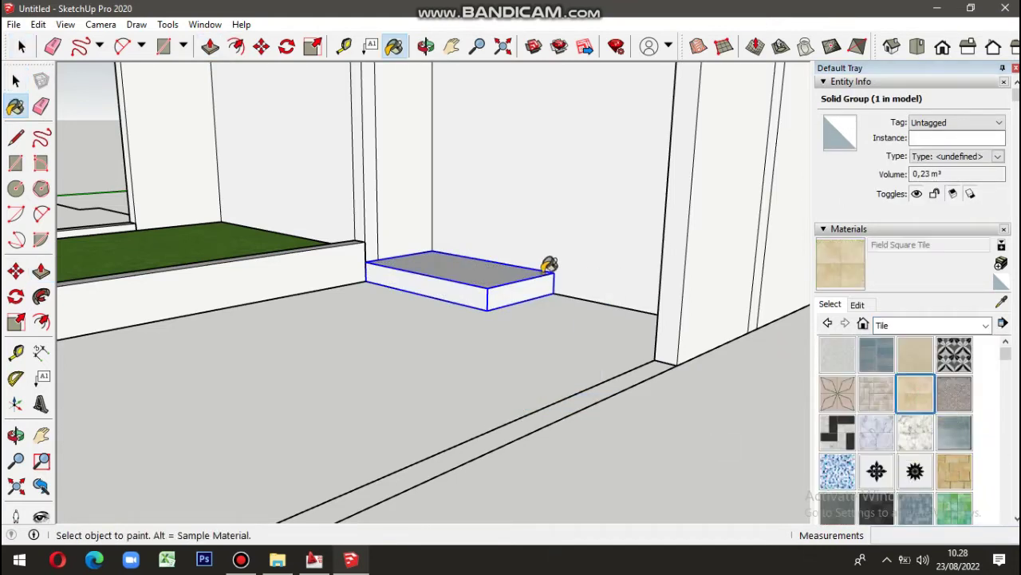
pyautogui.click(549, 265)
pyautogui.press('space')
pyautogui.moveTo(518, 325)
pyautogui.mouseDown(button='middle')
pyautogui.moveTo(501, 391)
pyautogui.moveTo(487, 377)
pyautogui.mouseUp(button='middle')
pyautogui.scroll(4, 591, 308)
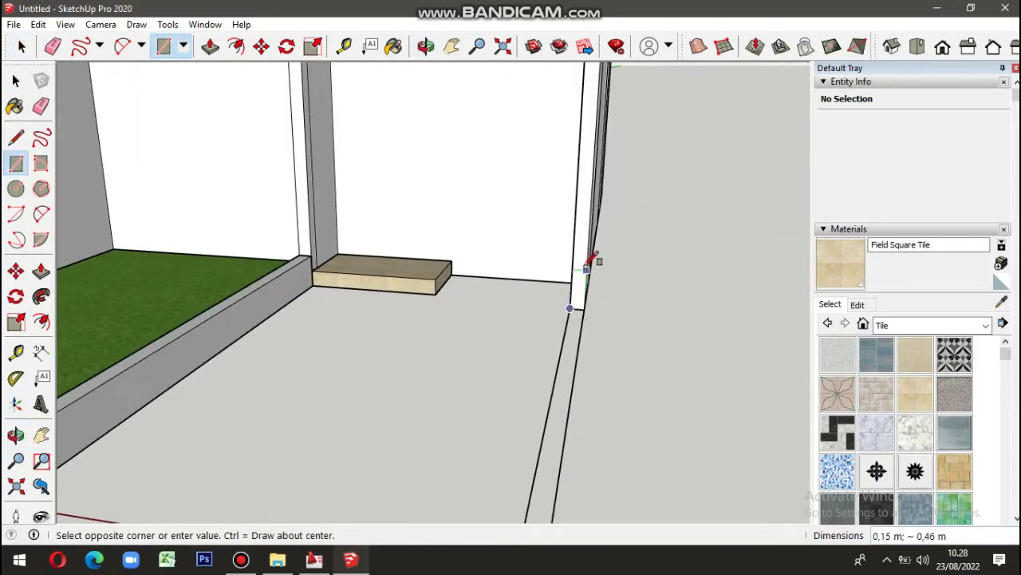
# Step: Turn the wall piece into a group
pyautogui.click(210, 48)
pyautogui.scroll(-3, 559, 280)
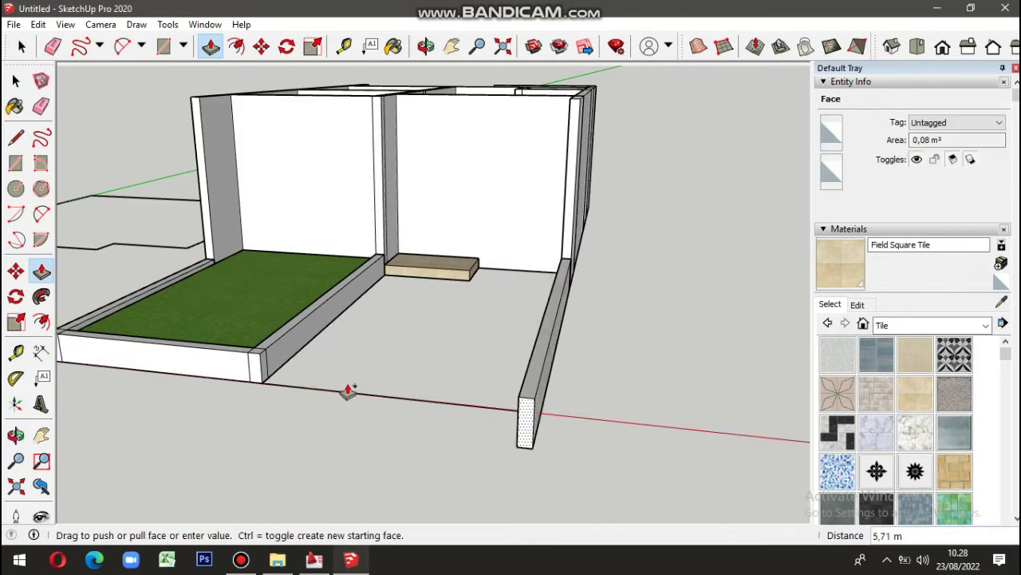
pyautogui.press('space')
pyautogui.tripleClick(543, 365)
pyautogui.rightClick(544, 365)
pyautogui.click(595, 268)
# Step: Draw a floor rectangle from the wall base and lift it into a slab
pyautogui.click(271, 378)
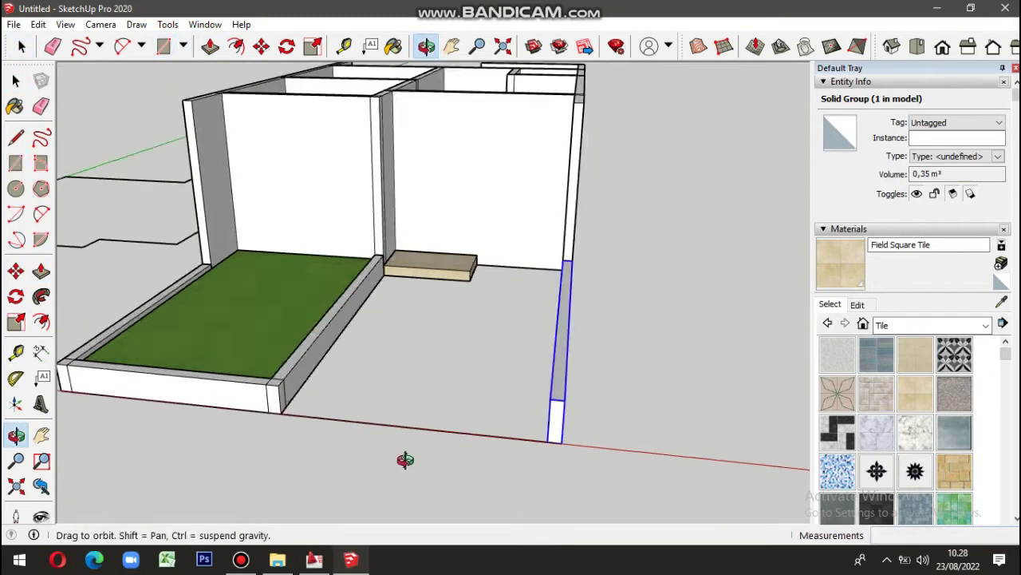
pyautogui.moveTo(350, 381); pyautogui.dragTo(570, 251, button='middle')
pyautogui.click(583, 235)
pyautogui.click(210, 46)
pyautogui.scroll(-3, 531, 394)
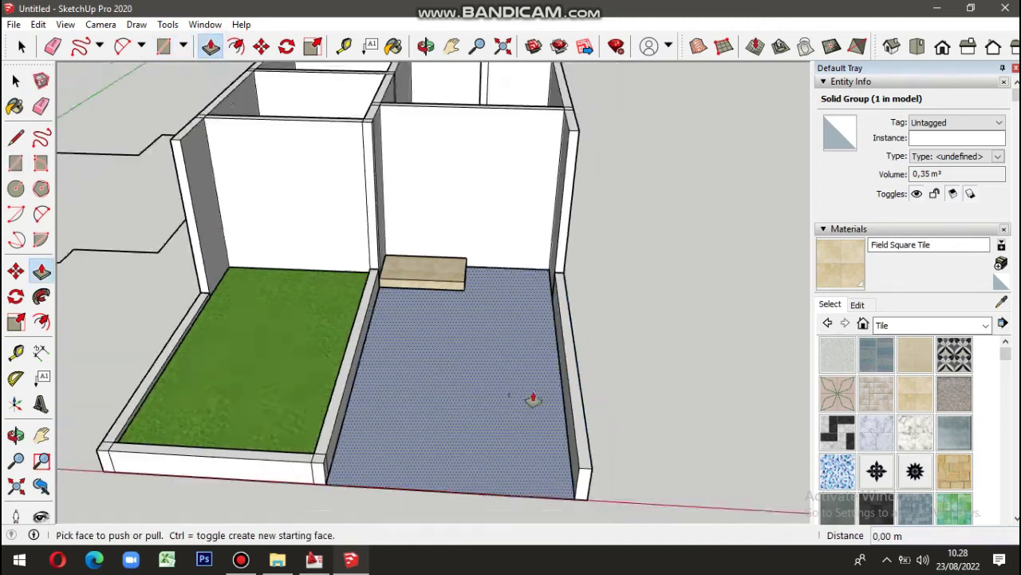
pyautogui.moveTo(532, 394); pyautogui.dragTo(296, 391, button='middle')
pyautogui.click(300, 369)
pyautogui.click(160, 330)
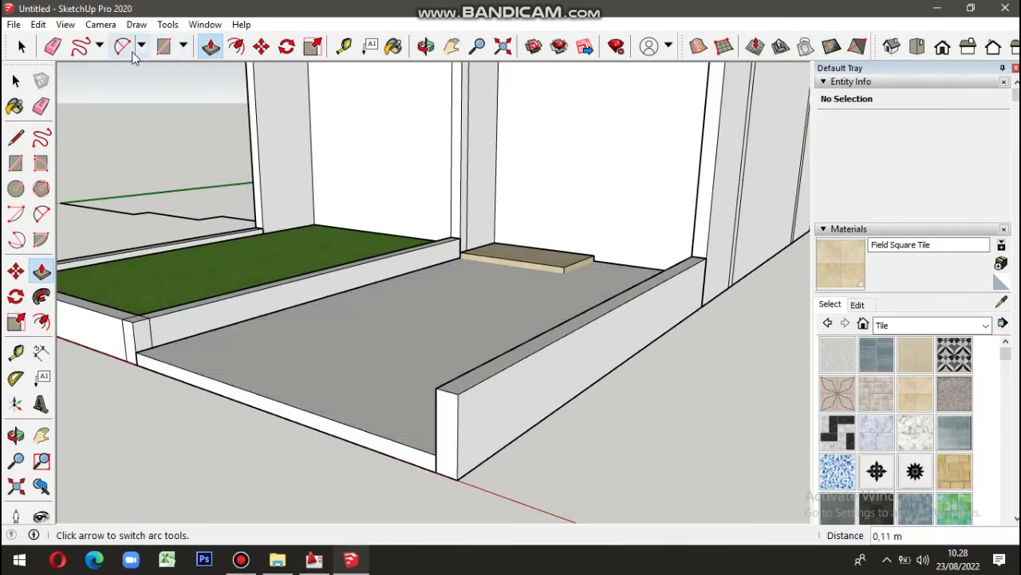
# Step: Hide the front low wall to expose the terrace floor
pyautogui.click(582, 334)
pyautogui.rightClick(573, 336)
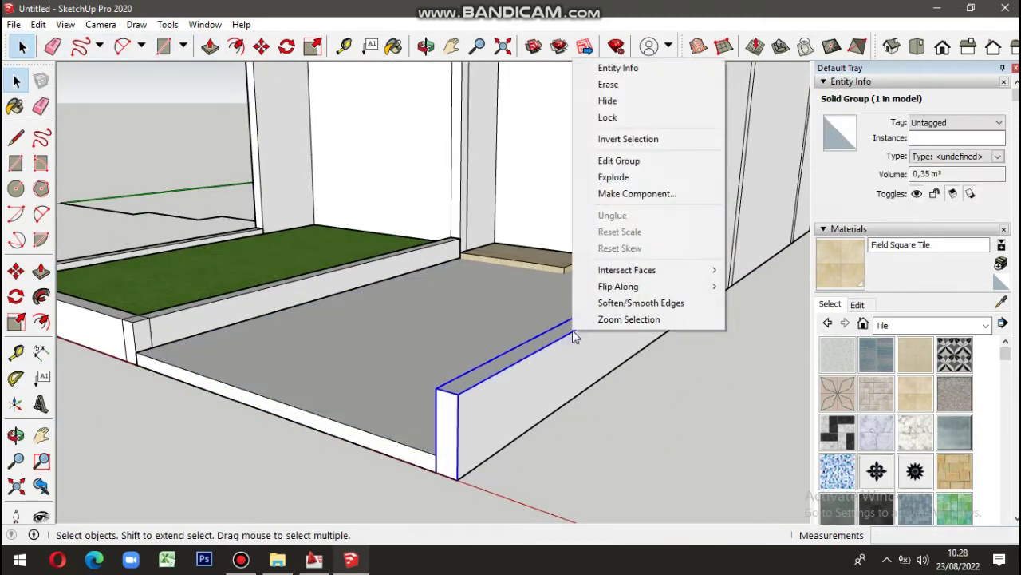
pyautogui.click(615, 106)
pyautogui.moveTo(336, 303)
pyautogui.mouseDown(button='middle')
pyautogui.moveTo(449, 292)
pyautogui.moveTo(582, 223)
pyautogui.moveTo(257, 327)
pyautogui.mouseUp(button='middle')
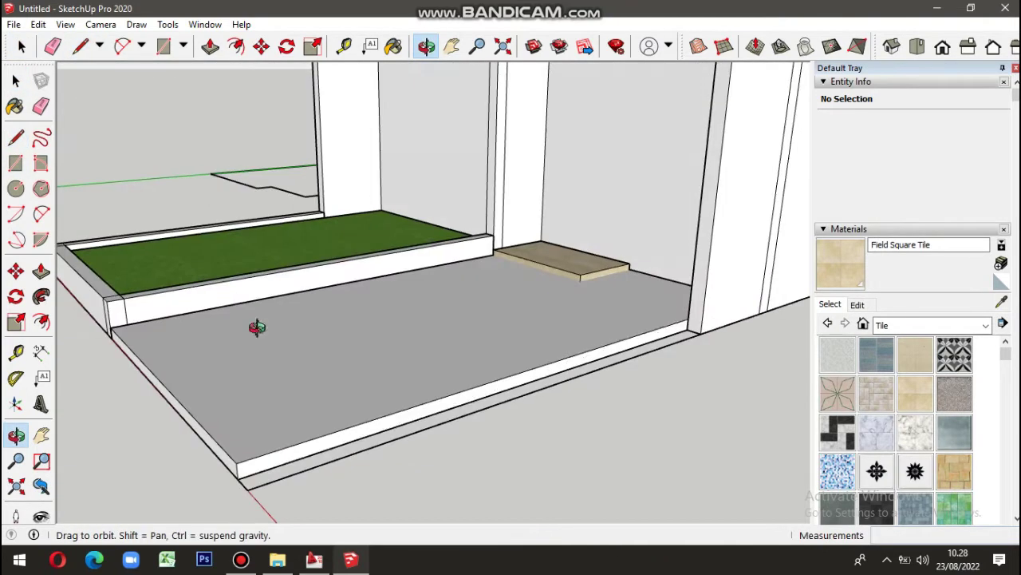
pyautogui.click(209, 45)
pyautogui.click(413, 422)
pyautogui.press('space')
# Step: Group the front floor slab and paint it with Field Rectangle Tile
pyautogui.click(394, 347)
pyautogui.rightClick(395, 345)
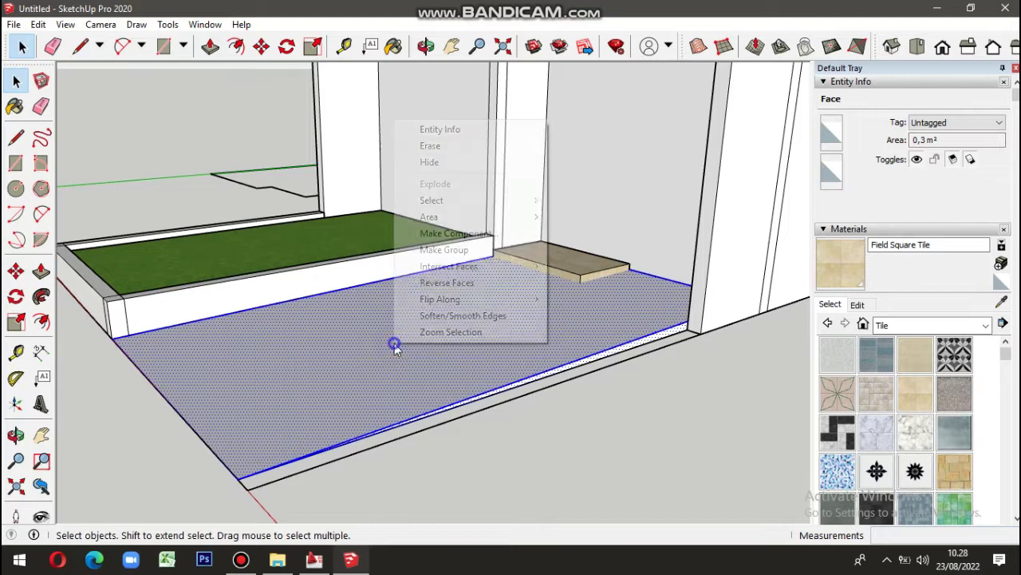
pyautogui.click(443, 249)
pyautogui.click(543, 357)
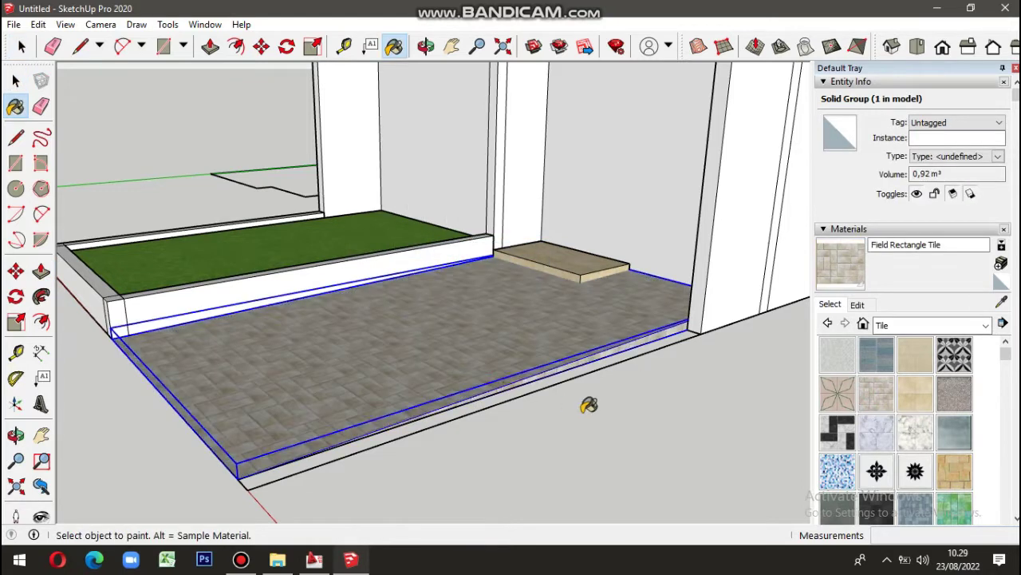
pyautogui.press('space')
pyautogui.click(631, 381)
# Step: Unhide the hidden front wall via Edit > Unhide
pyautogui.click(72, 26)
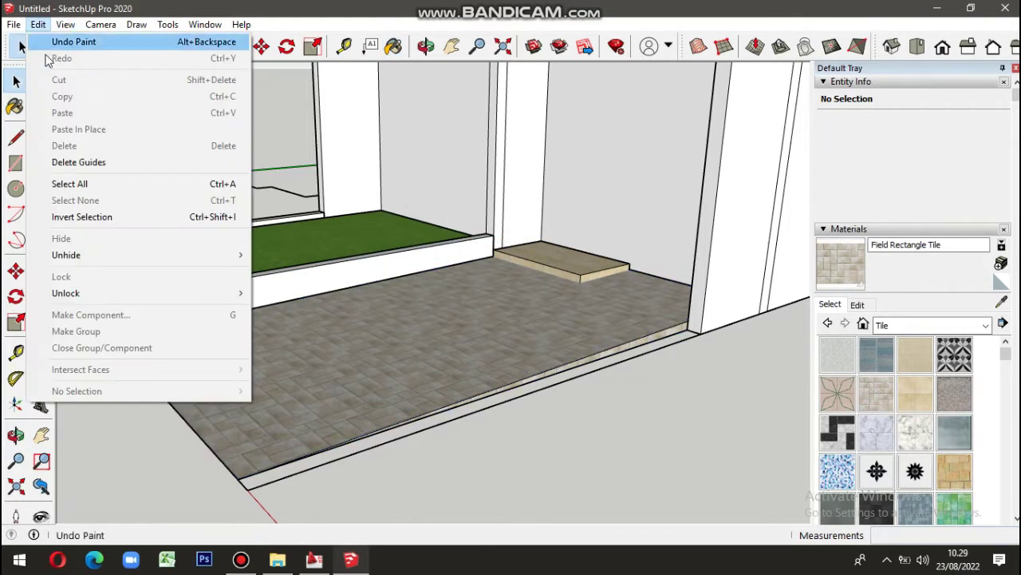
pyautogui.click(285, 290)
pyautogui.scroll(-5, 411, 471)
# Step: Draw a rectangle across the room plan as the floor face
pyautogui.moveTo(410, 472)
pyautogui.mouseDown(button='middle')
pyautogui.moveTo(662, 505)
pyautogui.moveTo(543, 387)
pyautogui.moveTo(398, 393)
pyautogui.moveTo(375, 322)
pyautogui.mouseUp(button='middle')
pyautogui.scroll(3, 544, 387)
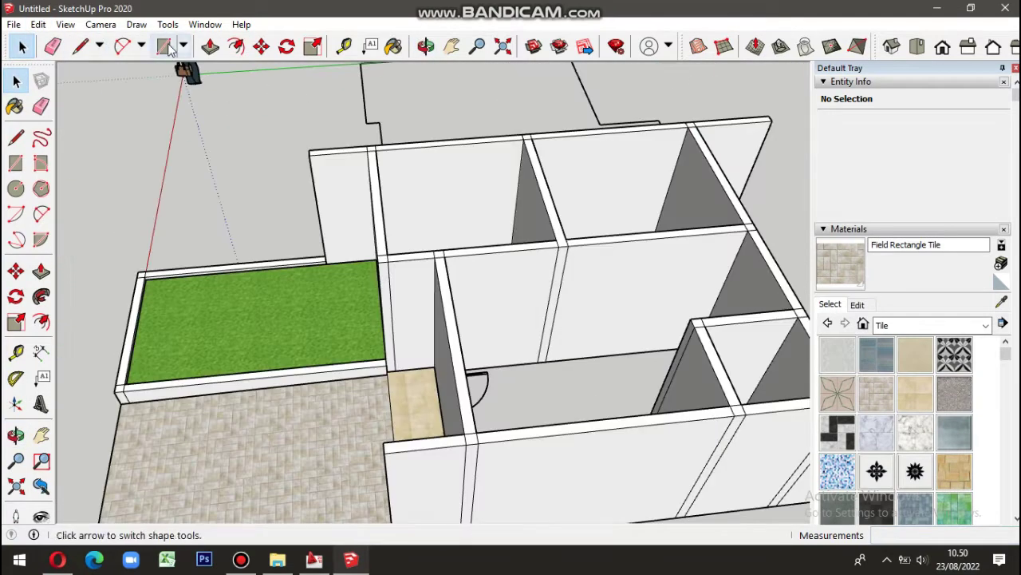
pyautogui.click(165, 46)
pyautogui.moveTo(359, 240); pyautogui.dragTo(434, 262, button='middle')
pyautogui.scroll(3, 433, 262)
pyautogui.moveTo(417, 221); pyautogui.dragTo(604, 414, button='middle')
pyautogui.click(499, 484)
pyautogui.moveTo(499, 484)
pyautogui.mouseDown(button='middle')
pyautogui.moveTo(485, 387)
pyautogui.moveTo(527, 264)
pyautogui.moveTo(453, 461)
pyautogui.moveTo(370, 479)
pyautogui.moveTo(406, 496)
pyautogui.mouseUp(button='middle')
# Step: Hide the walls group to expose the floor face
pyautogui.press('p')
pyautogui.rightClick(577, 272)
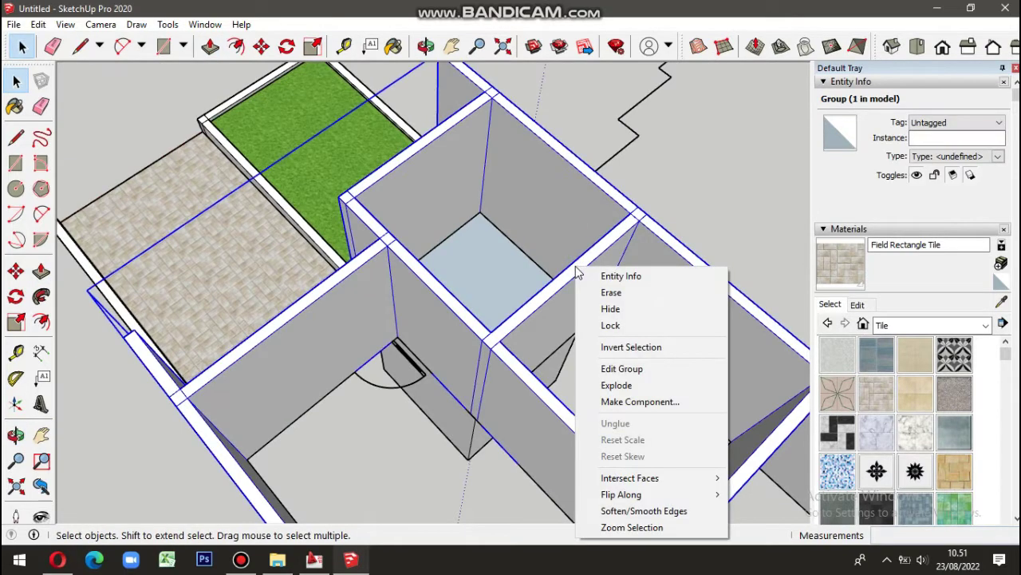
pyautogui.click(610, 308)
pyautogui.moveTo(611, 309); pyautogui.dragTo(543, 233, button='middle')
pyautogui.scroll(3, 542, 232)
# Step: Push/Pull the room floor face up into a slab
pyautogui.press('p')
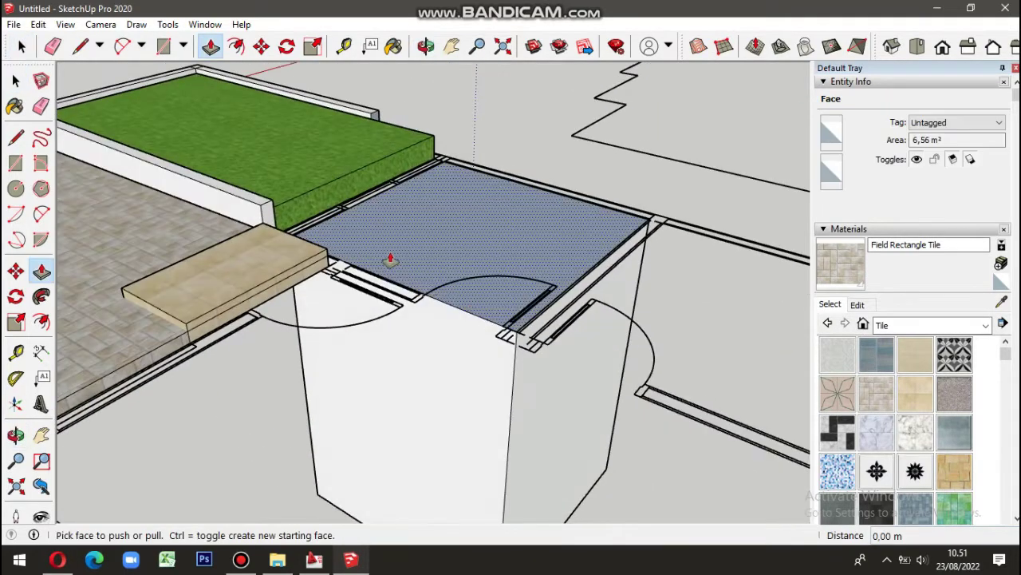
pyautogui.click(391, 258)
pyautogui.moveTo(343, 255); pyautogui.dragTo(372, 231, button='middle')
pyautogui.scroll(2, 374, 232)
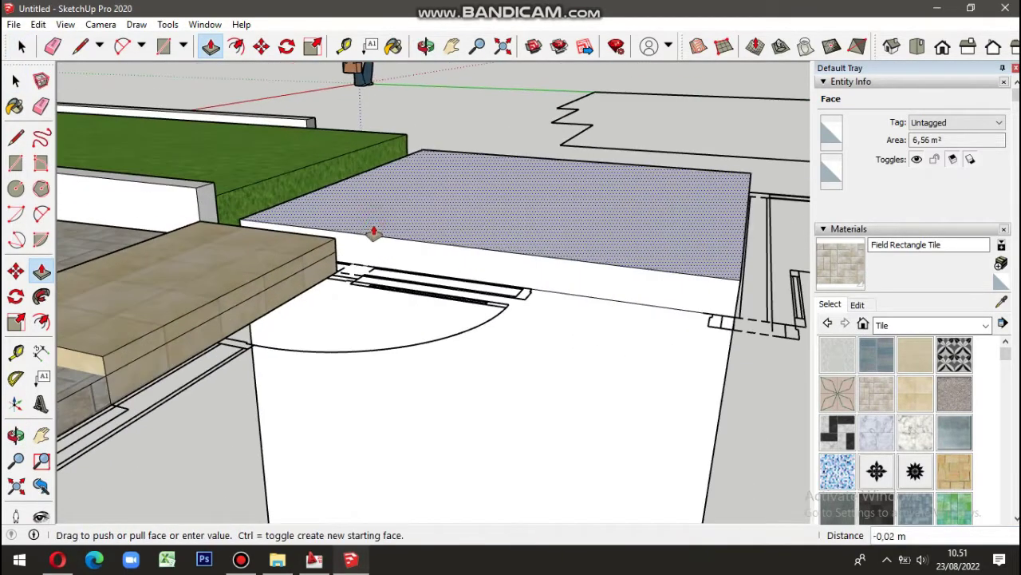
pyautogui.click(376, 239)
# Step: Pull the slab's front face outward and push a small slab face back
pyautogui.moveTo(742, 285); pyautogui.dragTo(684, 296, button='middle')
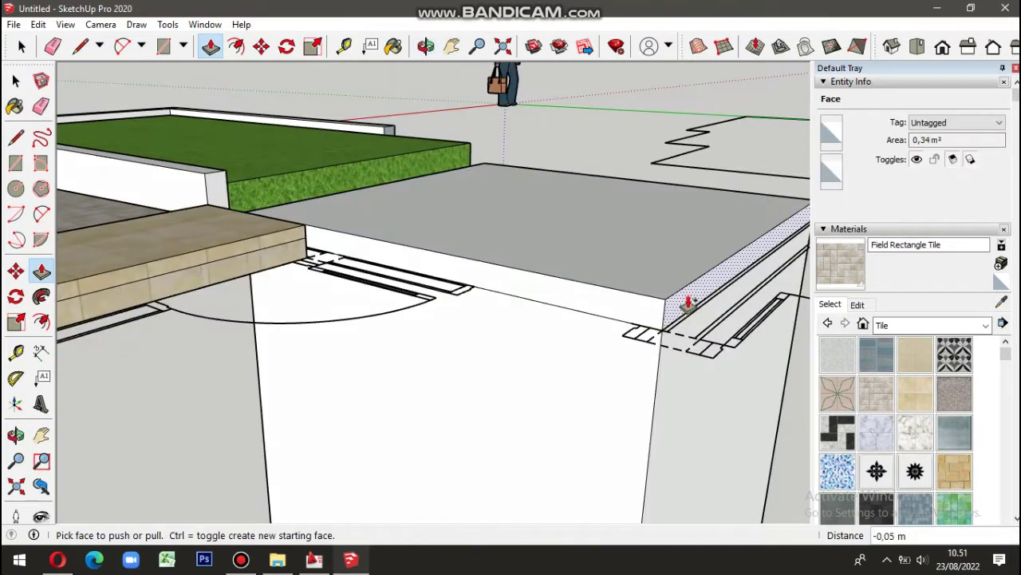
pyautogui.click(508, 276)
pyautogui.click(439, 452)
pyautogui.moveTo(262, 258)
pyautogui.mouseDown(button='middle')
pyautogui.moveTo(433, 319)
pyautogui.moveTo(460, 347)
pyautogui.mouseUp(button='middle')
pyautogui.click(433, 320)
pyautogui.scroll(3, 461, 347)
pyautogui.click(445, 474)
pyautogui.moveTo(444, 474)
pyautogui.mouseDown(button='middle')
pyautogui.moveTo(654, 376)
pyautogui.moveTo(602, 200)
pyautogui.mouseUp(button='middle')
pyautogui.click(602, 200)
# Step: Adjust the slab's side faces with Push/Pull
pyautogui.scroll(-2, 559, 301)
pyautogui.scroll(5, 560, 301)
pyautogui.click(304, 417)
pyautogui.moveTo(455, 255)
pyautogui.mouseDown(button='middle')
pyautogui.moveTo(276, 420)
pyautogui.moveTo(665, 237)
pyautogui.moveTo(593, 215)
pyautogui.moveTo(555, 291)
pyautogui.mouseUp(button='middle')
pyautogui.click(533, 272)
pyautogui.scroll(-3, 486, 422)
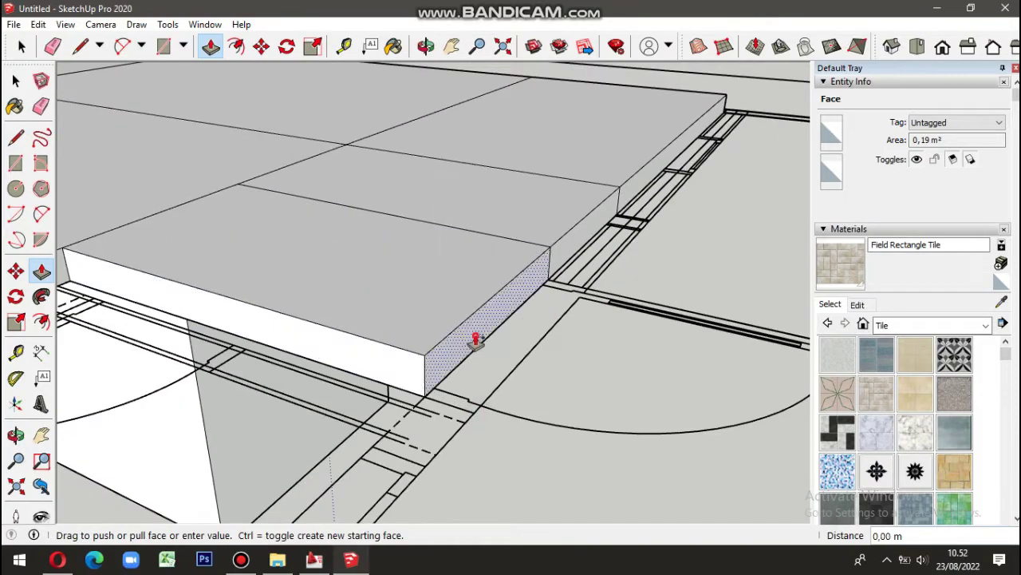
pyautogui.click(650, 269)
pyautogui.scroll(3, 559, 319)
pyautogui.click(447, 307)
pyautogui.click(152, 360)
# Step: Push a face on the underside of the slab
pyautogui.scroll(-3, 162, 212)
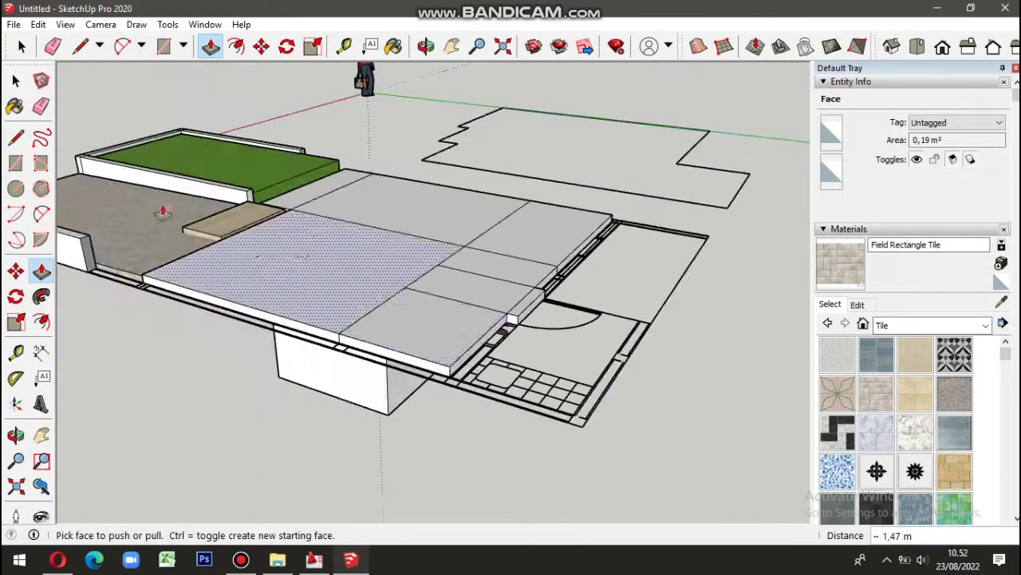
pyautogui.scroll(3, 556, 392)
pyautogui.scroll(2, 514, 353)
pyautogui.moveTo(514, 354)
pyautogui.mouseDown(button='middle')
pyautogui.moveTo(433, 308)
pyautogui.moveTo(563, 303)
pyautogui.moveTo(645, 418)
pyautogui.mouseUp(button='middle')
pyautogui.click(645, 417)
pyautogui.scroll(-3, 349, 257)
pyautogui.moveTo(454, 234); pyautogui.dragTo(965, 476, button='middle')
pyautogui.scroll(3, 506, 324)
pyautogui.moveTo(506, 324)
pyautogui.mouseDown(button='middle')
pyautogui.moveTo(417, 311)
pyautogui.moveTo(467, 292)
pyautogui.moveTo(423, 298)
pyautogui.moveTo(478, 296)
pyautogui.moveTo(663, 243)
pyautogui.mouseUp(button='middle')
# Step: Select all geometry, try Scale, then cancel and clear the selection
pyautogui.press('p')
pyautogui.hotkey('ctrl', 'a')
pyautogui.press('s')
pyautogui.press('space')
pyautogui.click(567, 119)
# Step: Push the slab face beside the tiled step back 0.15 m
pyautogui.moveTo(567, 119)
pyautogui.mouseDown(button='middle')
pyautogui.moveTo(364, 342)
pyautogui.moveTo(501, 309)
pyautogui.moveTo(729, 427)
pyautogui.moveTo(729, 479)
pyautogui.moveTo(399, 319)
pyautogui.moveTo(246, 271)
pyautogui.mouseUp(button='middle')
pyautogui.scroll(-5, 319, 320)
pyautogui.moveTo(388, 354)
pyautogui.mouseDown(button='middle')
pyautogui.moveTo(513, 360)
pyautogui.moveTo(408, 337)
pyautogui.mouseUp(button='middle')
pyautogui.click(408, 337)
pyautogui.press('p')
pyautogui.scroll(5, 433, 417)
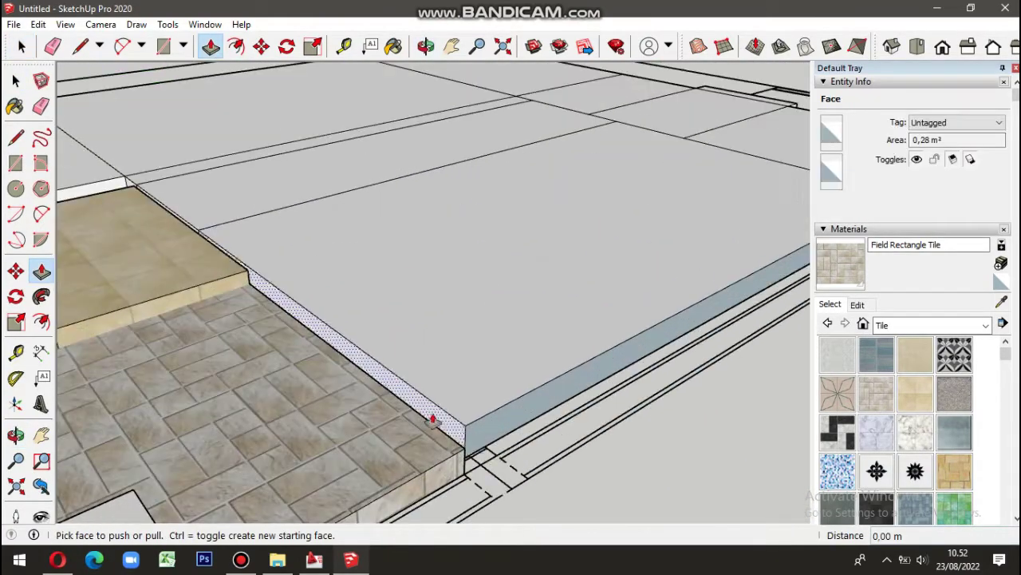
pyautogui.moveTo(433, 417); pyautogui.dragTo(497, 462)
# Step: Orbit out to a perspective view of the whole floor plan
pyautogui.moveTo(338, 363); pyautogui.dragTo(359, 407, button='middle')
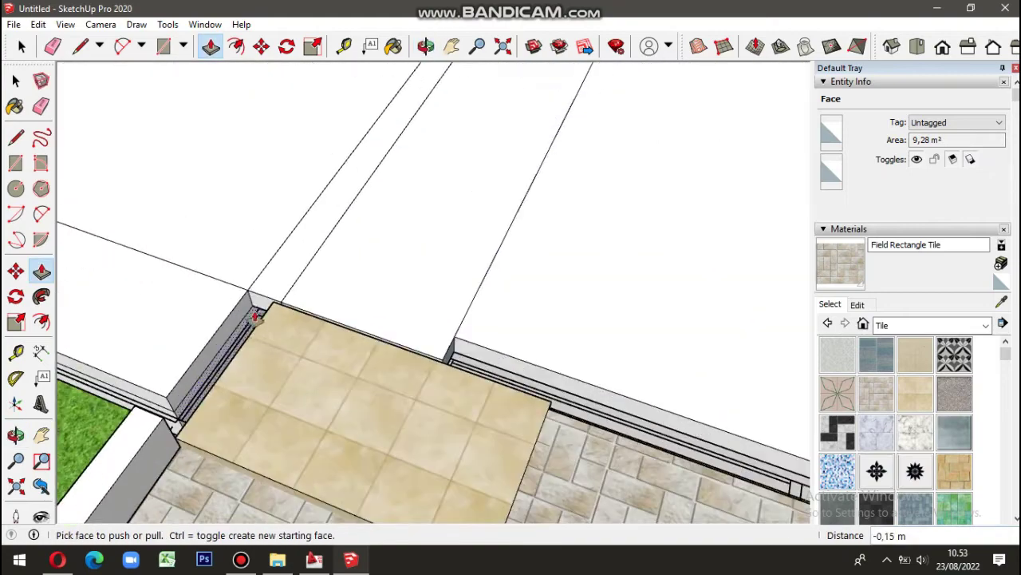
pyautogui.scroll(2, 360, 416)
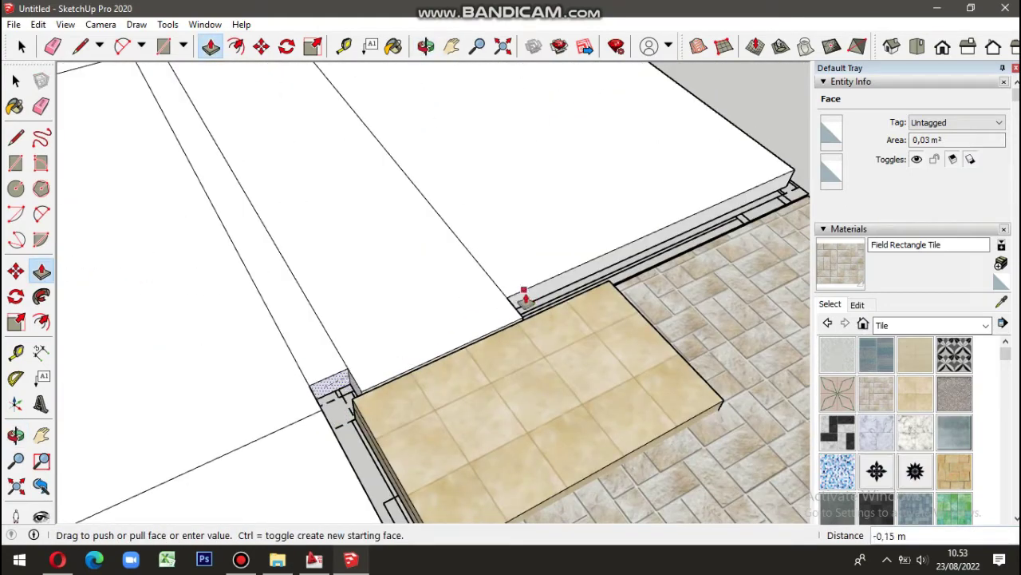
pyautogui.scroll(-5, 525, 296)
pyautogui.moveTo(524, 297); pyautogui.dragTo(472, 481, button='middle')
pyautogui.scroll(-2, 675, 390)
pyautogui.moveTo(636, 358)
pyautogui.mouseDown(button='middle')
pyautogui.moveTo(550, 362)
pyautogui.moveTo(497, 299)
pyautogui.mouseUp(button='middle')
# Step: Group the slab faces and paint them with Field Square Tile
pyautogui.rightClick(494, 296)
pyautogui.click(536, 426)
pyautogui.click(915, 392)
pyautogui.click(479, 336)
pyautogui.press('space')
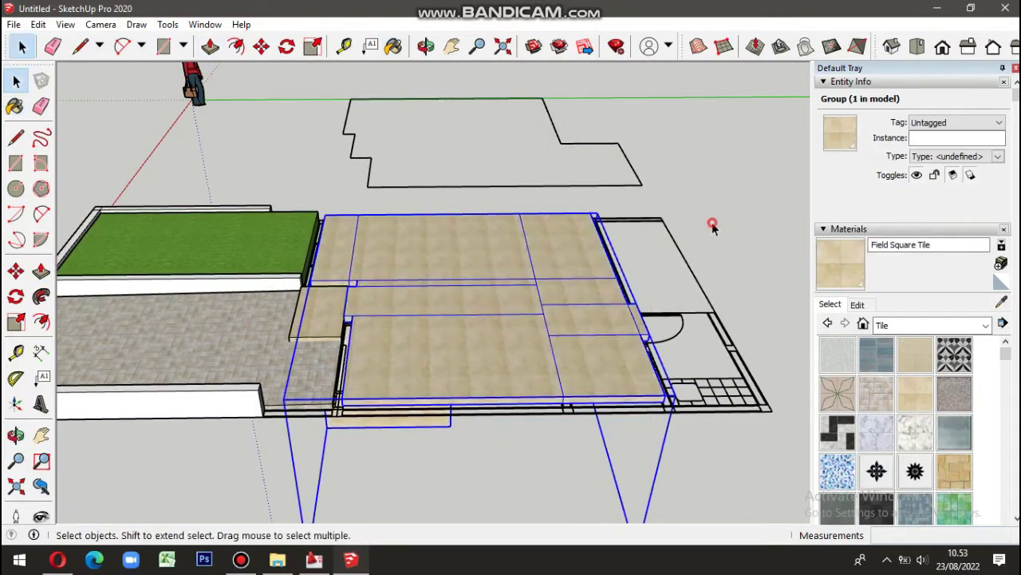
pyautogui.click(712, 228)
pyautogui.moveTo(713, 228); pyautogui.dragTo(567, 305, button='middle')
pyautogui.scroll(2, 567, 305)
# Step: Unhide the walls group from the Edit menu
pyautogui.click(39, 24)
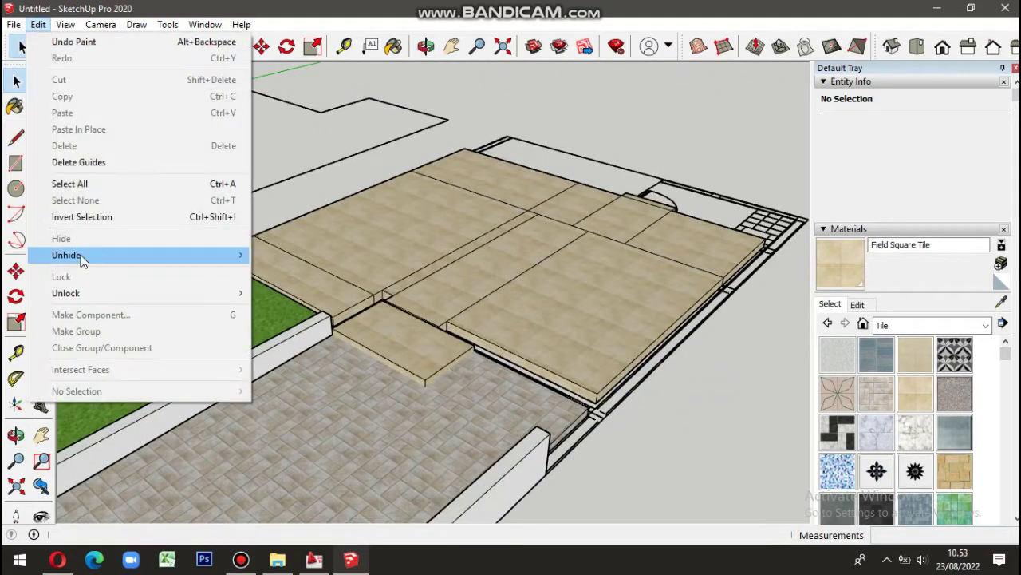
pyautogui.click(279, 290)
pyautogui.moveTo(279, 290)
pyautogui.mouseDown(button='middle')
pyautogui.moveTo(290, 406)
pyautogui.moveTo(484, 384)
pyautogui.mouseUp(button='middle')
pyautogui.scroll(-2, 485, 384)
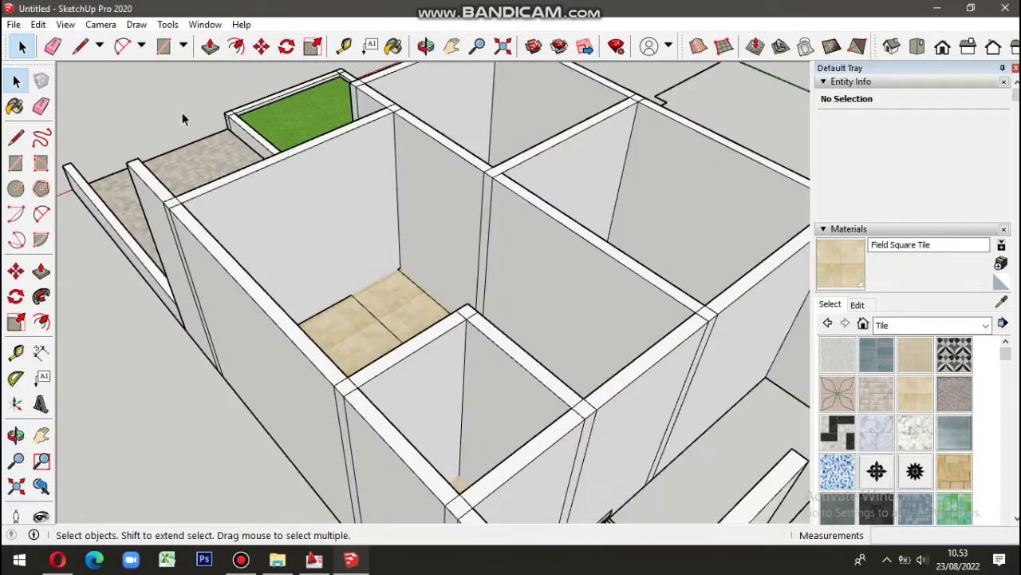
pyautogui.press('l')
pyautogui.scroll(-2, 506, 360)
pyautogui.scroll(3, 459, 307)
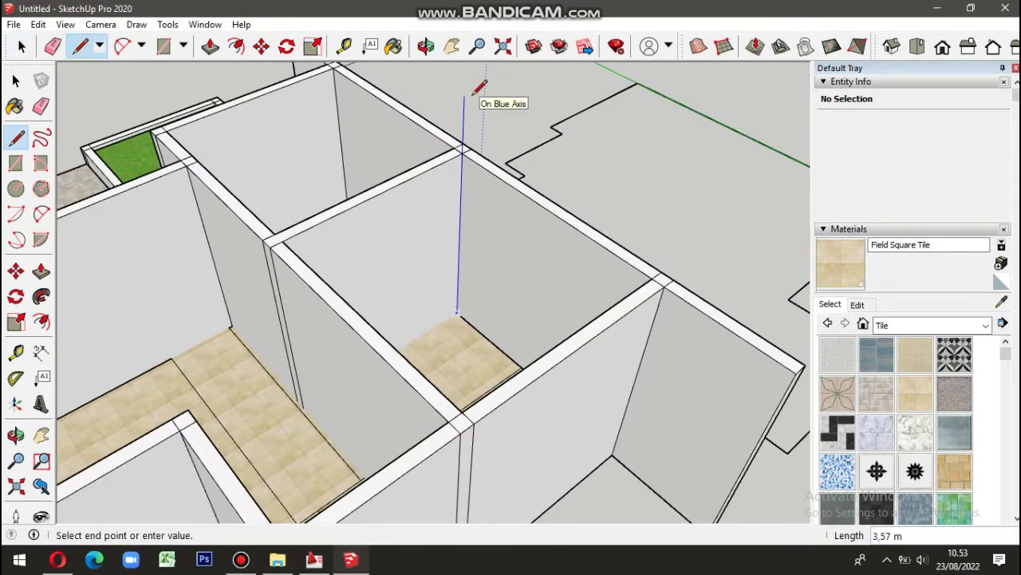
pyautogui.press('space')
pyautogui.scroll(-5, 480, 87)
# Step: Push the building's bottom face up to the tile floor level
pyautogui.moveTo(479, 239); pyautogui.dragTo(607, 224, button='middle')
pyautogui.click(943, 47)
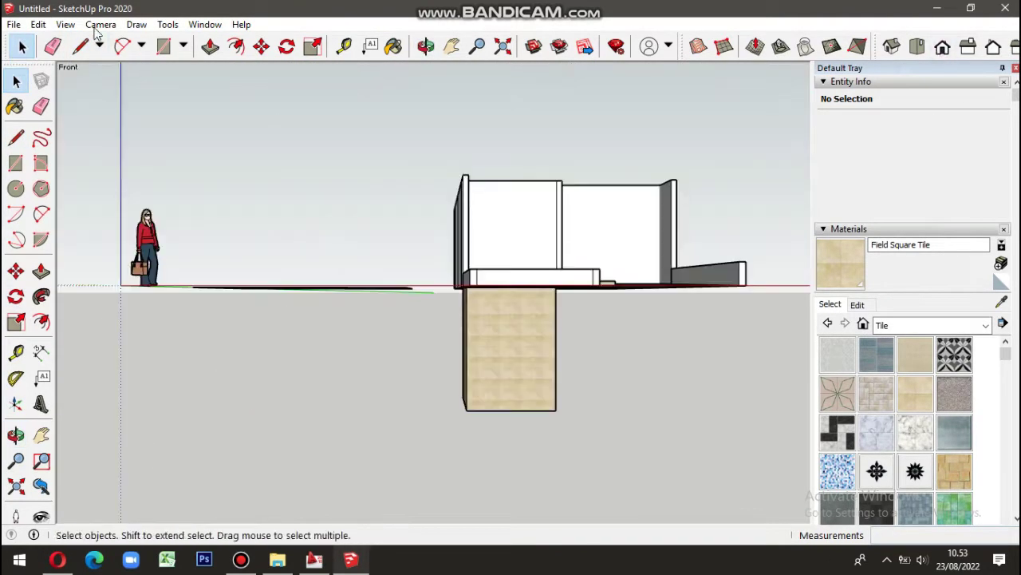
pyautogui.scroll(-1, 579, 314)
pyautogui.moveTo(578, 313)
pyautogui.mouseDown(button='middle')
pyautogui.moveTo(171, 274)
pyautogui.moveTo(505, 443)
pyautogui.mouseUp(button='middle')
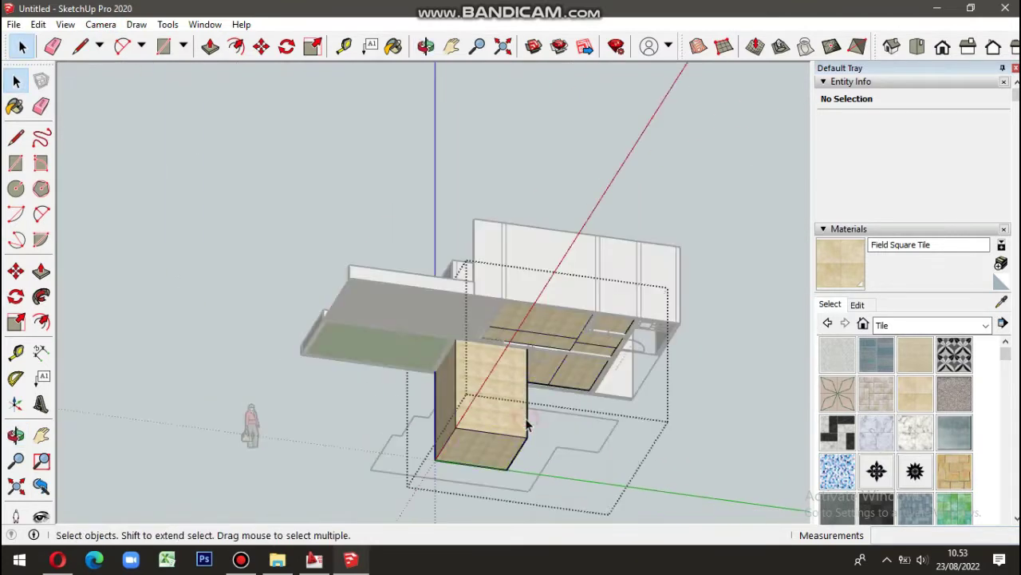
pyautogui.press('p')
pyautogui.click(504, 441)
pyautogui.scroll(2, 517, 364)
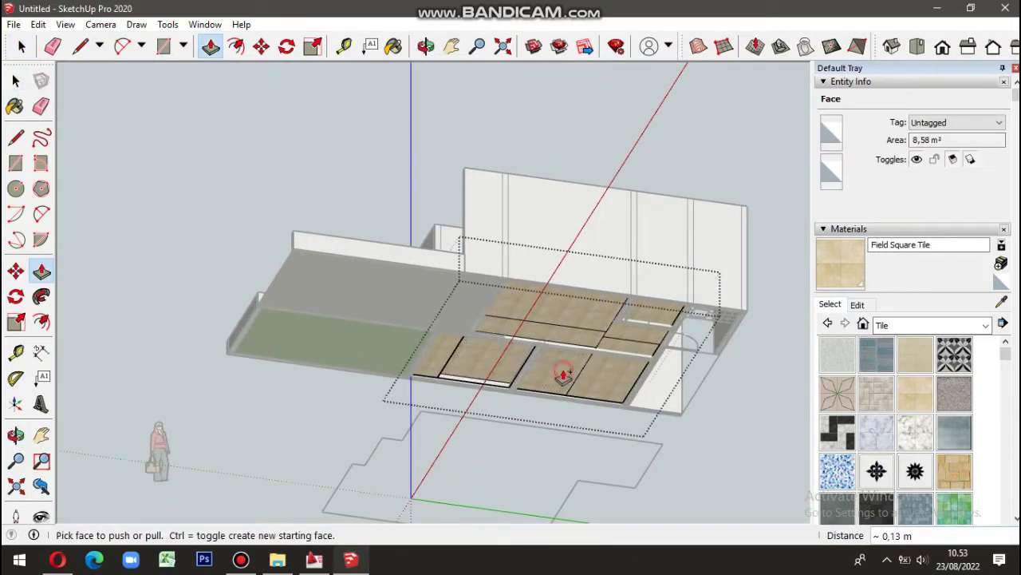
pyautogui.scroll(-4, 597, 389)
pyautogui.moveTo(752, 415); pyautogui.dragTo(604, 258, button='middle')
pyautogui.press('space')
# Step: Open the building group and move all its geometry into place
pyautogui.click(938, 49)
pyautogui.click(481, 268)
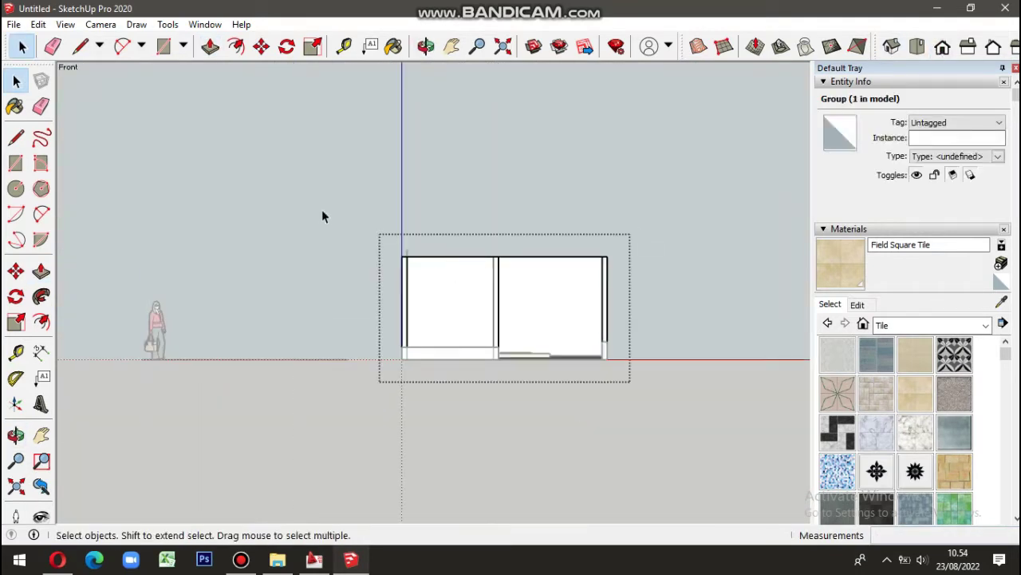
pyautogui.doubleClick(452, 269)
pyautogui.scroll(3, 422, 273)
pyautogui.tripleClick(421, 274)
pyautogui.press('m')
pyautogui.click(364, 252)
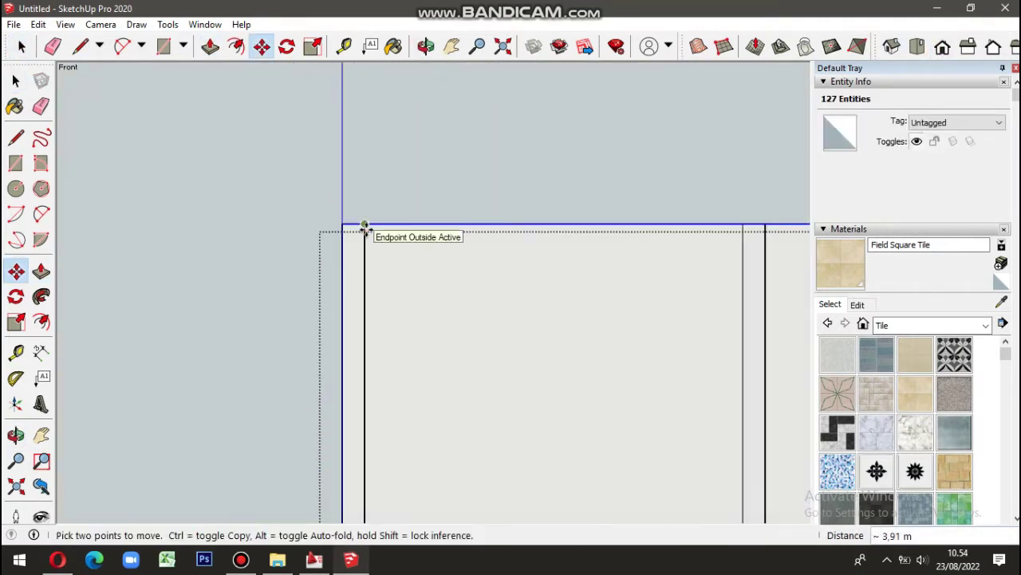
pyautogui.press('space')
pyautogui.moveTo(404, 306); pyautogui.dragTo(345, 330, button='middle')
pyautogui.press('f')
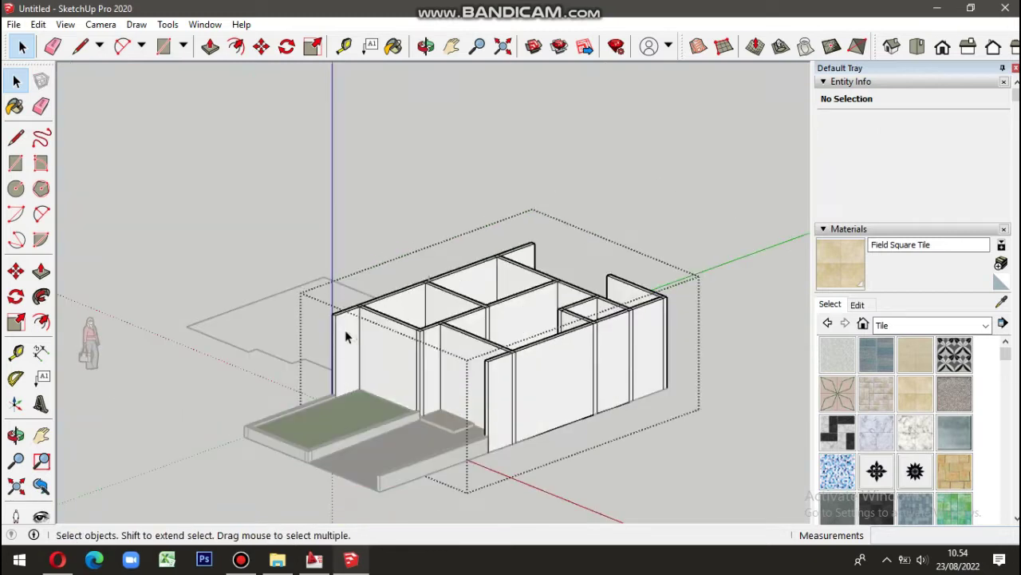
# Step: Undo the last move and lift the beam framework 0.20 m along the blue axis
pyautogui.hotkey('ctrl', 'z')
pyautogui.scroll(5, 380, 346)
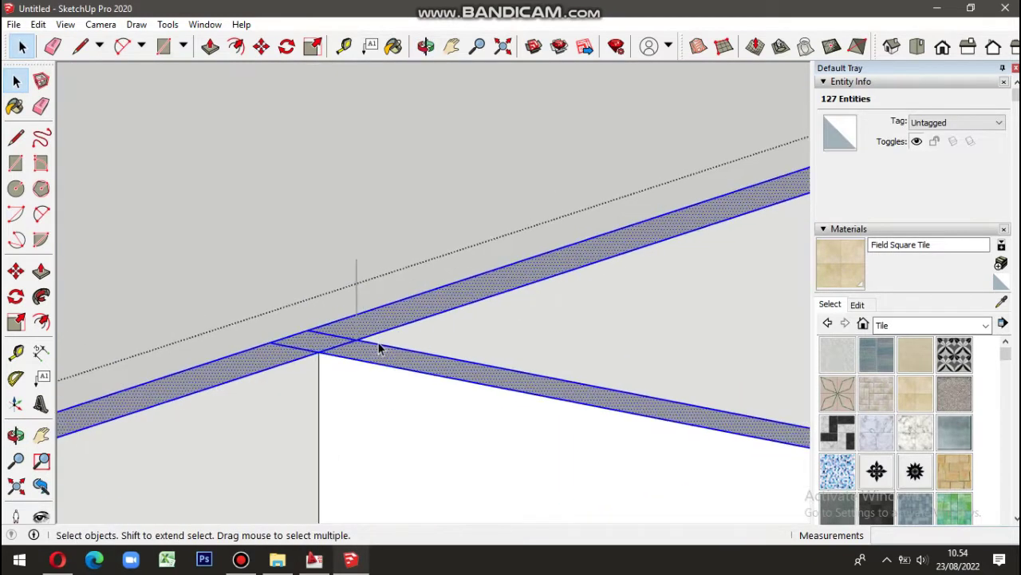
pyautogui.press('m')
pyautogui.click(358, 337)
pyautogui.scroll(-5, 372, 304)
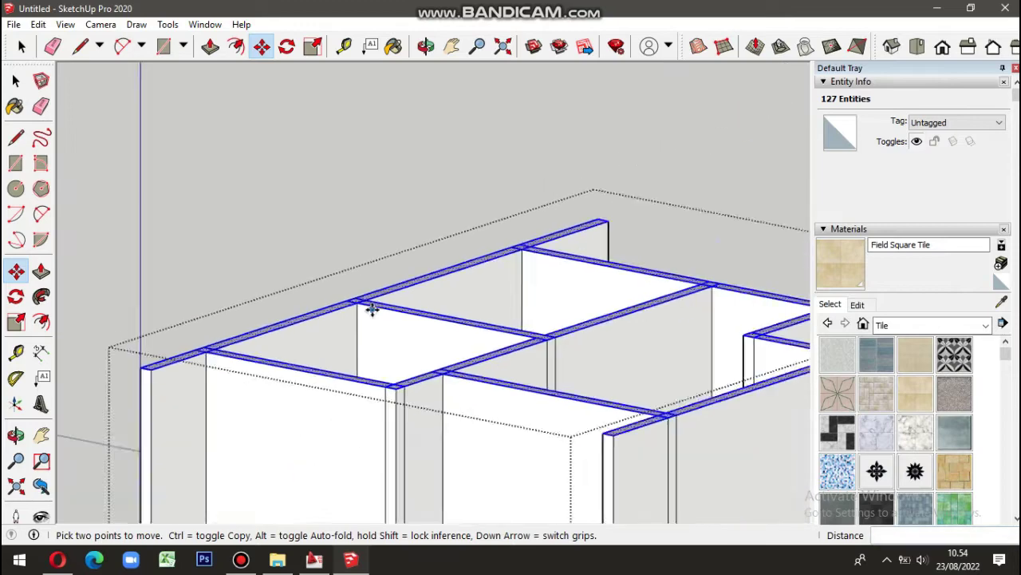
pyautogui.press('space')
pyautogui.click(705, 222)
# Step: Switch to a standard camera view and orbit to a top-down look at the rooms
pyautogui.click(101, 24)
pyautogui.click(100, 53)
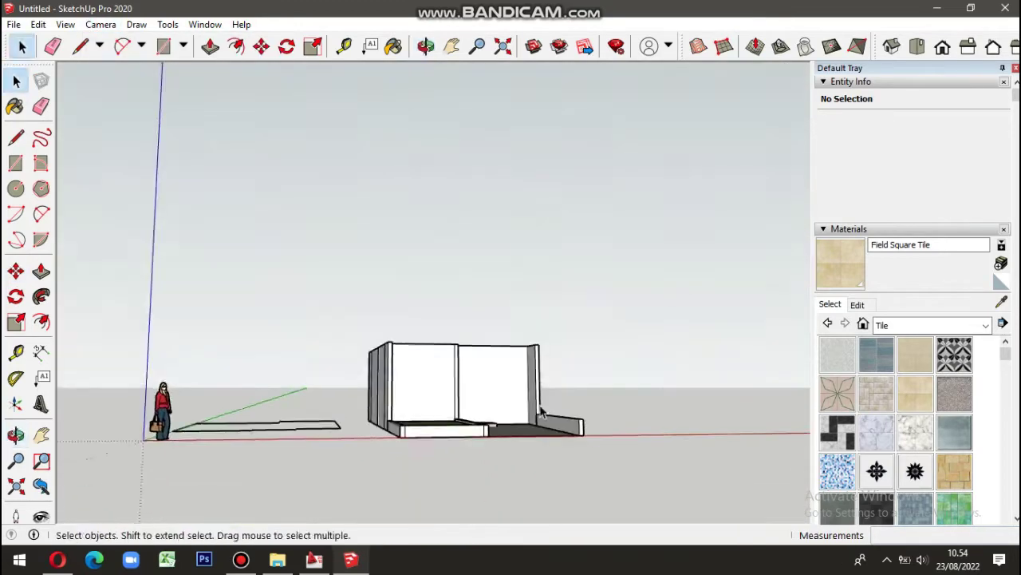
pyautogui.moveTo(228, 479); pyautogui.dragTo(828, 568, button='middle')
pyautogui.press('space')
pyautogui.scroll(5, 341, 346)
pyautogui.scroll(2, 342, 346)
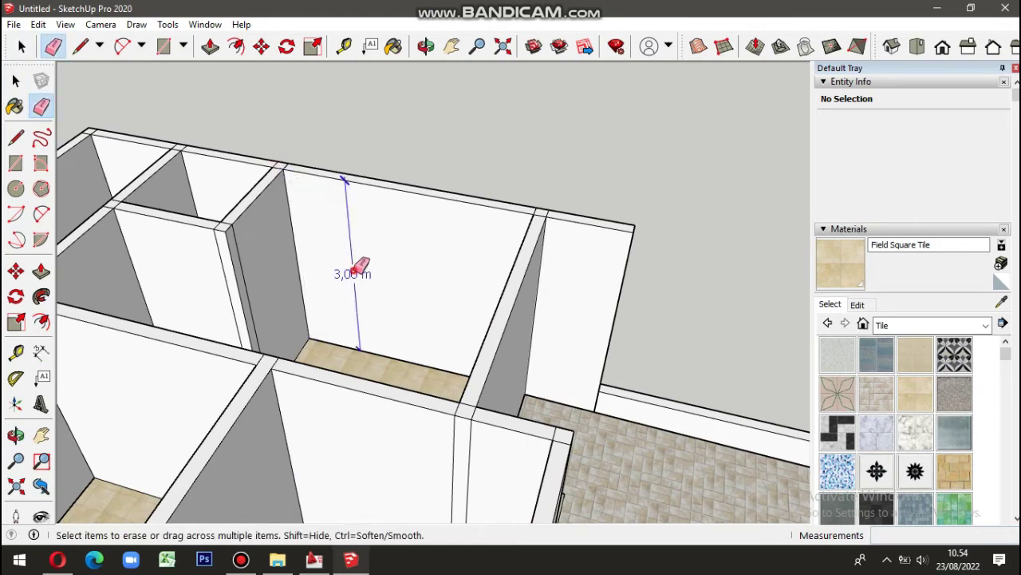
pyautogui.scroll(-4, 361, 266)
pyautogui.moveTo(222, 178); pyautogui.dragTo(525, 361, button='middle')
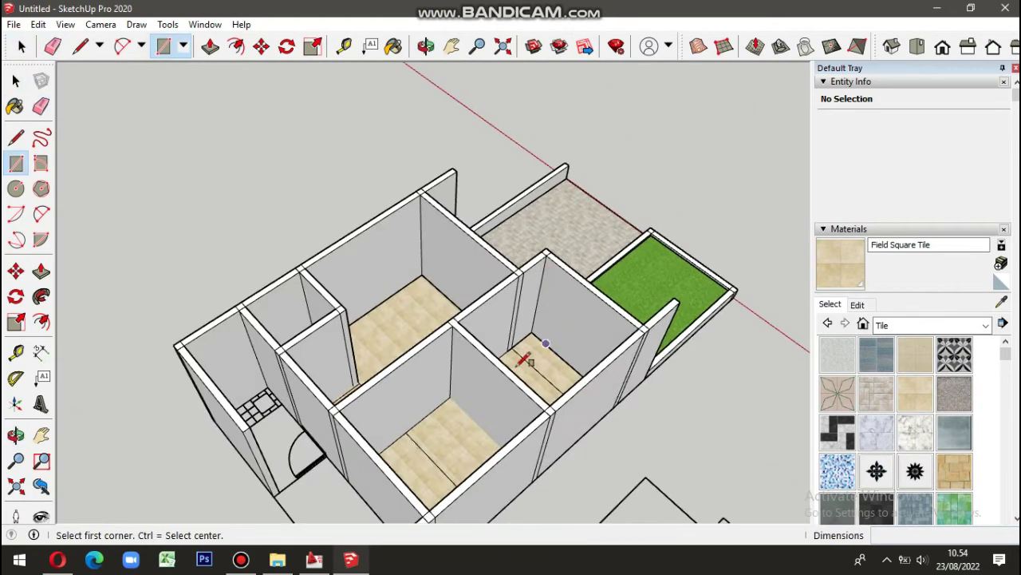
# Step: Copy the tiled floor group straight up 2.86 m with Move and Ctrl, above the walls
pyautogui.click(484, 433)
pyautogui.moveTo(484, 432); pyautogui.dragTo(479, 335, button='middle')
pyautogui.press('m')
pyautogui.scroll(3, 426, 439)
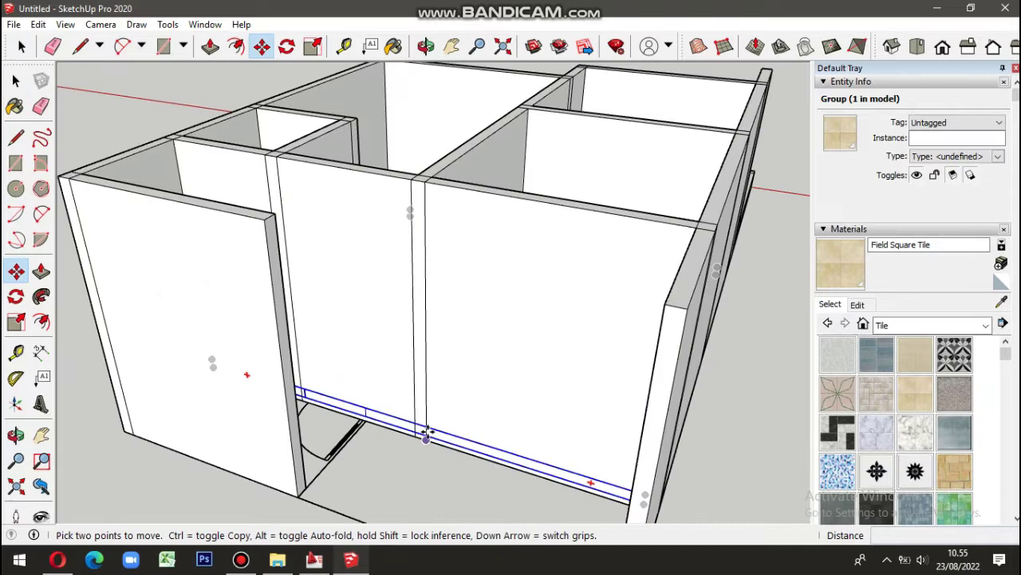
pyautogui.click(425, 438)
pyautogui.press('ctrl')
pyautogui.scroll(-3, 427, 206)
pyautogui.click(426, 183)
# Step: Align the copied floor slab onto the tops of the walls
pyautogui.moveTo(415, 322); pyautogui.dragTo(470, 319, button='middle')
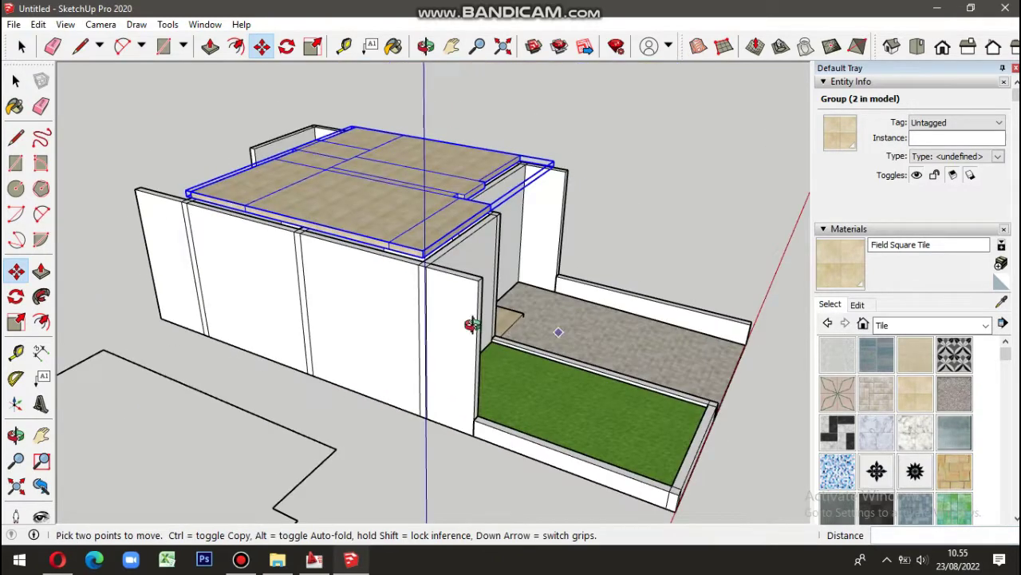
pyautogui.scroll(5, 552, 243)
pyautogui.scroll(-2, 552, 244)
pyautogui.click(482, 233)
pyautogui.moveTo(482, 233); pyautogui.dragTo(532, 301, button='middle')
pyautogui.click(532, 301)
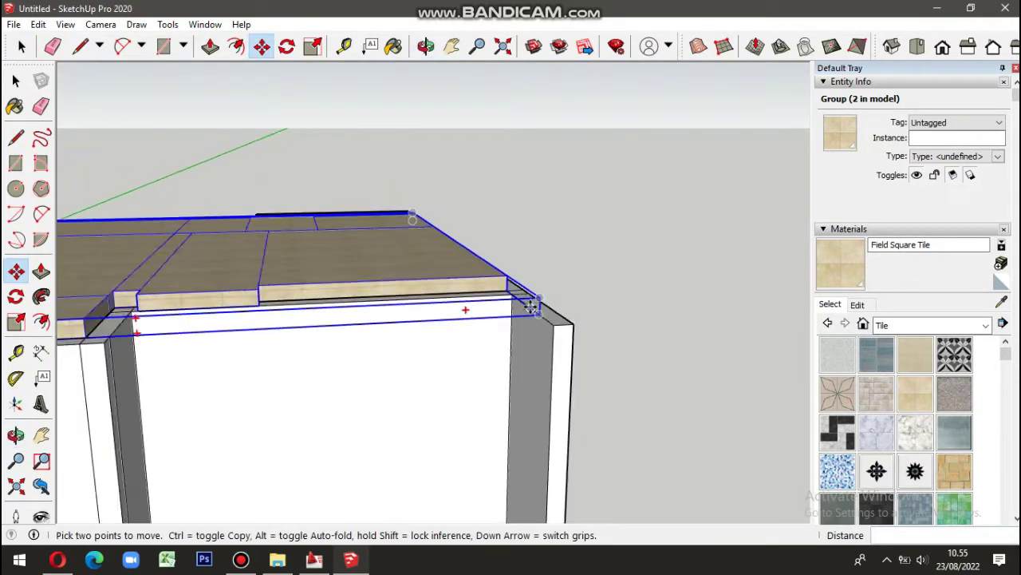
pyautogui.press('space')
# Step: Inside the roof slab group, push/pull the slab edge outward
pyautogui.doubleClick(443, 381)
pyautogui.moveTo(444, 381); pyautogui.dragTo(451, 358, button='middle')
pyautogui.press('p')
pyautogui.click(538, 347)
pyautogui.moveTo(537, 347)
pyautogui.mouseDown(button='middle')
pyautogui.moveTo(643, 353)
pyautogui.moveTo(381, 339)
pyautogui.mouseUp(button='middle')
pyautogui.click(381, 339)
# Step: Erase the stray diagonal edge at the slab corner
pyautogui.press('l')
pyautogui.scroll(3, 417, 322)
pyautogui.scroll(-3, 298, 290)
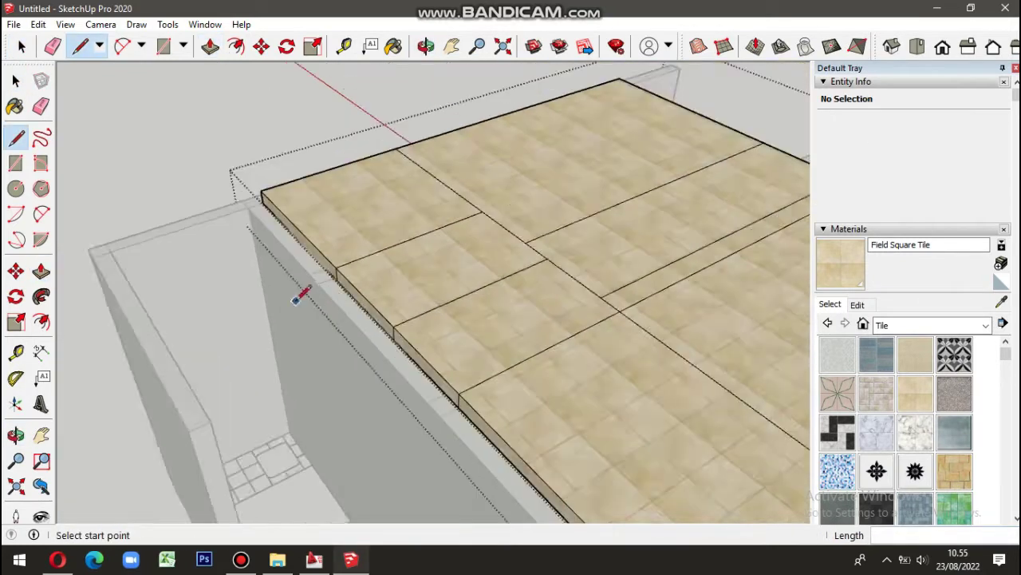
pyautogui.moveTo(299, 289); pyautogui.dragTo(441, 322, button='middle')
pyautogui.press('space')
pyautogui.press('e')
pyautogui.scroll(2, 441, 322)
pyautogui.click(388, 284)
pyautogui.scroll(-3, 397, 264)
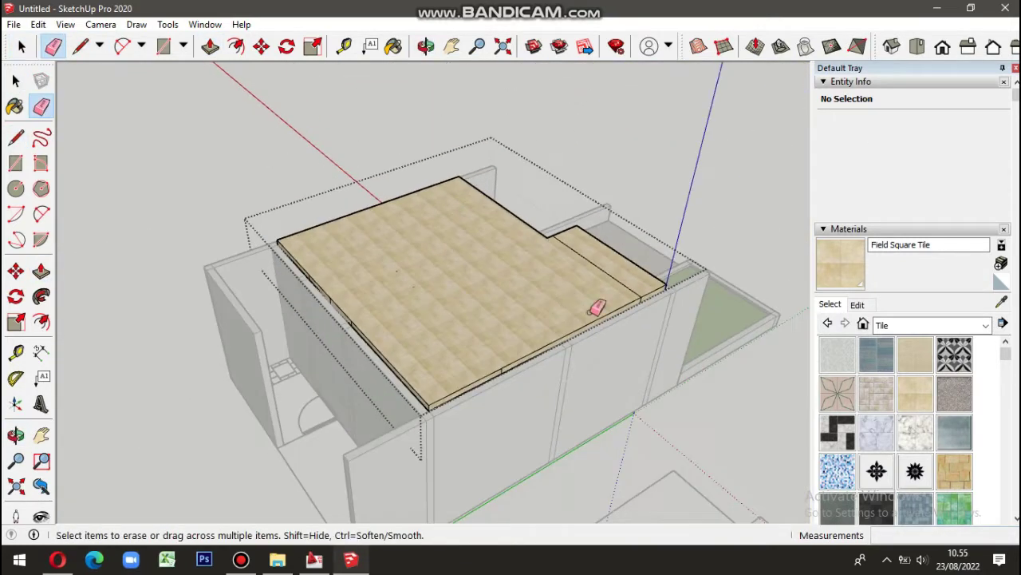
pyautogui.scroll(-2, 597, 305)
pyautogui.moveTo(597, 250); pyautogui.dragTo(655, 287, button='middle')
pyautogui.press('space')
# Step: Paint the roof slab with the plain white Color M00 material
pyautogui.click(985, 325)
pyautogui.click(941, 376)
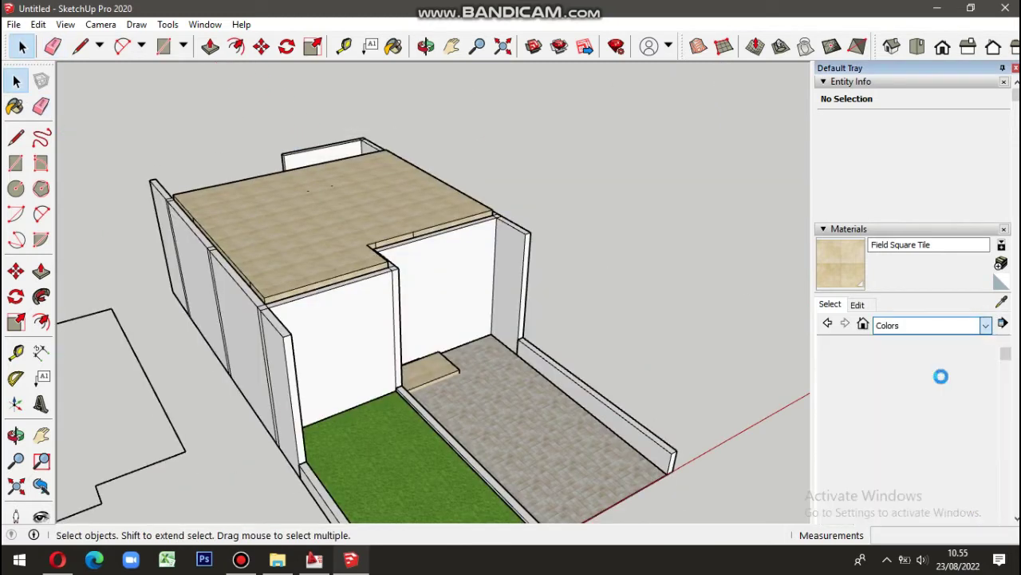
pyautogui.scroll(-5, 908, 378)
pyautogui.click(839, 478)
pyautogui.click(357, 216)
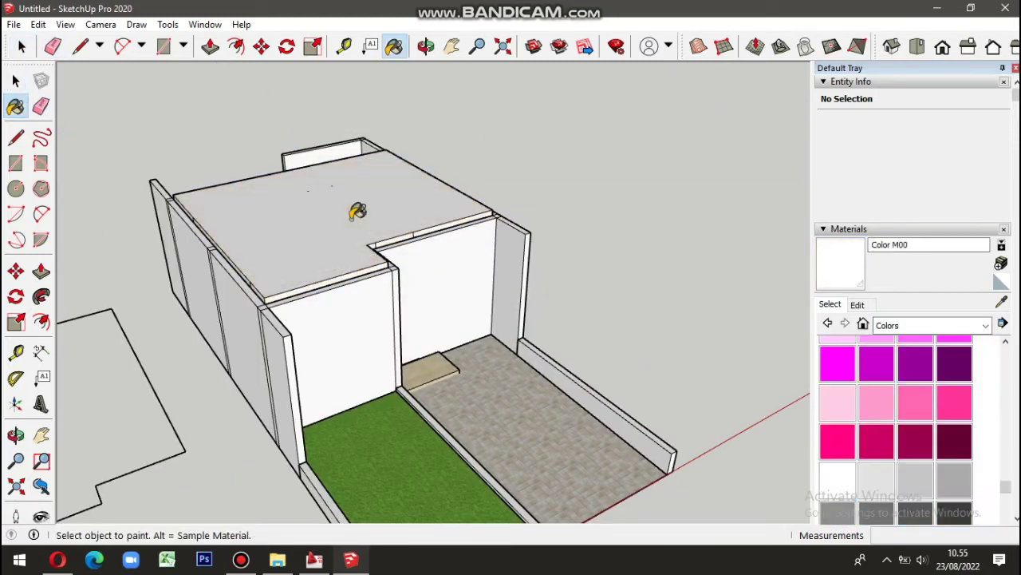
pyautogui.press('space')
# Step: Push/pull the roof slab face to set its thickness
pyautogui.moveTo(358, 213); pyautogui.dragTo(635, 380, button='middle')
pyautogui.scroll(-3, 635, 380)
pyautogui.scroll(3, 630, 367)
pyautogui.moveTo(620, 347)
pyautogui.mouseDown(button='middle')
pyautogui.moveTo(476, 316)
pyautogui.moveTo(517, 296)
pyautogui.mouseUp(button='middle')
pyautogui.press('p')
pyautogui.click(455, 274)
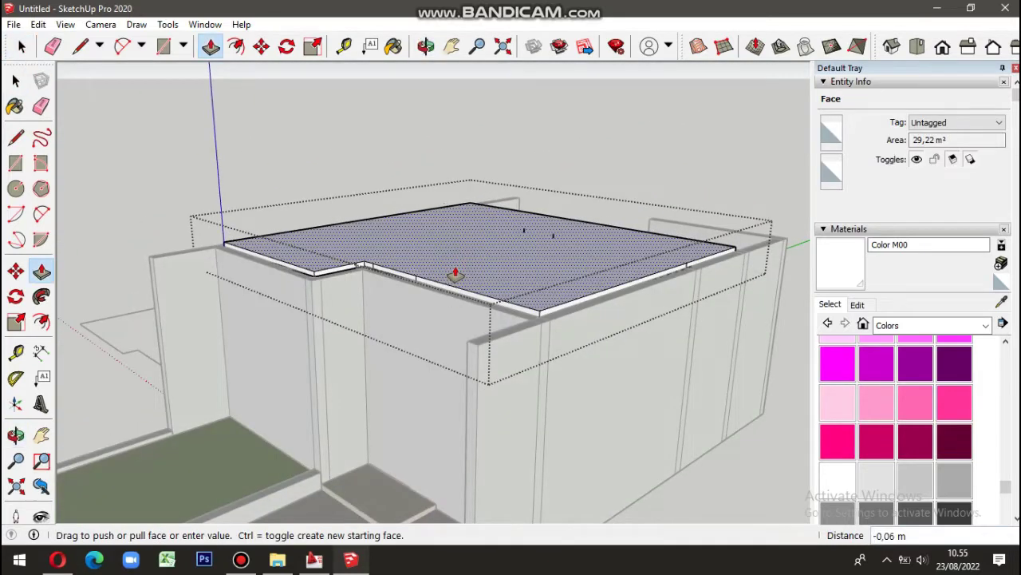
pyautogui.click(455, 273)
# Step: Zoom around the finished roof slab, toggling between Eraser and Select
pyautogui.press('space')
pyautogui.scroll(3, 550, 239)
pyautogui.press('e')
pyautogui.press('space')
pyautogui.scroll(-2, 521, 239)
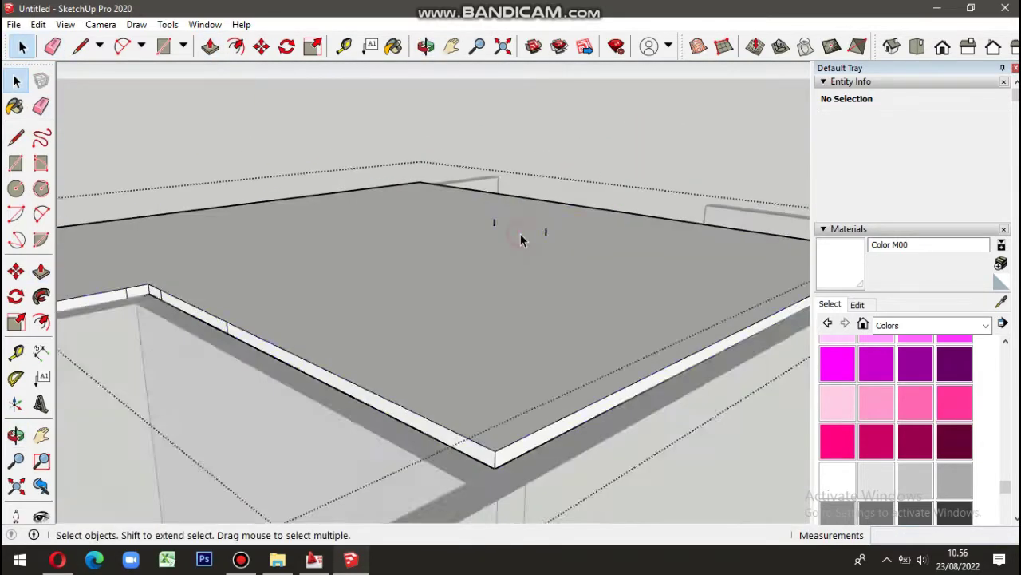
pyautogui.press('e')
pyautogui.scroll(2, 502, 223)
pyautogui.scroll(-3, 521, 274)
pyautogui.press('space')
pyautogui.scroll(-5, 457, 330)
pyautogui.scroll(-2, 511, 364)
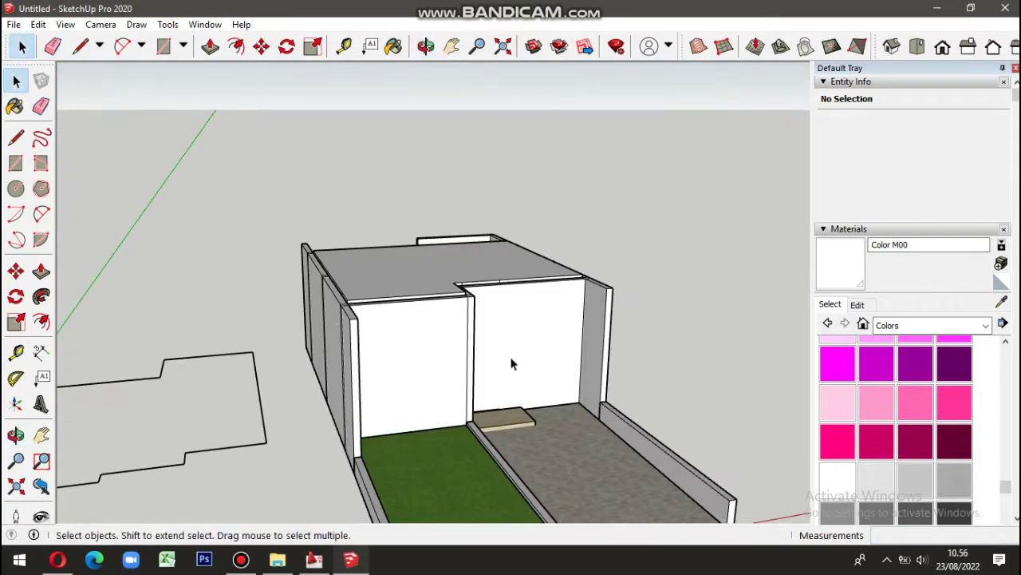
# Step: Orbit to the front walls and enter the building group
pyautogui.moveTo(506, 292); pyautogui.dragTo(217, 237, button='middle')
pyautogui.press('l')
pyautogui.scroll(2, 327, 273)
pyautogui.press('space')
pyautogui.moveTo(327, 274)
pyautogui.mouseDown(button='middle')
pyautogui.moveTo(559, 367)
pyautogui.moveTo(484, 388)
pyautogui.mouseUp(button='middle')
pyautogui.scroll(3, 532, 365)
pyautogui.click(543, 360)
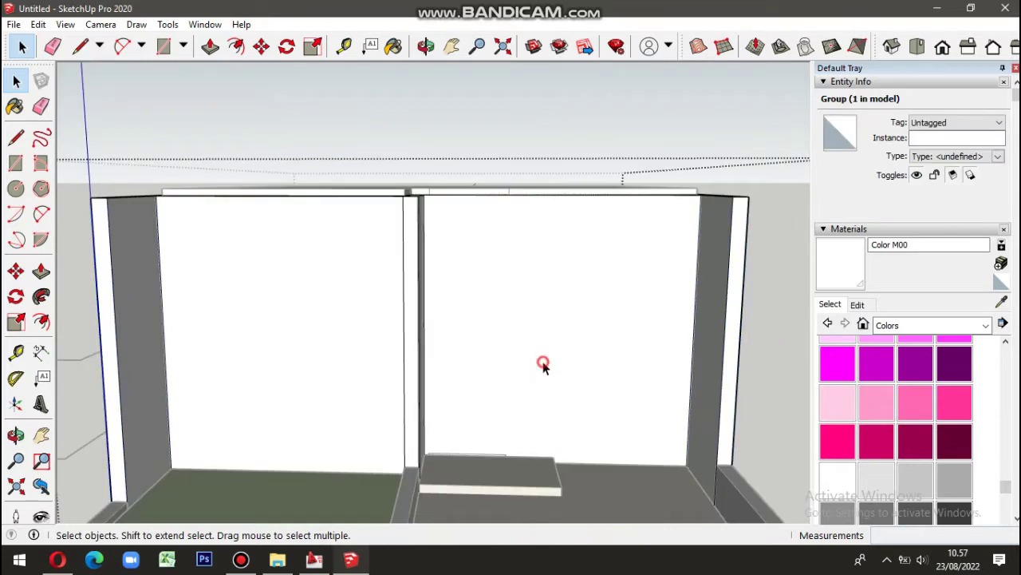
pyautogui.doubleClick(543, 361)
# Step: Close the building group and hide the selected floor pieces in front of the house
pyautogui.scroll(3, 379, 446)
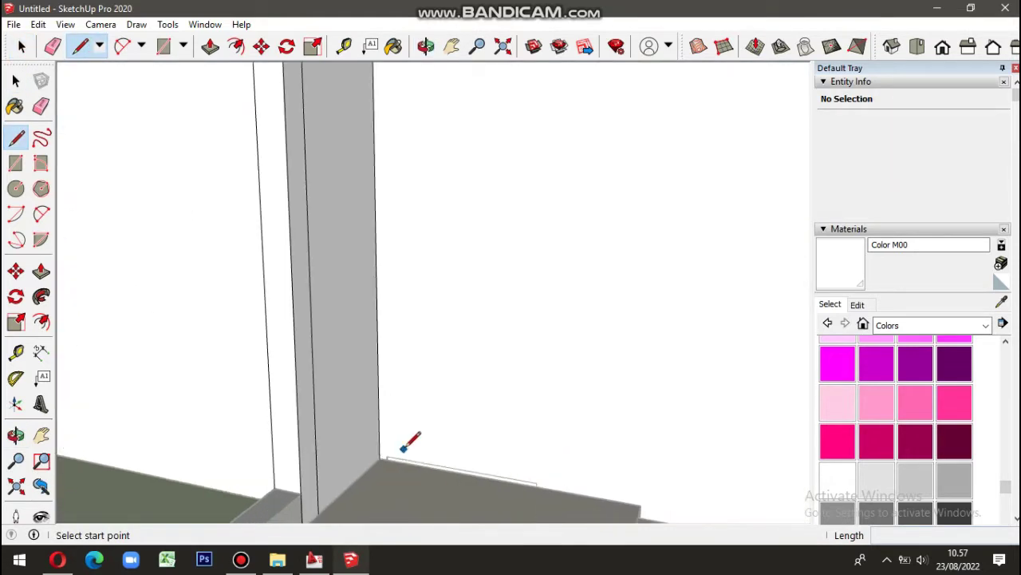
pyautogui.moveTo(392, 449); pyautogui.dragTo(447, 456, button='middle')
pyautogui.scroll(-3, 486, 278)
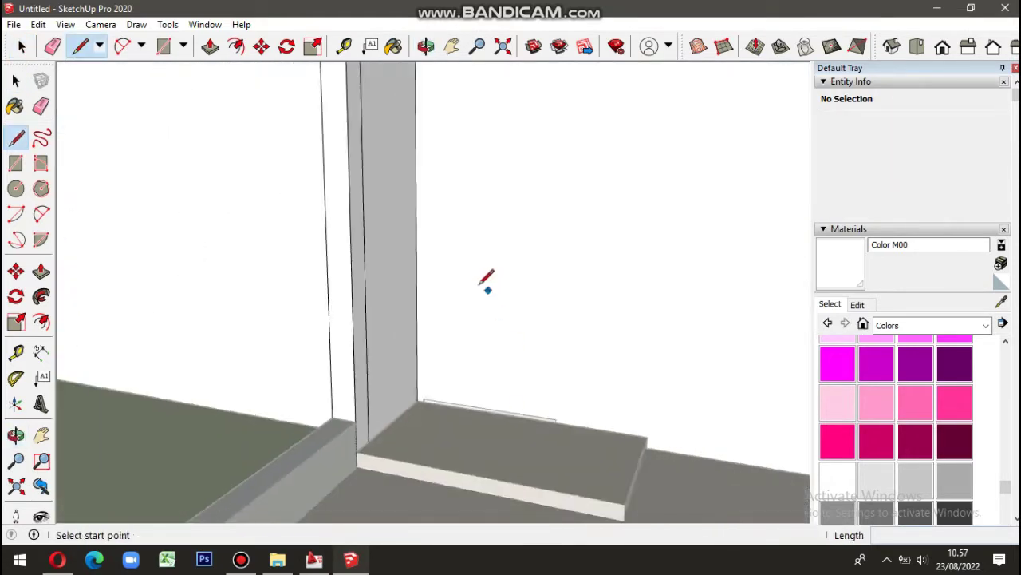
pyautogui.scroll(-3, 722, 272)
pyautogui.press('space')
pyautogui.click(722, 273)
pyautogui.rightClick(487, 341)
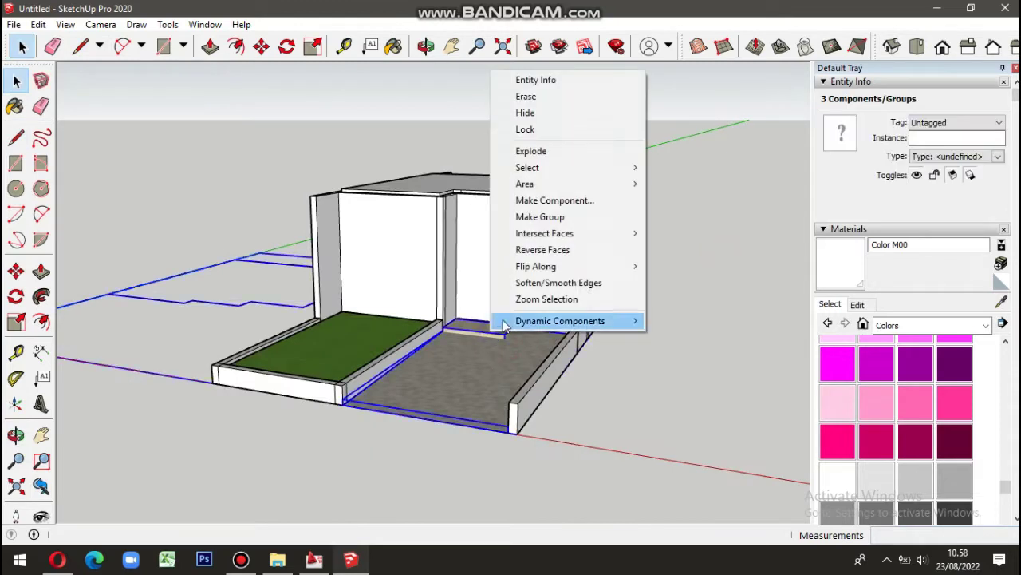
pyautogui.click(548, 113)
pyautogui.scroll(3, 491, 319)
# Step: Hide the paved floor too, then enter the wall group for editing
pyautogui.moveTo(543, 383); pyautogui.dragTo(580, 409, button='middle')
pyautogui.click(580, 408)
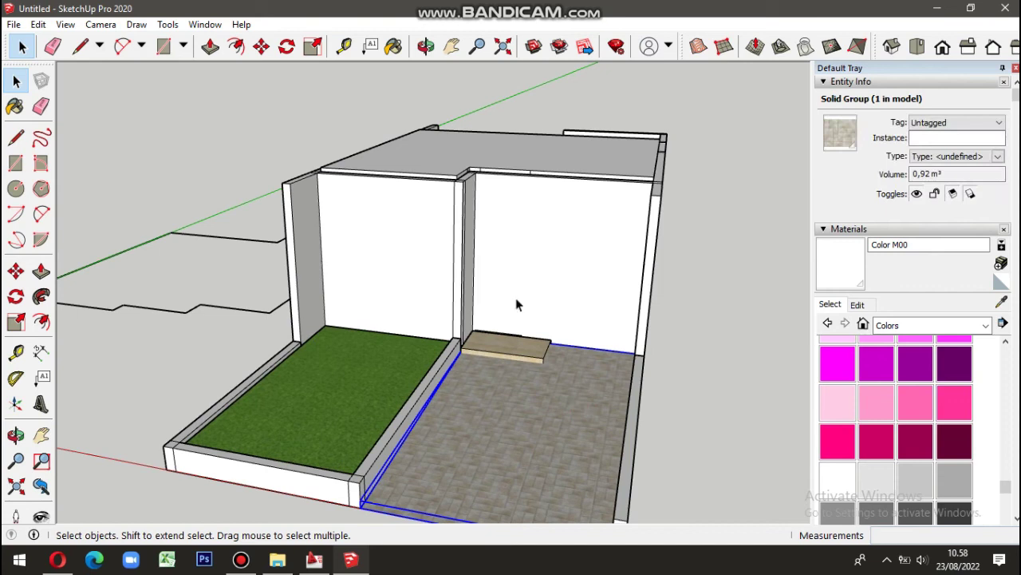
pyautogui.rightClick(543, 357)
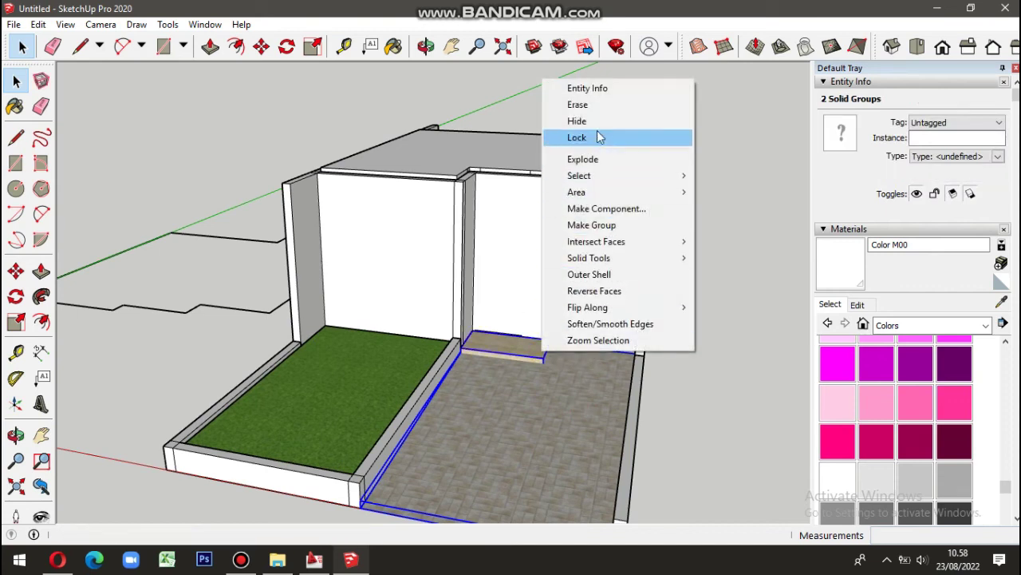
pyautogui.click(559, 101)
pyautogui.scroll(3, 524, 311)
pyautogui.doubleClick(591, 315)
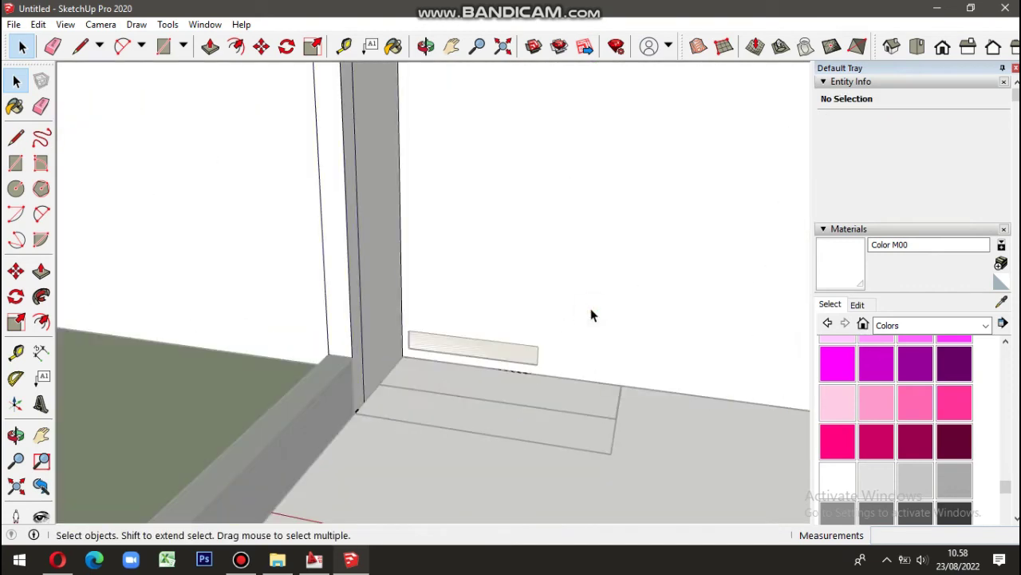
# Step: Draw a 2.00 m door outline on the front wall and push it through
pyautogui.click(81, 46)
pyautogui.scroll(2, 410, 313)
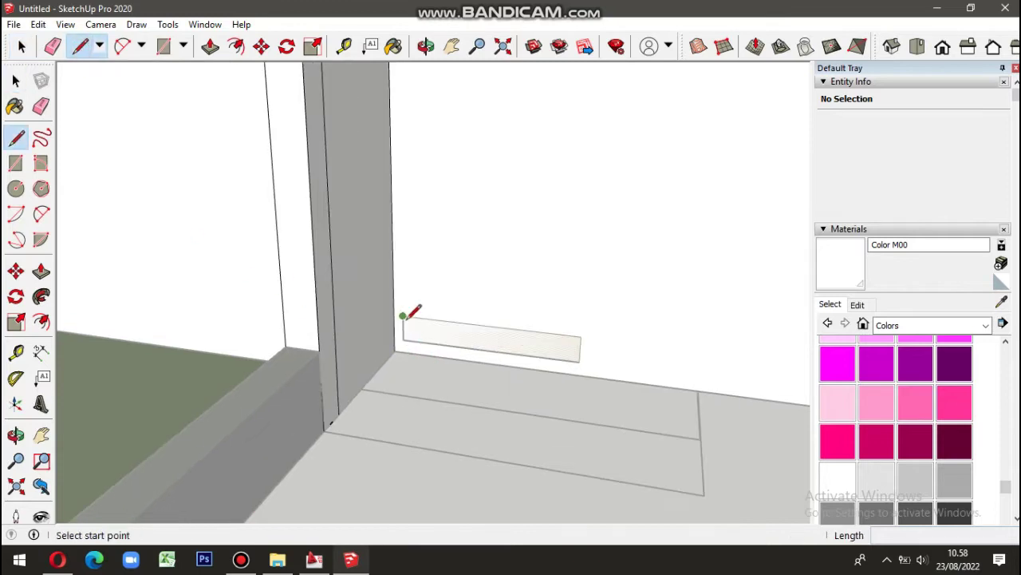
pyautogui.scroll(-3, 416, 437)
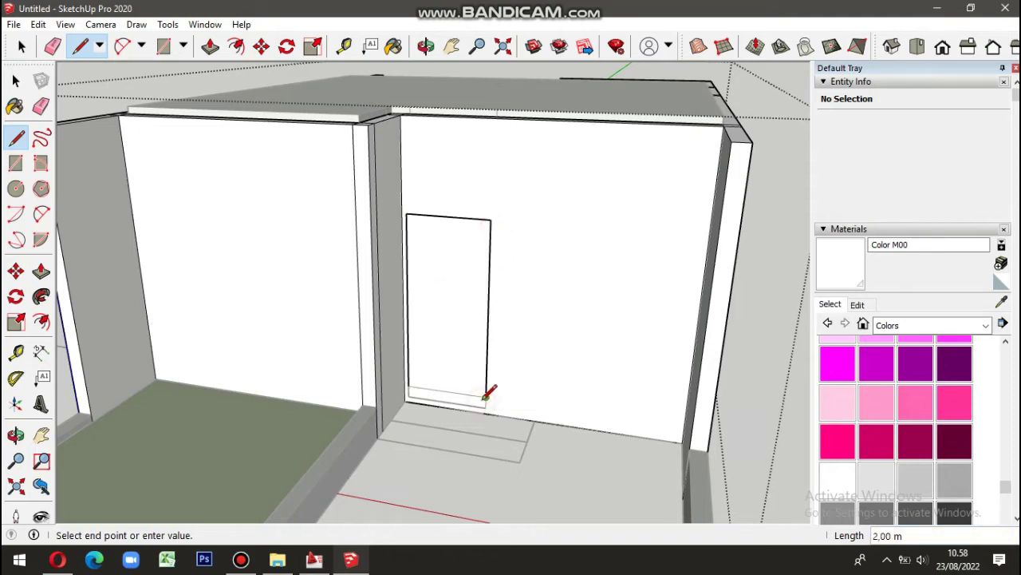
pyautogui.scroll(3, 485, 396)
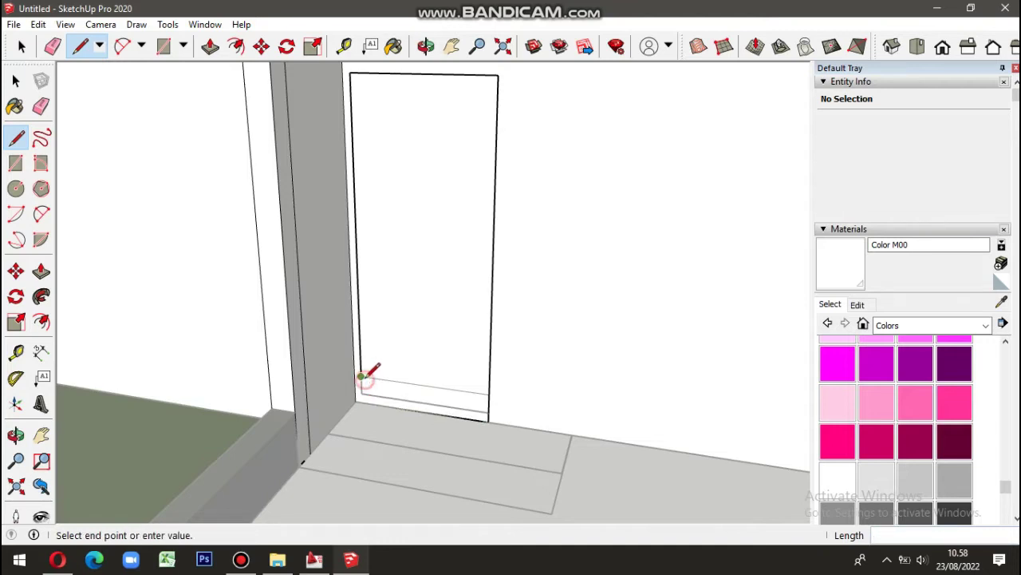
pyautogui.scroll(-5, 363, 396)
pyautogui.press('p')
pyautogui.click(418, 367)
pyautogui.click(413, 326)
pyautogui.moveTo(412, 327); pyautogui.dragTo(561, 337, button='middle')
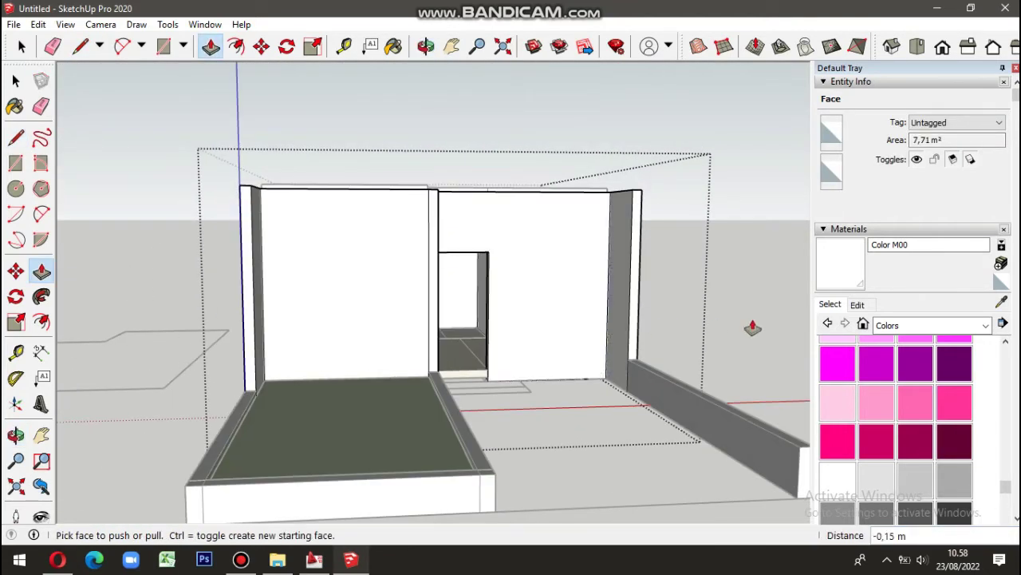
pyautogui.press('l')
pyautogui.scroll(3, 561, 259)
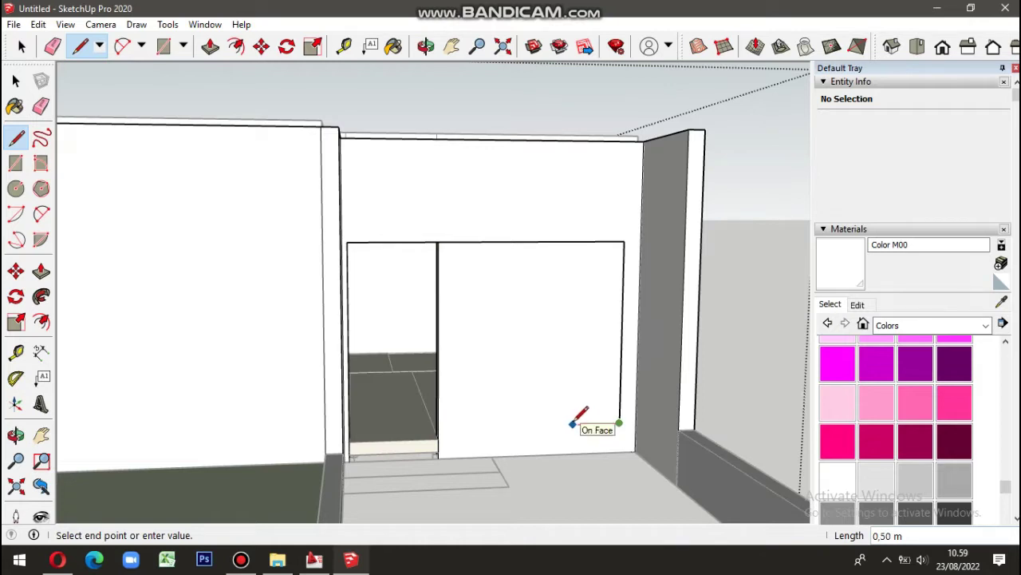
# Step: Erase the stray line beside the doorway
pyautogui.press('e')
pyautogui.moveTo(554, 237); pyautogui.dragTo(549, 391, button='middle')
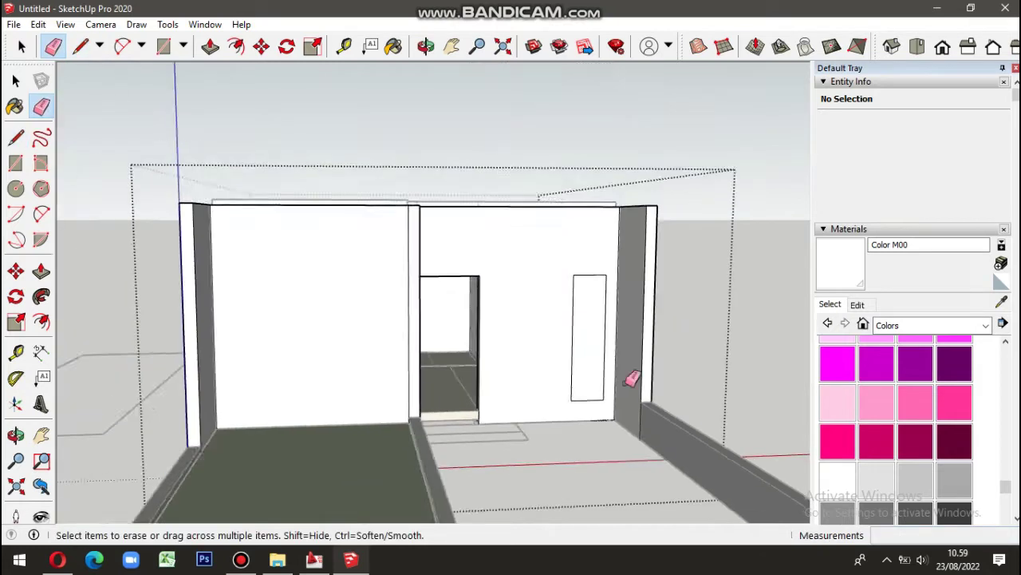
pyautogui.press('l')
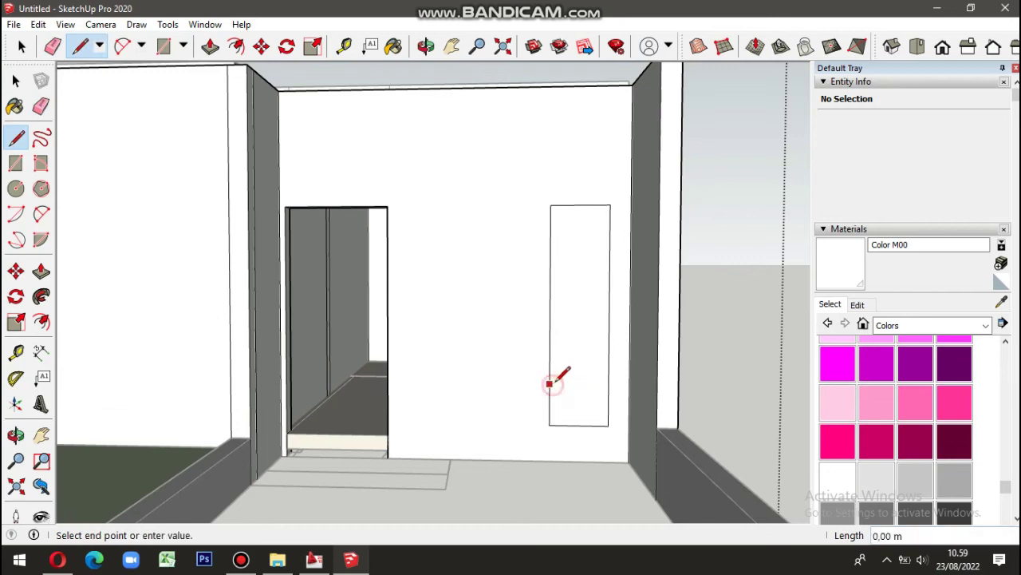
pyautogui.press('e')
pyautogui.click(549, 411)
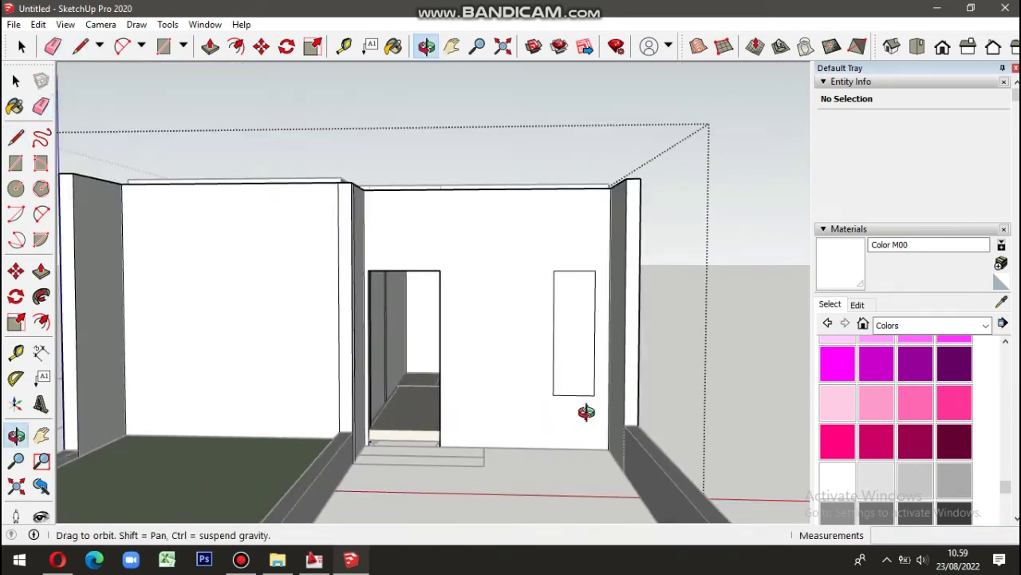
# Step: Push the tall window rectangle on the right front wall 0.15 m into the wall
pyautogui.moveTo(557, 416); pyautogui.dragTo(612, 388, button='middle')
pyautogui.scroll(3, 611, 388)
pyautogui.press('p')
pyautogui.moveTo(593, 338); pyautogui.dragTo(599, 292)
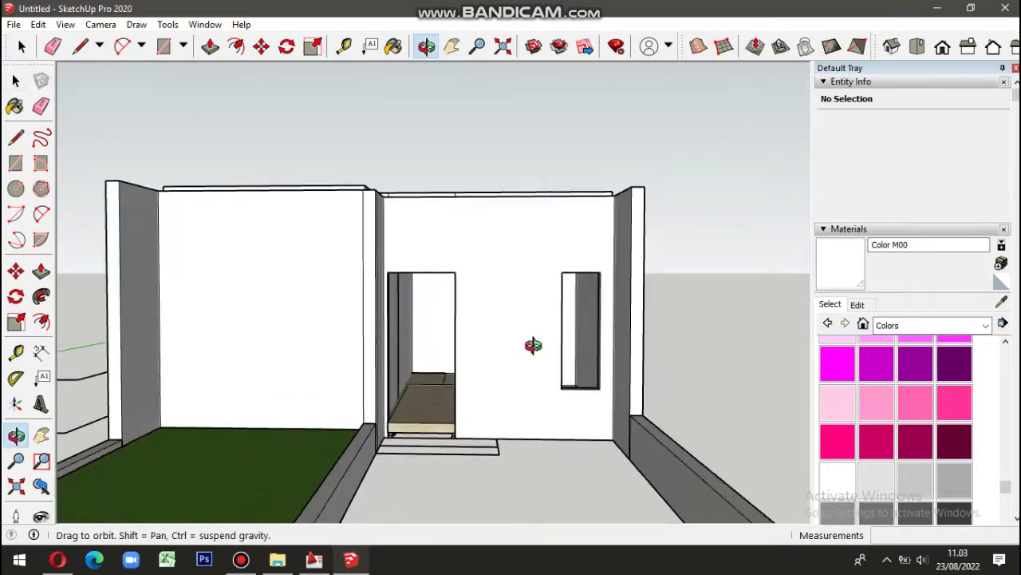
pyautogui.moveTo(533, 345)
pyautogui.mouseDown(button='middle')
pyautogui.moveTo(601, 416)
pyautogui.moveTo(449, 375)
pyautogui.moveTo(433, 346)
pyautogui.mouseUp(button='middle')
pyautogui.scroll(-2, 555, 417)
# Step: Draw a 2,59 m guide line from the doorway's top corner across to the left wall edge
pyautogui.click(446, 356)
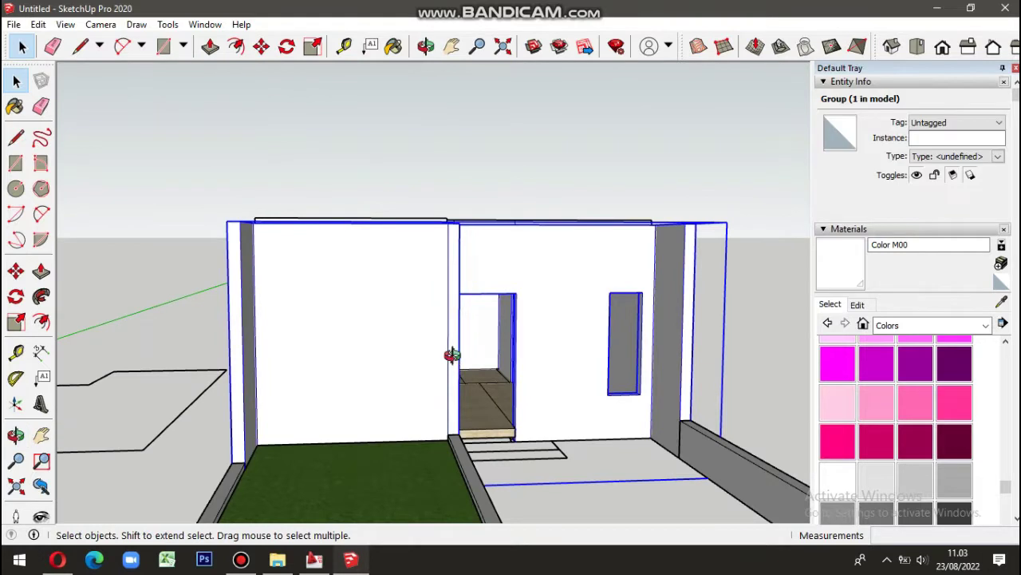
pyautogui.scroll(2, 360, 372)
pyautogui.scroll(3, 486, 242)
pyautogui.press('l')
pyautogui.click(497, 193)
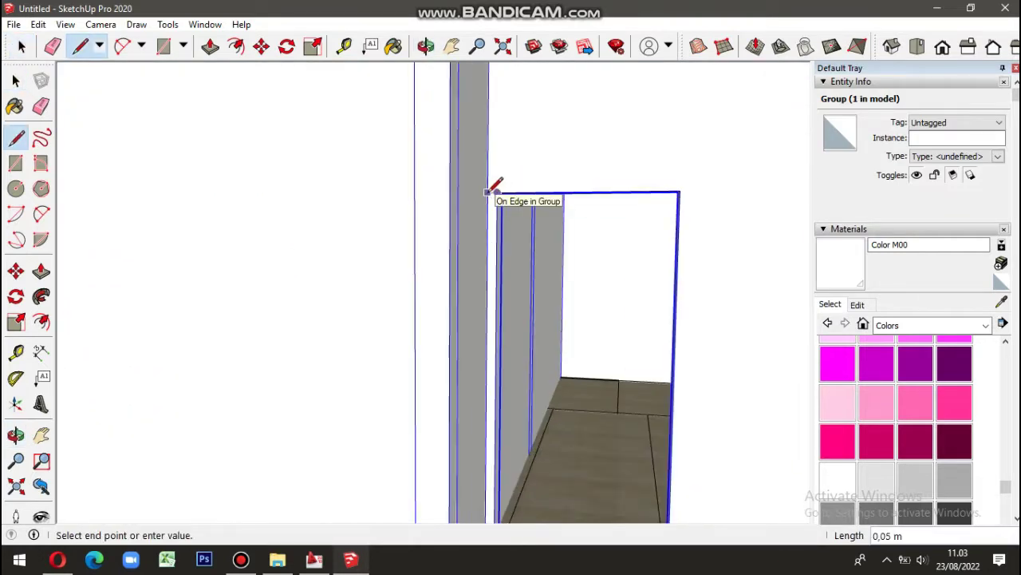
pyautogui.scroll(-4, 449, 186)
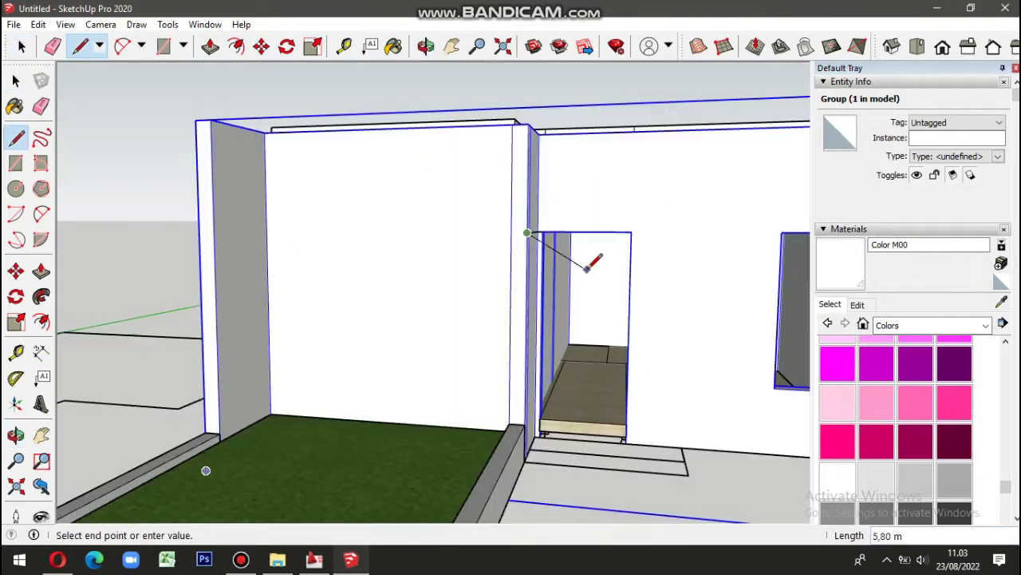
pyautogui.click(274, 230)
pyautogui.press('space')
# Step: Inside the wall group, draw the window rectangle below the guide line on the left wall
pyautogui.scroll(-3, 348, 298)
pyautogui.moveTo(485, 326); pyautogui.dragTo(447, 319, button='middle')
pyautogui.scroll(3, 447, 320)
pyautogui.doubleClick(459, 320)
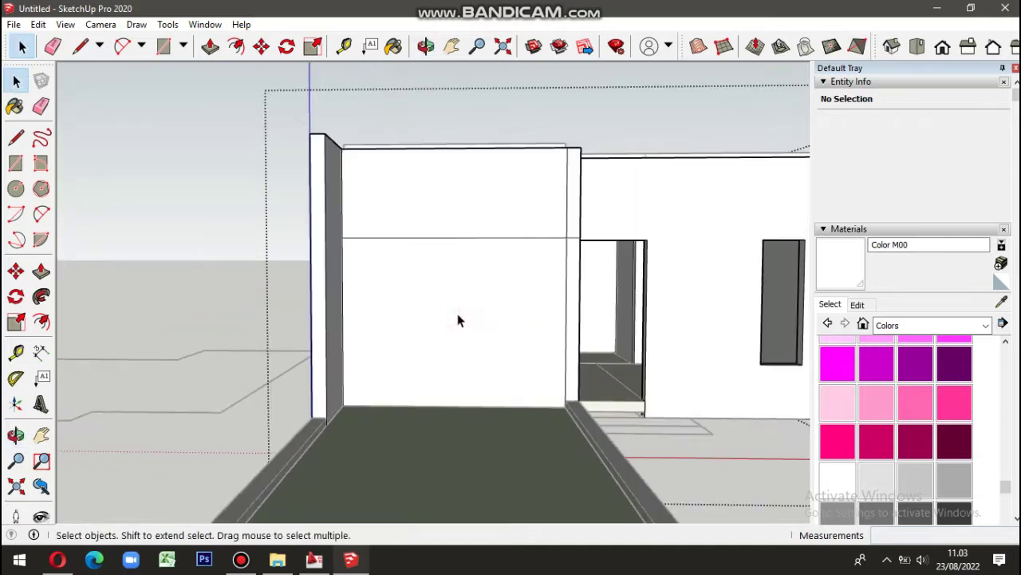
pyautogui.press('r')
pyautogui.scroll(1, 458, 319)
pyautogui.click(461, 228)
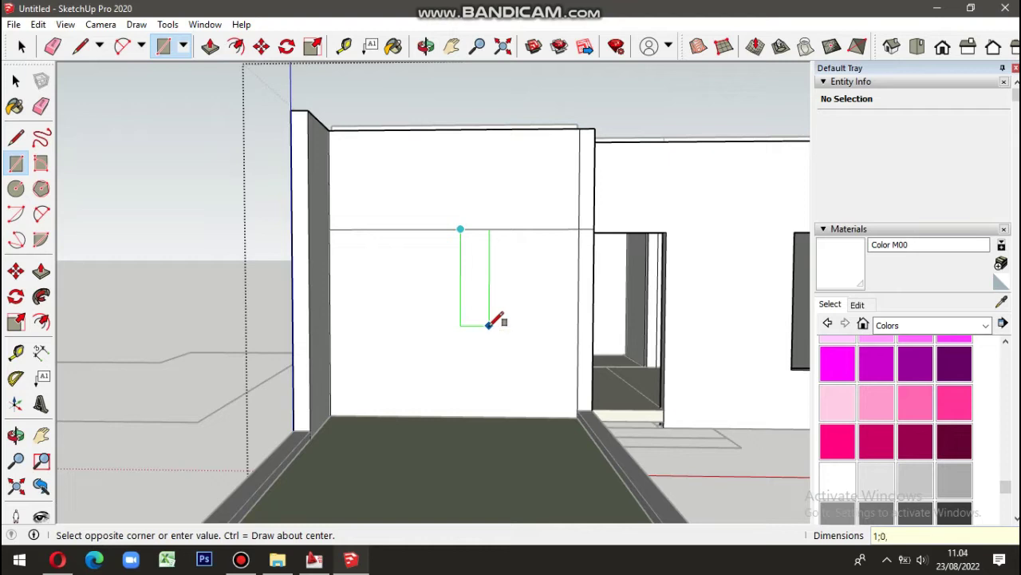
pyautogui.click(489, 324)
pyautogui.press('space')
# Step: Undo an accidental copy of the window face and reorient the view toward the left wall
pyautogui.scroll(2, 474, 304)
pyautogui.click(474, 304)
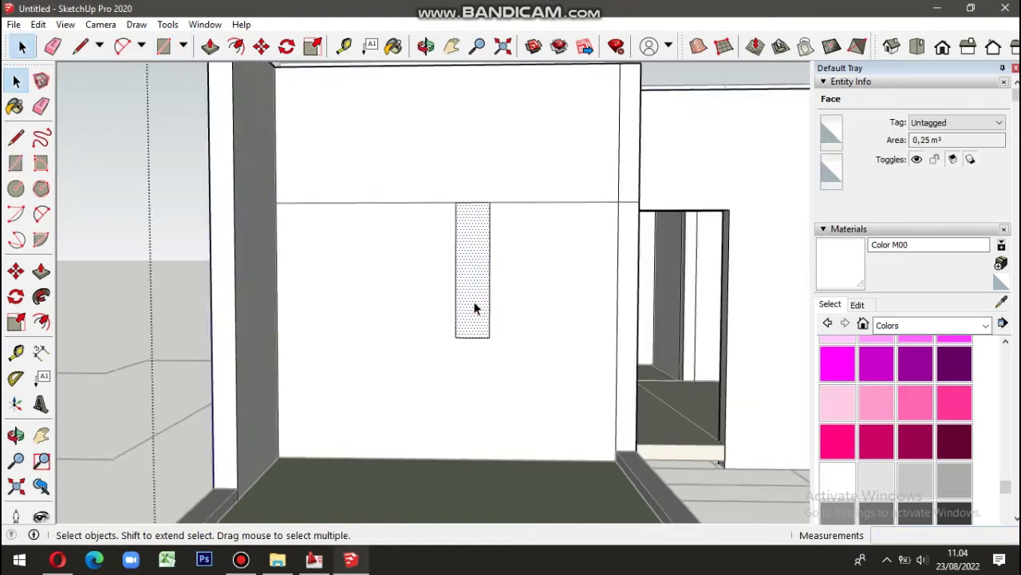
pyautogui.press('m')
pyautogui.keyDown('ctrl'); pyautogui.click(490, 340); pyautogui.keyUp('ctrl')
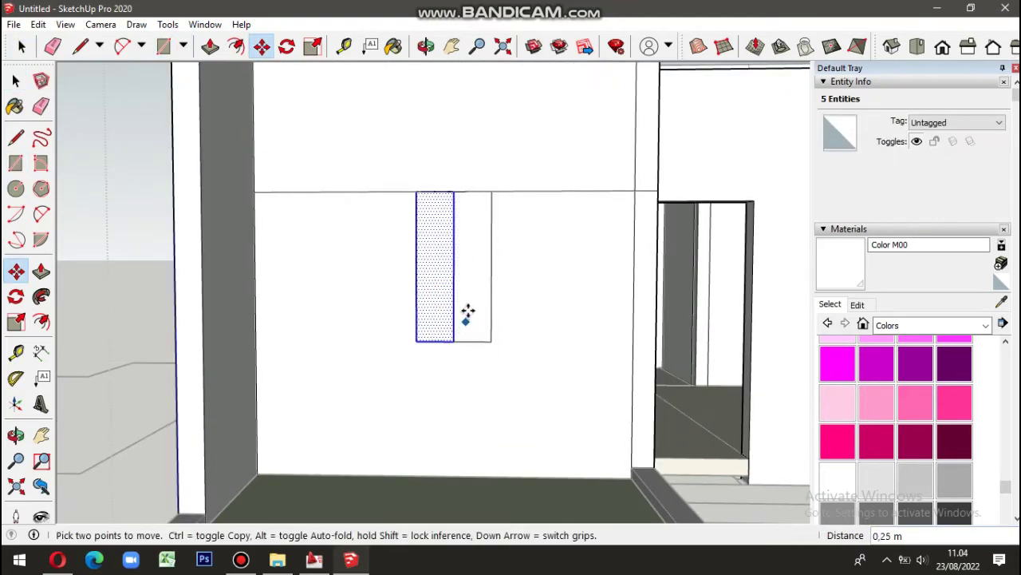
pyautogui.hotkey('ctrl', 'z')
pyautogui.press('e')
pyautogui.moveTo(455, 280); pyautogui.dragTo(412, 366, button='middle')
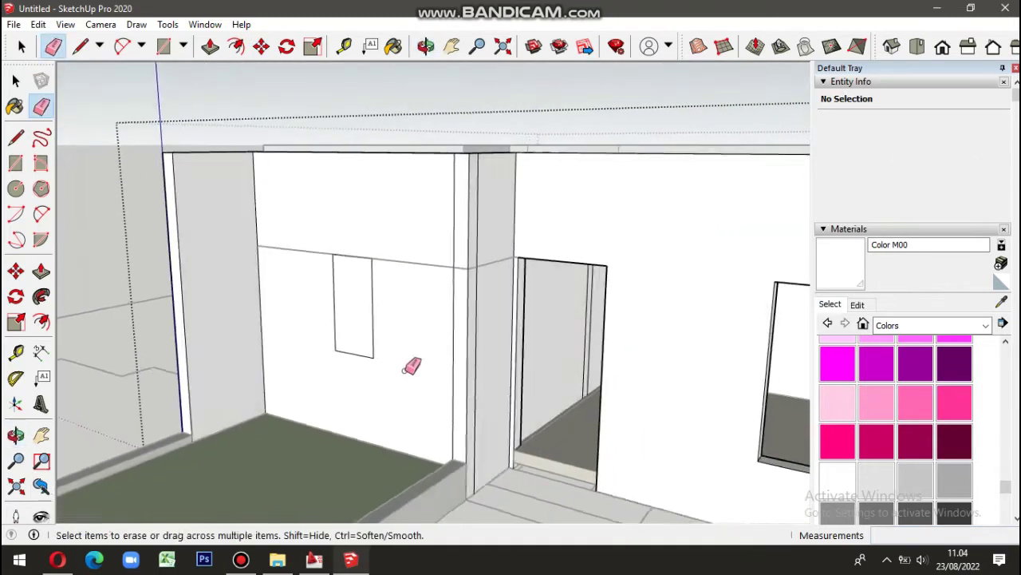
pyautogui.scroll(-5, 412, 366)
pyautogui.moveTo(404, 327)
pyautogui.mouseDown(button='middle')
pyautogui.moveTo(636, 312)
pyautogui.moveTo(453, 318)
pyautogui.mouseUp(button='middle')
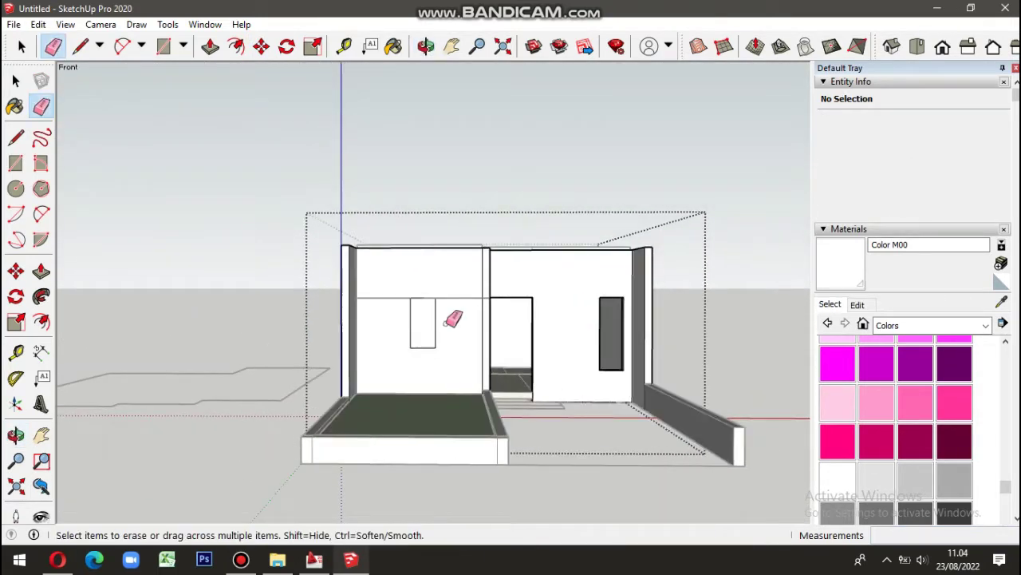
pyautogui.scroll(4, 453, 318)
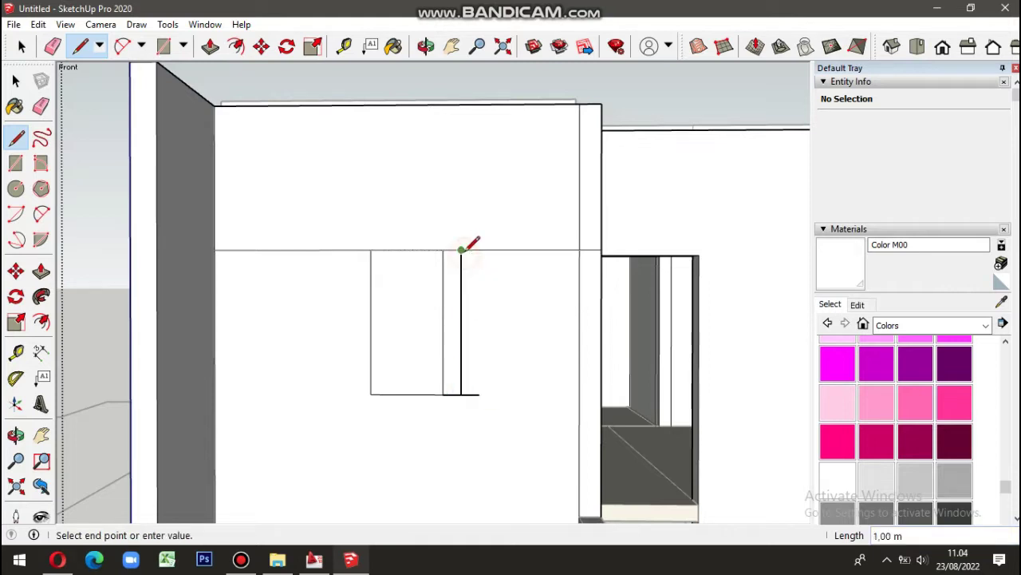
pyautogui.press('e')
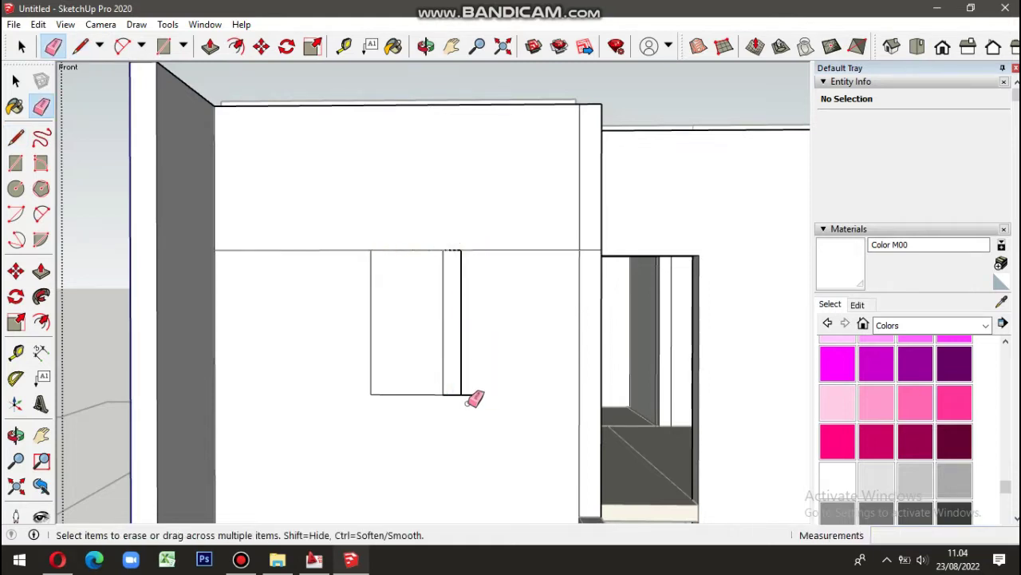
pyautogui.press('space')
# Step: Copy the narrow strip's bottom edge to complete the window outline, then select the window face
pyautogui.click(449, 360)
pyautogui.scroll(3, 479, 367)
pyautogui.moveTo(508, 372)
pyautogui.mouseDown(button='middle')
pyautogui.moveTo(304, 399)
pyautogui.moveTo(546, 459)
pyautogui.mouseUp(button='middle')
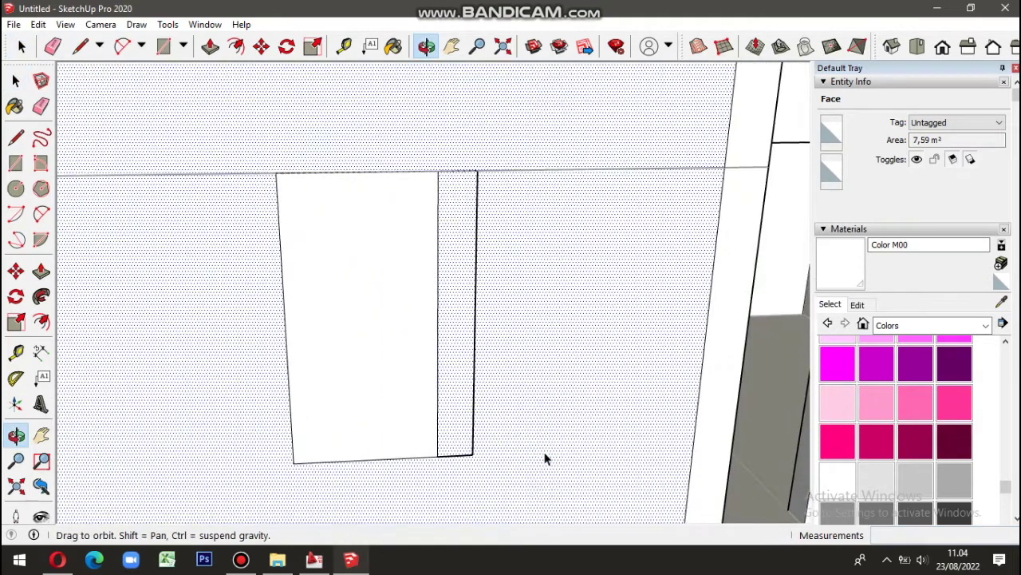
pyautogui.click(452, 458)
pyautogui.press('l')
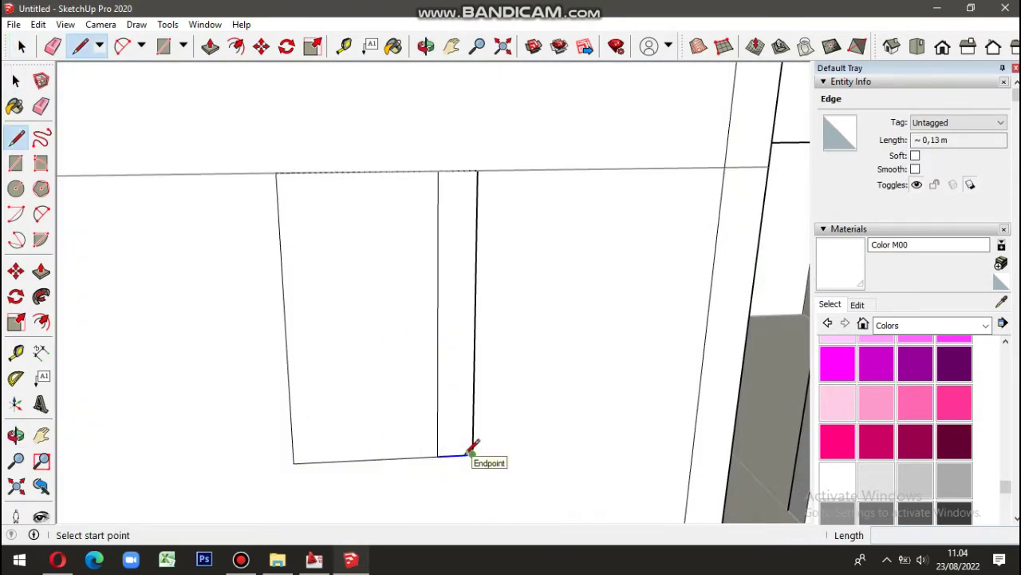
pyautogui.press('m')
pyautogui.press('ctrl')
pyautogui.click(473, 454)
pyautogui.click(425, 449)
pyautogui.scroll(-5, 425, 449)
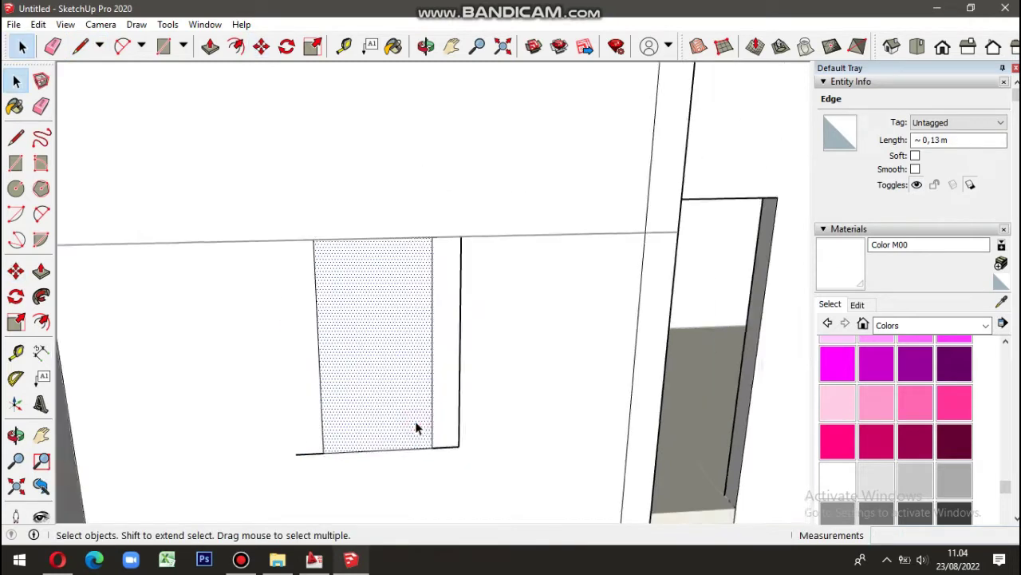
# Step: Push the left window face into the wall to form the recessed opening
pyautogui.press('p')
pyautogui.moveTo(460, 345); pyautogui.dragTo(446, 341)
pyautogui.moveTo(498, 331); pyautogui.dragTo(188, 389, button='middle')
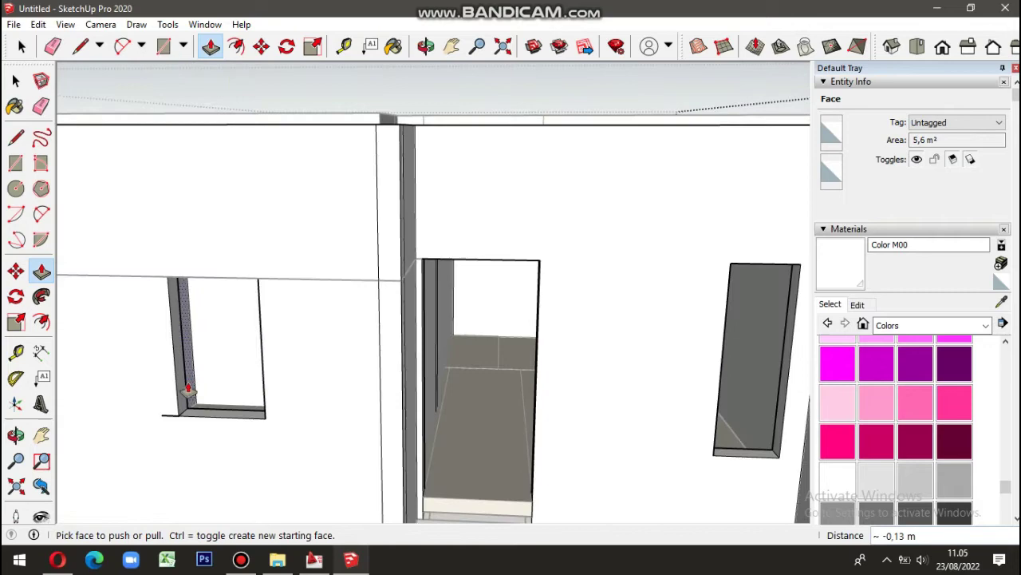
pyautogui.scroll(2, 160, 425)
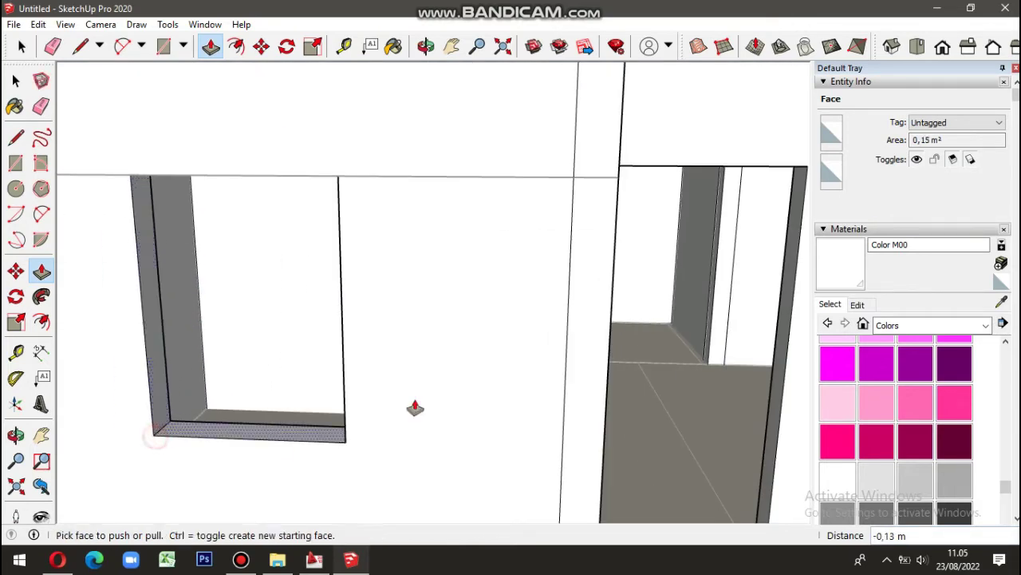
pyautogui.scroll(-3, 415, 407)
pyautogui.scroll(-3, 327, 415)
# Step: Check the wall's edge selections, then bring up the wall group's context menu from an angled view
pyautogui.press('space')
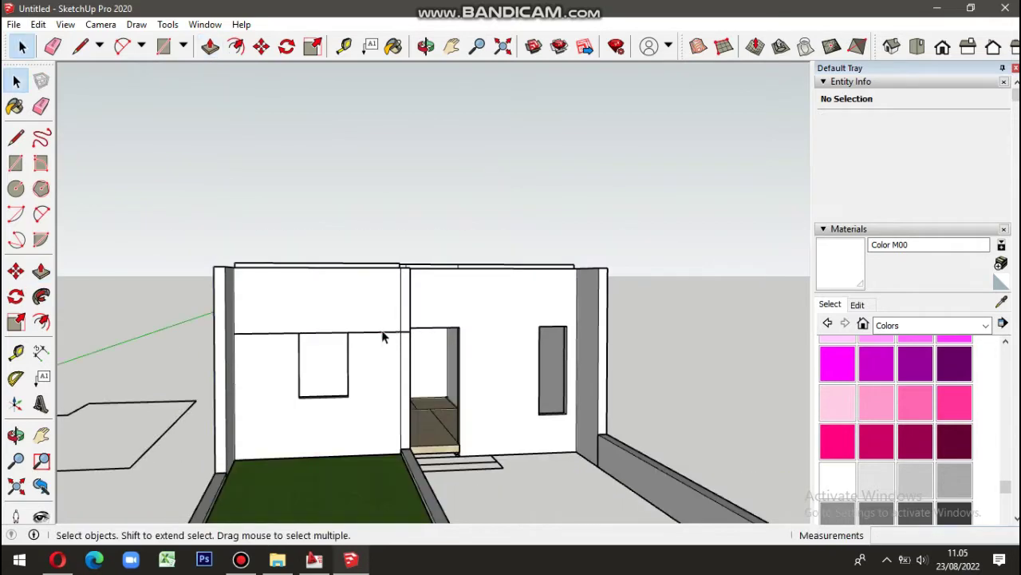
pyautogui.click(383, 335)
pyautogui.scroll(2, 379, 337)
pyautogui.scroll(2, 373, 338)
pyautogui.scroll(2, 370, 338)
pyautogui.tripleClick(369, 339)
pyautogui.hotkey('ctrl', 't')
pyautogui.scroll(3, 370, 345)
pyautogui.click(371, 341)
pyautogui.hotkey('ctrl', 't')
pyautogui.scroll(-3, 433, 290)
pyautogui.scroll(-3, 559, 319)
pyautogui.moveTo(667, 346)
pyautogui.mouseDown(button='middle')
pyautogui.moveTo(470, 360)
pyautogui.moveTo(486, 411)
pyautogui.moveTo(552, 365)
pyautogui.moveTo(360, 447)
pyautogui.mouseUp(button='middle')
pyautogui.scroll(3, 485, 395)
pyautogui.scroll(2, 492, 386)
pyautogui.rightClick(587, 164)
# Step: Draw a door rectangle in the tiled room's doorway and make it a group
pyautogui.click(438, 317)
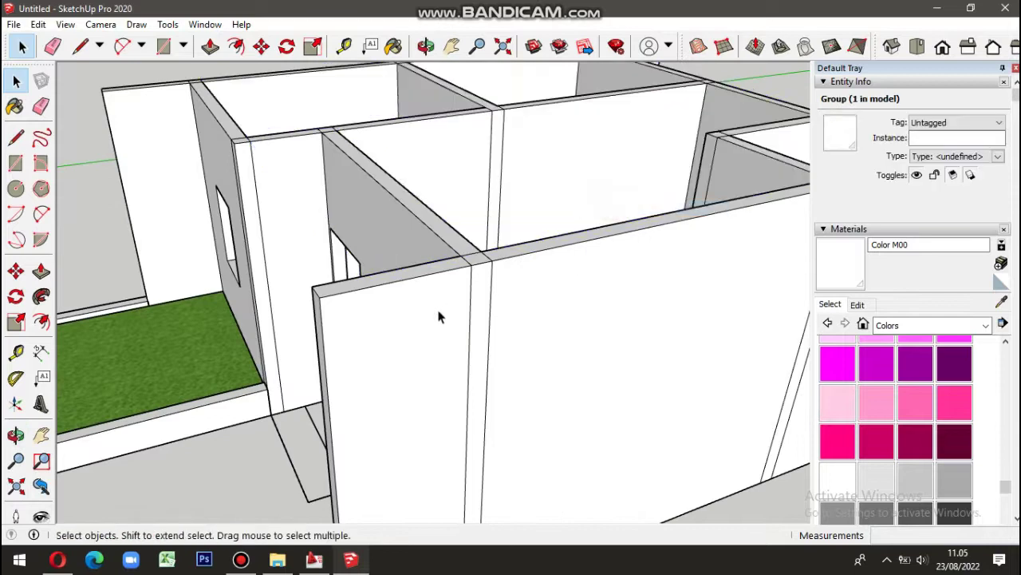
pyautogui.scroll(-3, 439, 317)
pyautogui.hotkey('ctrl', 't')
pyautogui.moveTo(438, 317); pyautogui.dragTo(279, 326, button='middle')
pyautogui.scroll(2, 278, 326)
pyautogui.scroll(2, 379, 244)
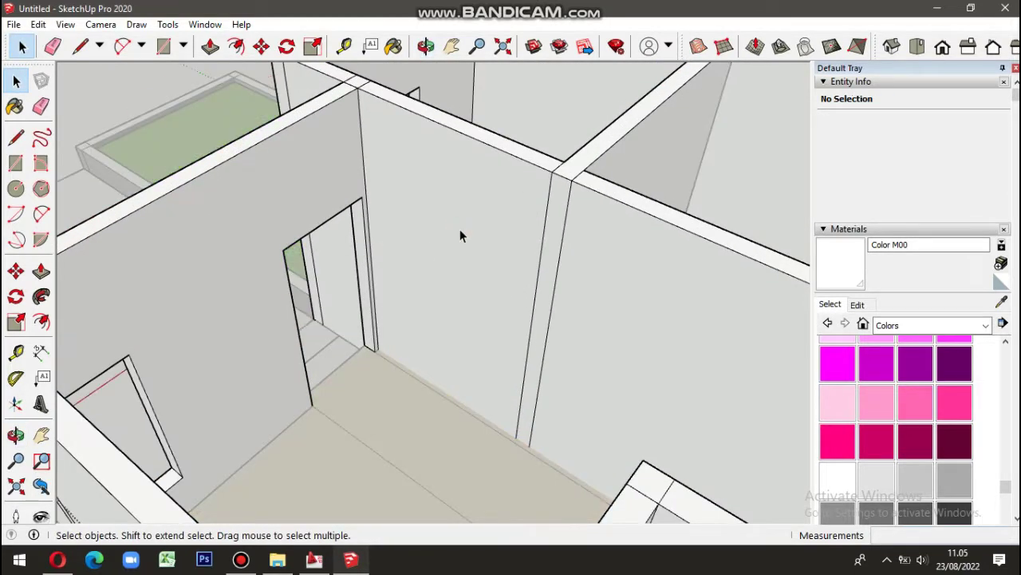
pyautogui.press('r')
pyautogui.click(374, 351)
pyautogui.click(283, 249)
pyautogui.press('space')
pyautogui.click(333, 291)
pyautogui.rightClick(335, 295)
pyautogui.click(371, 420)
# Step: Swing the door 90° into its opening and place a copy in another opening
pyautogui.press('q')
pyautogui.click(377, 415)
pyautogui.click(424, 415)
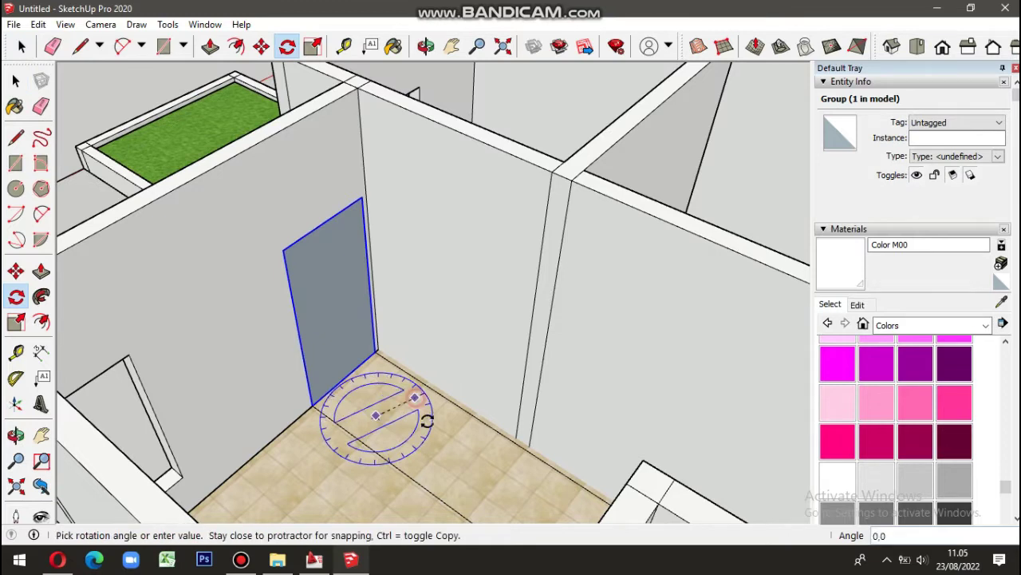
pyautogui.click(429, 433)
pyautogui.press('m')
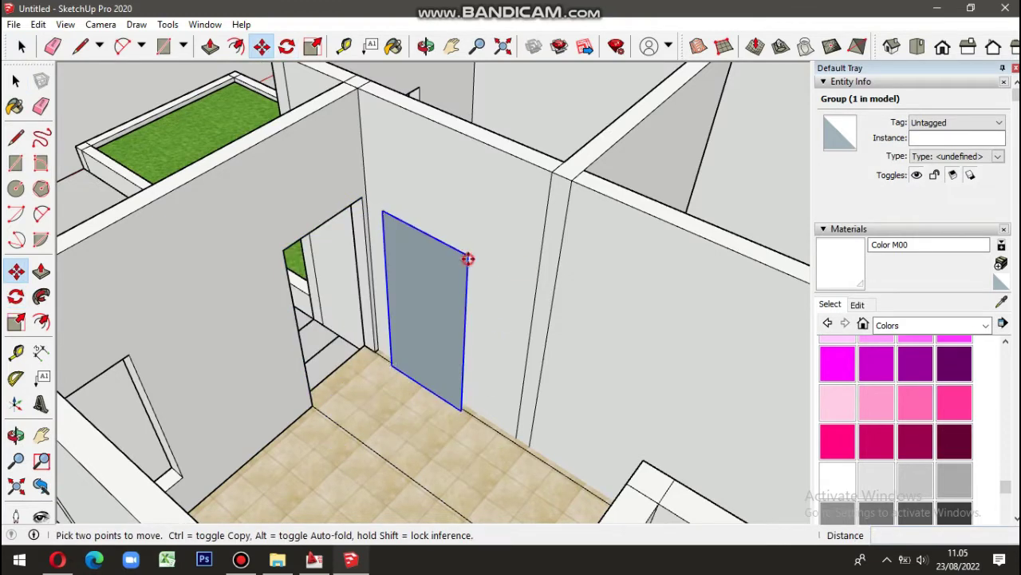
pyautogui.click(468, 259)
pyautogui.scroll(4, 524, 369)
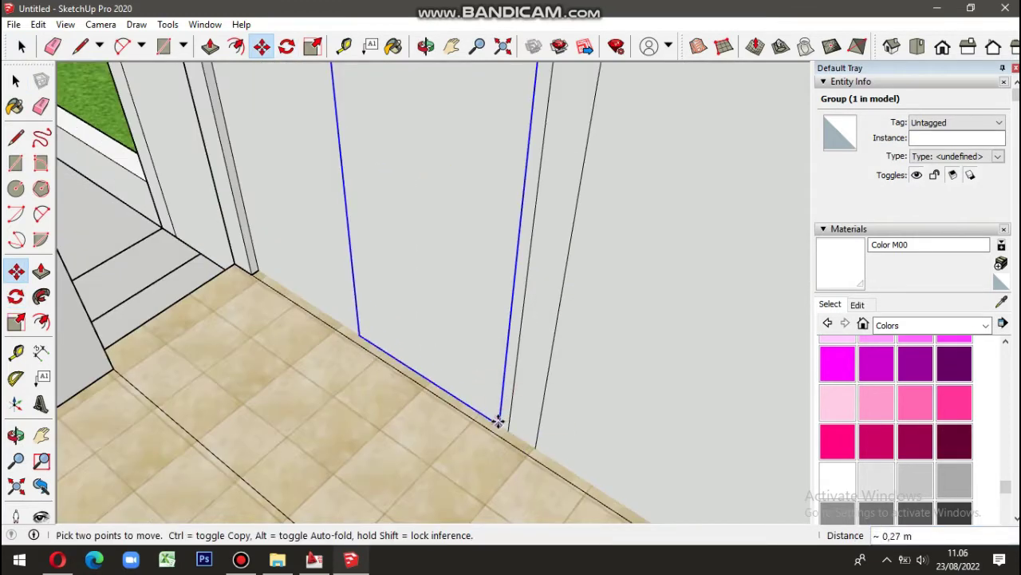
pyautogui.press('ctrl')
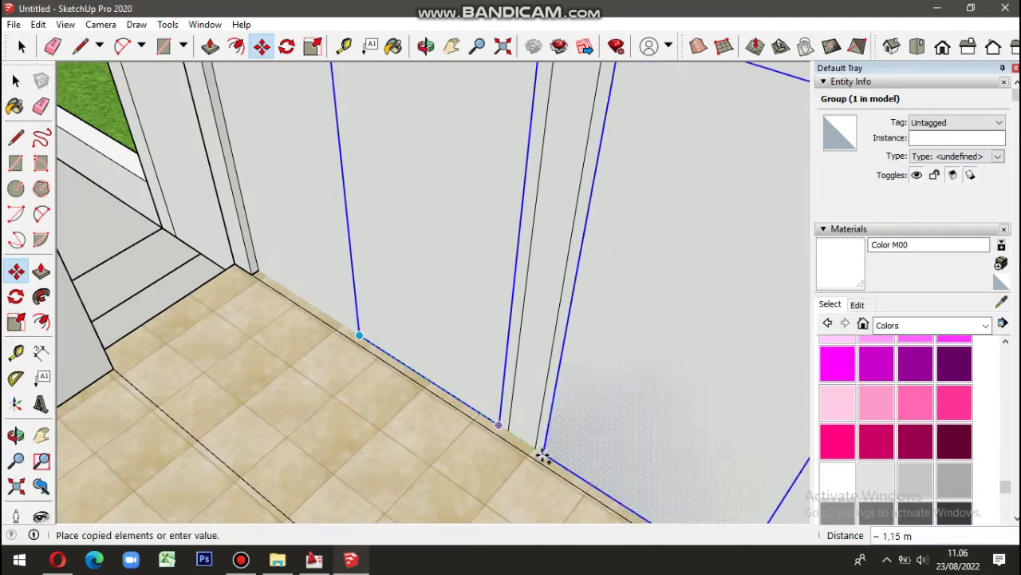
pyautogui.click(545, 445)
pyautogui.scroll(-5, 463, 280)
# Step: Rotate the door copy 90° and set it into its opening
pyautogui.moveTo(463, 280)
pyautogui.mouseDown(button='middle')
pyautogui.moveTo(798, 410)
pyautogui.moveTo(529, 194)
pyautogui.mouseUp(button='middle')
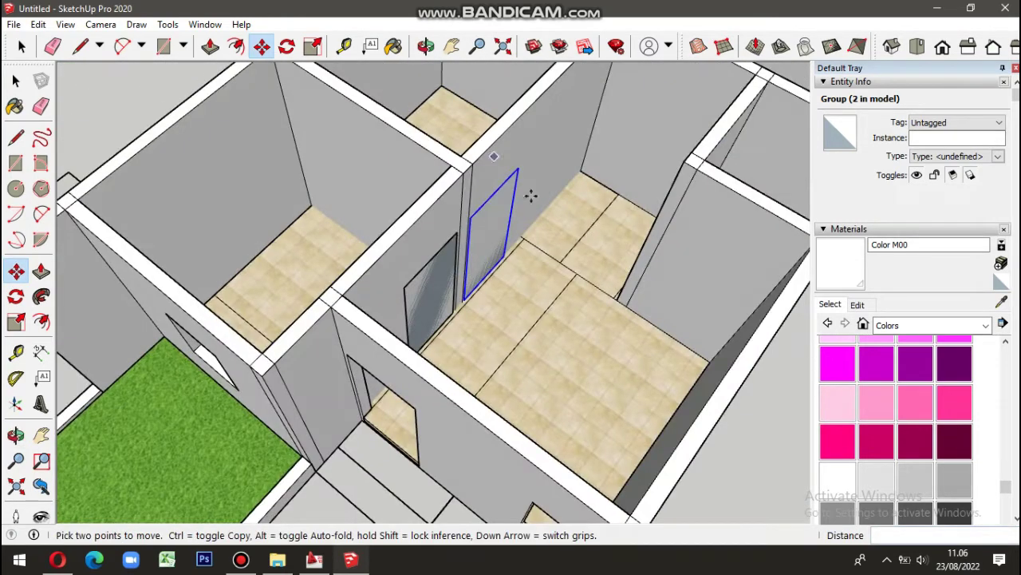
pyautogui.scroll(2, 492, 397)
pyautogui.click(288, 46)
pyautogui.click(513, 326)
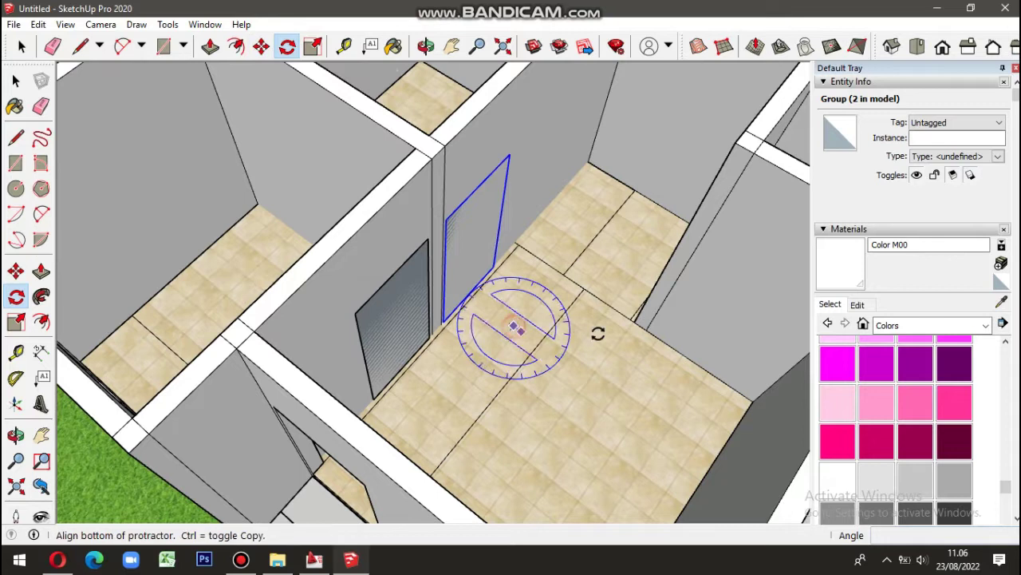
pyautogui.click(603, 333)
pyautogui.click(602, 366)
pyautogui.press('m')
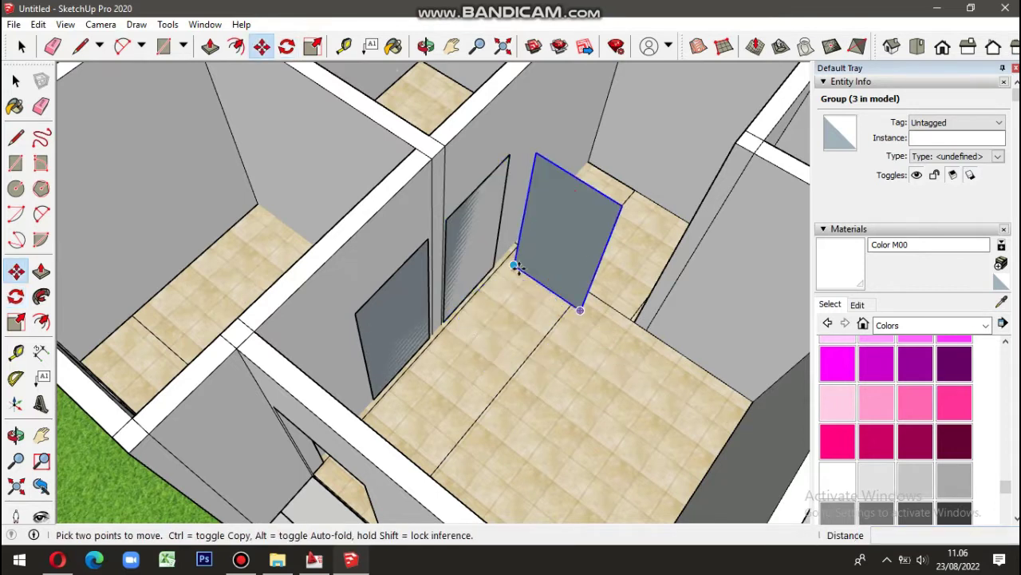
pyautogui.click(517, 269)
pyautogui.scroll(3, 645, 112)
pyautogui.scroll(2, 559, 208)
pyautogui.click(525, 224)
pyautogui.moveTo(525, 224)
pyautogui.mouseDown(button='middle')
pyautogui.moveTo(506, 376)
pyautogui.moveTo(650, 176)
pyautogui.mouseUp(button='middle')
# Step: Draw a 2.00 m by 0.90 m door panel rectangle on the interior wall
pyautogui.press('space')
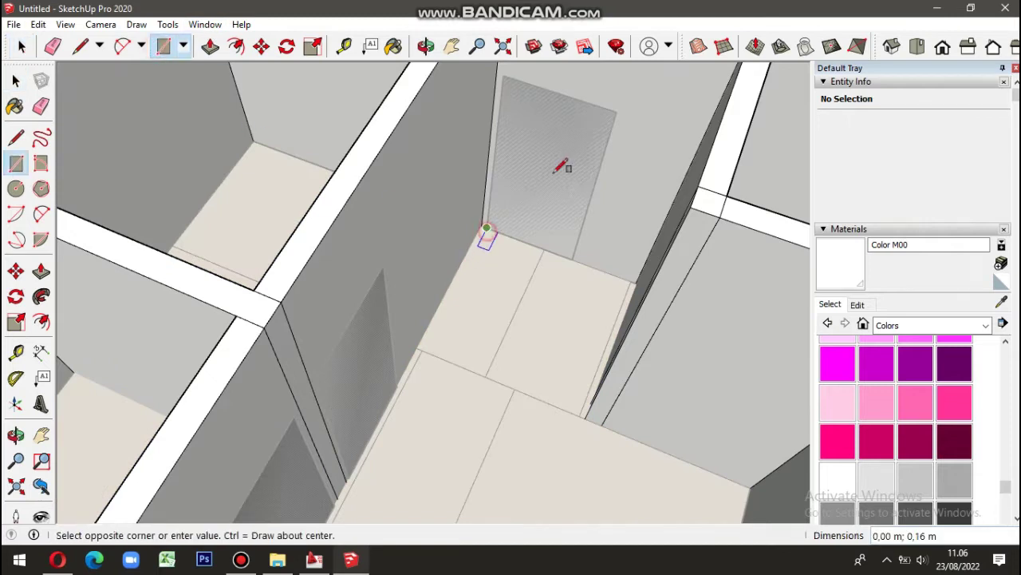
pyautogui.click(616, 104)
pyautogui.moveTo(615, 104)
pyautogui.mouseDown(button='middle')
pyautogui.moveTo(304, 237)
pyautogui.moveTo(445, 322)
pyautogui.mouseUp(button='middle')
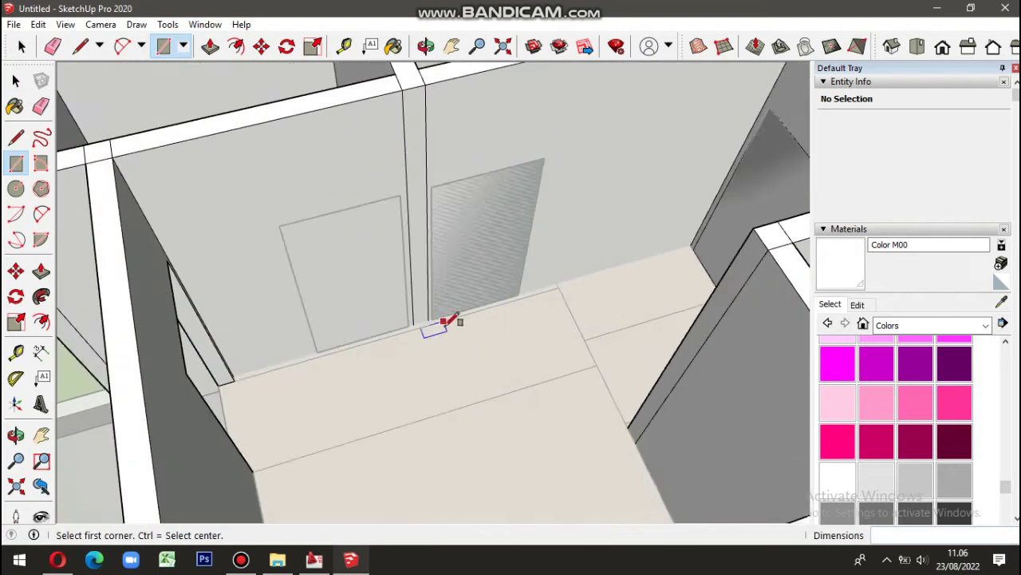
pyautogui.click(544, 161)
pyautogui.click(399, 308)
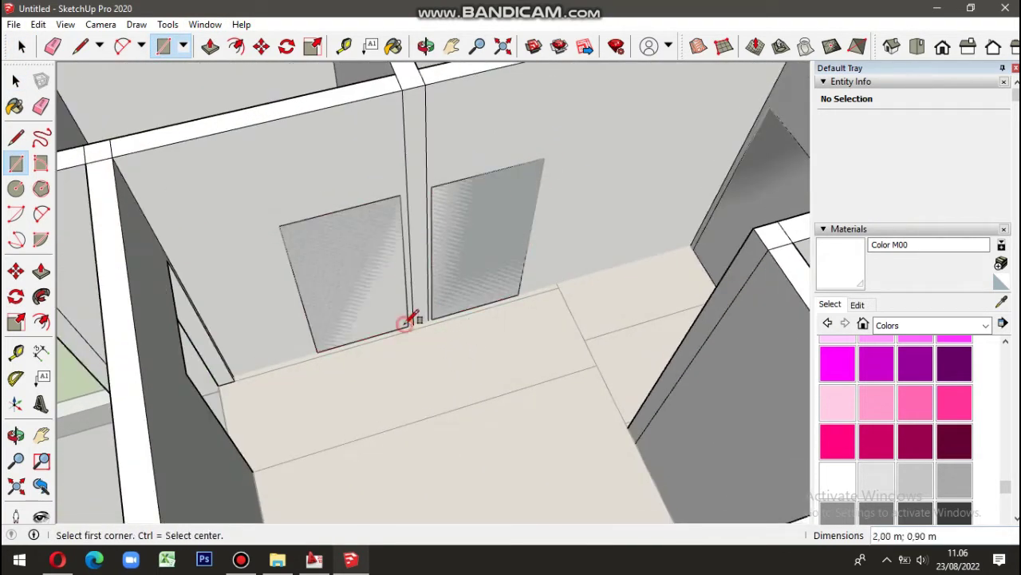
pyautogui.scroll(-5, 407, 315)
# Step: Recess the door panel 0.15 m into the wall and select its group
pyautogui.press('p')
pyautogui.click(411, 289)
pyautogui.click(439, 203)
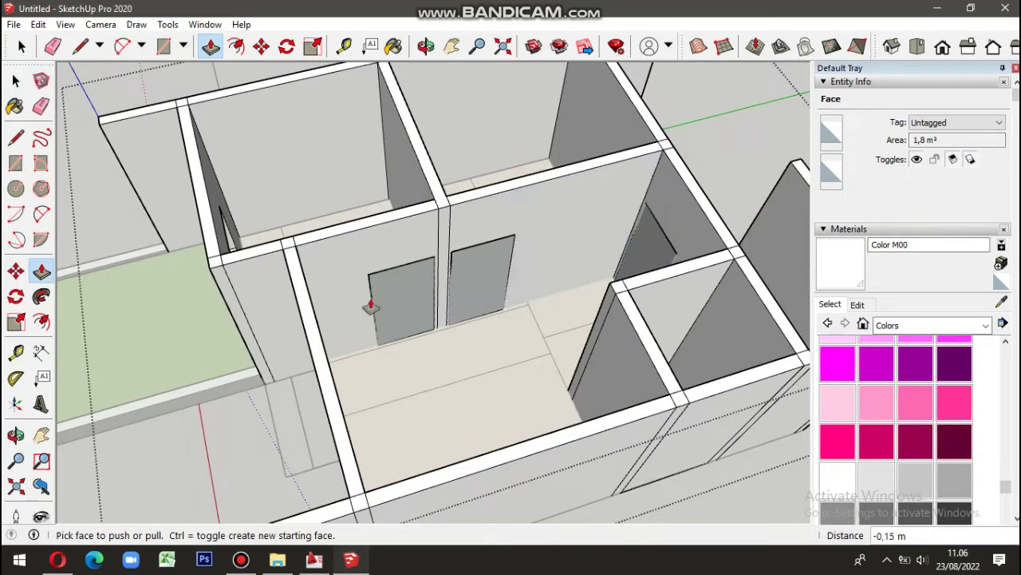
pyautogui.press('space')
pyautogui.scroll(-4, 371, 306)
pyautogui.click(517, 275)
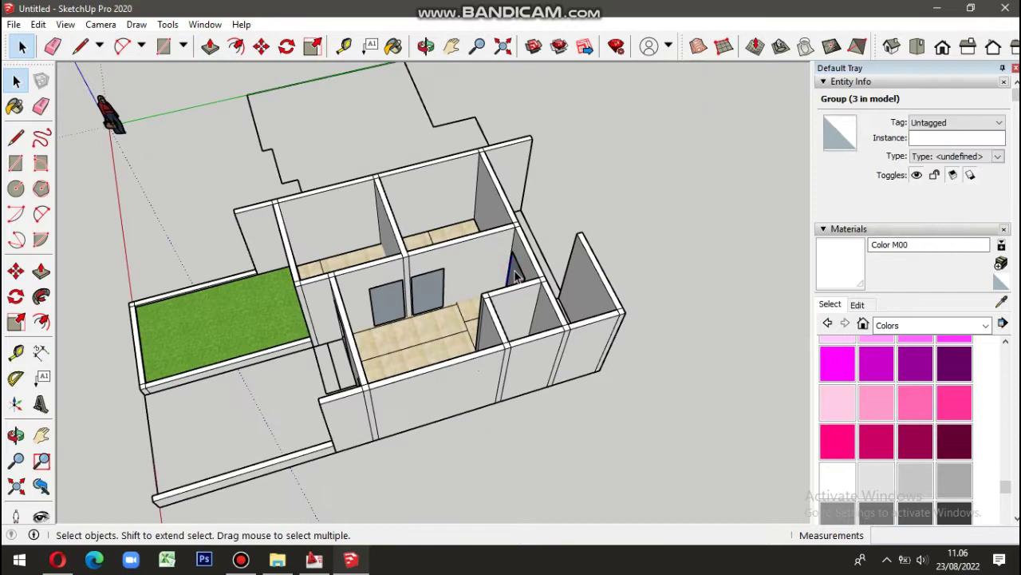
# Step: Inside the door group, shift the door panel 1.27 m to the right
pyautogui.doubleClick(427, 294)
pyautogui.press('m')
pyautogui.click(410, 337)
pyautogui.click(455, 342)
pyautogui.press('space')
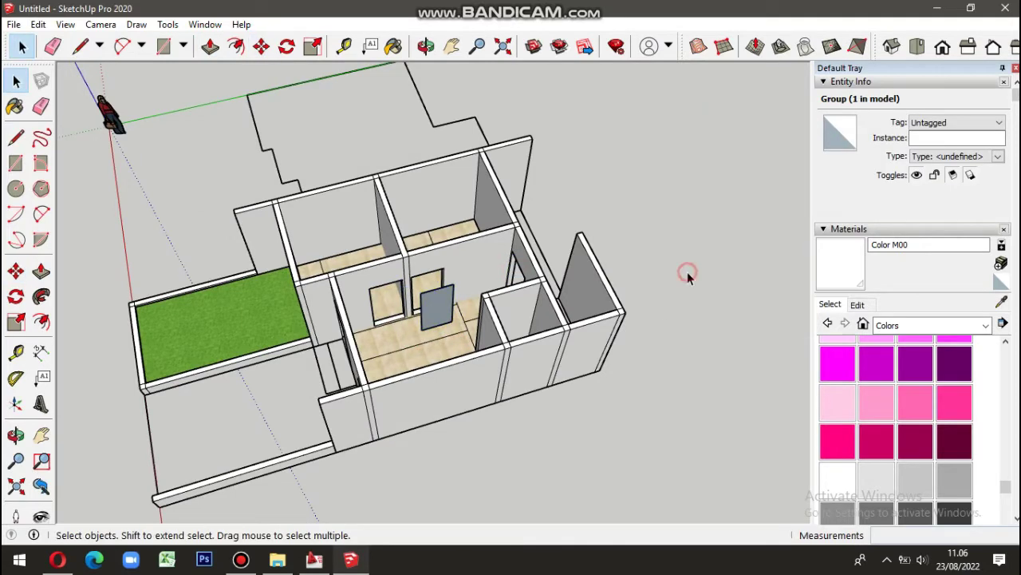
pyautogui.click(687, 273)
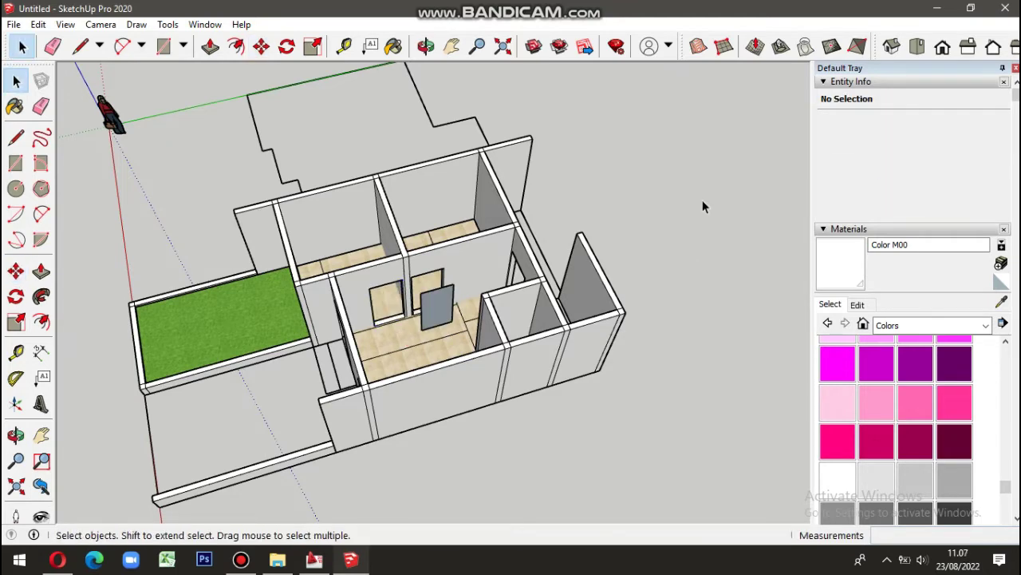
# Step: Move the door panel group over to the corridor's end wall
pyautogui.moveTo(443, 359); pyautogui.dragTo(695, 290, button='middle')
pyautogui.scroll(3, 455, 255)
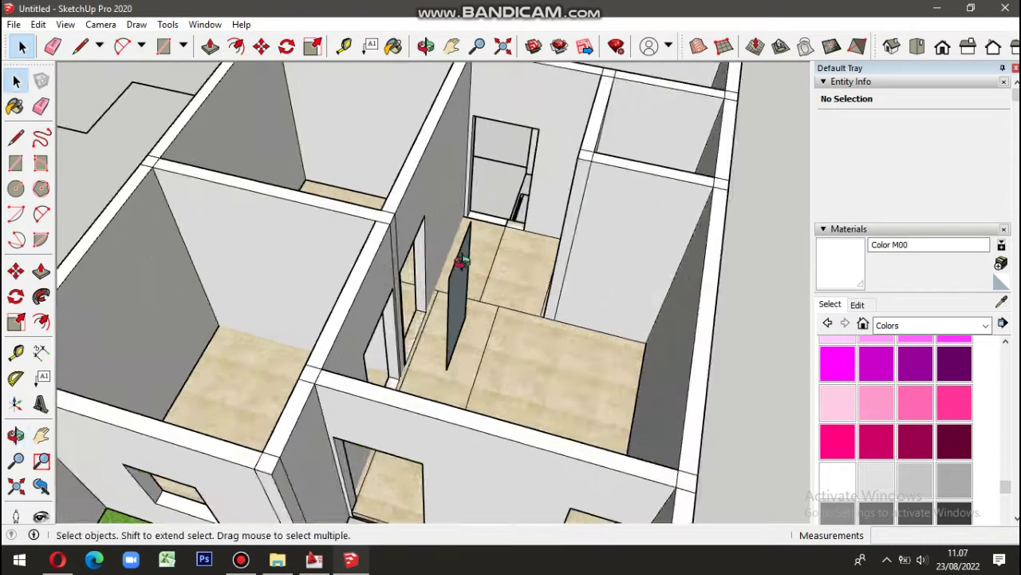
pyautogui.scroll(2, 592, 272)
pyautogui.moveTo(549, 210)
pyautogui.mouseDown(button='middle')
pyautogui.moveTo(597, 239)
pyautogui.moveTo(572, 250)
pyautogui.mouseUp(button='middle')
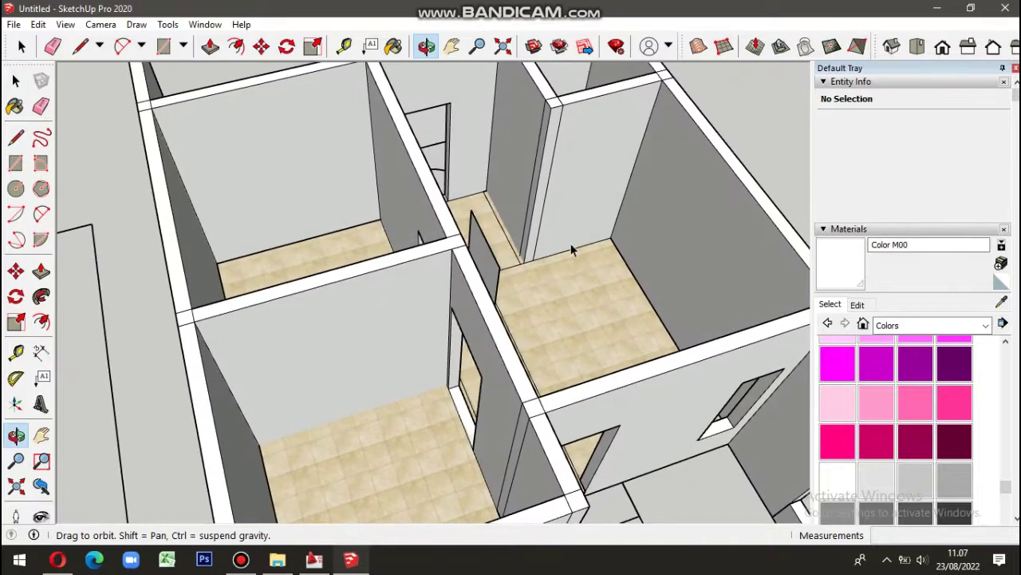
pyautogui.click(493, 268)
pyautogui.press('m')
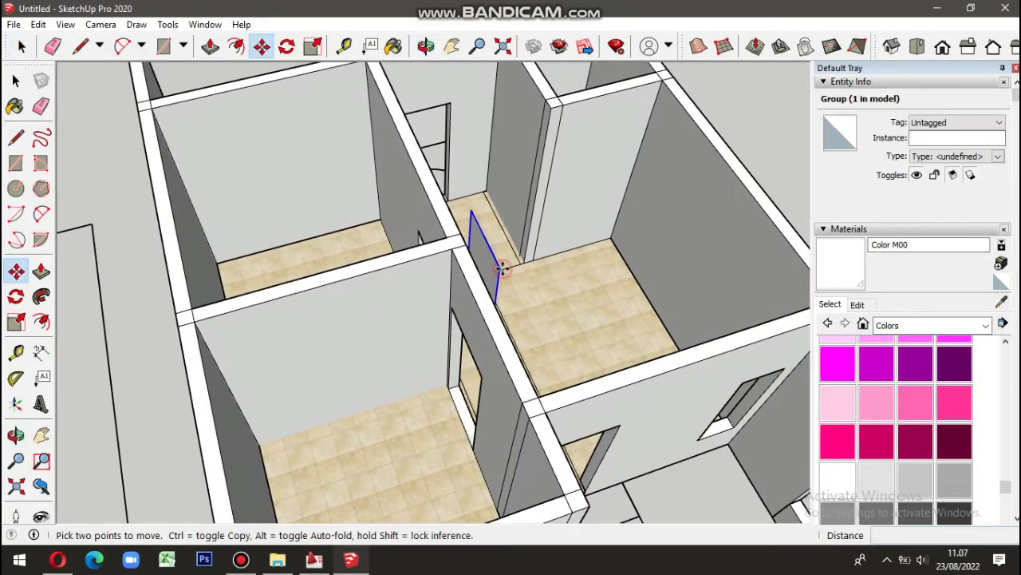
pyautogui.click(500, 267)
pyautogui.scroll(3, 523, 215)
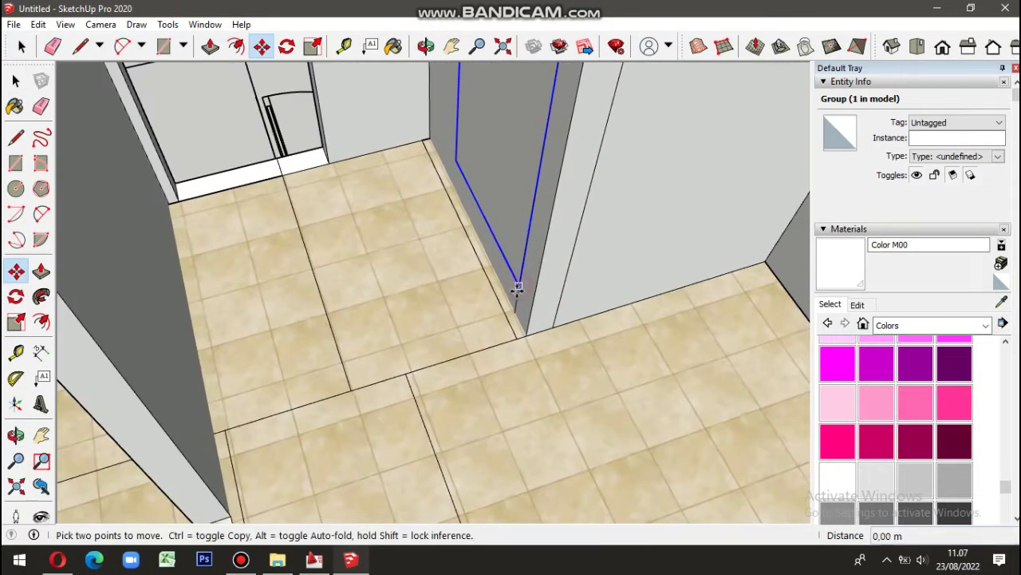
pyautogui.scroll(-3, 515, 306)
pyautogui.scroll(-3, 542, 274)
pyautogui.press('space')
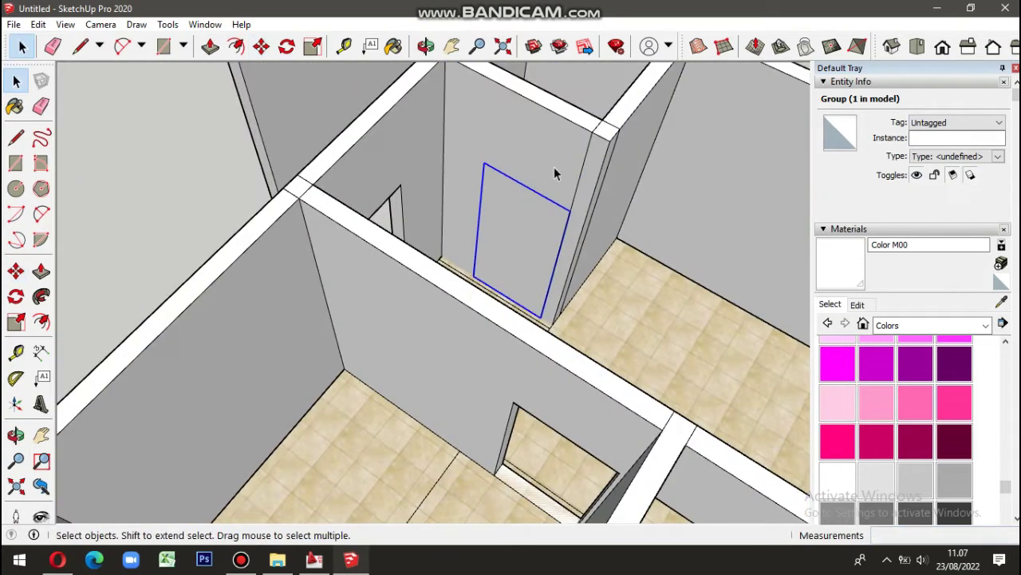
# Step: Outline a 2.00 m by 0.90 m door rectangle on the corridor wall
pyautogui.scroll(3, 560, 213)
pyautogui.scroll(2, 560, 214)
pyautogui.press('r')
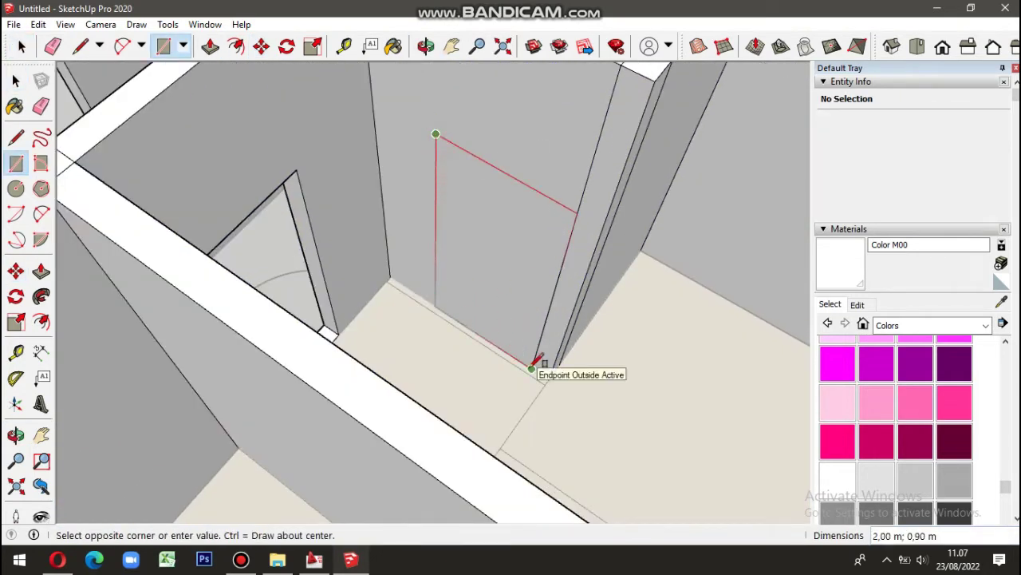
pyautogui.click(532, 368)
pyautogui.scroll(-5, 515, 311)
pyautogui.scroll(2, 511, 303)
pyautogui.press('p')
pyautogui.press('space')
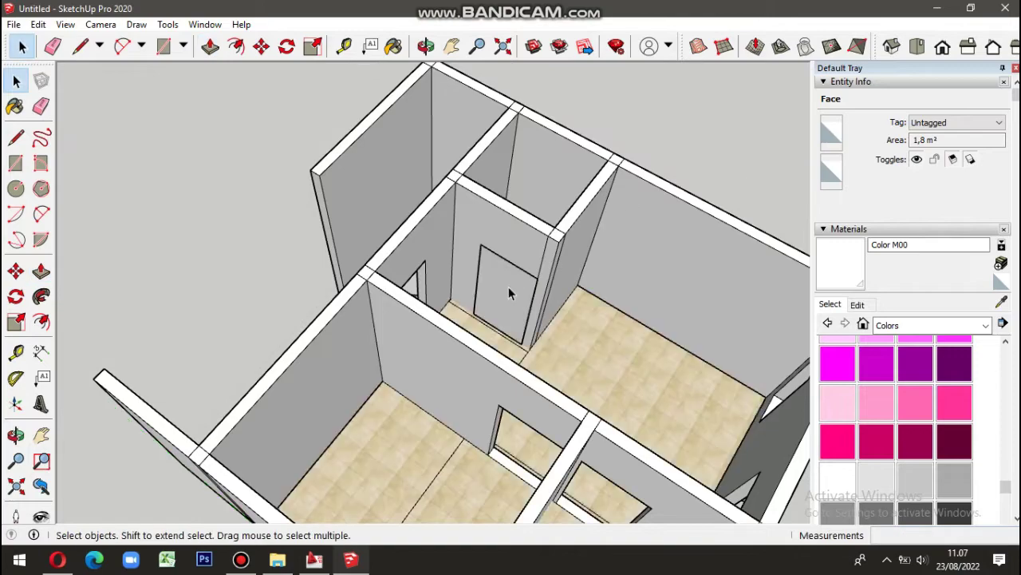
pyautogui.click(507, 287)
pyautogui.scroll(-3, 508, 288)
pyautogui.moveTo(508, 288)
pyautogui.mouseDown(button='middle')
pyautogui.moveTo(553, 380)
pyautogui.moveTo(613, 336)
pyautogui.mouseUp(button='middle')
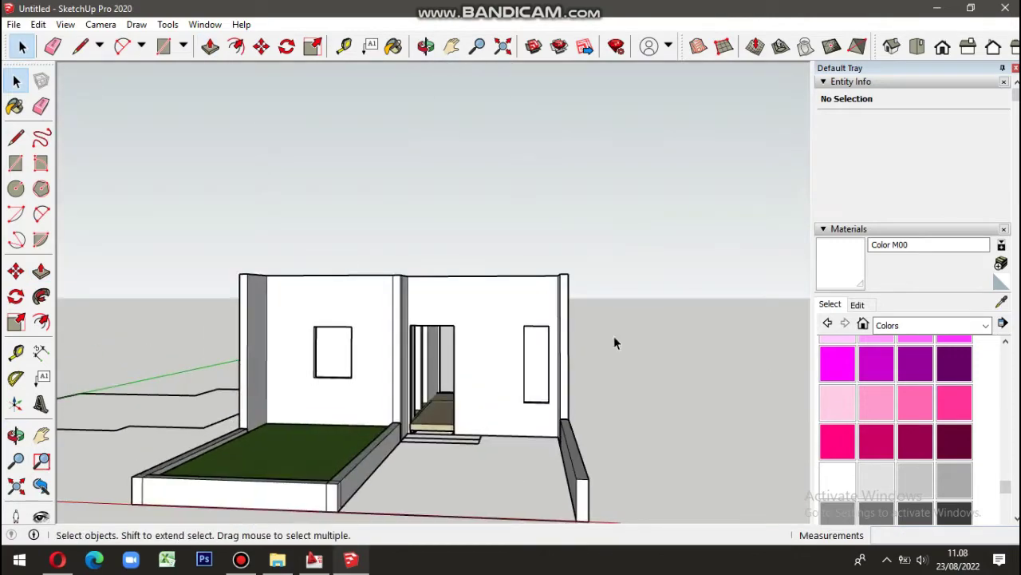
# Step: From a low front view, draw a rectangle covering the front doorway opening
pyautogui.press('o')
pyautogui.moveTo(503, 371)
pyautogui.mouseDown()
pyautogui.moveTo(584, 380)
pyautogui.moveTo(401, 383)
pyautogui.moveTo(405, 447)
pyautogui.mouseUp()
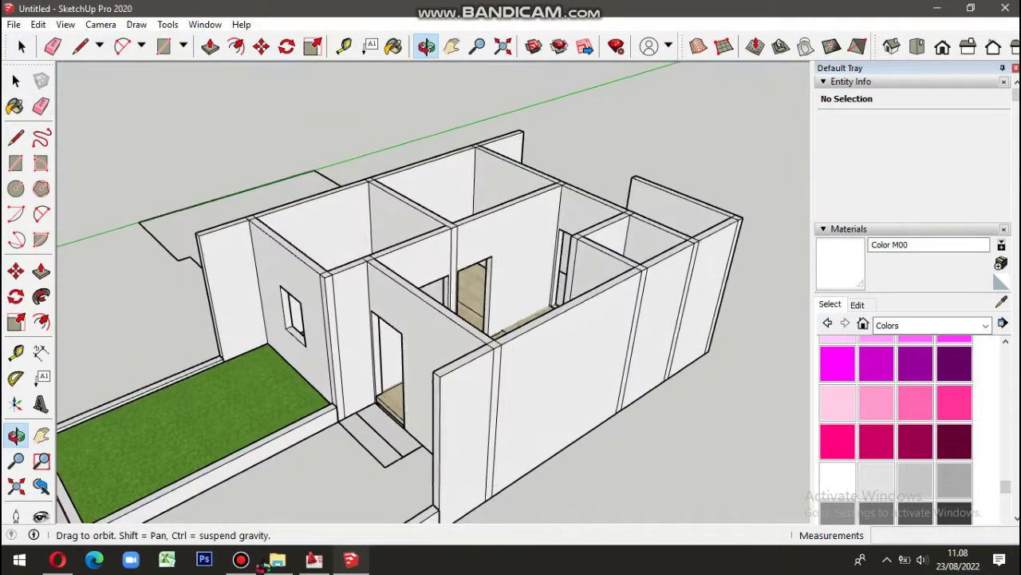
pyautogui.scroll(3, 408, 458)
pyautogui.press('space')
pyautogui.click(165, 46)
pyautogui.scroll(3, 399, 383)
pyautogui.scroll(2, 383, 375)
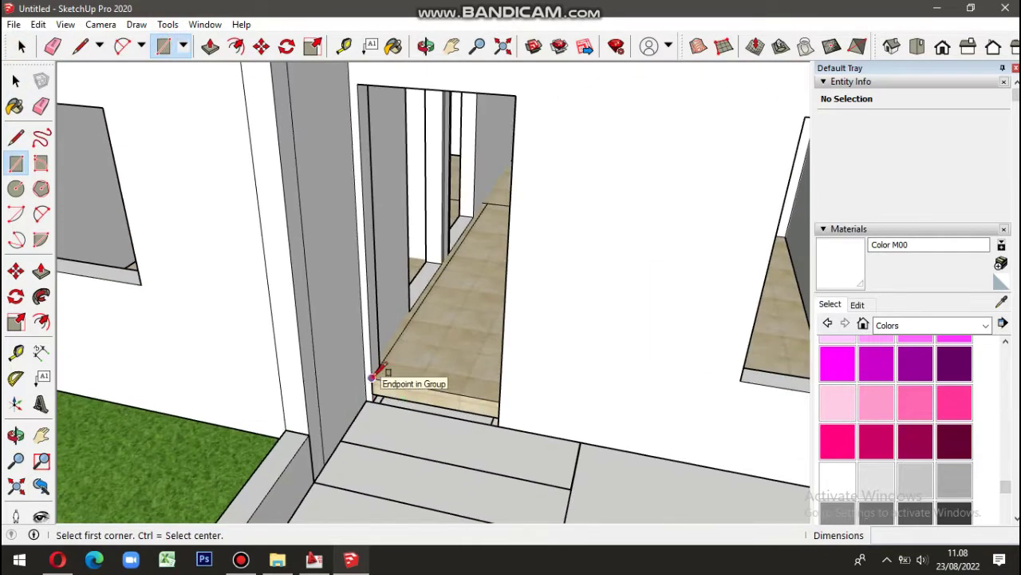
pyautogui.click(373, 379)
pyautogui.click(515, 96)
# Step: Offset the rectangle inward into a thin frame and delete the inner face to open the doorway
pyautogui.click(234, 48)
pyautogui.click(460, 92)
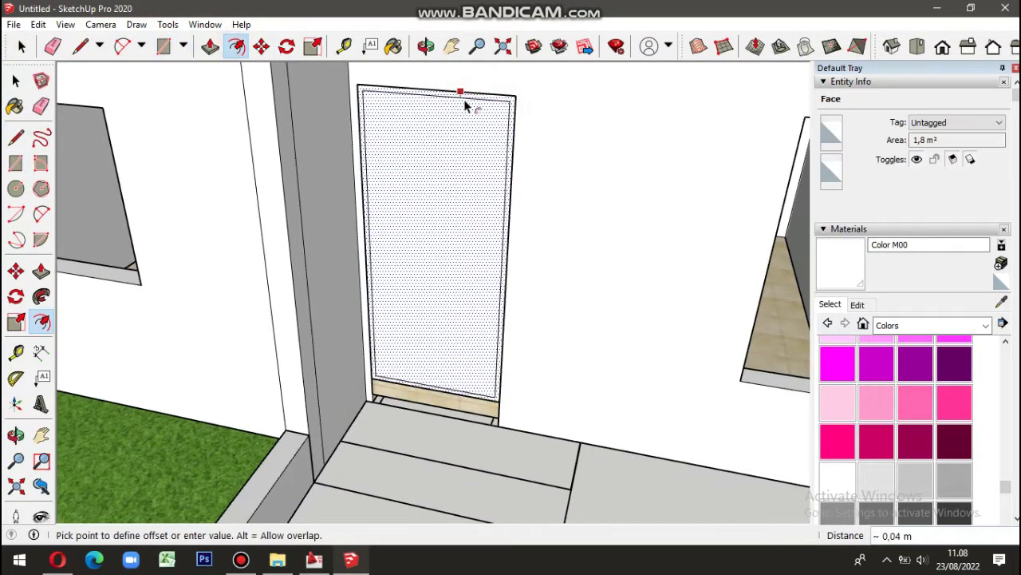
pyautogui.click(466, 106)
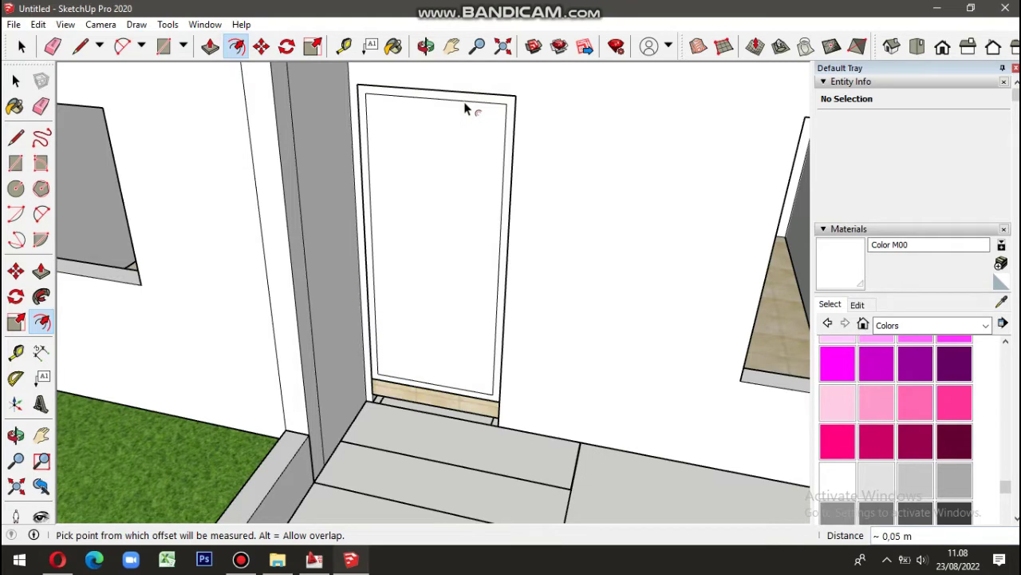
pyautogui.press('space')
pyautogui.click(454, 171)
pyautogui.press('Delete')
# Step: Pull the frame out to give it depth and push the threshold down 0.05 m
pyautogui.moveTo(464, 360)
pyautogui.mouseDown(button='middle')
pyautogui.moveTo(338, 231)
pyautogui.moveTo(323, 333)
pyautogui.mouseUp(button='middle')
pyautogui.click(342, 226)
pyautogui.scroll(-5, 323, 334)
pyautogui.click(376, 356)
pyautogui.scroll(5, 376, 356)
pyautogui.click(357, 357)
pyautogui.scroll(-5, 356, 358)
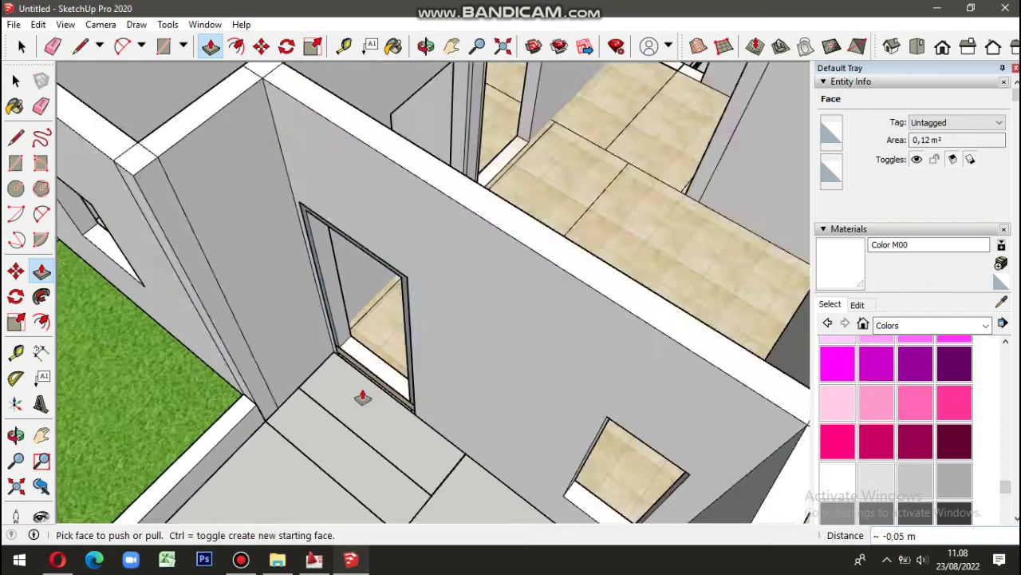
pyautogui.click(360, 394)
pyautogui.scroll(5, 360, 394)
# Step: Undo an accidental threshold edge erase, then select the whole door frame and make it a group
pyautogui.press('e')
pyautogui.click(378, 382)
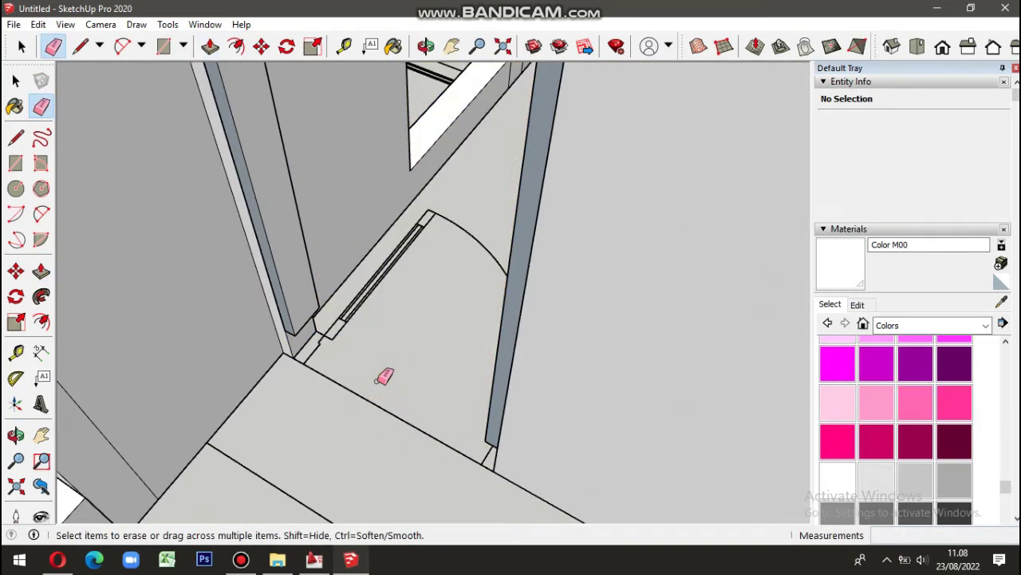
pyautogui.hotkey('ctrl', 'z')
pyautogui.press('space')
pyautogui.click(376, 381)
pyautogui.scroll(-5, 376, 380)
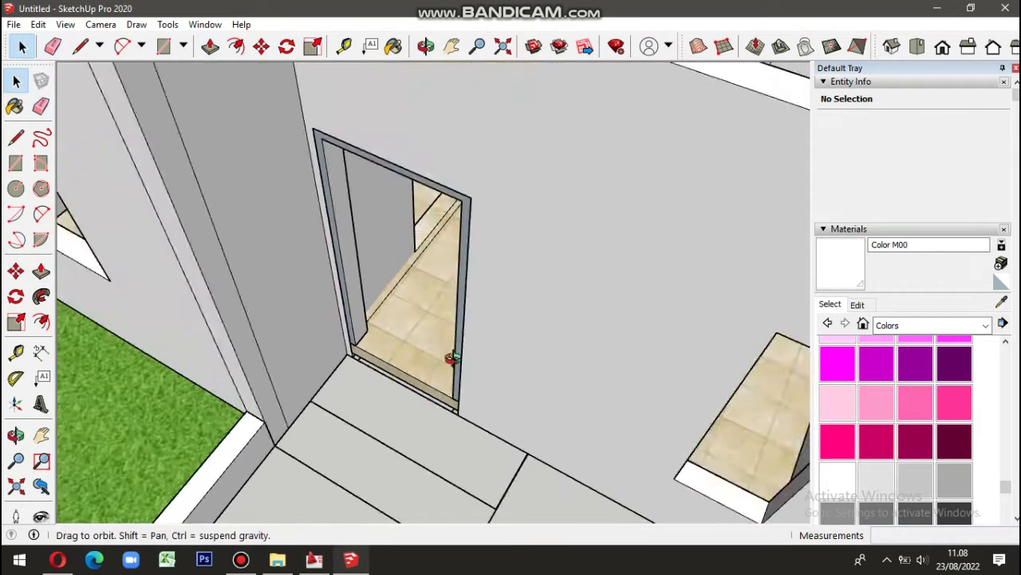
pyautogui.moveTo(376, 381); pyautogui.dragTo(476, 147, button='middle')
pyautogui.tripleClick(477, 146)
pyautogui.rightClick(476, 146)
pyautogui.click(520, 273)
# Step: Fill the frame opening with a rectangle and pull it out into a door leaf
pyautogui.scroll(-3, 503, 255)
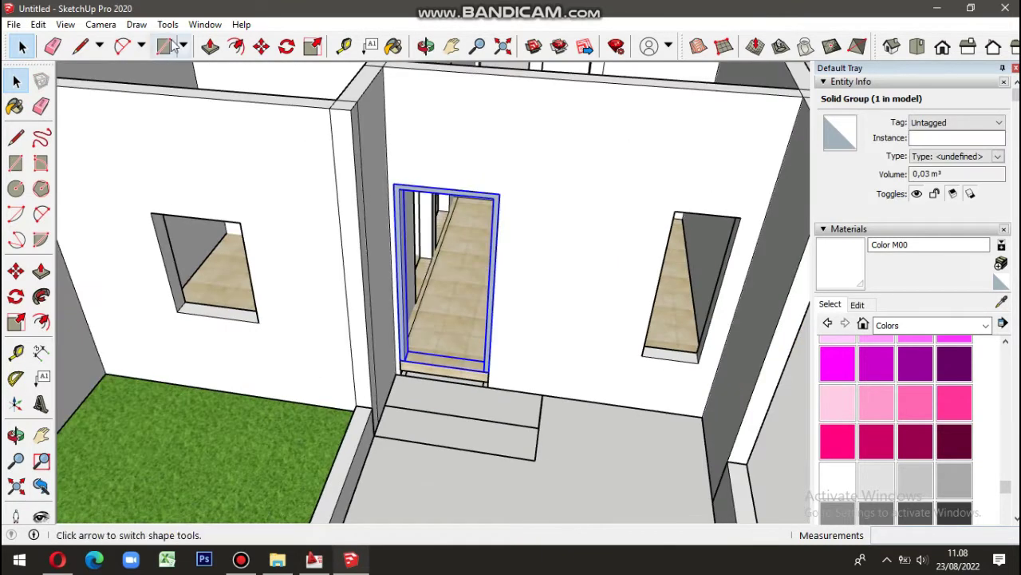
pyautogui.click(163, 46)
pyautogui.scroll(2, 431, 195)
pyautogui.scroll(2, 430, 194)
pyautogui.click(378, 174)
pyautogui.click(524, 479)
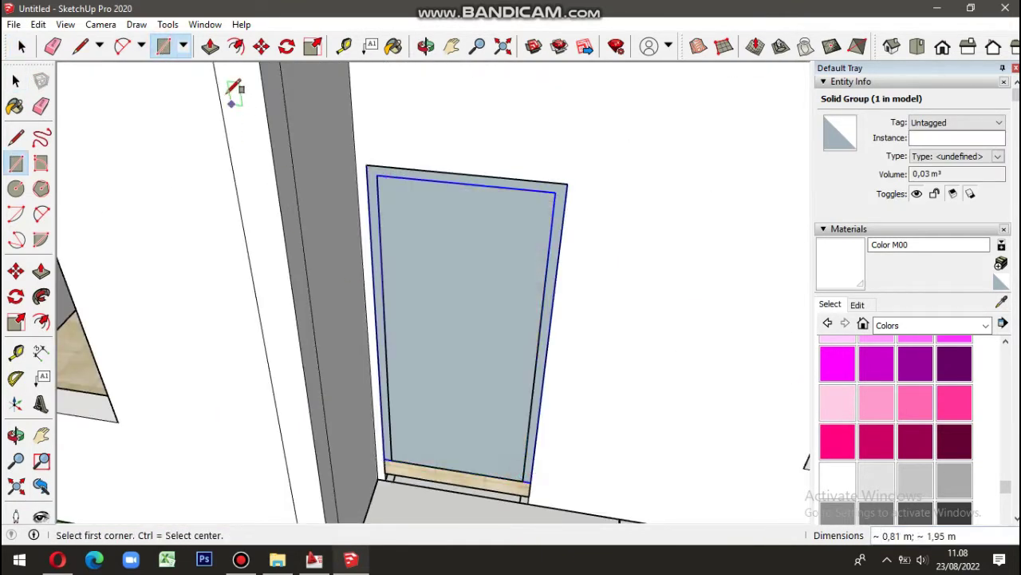
pyautogui.click(236, 46)
pyautogui.moveTo(477, 366)
pyautogui.mouseDown(button='middle')
pyautogui.moveTo(532, 388)
pyautogui.moveTo(479, 391)
pyautogui.mouseUp(button='middle')
pyautogui.press('p')
pyautogui.moveTo(426, 360)
pyautogui.mouseDown(button='middle')
pyautogui.moveTo(228, 358)
pyautogui.moveTo(418, 326)
pyautogui.mouseUp(button='middle')
pyautogui.click(415, 326)
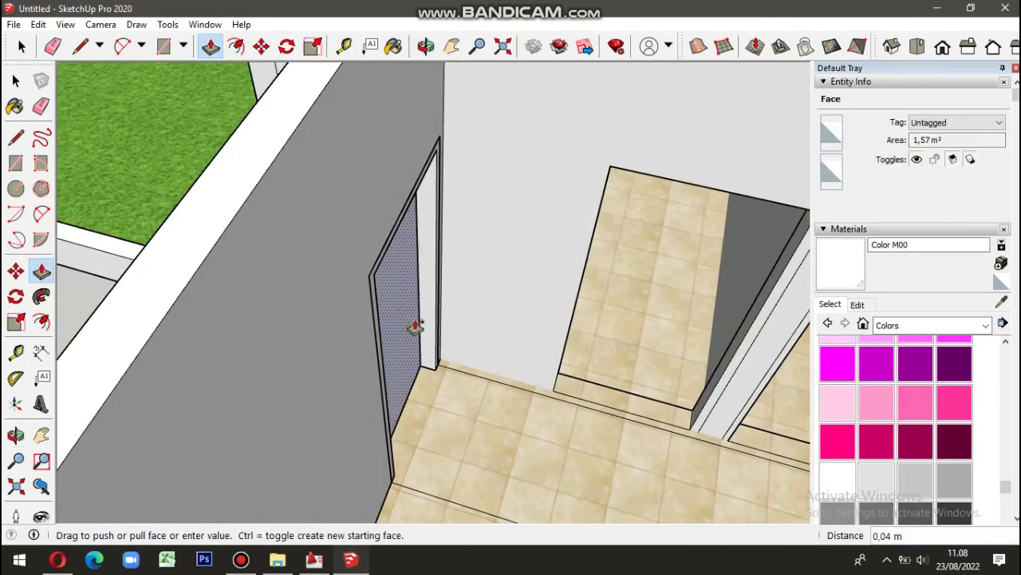
pyautogui.click(415, 326)
# Step: Make the door leaf a group and check its position in the frame
pyautogui.press('space')
pyautogui.tripleClick(413, 335)
pyautogui.rightClick(413, 335)
pyautogui.click(468, 241)
pyautogui.scroll(5, 428, 383)
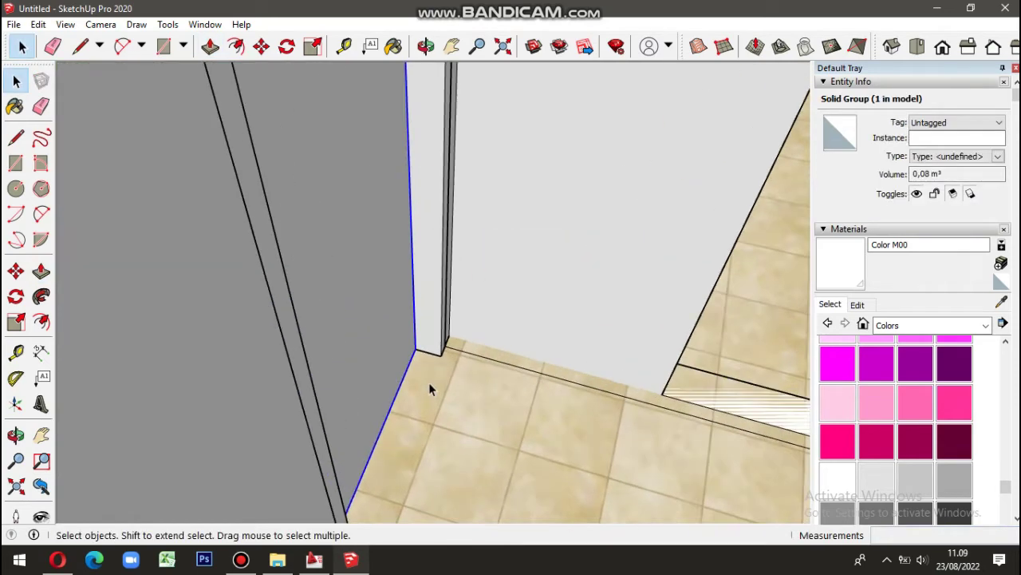
pyautogui.press('m')
pyautogui.click(410, 344)
pyautogui.scroll(-3, 438, 349)
pyautogui.moveTo(497, 417)
pyautogui.mouseDown(button='middle')
pyautogui.moveTo(503, 361)
pyautogui.moveTo(447, 320)
pyautogui.moveTo(535, 340)
pyautogui.mouseUp(button='middle')
pyautogui.scroll(2, 431, 239)
pyautogui.press('space')
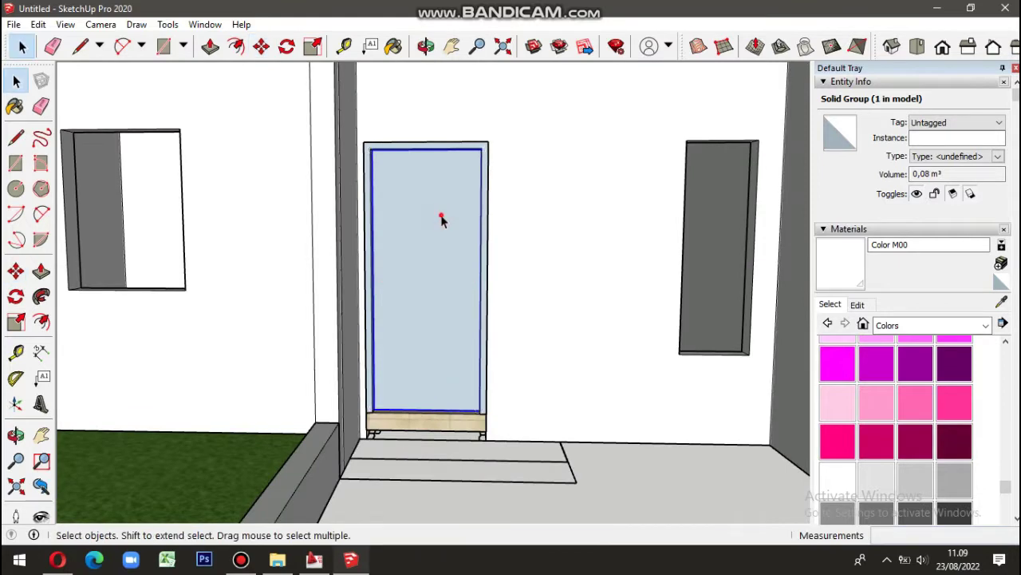
# Step: Inside the door group, offset two inset panel outlines from the door's edges
pyautogui.doubleClick(443, 221)
pyautogui.press('f')
pyautogui.click(441, 151)
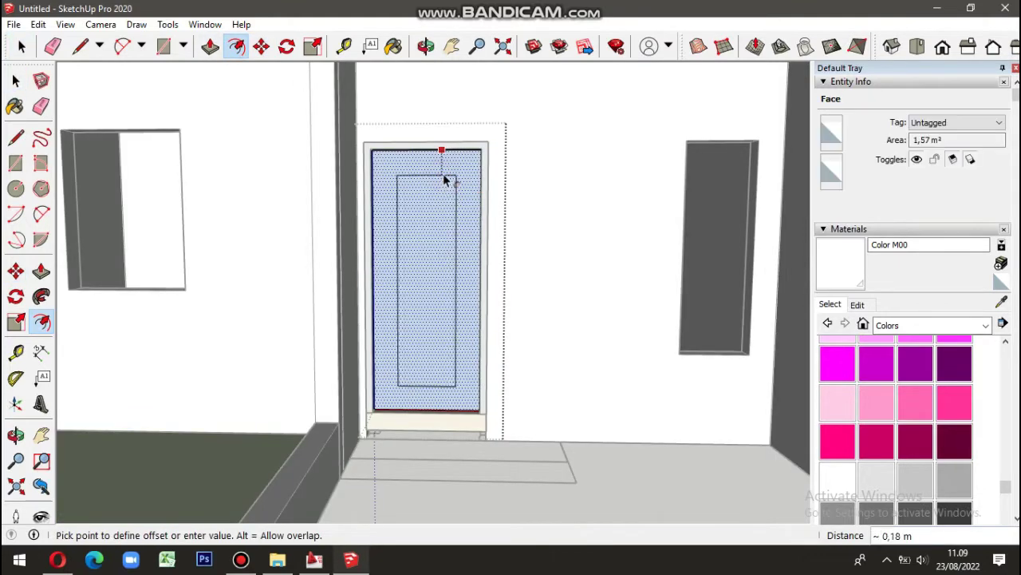
pyautogui.click(446, 180)
pyautogui.scroll(3, 451, 172)
pyautogui.click(460, 158)
# Step: Draw a horizontal dividing line across the door panel
pyautogui.click(80, 46)
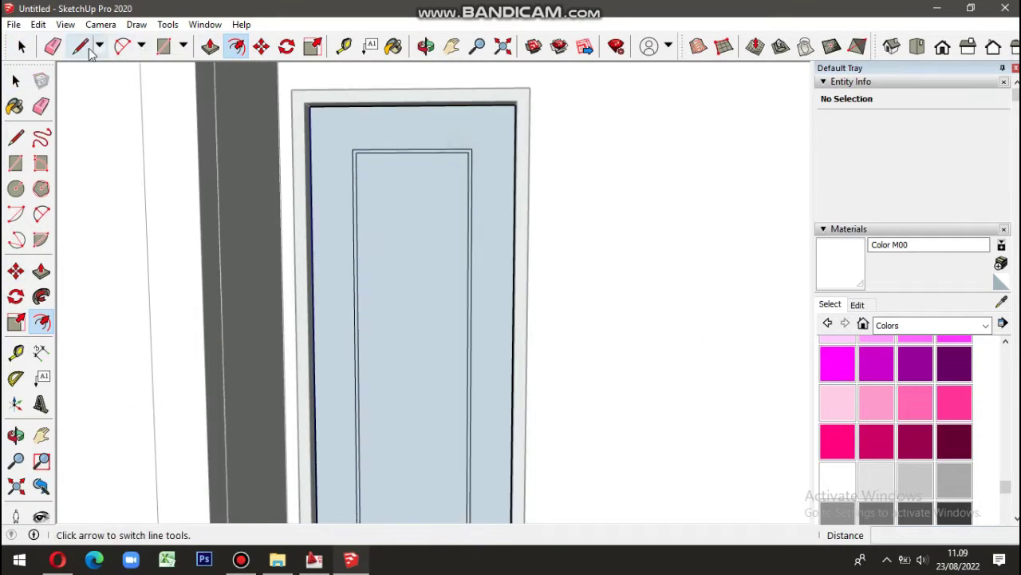
pyautogui.scroll(-2, 434, 262)
pyautogui.scroll(2, 393, 242)
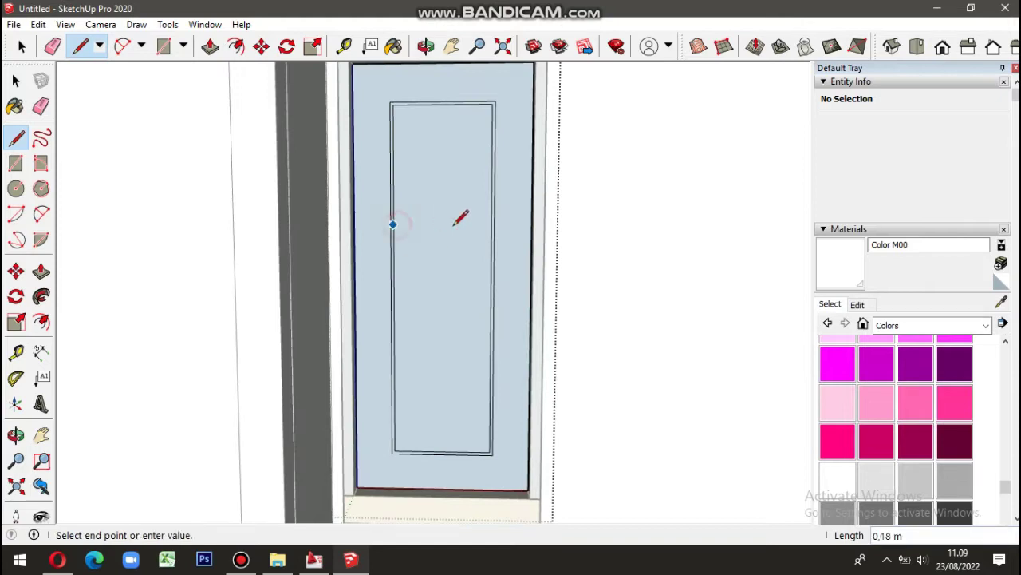
pyautogui.scroll(3, 447, 223)
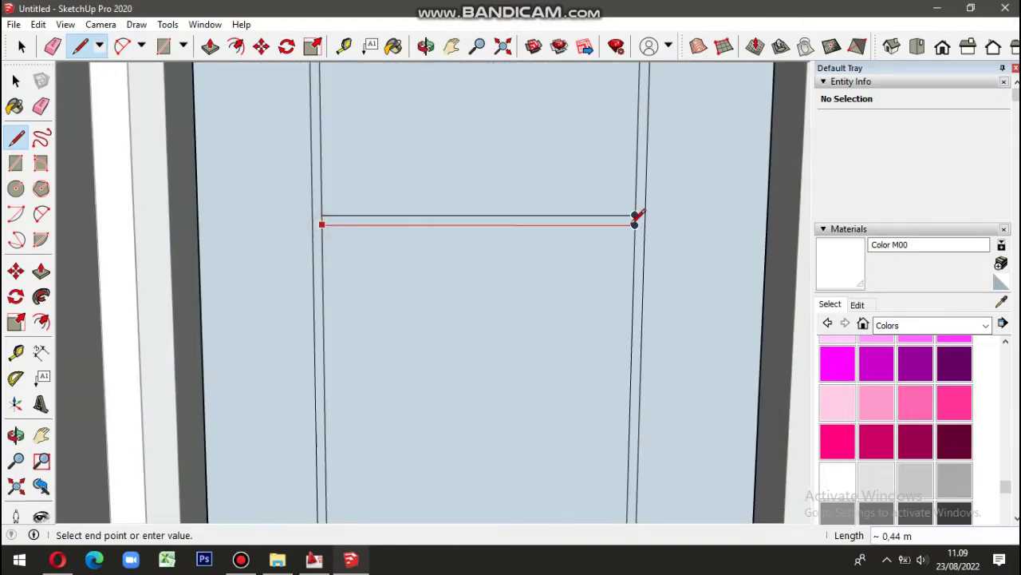
pyautogui.click(635, 223)
pyautogui.press('space')
# Step: Copy the thin strip face lower down the panel with Move and Ctrl
pyautogui.click(517, 222)
pyautogui.scroll(-2, 519, 222)
pyautogui.press('m')
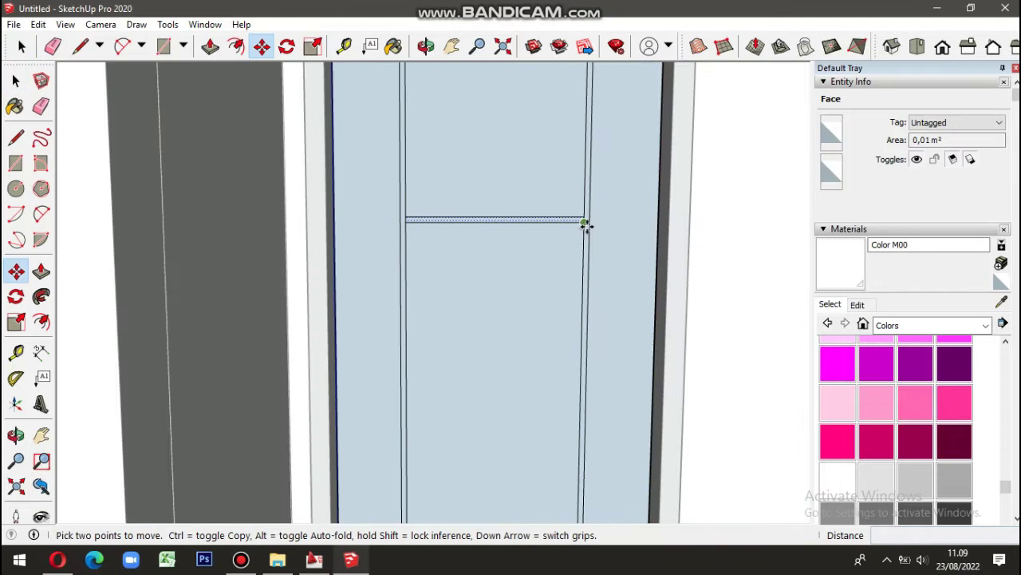
pyautogui.scroll(-2, 587, 228)
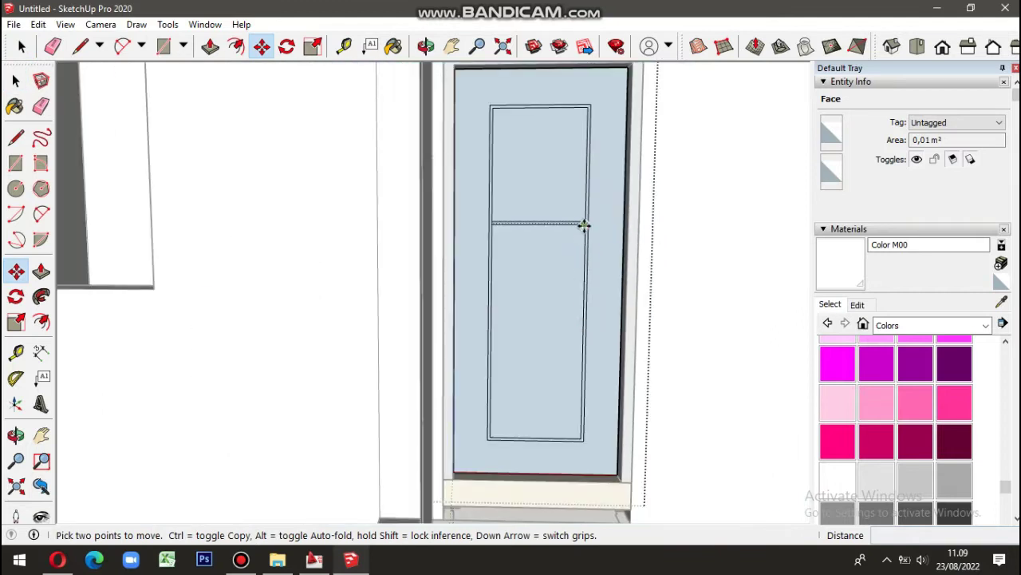
pyautogui.press('ctrl')
pyautogui.click(585, 224)
pyautogui.click(579, 332)
pyautogui.press('space')
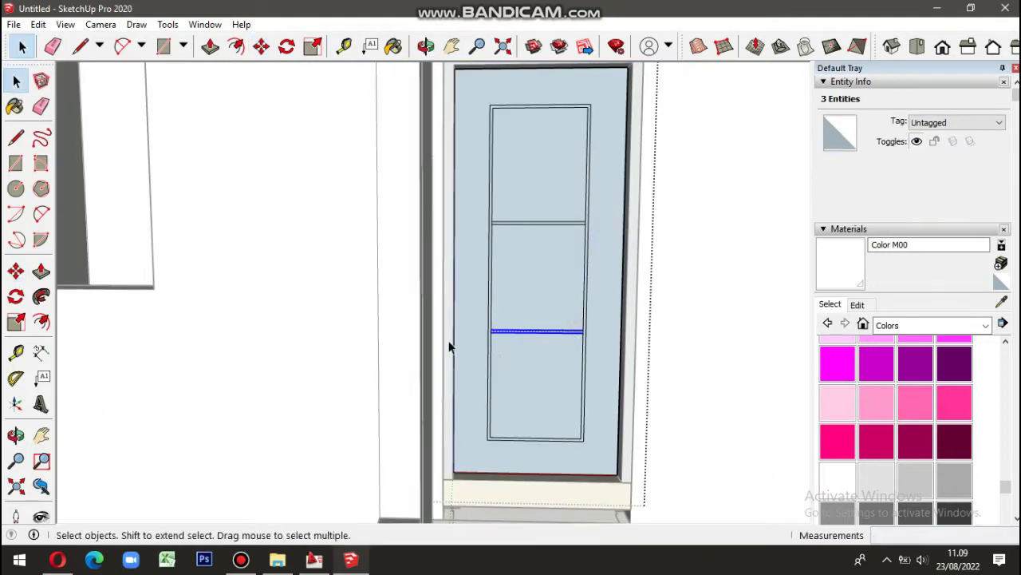
pyautogui.scroll(-5, 535, 360)
pyautogui.scroll(8, 511, 333)
# Step: Push/pull the strip faces into raised rails, grooving the panel 0,03 m
pyautogui.press('p')
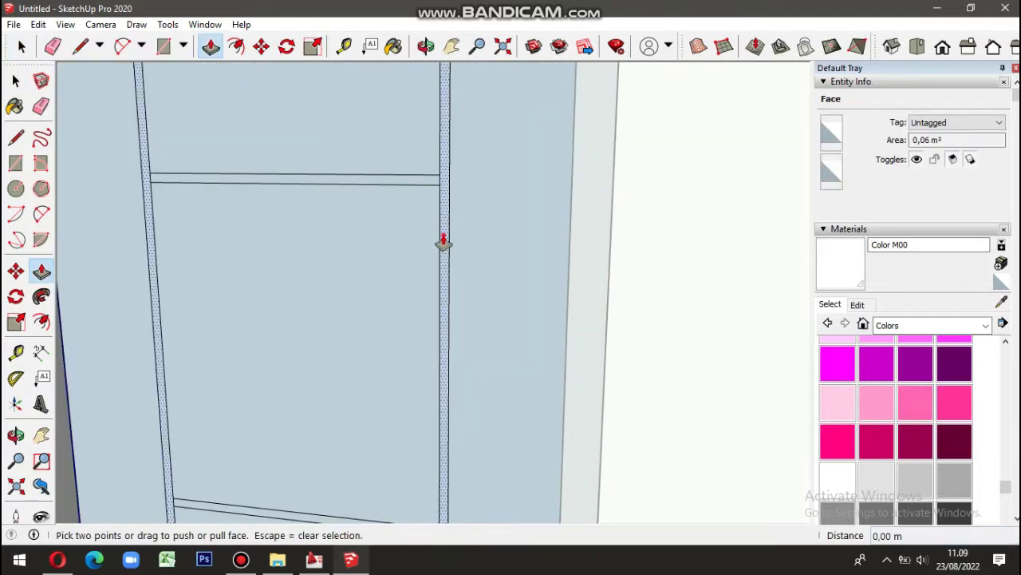
pyautogui.click(443, 241)
pyautogui.scroll(3, 444, 199)
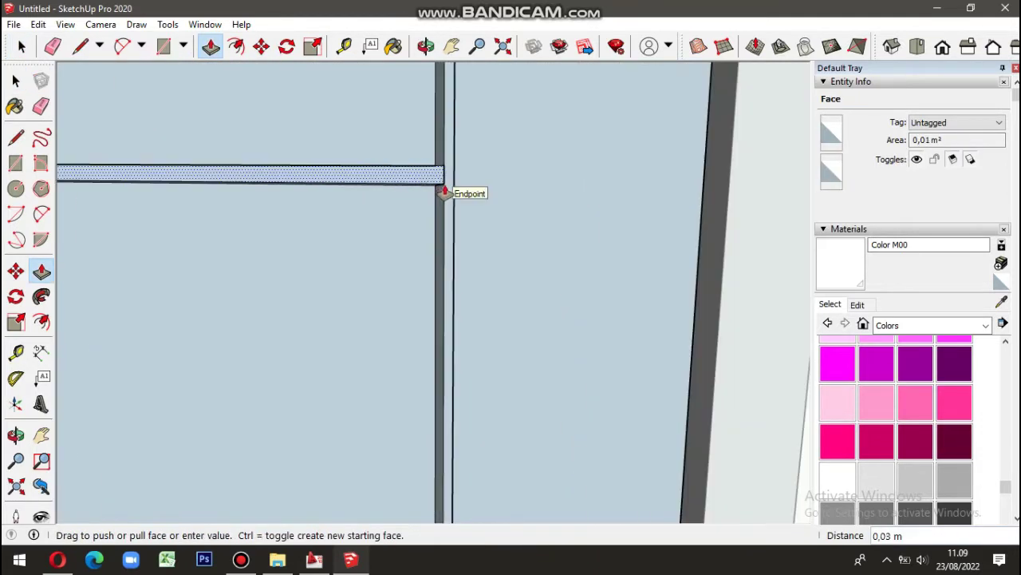
pyautogui.scroll(-5, 446, 183)
pyautogui.scroll(-1, 522, 410)
pyautogui.scroll(6, 526, 385)
pyautogui.click(552, 375)
pyautogui.click(552, 375)
pyautogui.scroll(-5, 582, 346)
pyautogui.scroll(-3, 640, 292)
pyautogui.moveTo(641, 292); pyautogui.dragTo(627, 402, button='middle')
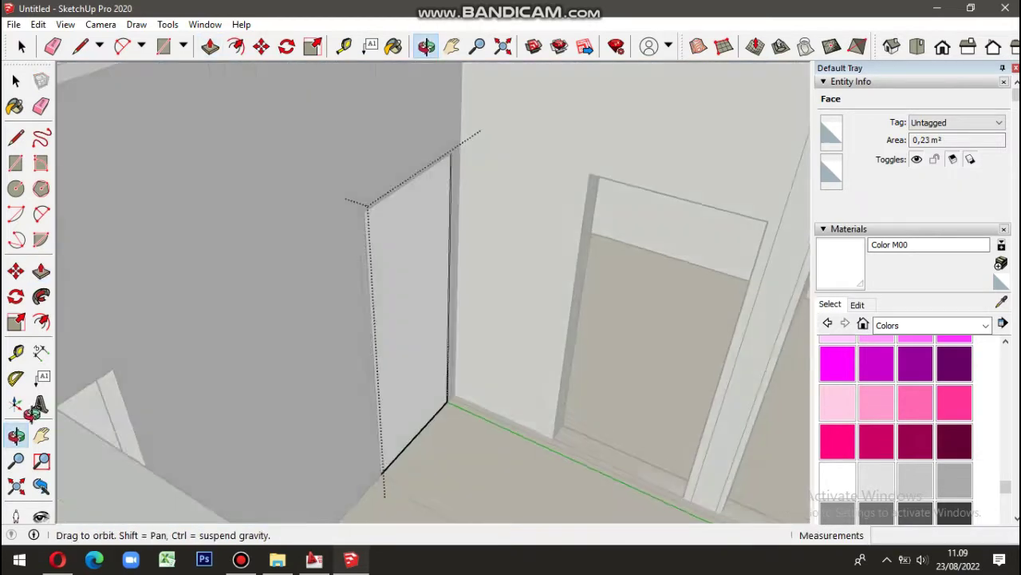
pyautogui.moveTo(558, 286); pyautogui.dragTo(160, 360, button='middle')
pyautogui.click(407, 290)
pyautogui.click(406, 290)
pyautogui.moveTo(406, 290); pyautogui.dragTo(888, 392, button='middle')
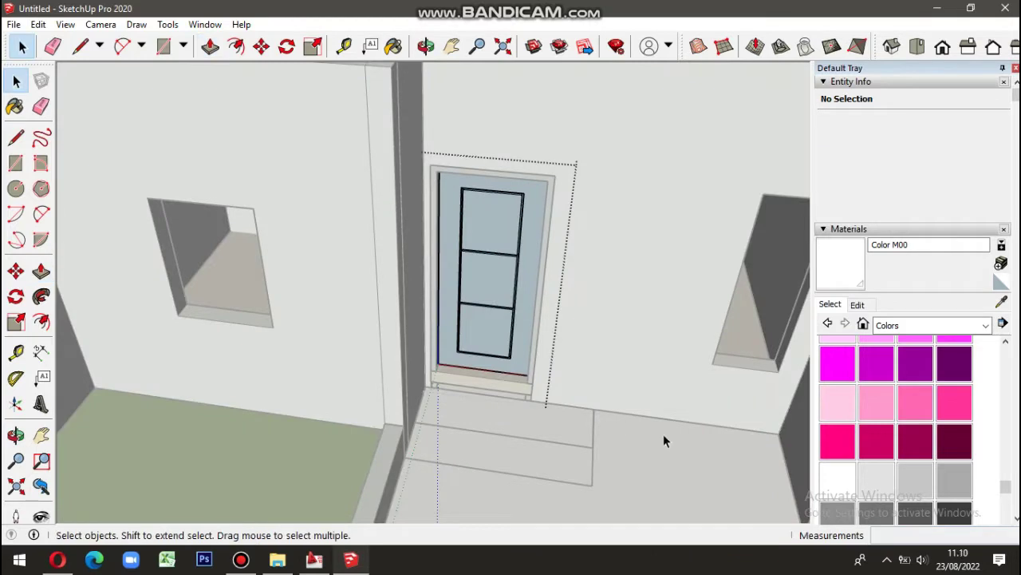
# Step: Copy the door group slightly offset and flip the copy to face the other way
pyautogui.click(472, 306)
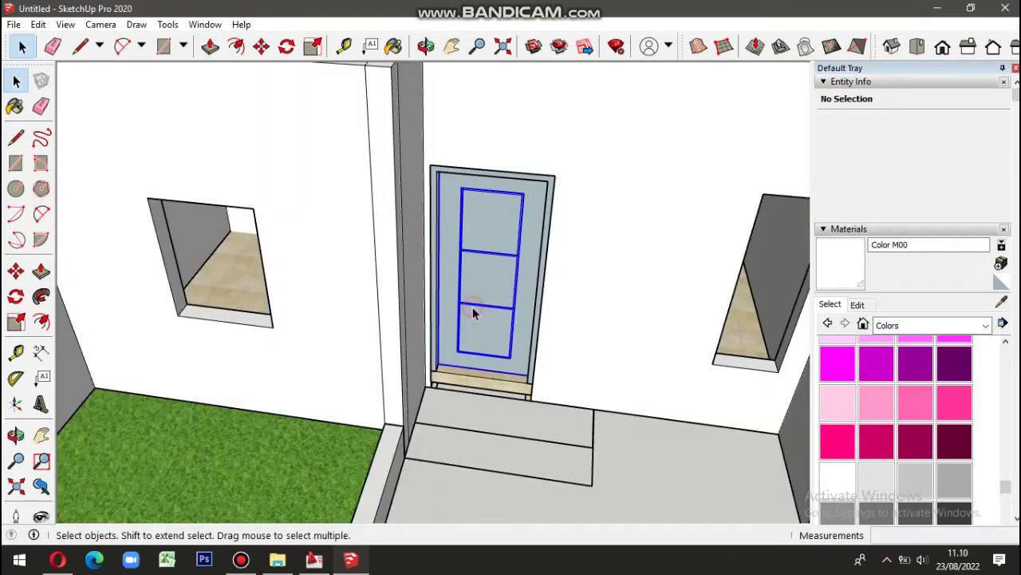
pyautogui.press('m')
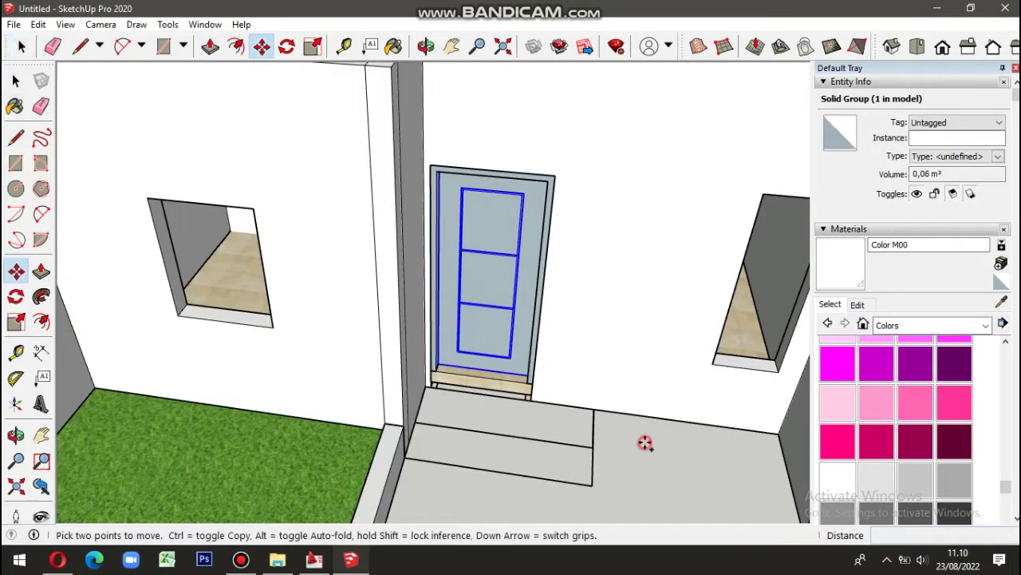
pyautogui.press('ctrl')
pyautogui.click(646, 440)
pyautogui.click(650, 466)
pyautogui.press('space')
pyautogui.rightClick(518, 291)
pyautogui.moveTo(562, 239)
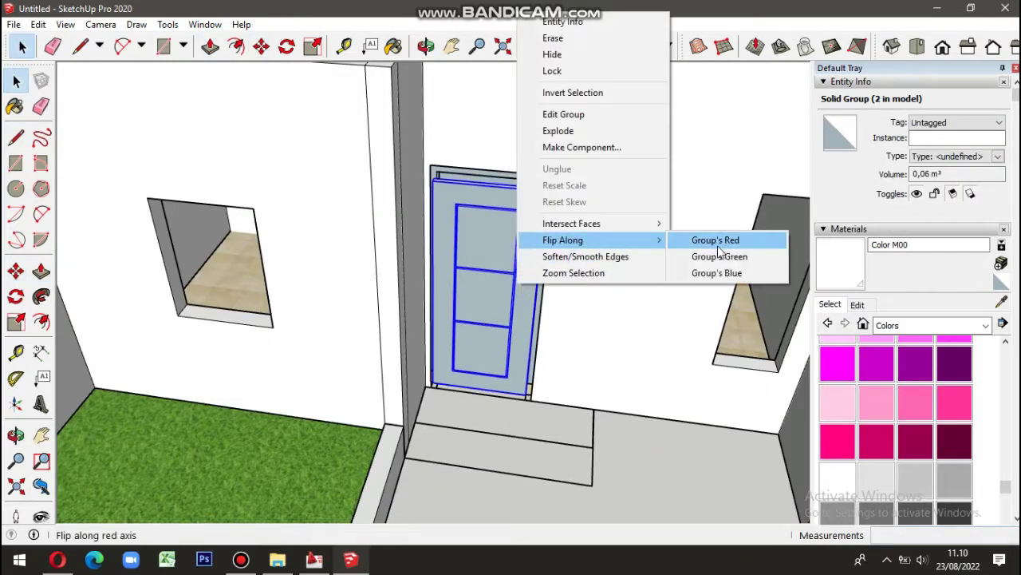
pyautogui.click(725, 257)
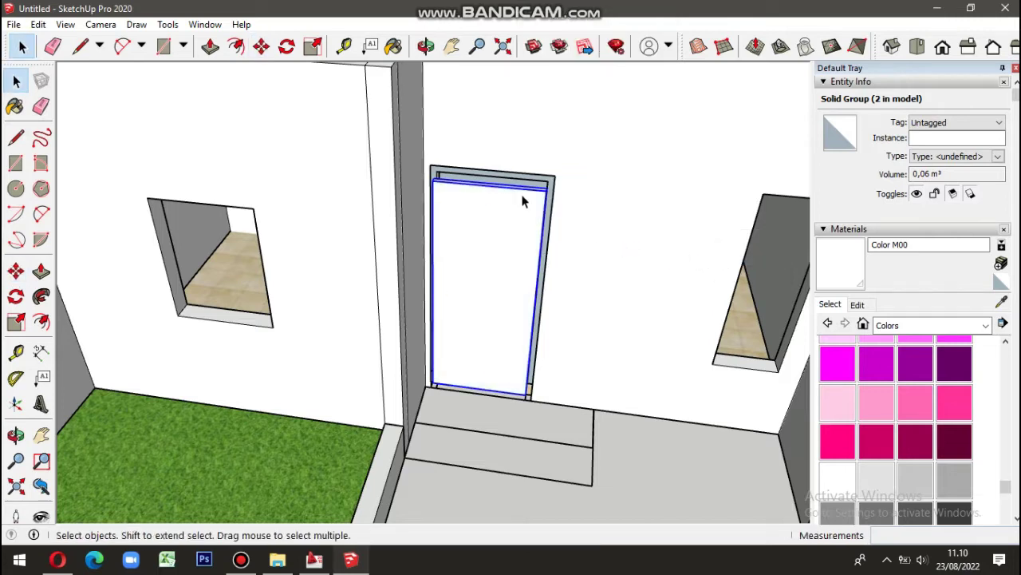
# Step: Pull the door copy out of the frame and combine its pieces into one group
pyautogui.scroll(3, 580, 201)
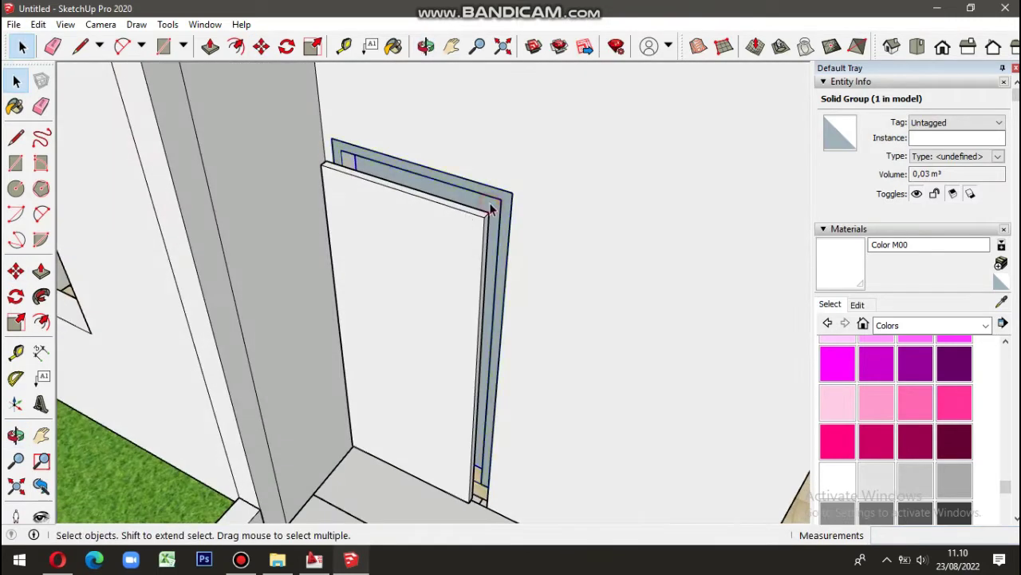
pyautogui.scroll(-3, 491, 209)
pyautogui.press('m')
pyautogui.click(398, 126)
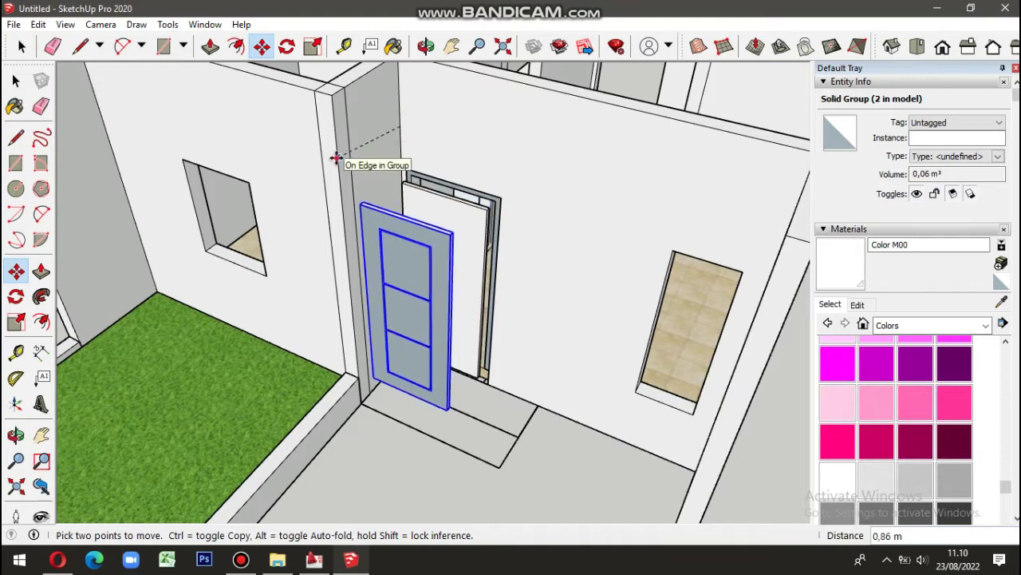
pyautogui.scroll(3, 339, 157)
pyautogui.scroll(2, 509, 200)
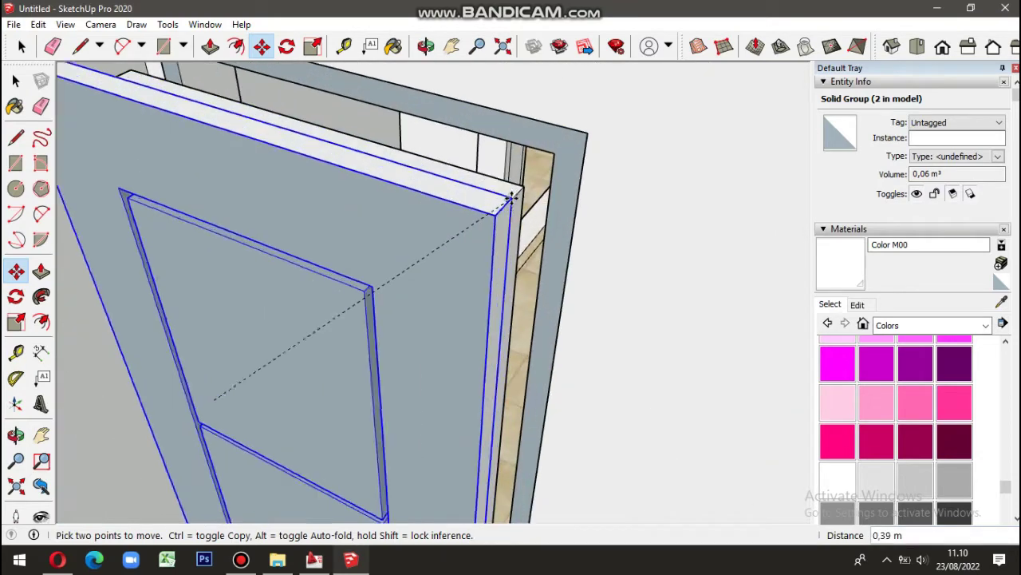
pyautogui.scroll(2, 493, 216)
pyautogui.moveTo(531, 214)
pyautogui.mouseDown(button='middle')
pyautogui.moveTo(388, 212)
pyautogui.moveTo(349, 273)
pyautogui.moveTo(702, 356)
pyautogui.moveTo(477, 380)
pyautogui.mouseUp(button='middle')
pyautogui.rightClick(693, 231)
pyautogui.click(750, 371)
# Step: Scale the door narrower and set it into the interior door frame
pyautogui.press('s')
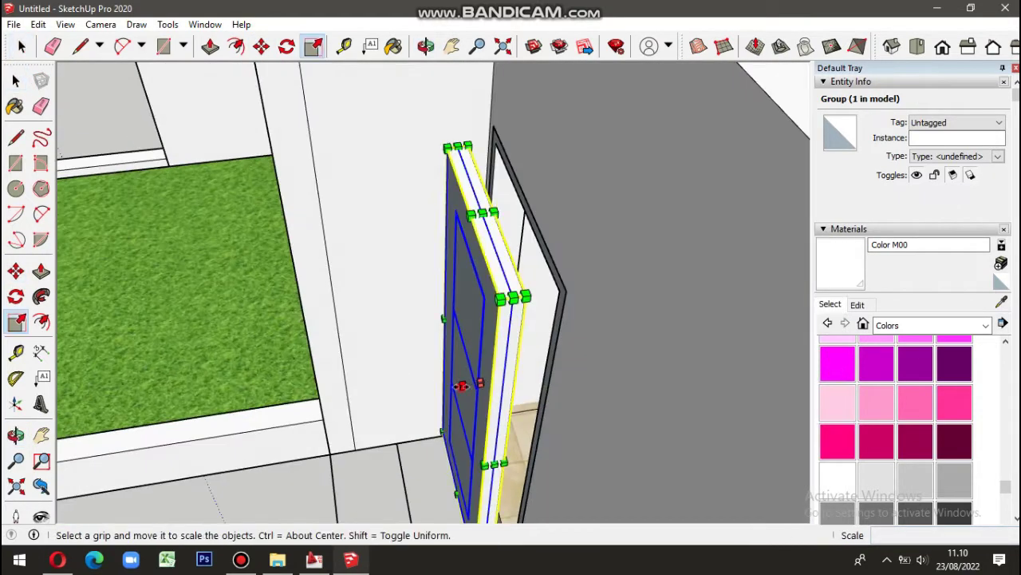
pyautogui.moveTo(461, 386); pyautogui.dragTo(474, 392)
pyautogui.press('m')
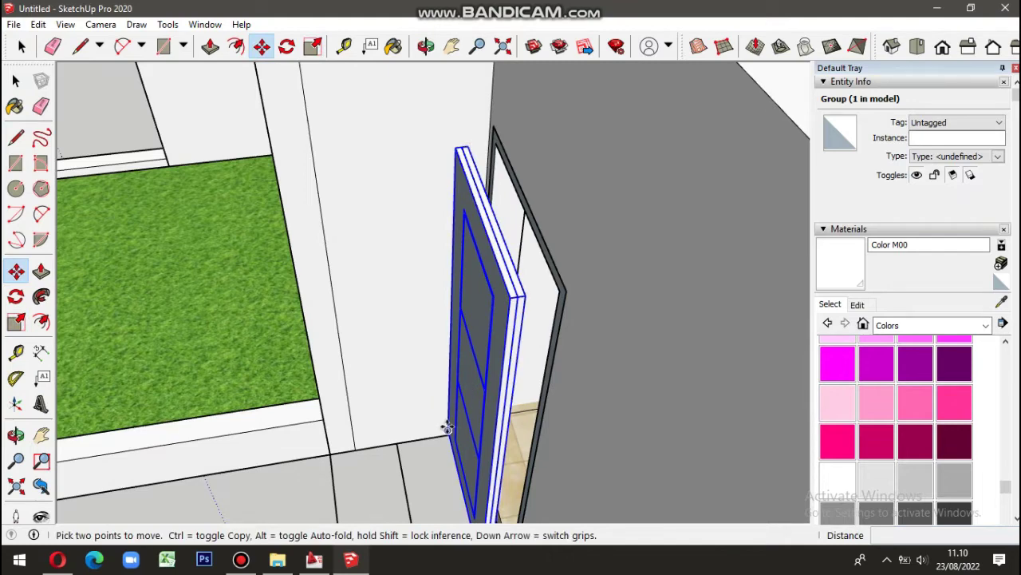
pyautogui.click(447, 428)
pyautogui.scroll(3, 479, 415)
pyautogui.click(492, 444)
pyautogui.scroll(-3, 492, 444)
pyautogui.press('space')
# Step: Turn the door group into the component Component#1
pyautogui.rightClick(529, 301)
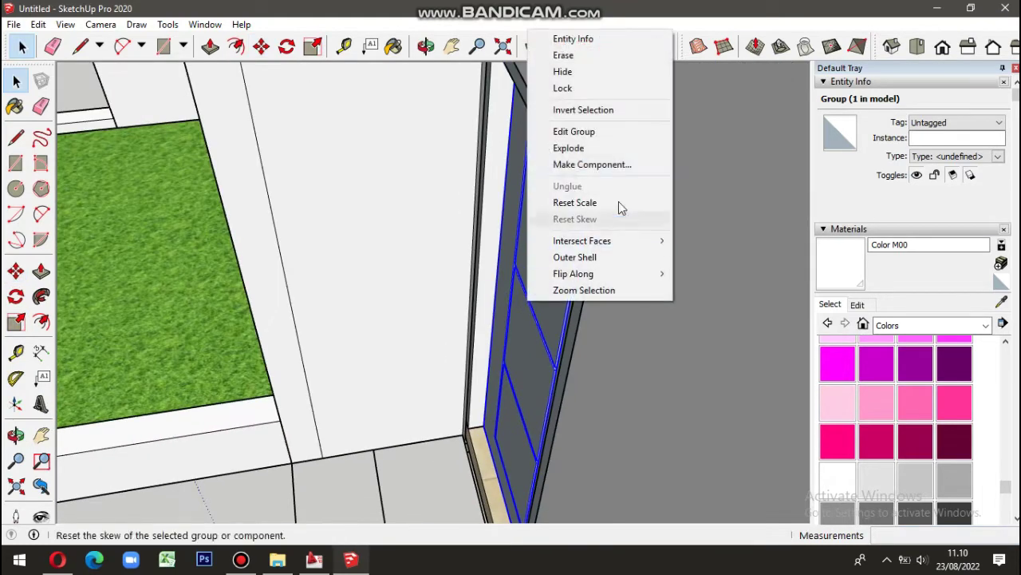
pyautogui.click(590, 164)
pyautogui.click(530, 435)
pyautogui.scroll(-2, 498, 361)
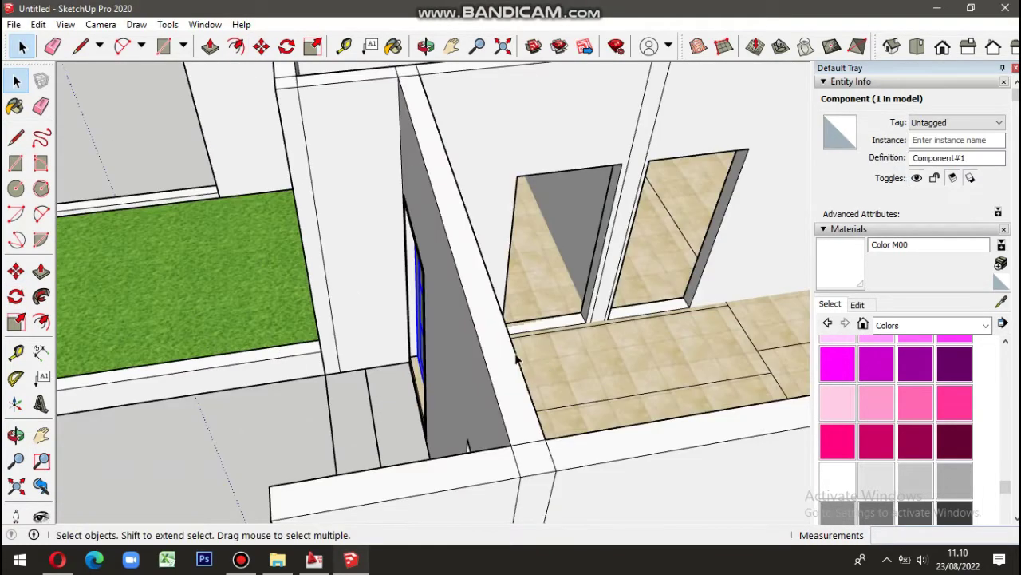
# Step: Explode the interior door component into a plain group after abandoning a first copy attempt
pyautogui.moveTo(517, 361); pyautogui.dragTo(403, 393, button='middle')
pyautogui.press('m')
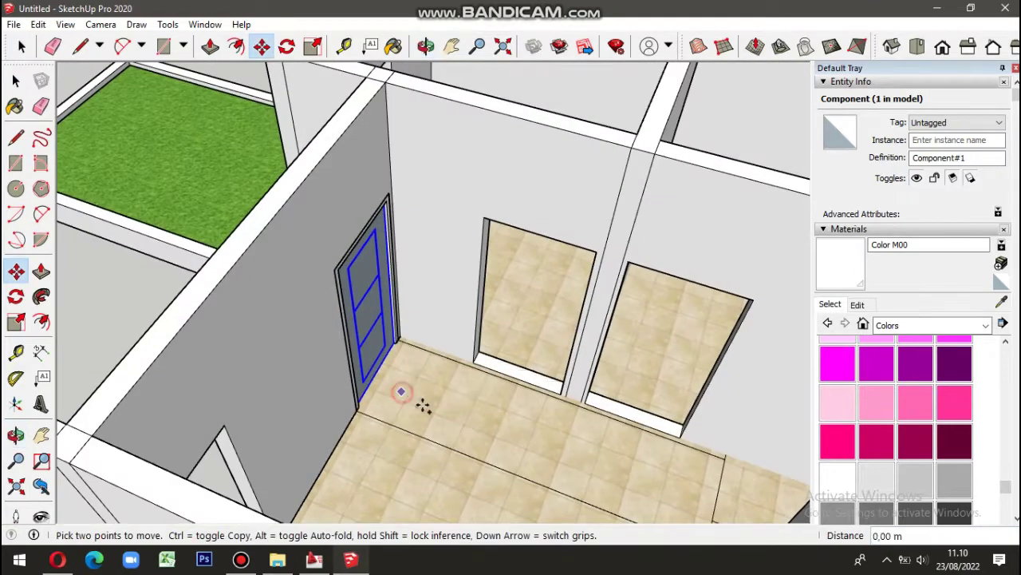
pyautogui.press('ctrl')
pyautogui.moveTo(469, 403)
pyautogui.mouseDown(button='middle')
pyautogui.moveTo(543, 334)
pyautogui.moveTo(392, 396)
pyautogui.mouseUp(button='middle')
pyautogui.press('space')
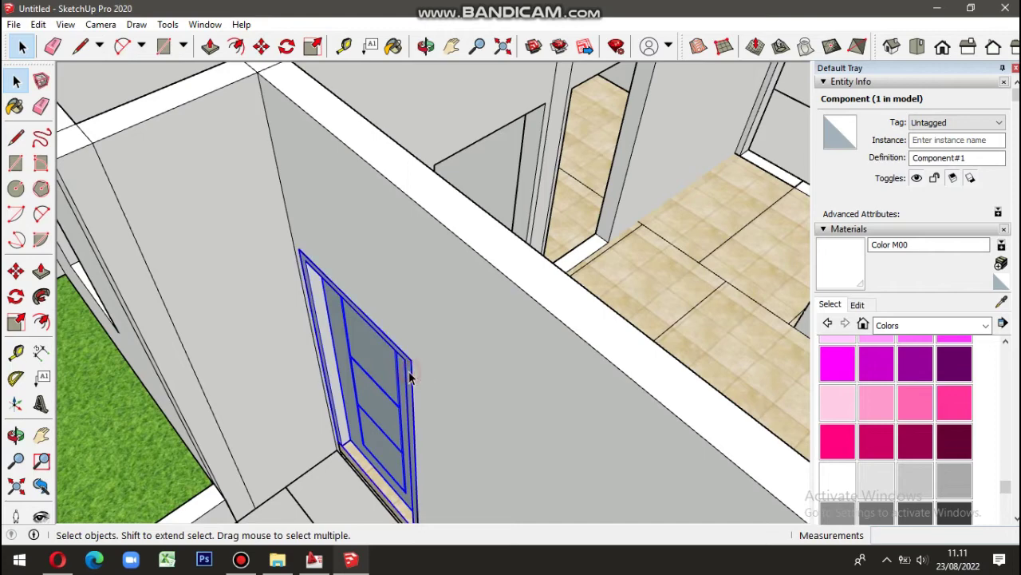
pyautogui.rightClick(409, 378)
pyautogui.click(446, 253)
# Step: Copy the door into the central room and rotate the copy 90°
pyautogui.moveTo(447, 253)
pyautogui.mouseDown(button='middle')
pyautogui.moveTo(381, 342)
pyautogui.moveTo(393, 399)
pyautogui.mouseUp(button='middle')
pyautogui.press('m')
pyautogui.click(394, 399)
pyautogui.press('ctrl')
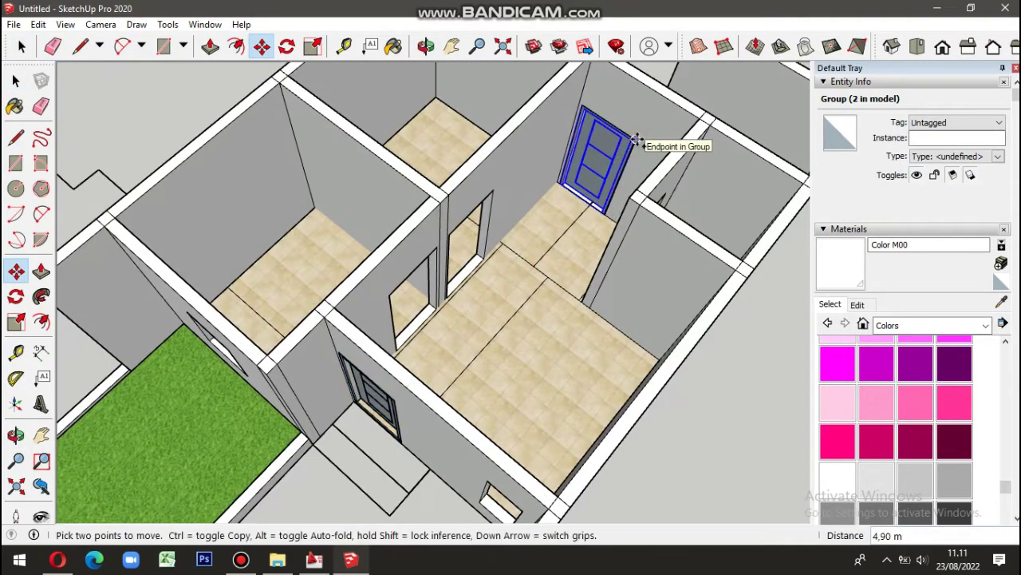
pyautogui.click(636, 139)
pyautogui.click(289, 48)
pyautogui.click(495, 322)
pyautogui.click(538, 355)
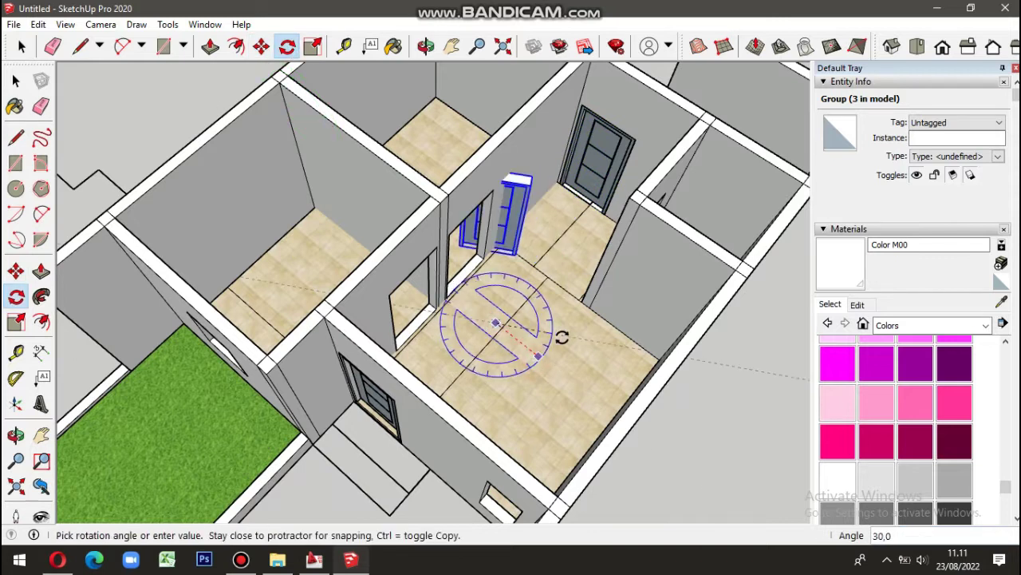
pyautogui.write('0')
pyautogui.press('Return')
# Step: Copy the rotated door into an interior doorway
pyautogui.press('m')
pyautogui.click(492, 327)
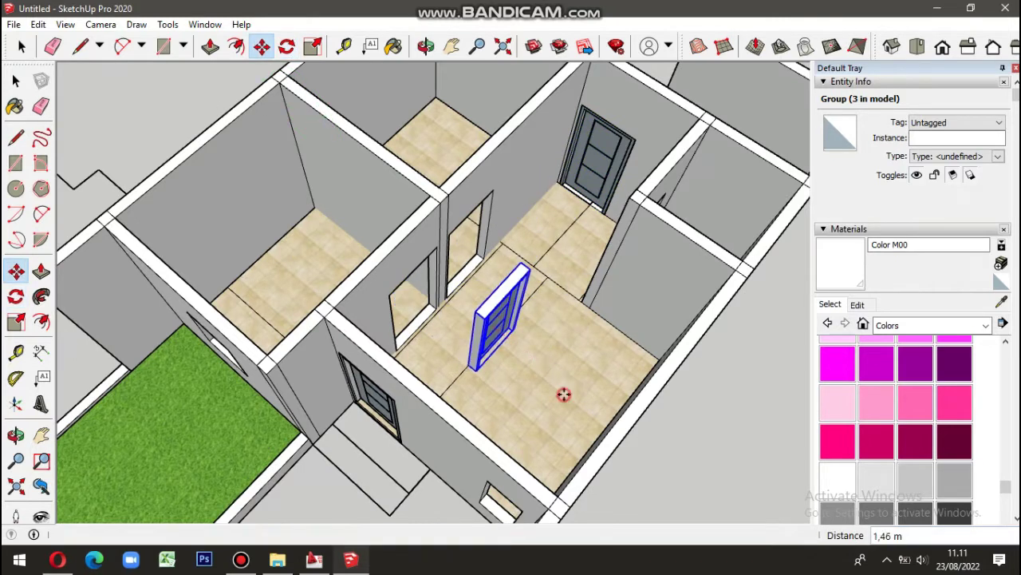
pyautogui.scroll(5, 523, 227)
pyautogui.click(523, 226)
pyautogui.scroll(-5, 522, 226)
pyautogui.press('ctrl')
pyautogui.click(450, 116)
pyautogui.scroll(-5, 565, 319)
pyautogui.press('space')
# Step: Rotate the door in the doorway so it stands upright
pyautogui.moveTo(721, 348)
pyautogui.mouseDown(button='middle')
pyautogui.moveTo(506, 226)
pyautogui.moveTo(748, 338)
pyautogui.mouseUp(button='middle')
pyautogui.scroll(3, 367, 199)
pyautogui.scroll(4, 367, 199)
pyautogui.click(363, 191)
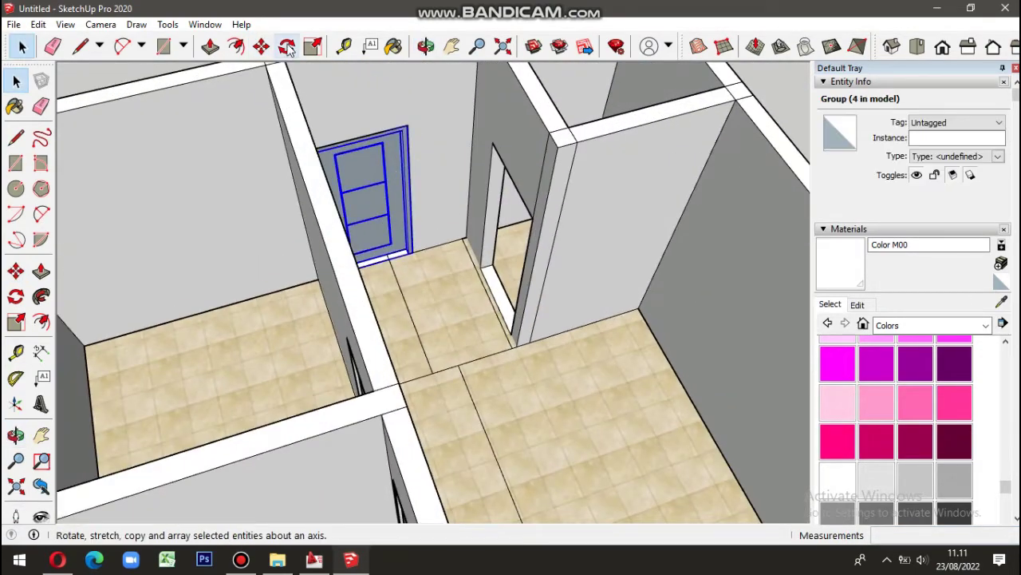
pyautogui.click(287, 46)
pyautogui.click(466, 356)
# Step: Clear the door selection and orbit around the house interior to check the placed doors
pyautogui.press('m')
pyautogui.scroll(-3, 476, 192)
pyautogui.moveTo(510, 231); pyautogui.dragTo(602, 343, button='middle')
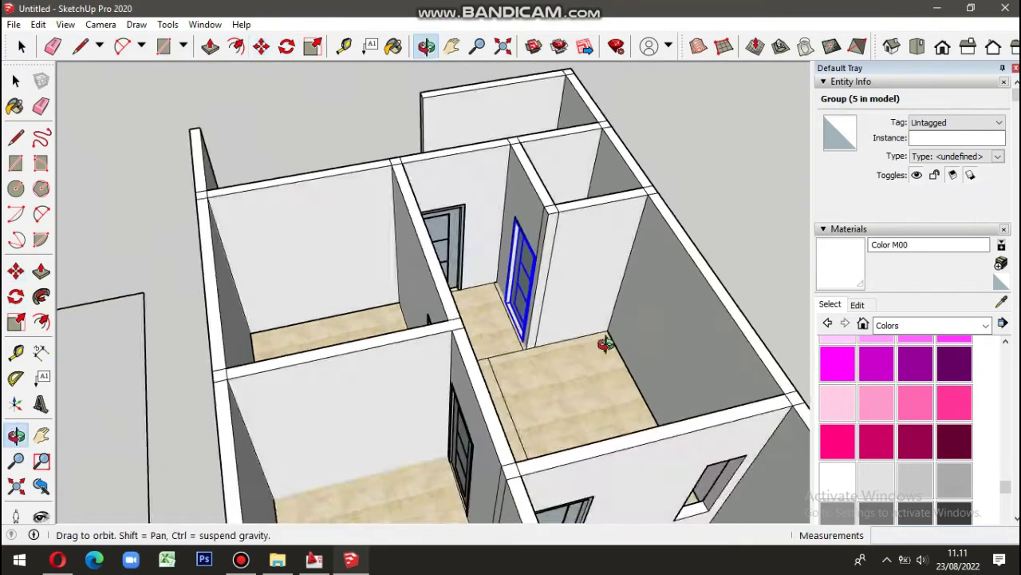
pyautogui.press('space')
pyautogui.click(756, 222)
pyautogui.moveTo(757, 222)
pyautogui.mouseDown(button='middle')
pyautogui.moveTo(726, 303)
pyautogui.moveTo(247, 388)
pyautogui.mouseUp(button='middle')
# Step: Erase the stray lines on the floor
pyautogui.scroll(3, 526, 395)
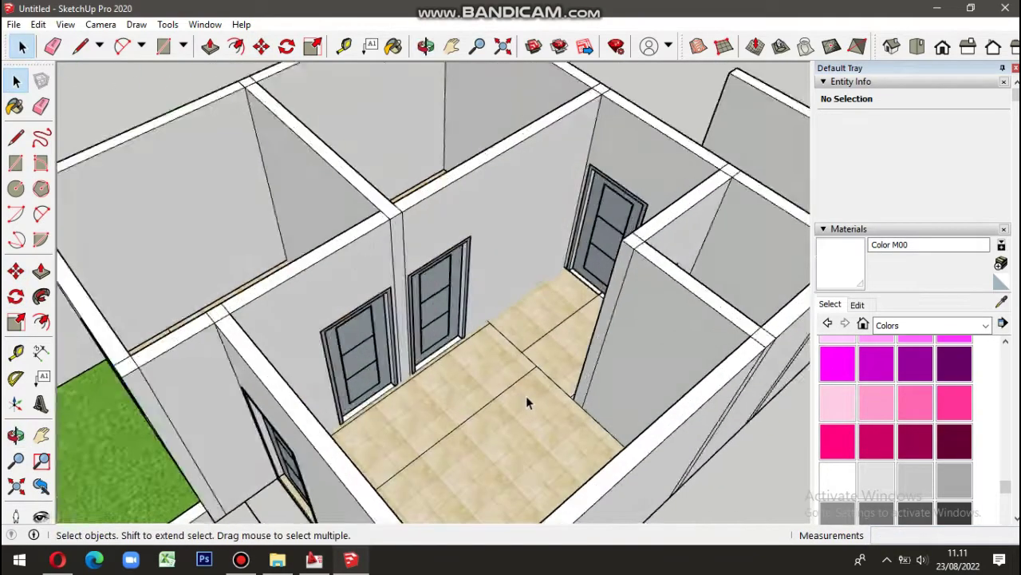
pyautogui.scroll(2, 526, 395)
pyautogui.press('e')
pyautogui.moveTo(542, 361); pyautogui.dragTo(506, 338)
pyautogui.moveTo(498, 326)
pyautogui.mouseDown(button='middle')
pyautogui.moveTo(750, 345)
pyautogui.moveTo(620, 256)
pyautogui.mouseUp(button='middle')
pyautogui.press('space')
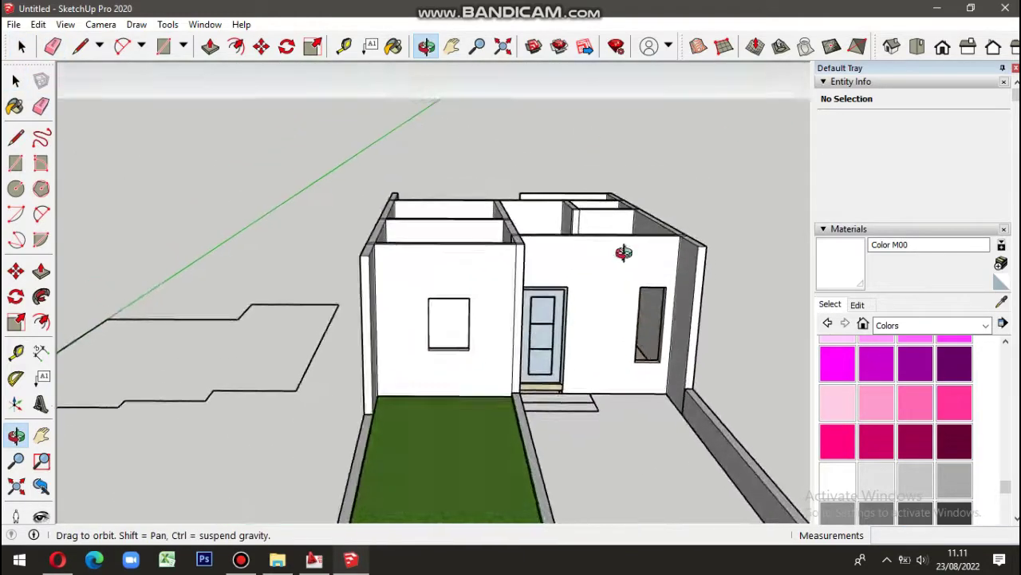
# Step: Push the door face through a wall to form a doorway
pyautogui.scroll(5, 628, 296)
pyautogui.scroll(2, 599, 359)
pyautogui.scroll(-5, 580, 403)
pyautogui.moveTo(468, 387)
pyautogui.mouseDown(button='middle')
pyautogui.moveTo(451, 497)
pyautogui.moveTo(466, 433)
pyautogui.moveTo(476, 450)
pyautogui.mouseUp(button='middle')
pyautogui.scroll(4, 575, 501)
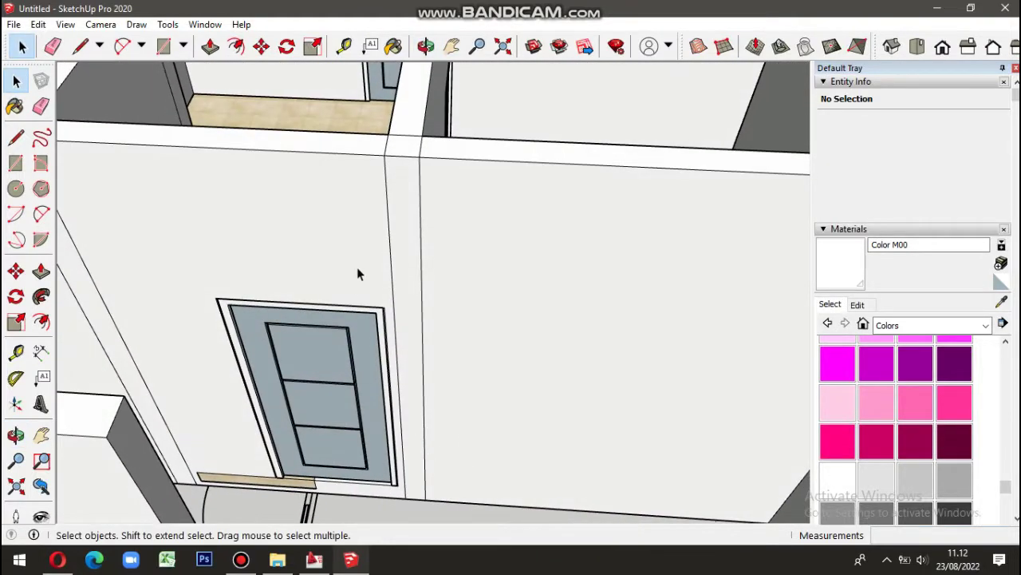
pyautogui.moveTo(486, 430); pyautogui.dragTo(463, 433, button='middle')
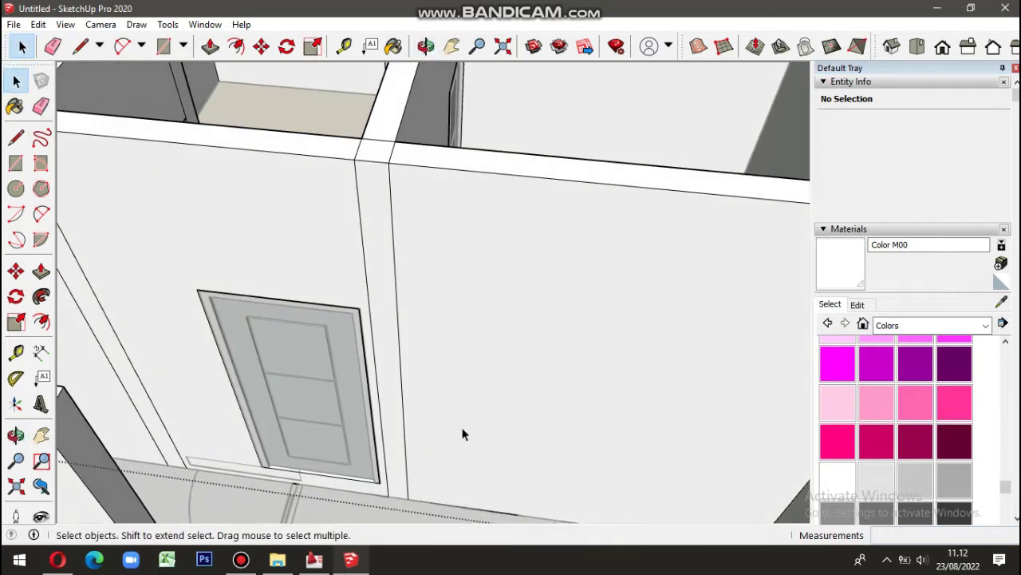
pyautogui.moveTo(188, 463)
pyautogui.mouseDown(button='middle')
pyautogui.moveTo(417, 470)
pyautogui.moveTo(545, 359)
pyautogui.moveTo(661, 447)
pyautogui.mouseUp(button='middle')
pyautogui.click(545, 359)
pyautogui.click(506, 385)
pyautogui.press('space')
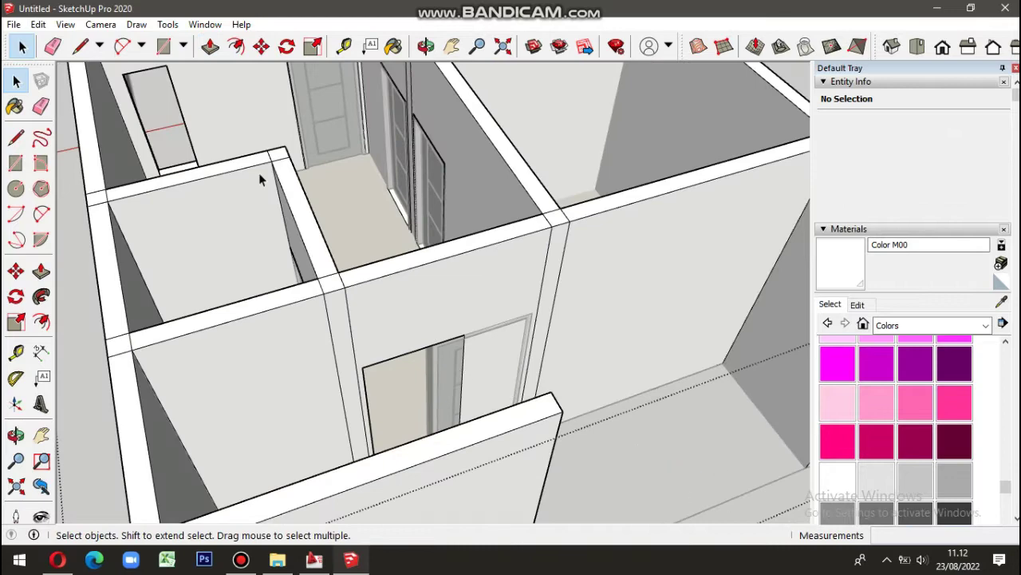
# Step: Move the interior door 0.60 m along its wall
pyautogui.moveTo(260, 180); pyautogui.dragTo(645, 422, button='middle')
pyautogui.scroll(5, 399, 319)
pyautogui.click(399, 319)
pyautogui.scroll(3, 368, 300)
pyautogui.press('m')
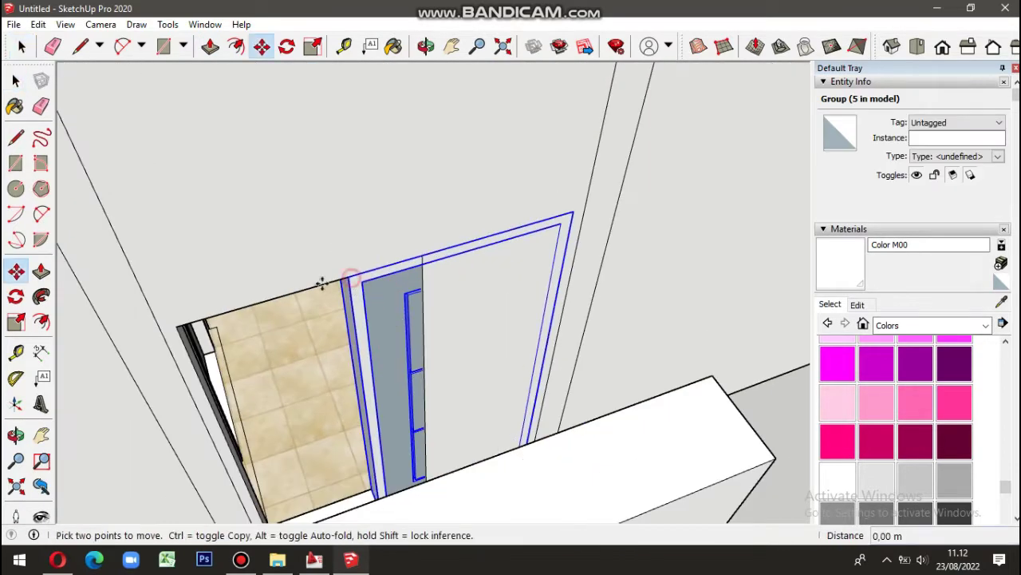
pyautogui.click(322, 283)
pyautogui.press('space')
pyautogui.scroll(-3, 497, 282)
pyautogui.scroll(5, 439, 304)
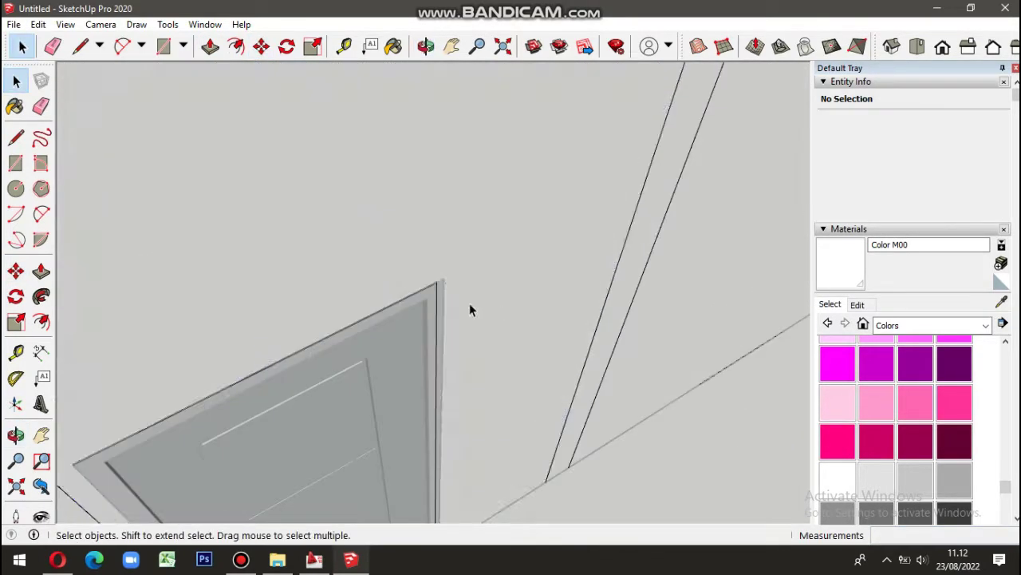
# Step: Push/Pull the door face slightly back into the wall
pyautogui.press('p')
pyautogui.click(437, 300)
pyautogui.scroll(-2, 441, 294)
pyautogui.scroll(-5, 479, 319)
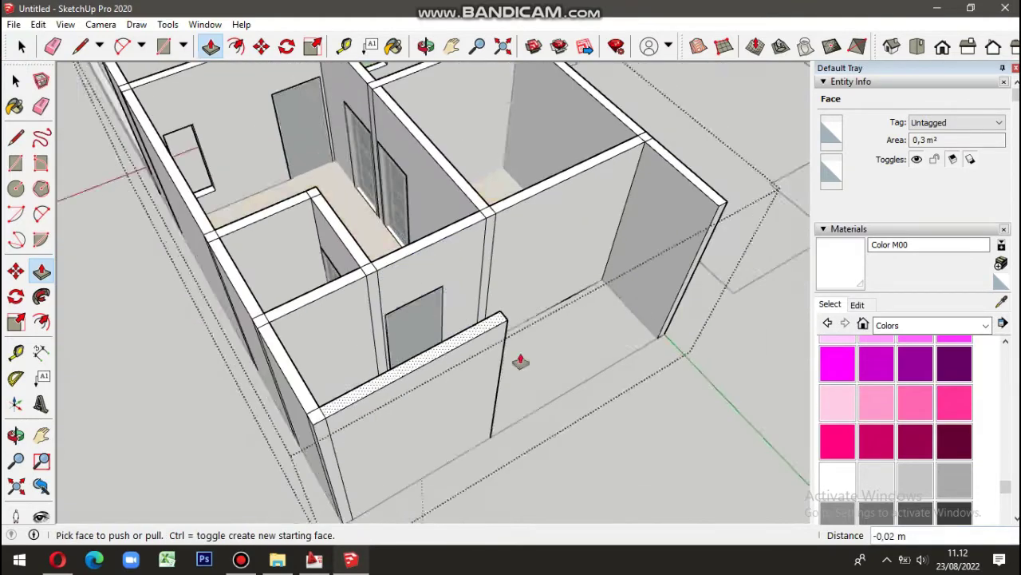
pyautogui.press('space')
# Step: Orbit around the rooms to view the house front from outside
pyautogui.moveTo(525, 360); pyautogui.dragTo(553, 404, button='middle')
pyautogui.scroll(3, 445, 399)
pyautogui.scroll(-3, 442, 391)
pyautogui.scroll(-3, 369, 359)
pyautogui.moveTo(461, 372)
pyautogui.mouseDown(button='middle')
pyautogui.moveTo(470, 301)
pyautogui.moveTo(647, 268)
pyautogui.mouseUp(button='middle')
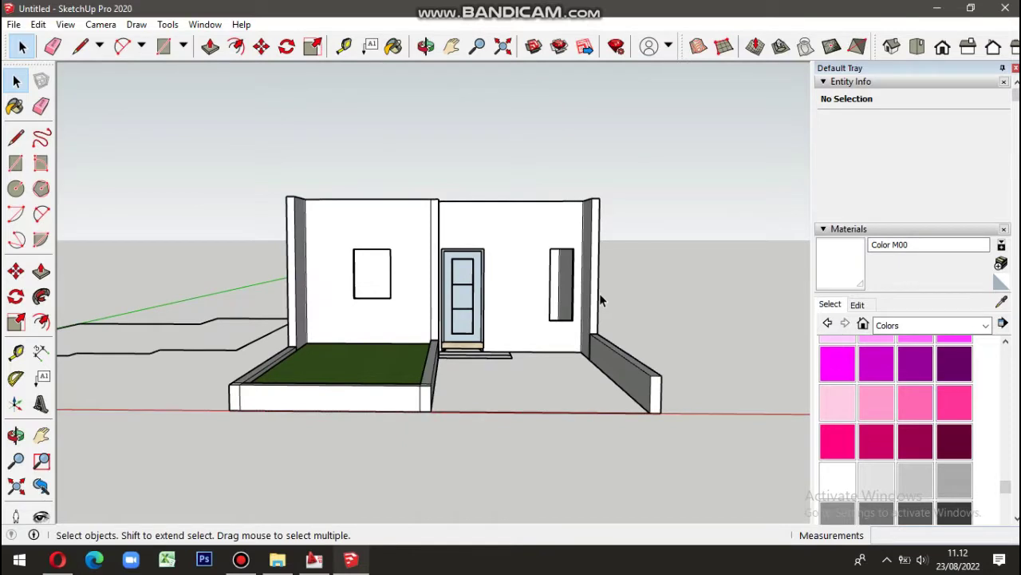
pyautogui.scroll(3, 602, 299)
pyautogui.scroll(2, 513, 312)
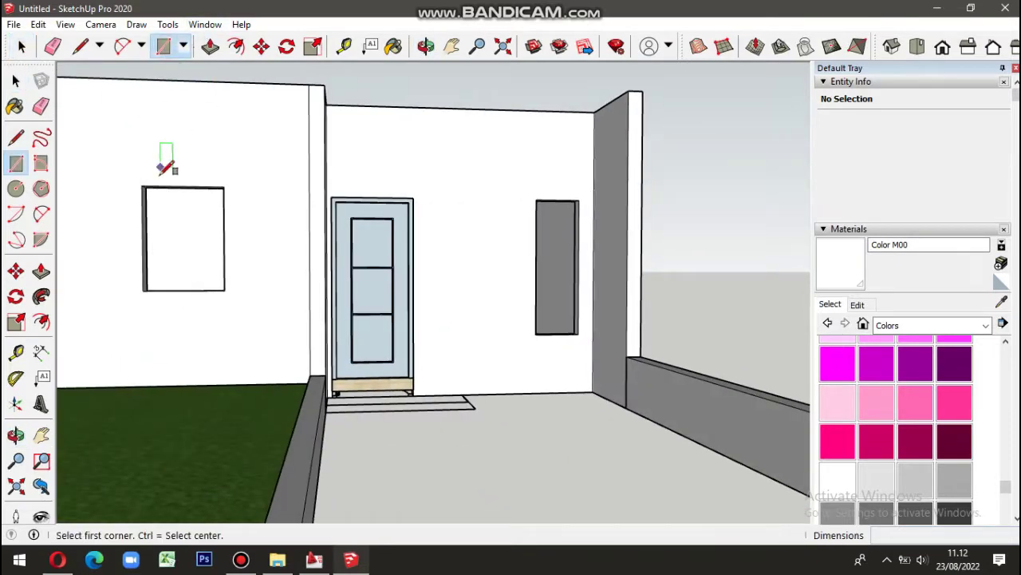
# Step: Draw the window rectangle on the left front wall and offset it inward for the frame
pyautogui.click(224, 290)
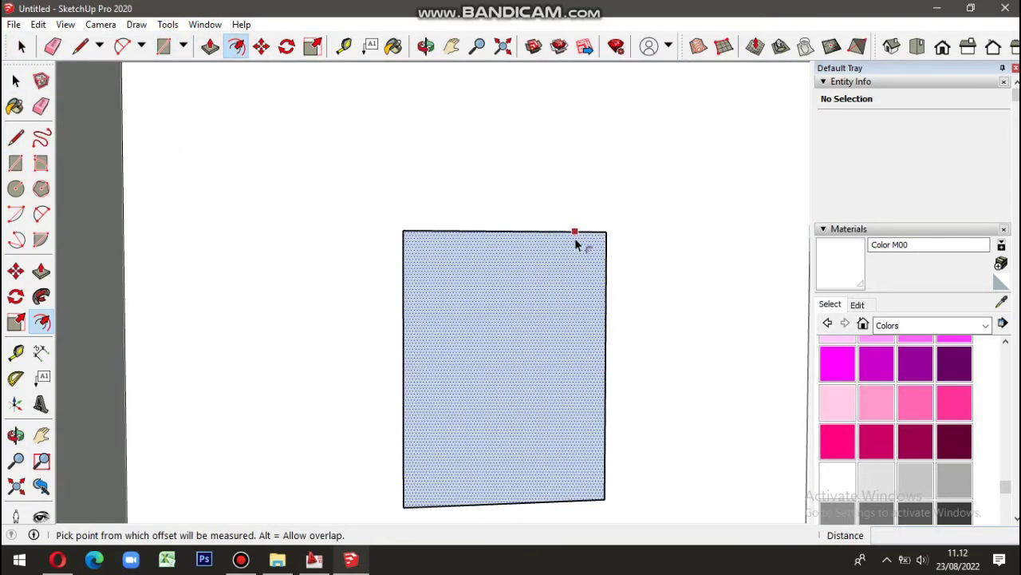
pyautogui.click(574, 233)
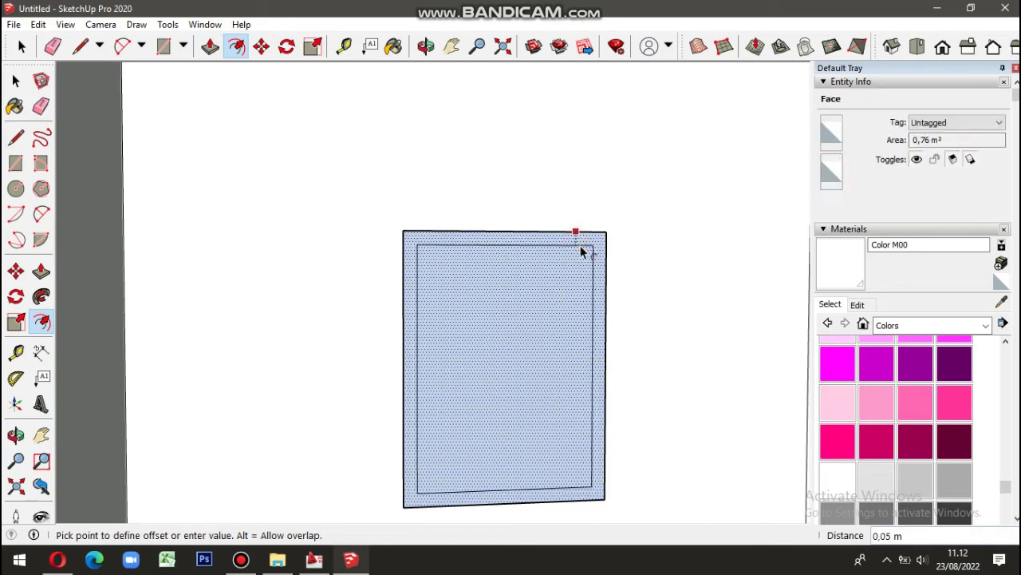
pyautogui.click(581, 253)
pyautogui.press('space')
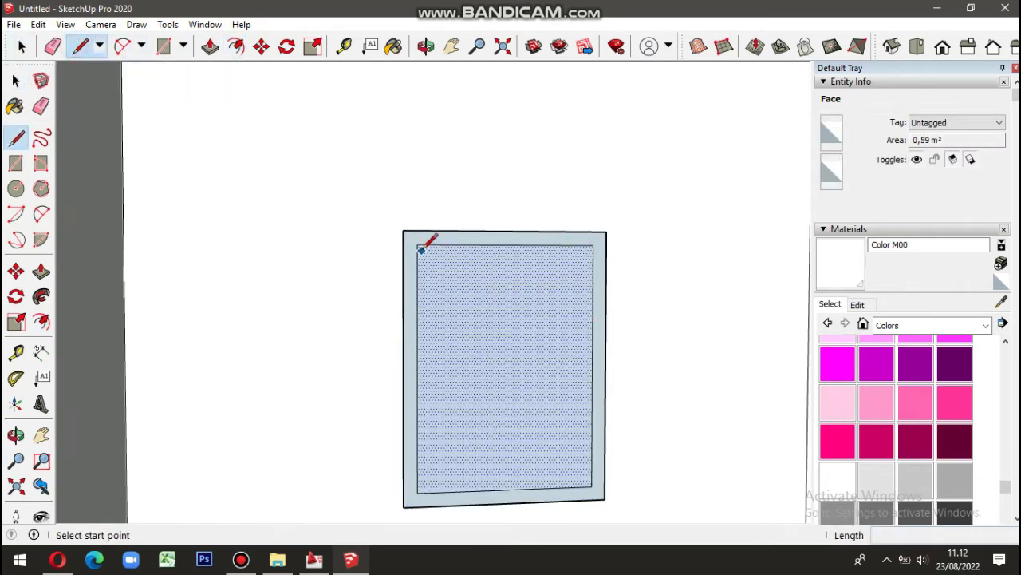
pyautogui.click(421, 249)
pyautogui.scroll(3, 414, 241)
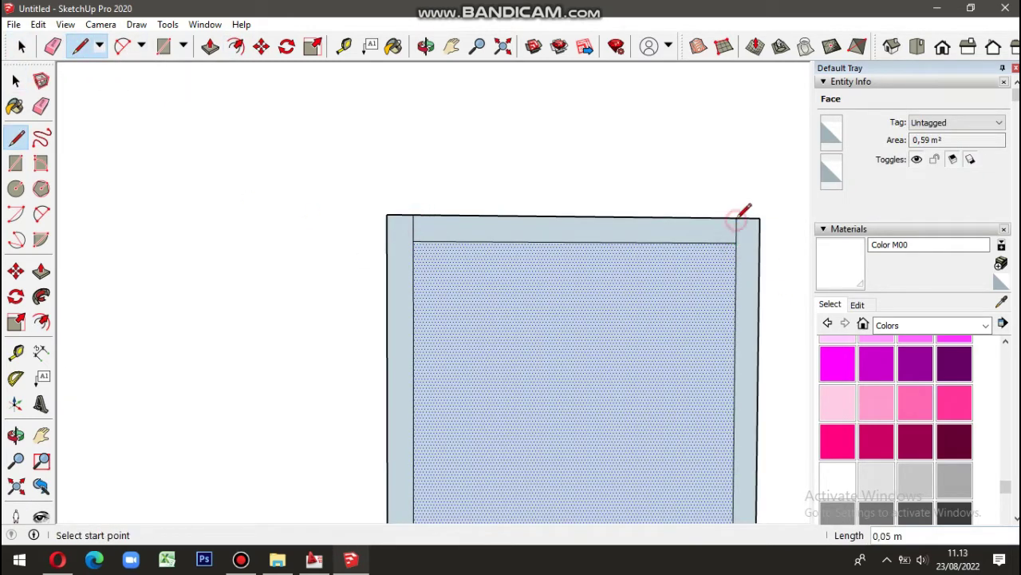
# Step: Copy the frame's top strip down to mid-height as the middle bar
pyautogui.click(712, 233)
pyautogui.press('m')
pyautogui.press('ctrl')
pyautogui.click(737, 231)
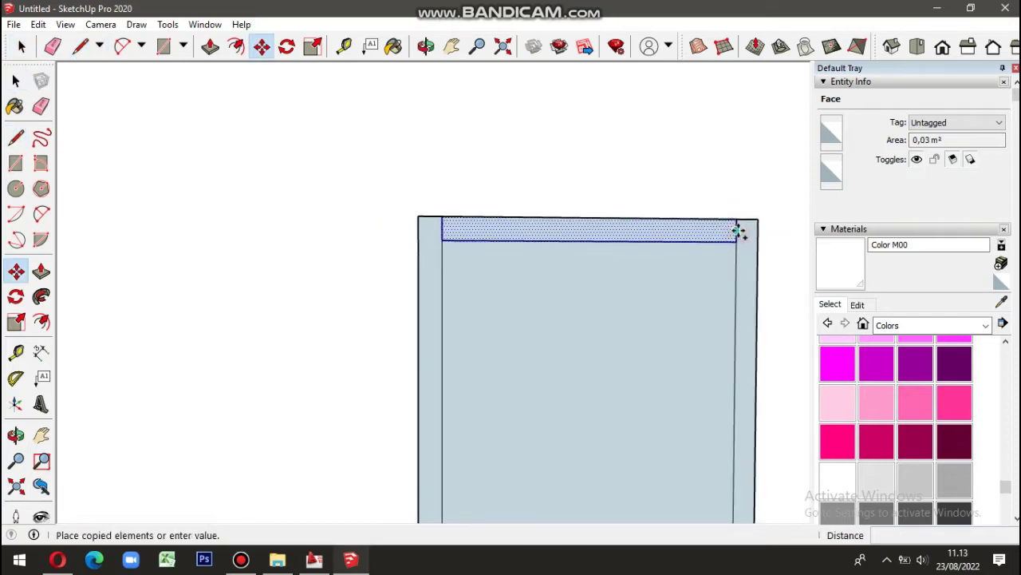
pyautogui.click(737, 383)
pyautogui.scroll(-3, 643, 338)
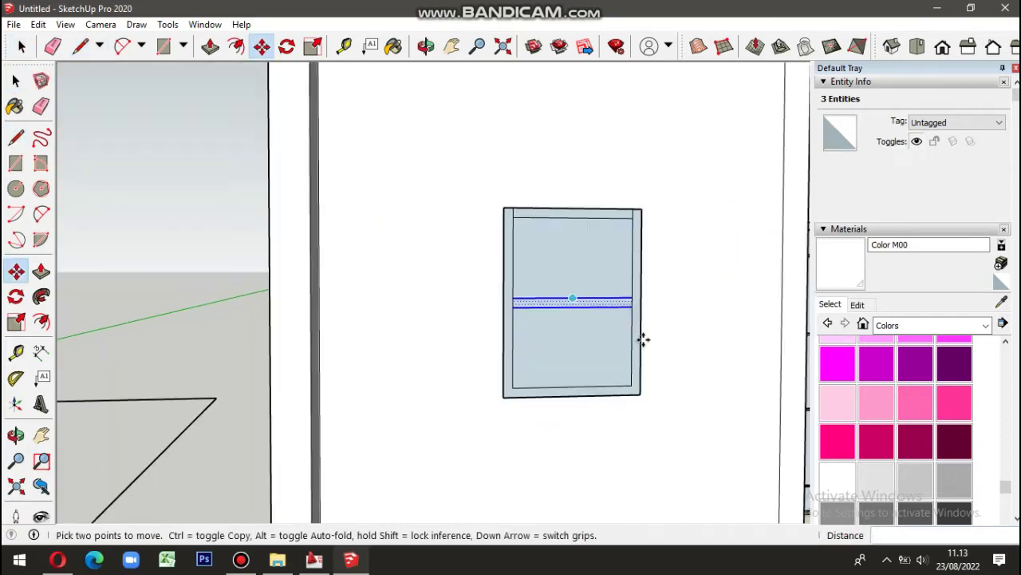
pyautogui.press('space')
# Step: Delete the upper and lower pane faces and erase stray edges
pyautogui.click(543, 276)
pyautogui.press('Delete')
pyautogui.click(573, 357)
pyautogui.scroll(5, 591, 299)
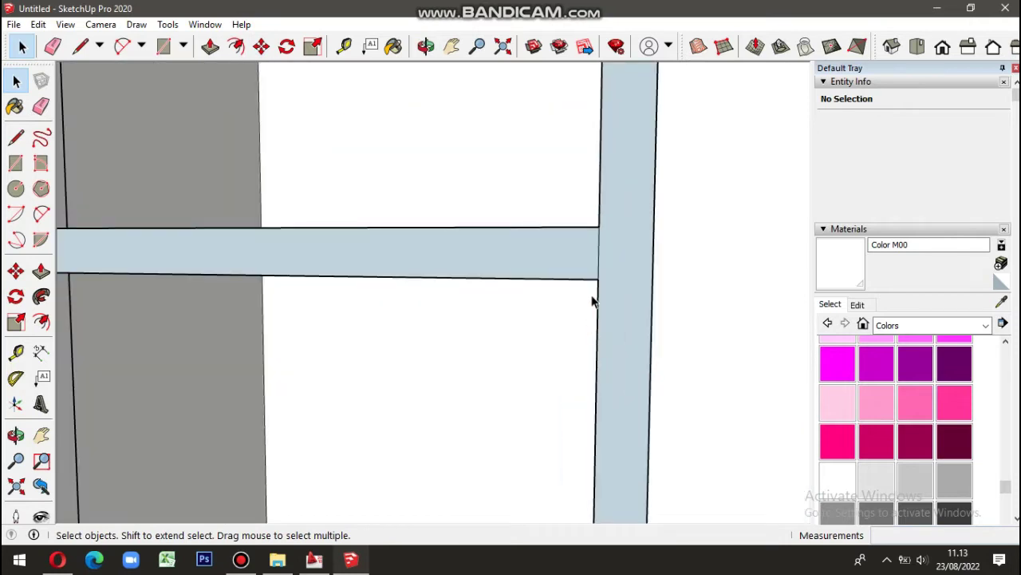
pyautogui.press('e')
pyautogui.scroll(-1, 628, 295)
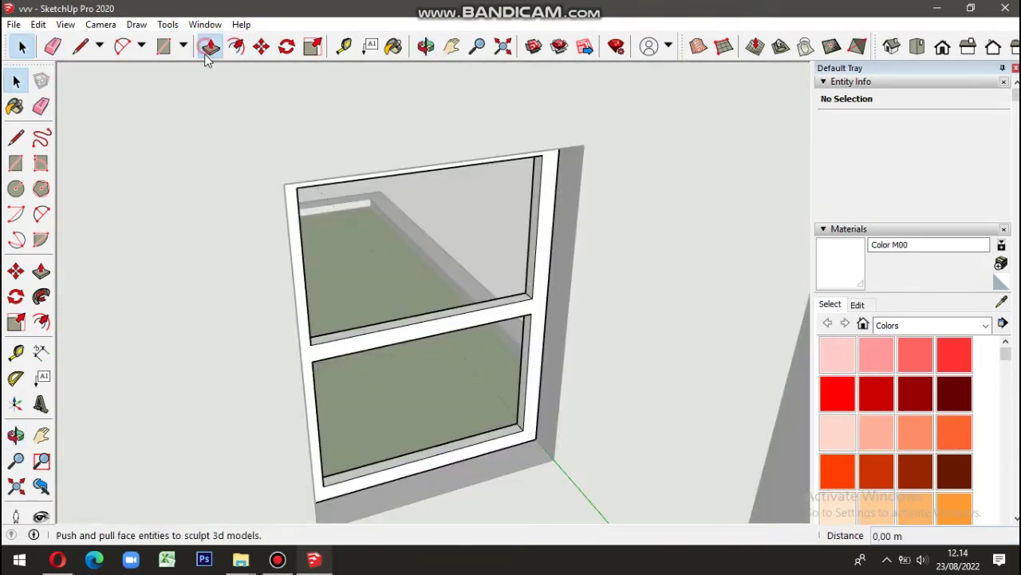
# Step: Extrude the window frame to a depth of 0.11 m
pyautogui.click(209, 46)
pyautogui.scroll(3, 543, 273)
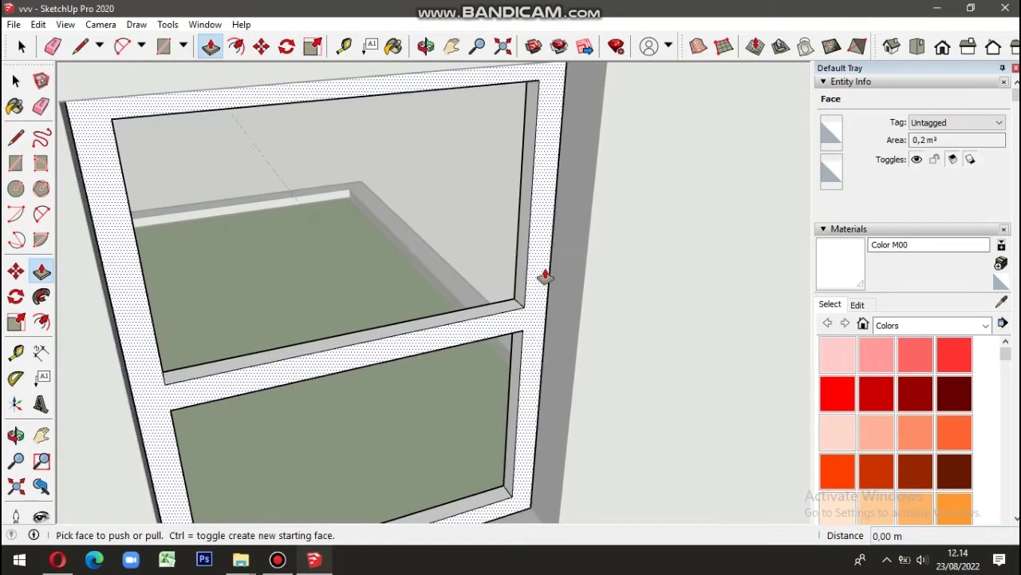
pyautogui.click(542, 274)
pyautogui.click(592, 200)
pyautogui.scroll(-5, 364, 303)
# Step: Copy the finished window to the wall right of the door
pyautogui.press('space')
pyautogui.moveTo(410, 313); pyautogui.dragTo(375, 254, button='middle')
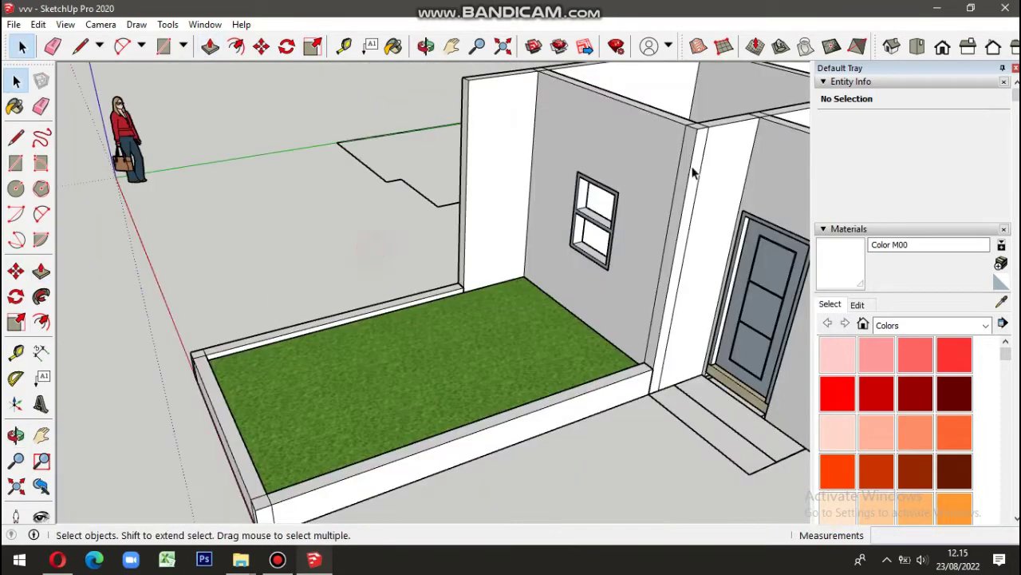
pyautogui.scroll(3, 121, 353)
pyautogui.scroll(-2, 319, 269)
pyautogui.scroll(3, 337, 241)
pyautogui.click(338, 241)
pyautogui.press('m')
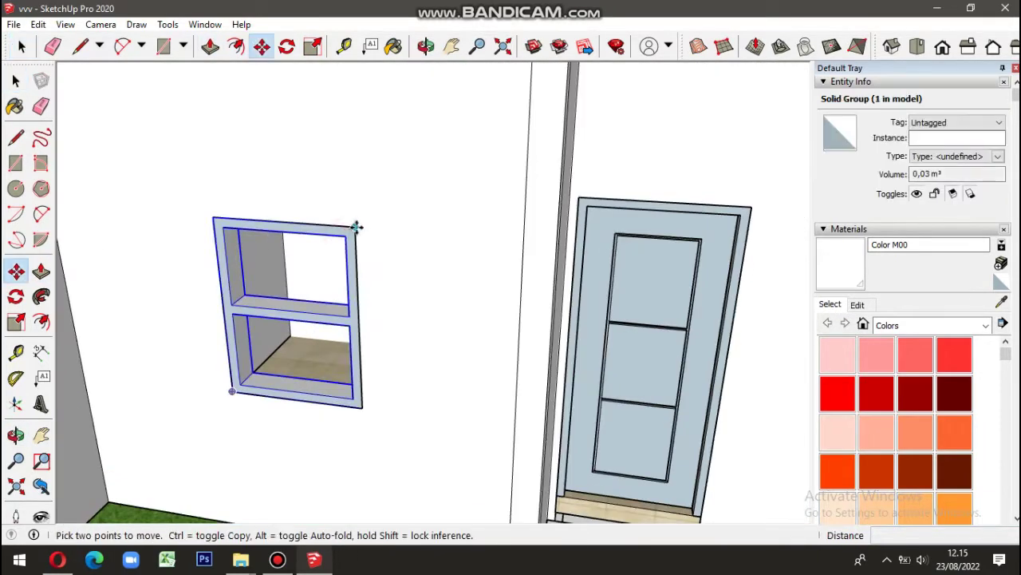
pyautogui.press('ctrl')
pyautogui.click(356, 226)
pyautogui.scroll(-3, 356, 226)
pyautogui.click(787, 235)
pyautogui.scroll(3, 780, 269)
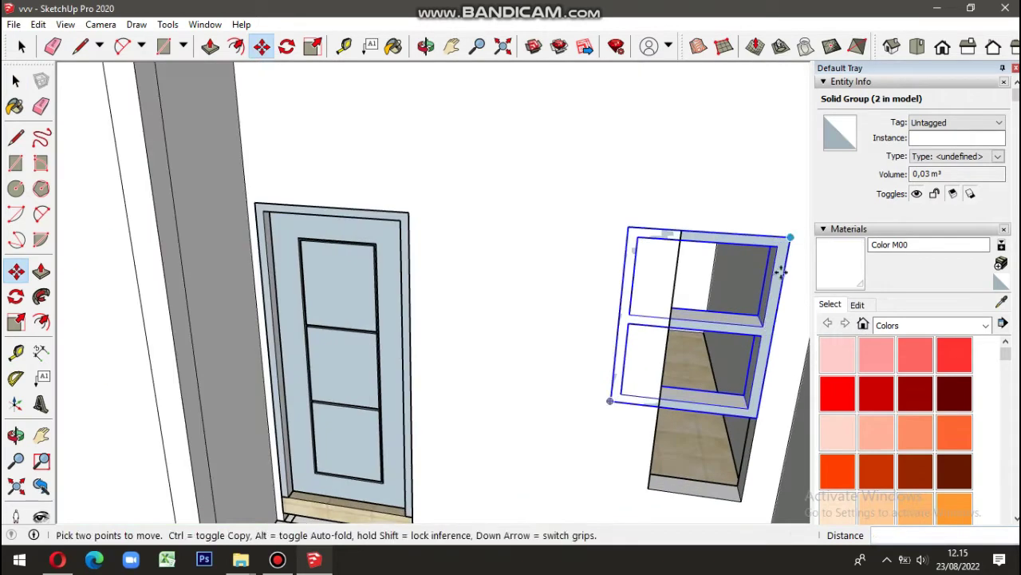
pyautogui.press('space')
# Step: Stretch the copied window taller by moving its lower part
pyautogui.moveTo(551, 175); pyautogui.dragTo(664, 421)
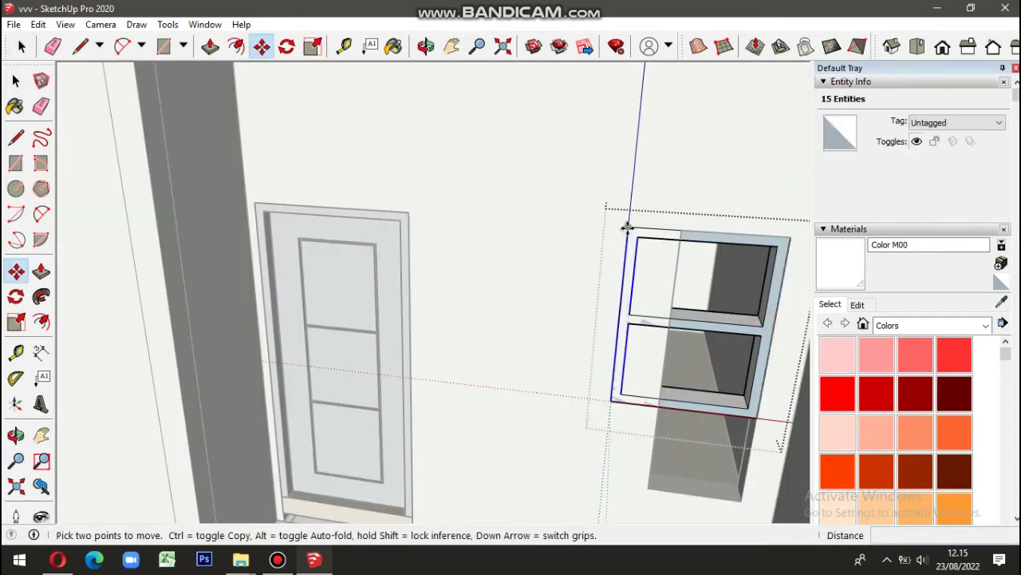
pyautogui.moveTo(572, 232); pyautogui.dragTo(525, 301, button='middle')
pyautogui.press('space')
pyautogui.press('m')
pyautogui.press('space')
# Step: Copy the middle bar lower in the window to create a third pane
pyautogui.scroll(2, 636, 210)
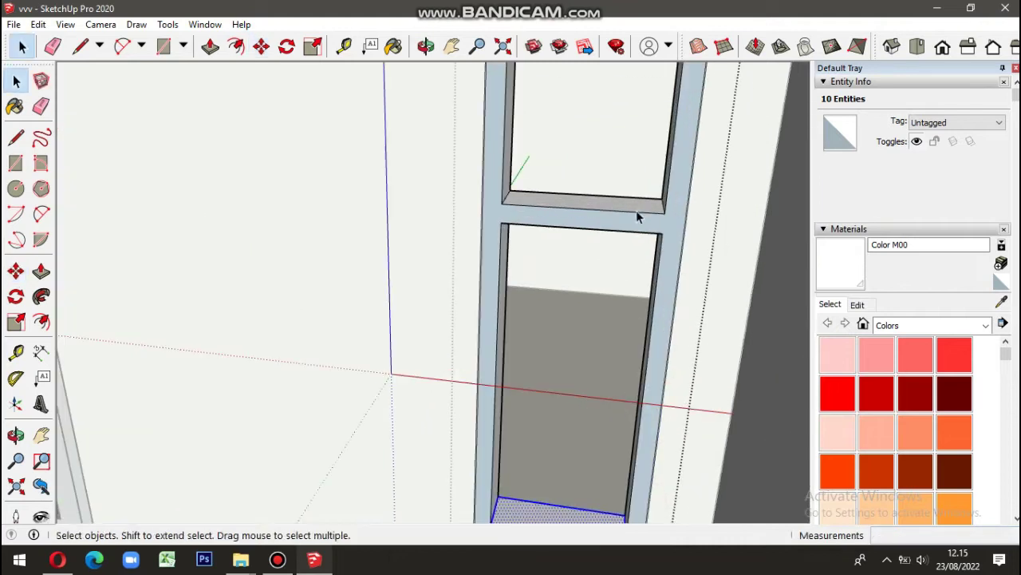
pyautogui.click(638, 207)
pyautogui.scroll(2, 638, 207)
pyautogui.press('m')
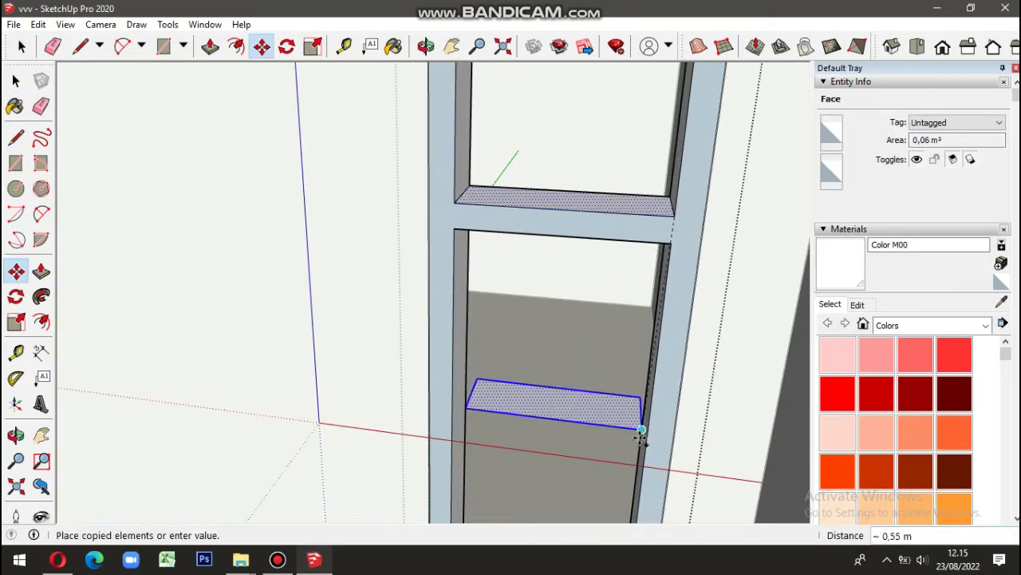
pyautogui.click(645, 444)
pyautogui.scroll(-3, 648, 399)
pyautogui.scroll(1, 644, 296)
pyautogui.scroll(2, 639, 288)
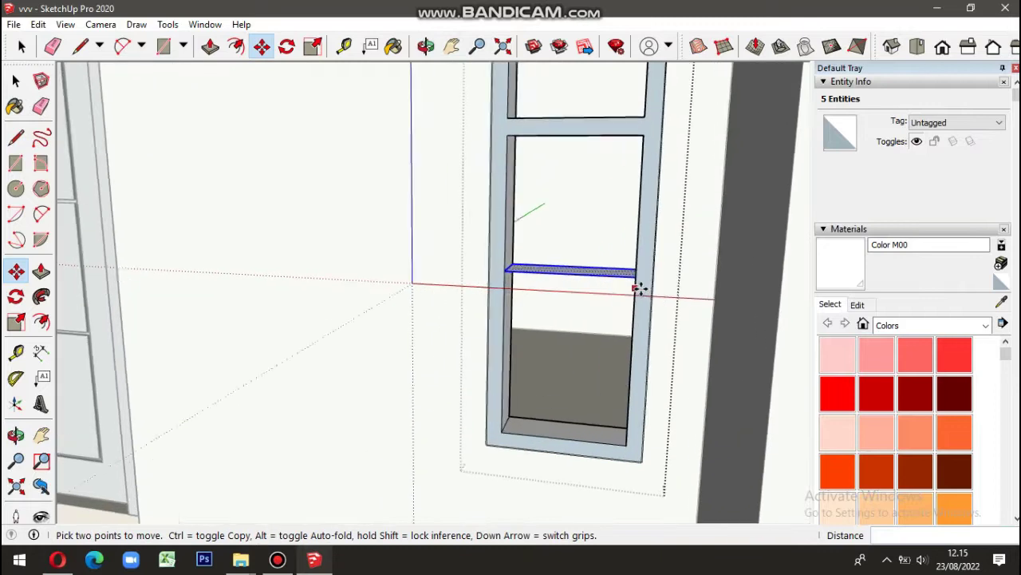
# Step: Thicken the new bar to 0.04 m
pyautogui.press('p')
pyautogui.scroll(2, 636, 280)
pyautogui.click(630, 285)
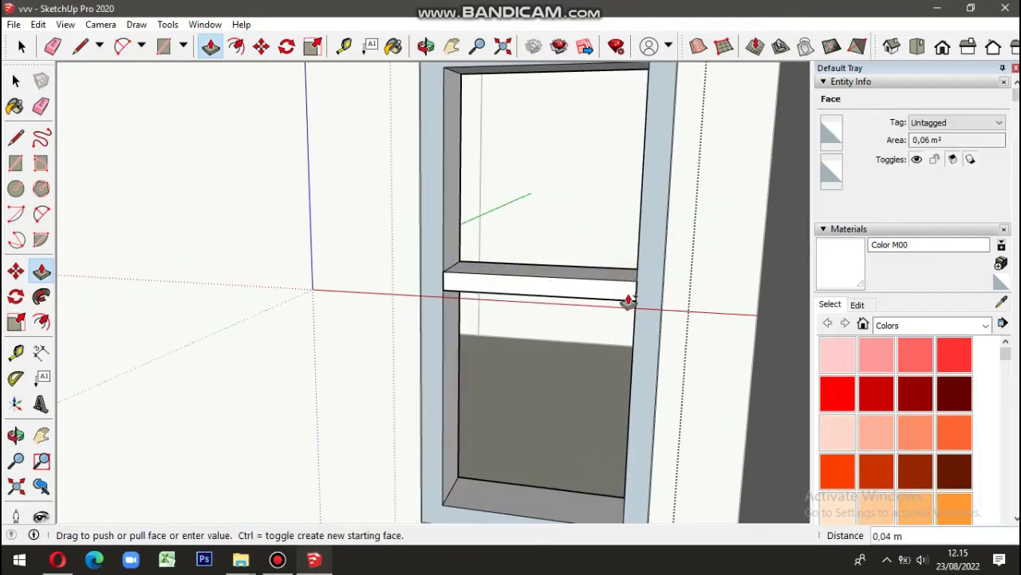
pyautogui.click(628, 304)
pyautogui.scroll(-3, 612, 356)
pyautogui.press('space')
pyautogui.scroll(-2, 736, 301)
# Step: Pick Wood Veneer 01 from the Wood materials and paint the right and left window frames
pyautogui.moveTo(736, 301); pyautogui.dragTo(650, 380, button='middle')
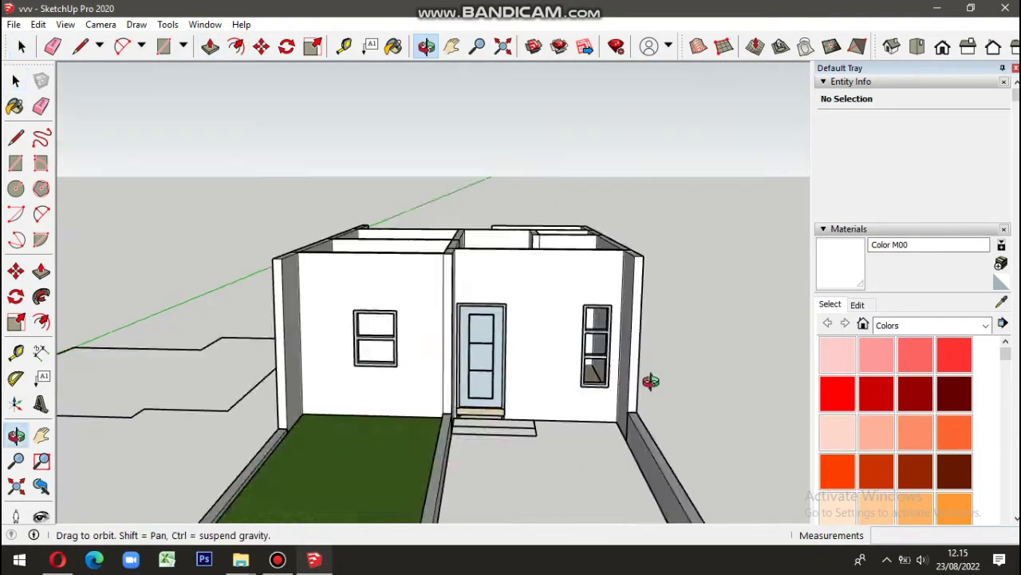
pyautogui.click(922, 325)
pyautogui.click(922, 520)
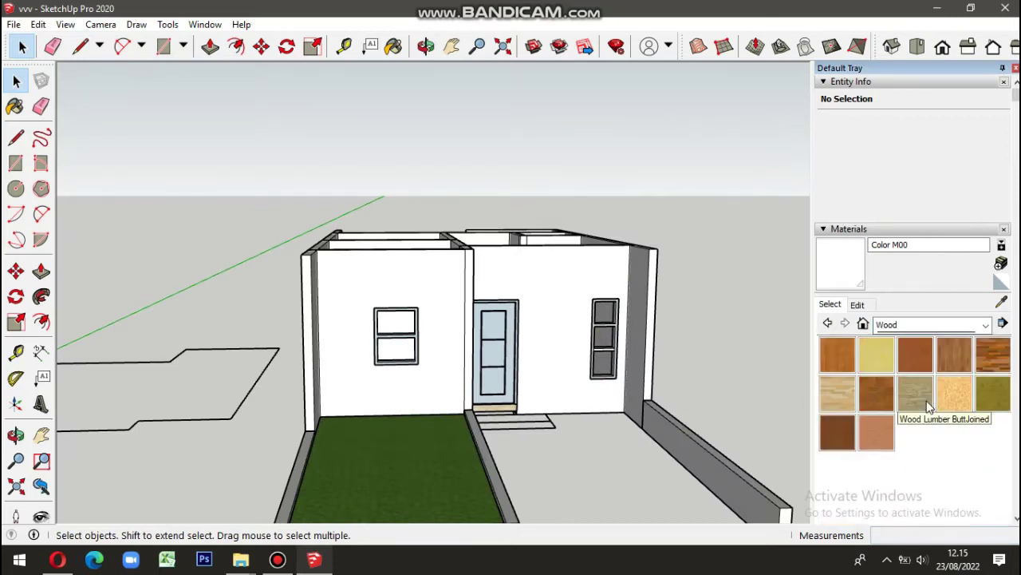
pyautogui.click(837, 433)
pyautogui.scroll(5, 604, 326)
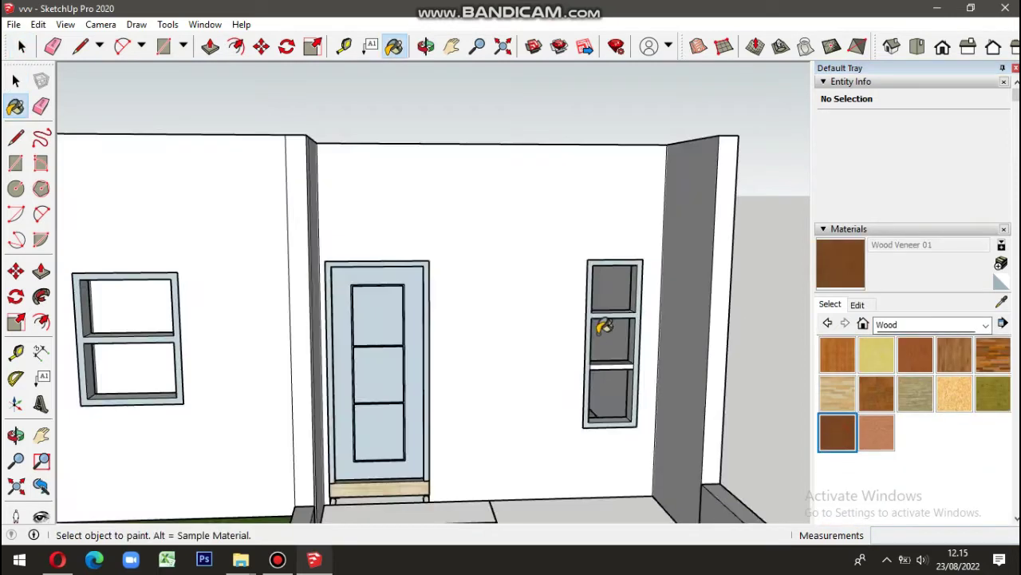
pyautogui.scroll(3, 596, 281)
pyautogui.click(595, 281)
pyautogui.scroll(-2, 228, 296)
pyautogui.scroll(2, 194, 294)
pyautogui.click(194, 294)
pyautogui.scroll(1, 276, 333)
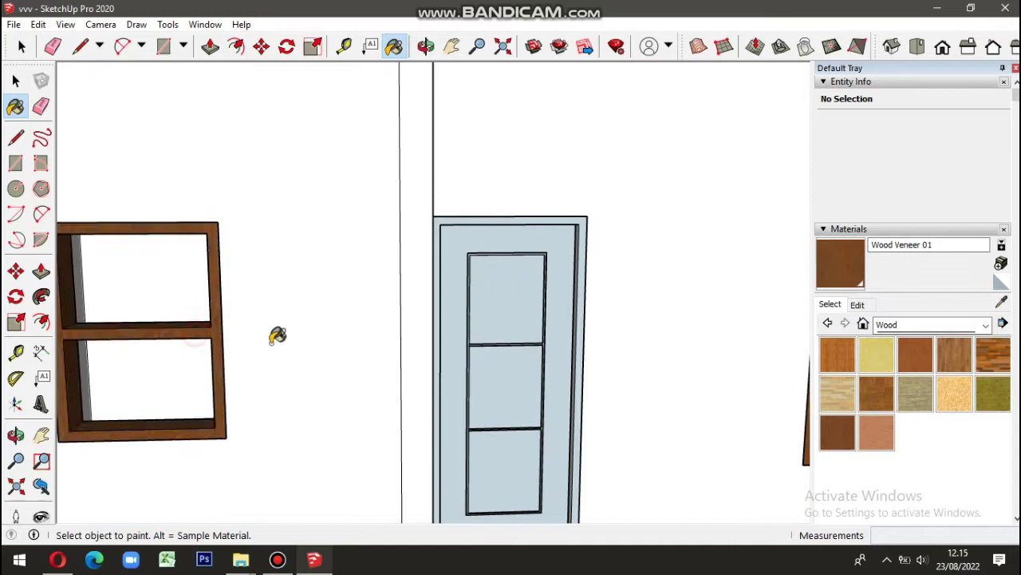
pyautogui.scroll(-5, 471, 360)
# Step: Paint the front door with Wood Veneer 01
pyautogui.press('space')
pyautogui.scroll(2, 465, 338)
pyautogui.scroll(4, 479, 311)
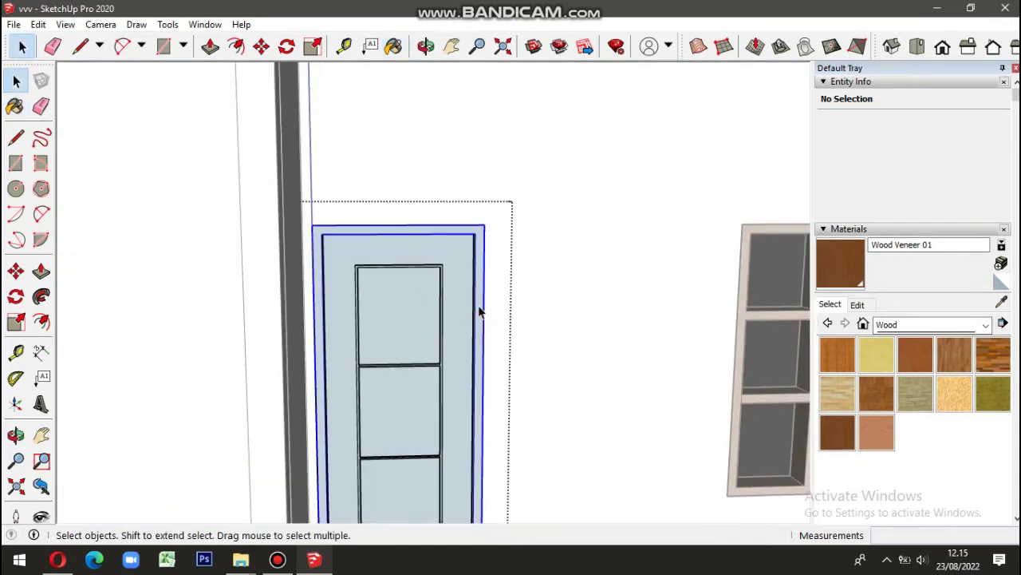
pyautogui.click(479, 311)
pyautogui.press('b')
pyautogui.click(399, 359)
pyautogui.scroll(-5, 399, 358)
# Step: Open an interior door group and paint its panel with Wood Veneer 01
pyautogui.moveTo(447, 343); pyautogui.dragTo(476, 319, button='middle')
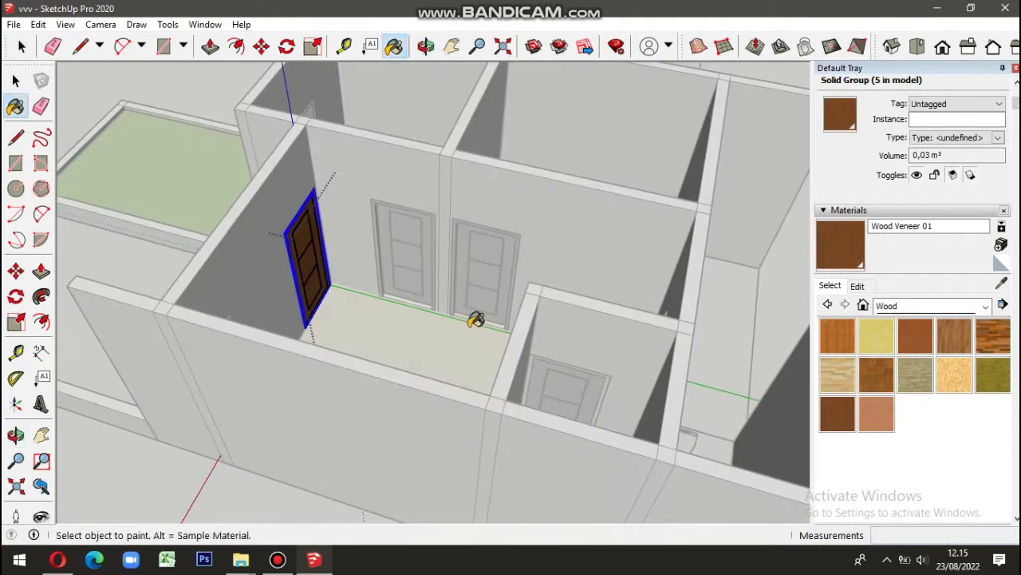
pyautogui.press('space')
pyautogui.scroll(-3, 675, 359)
pyautogui.click(675, 360)
pyautogui.moveTo(675, 360); pyautogui.dragTo(679, 402, button='middle')
pyautogui.scroll(3, 680, 402)
pyautogui.scroll(4, 487, 249)
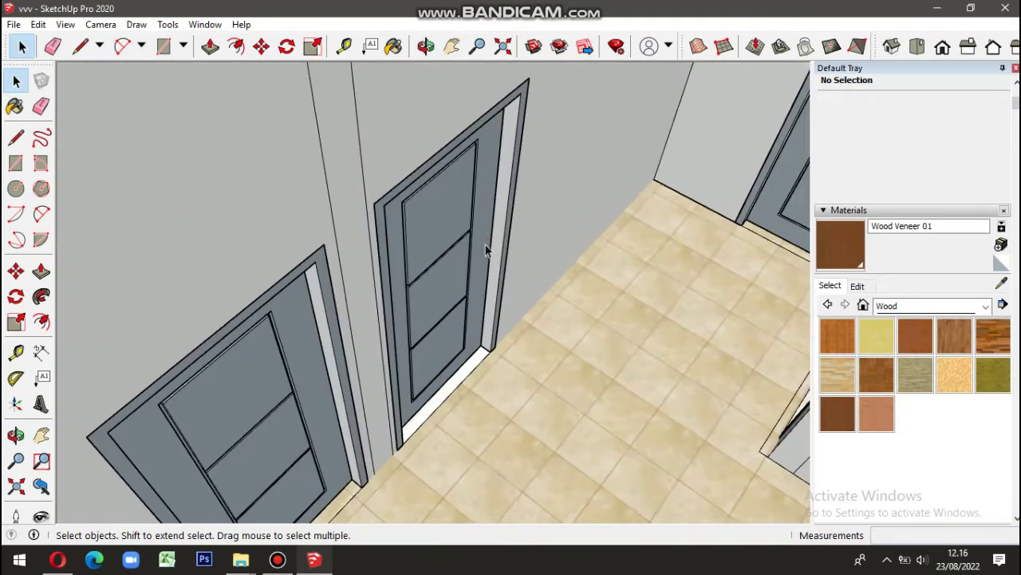
pyautogui.doubleClick(486, 249)
pyautogui.doubleClick(481, 240)
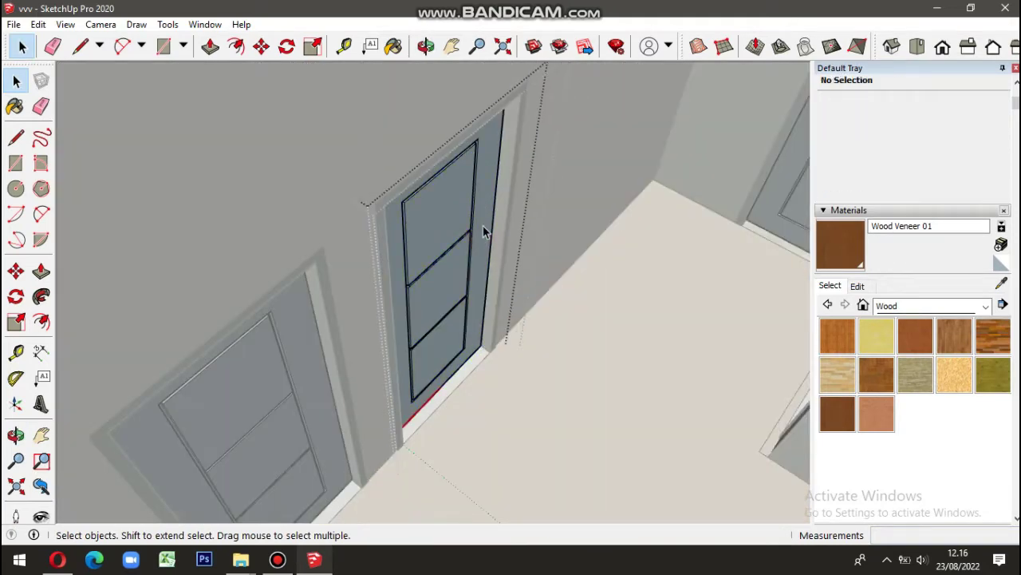
pyautogui.press('b')
pyautogui.moveTo(485, 217); pyautogui.dragTo(483, 297, button='middle')
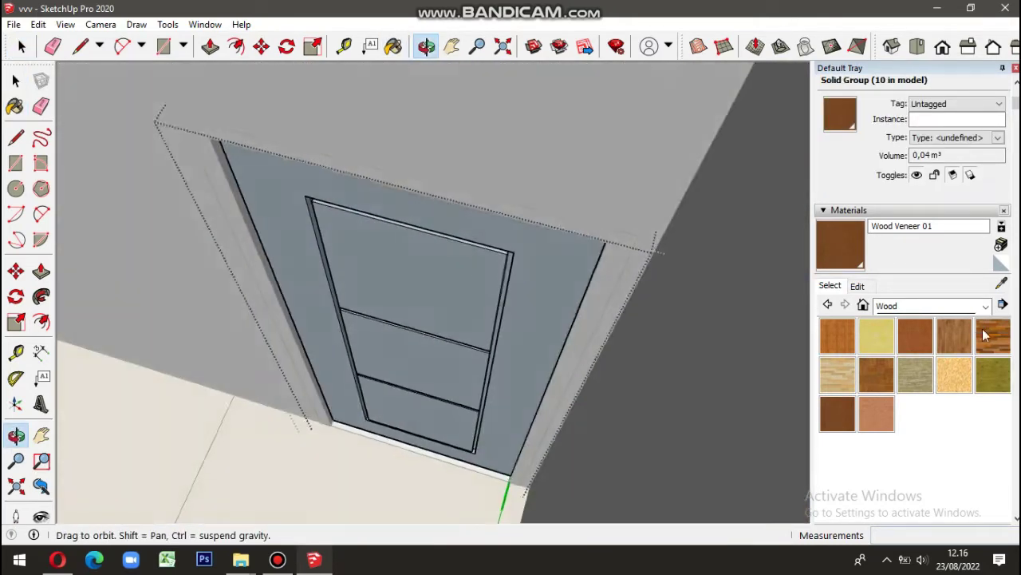
pyautogui.click(482, 297)
# Step: Paint the whole interior door and its frame brown, then leave the door group
pyautogui.press('space')
pyautogui.press('Escape')
pyautogui.scroll(2, 285, 210)
pyautogui.click(290, 205)
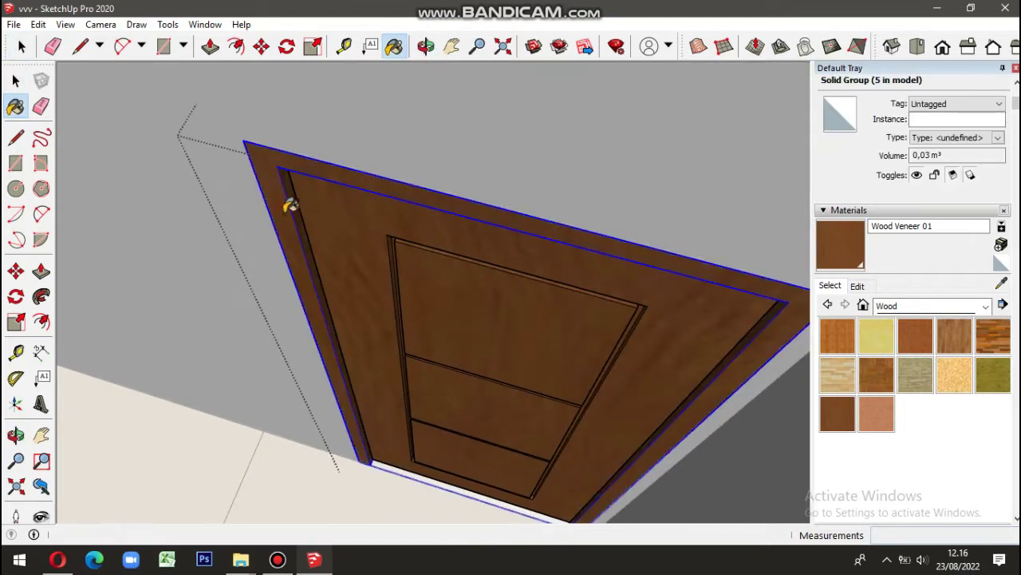
pyautogui.press('b')
pyautogui.scroll(-5, 533, 337)
pyautogui.press('space')
pyautogui.scroll(3, 533, 337)
pyautogui.press('Escape')
pyautogui.scroll(3, 519, 292)
pyautogui.scroll(2, 519, 292)
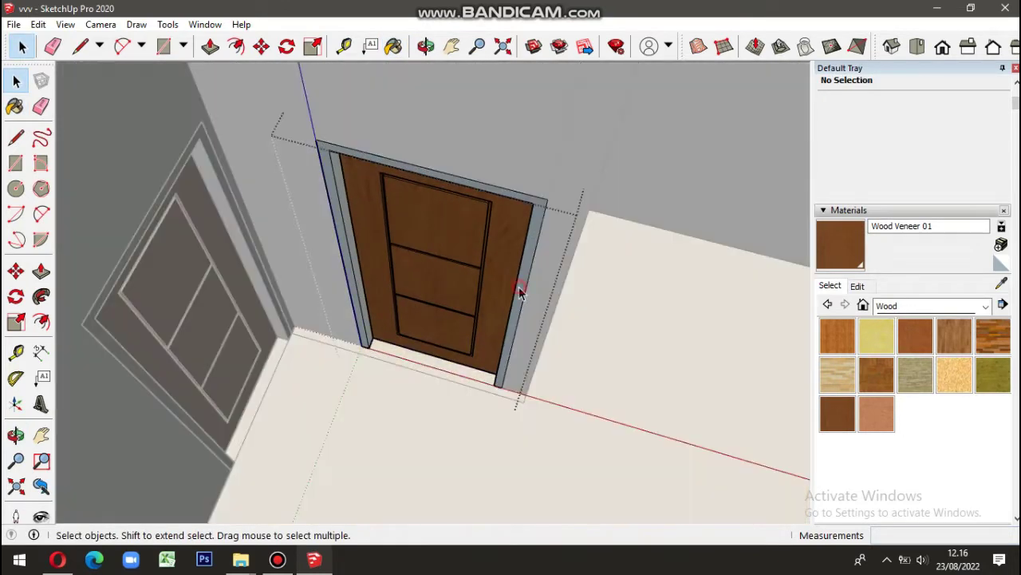
pyautogui.press('Escape')
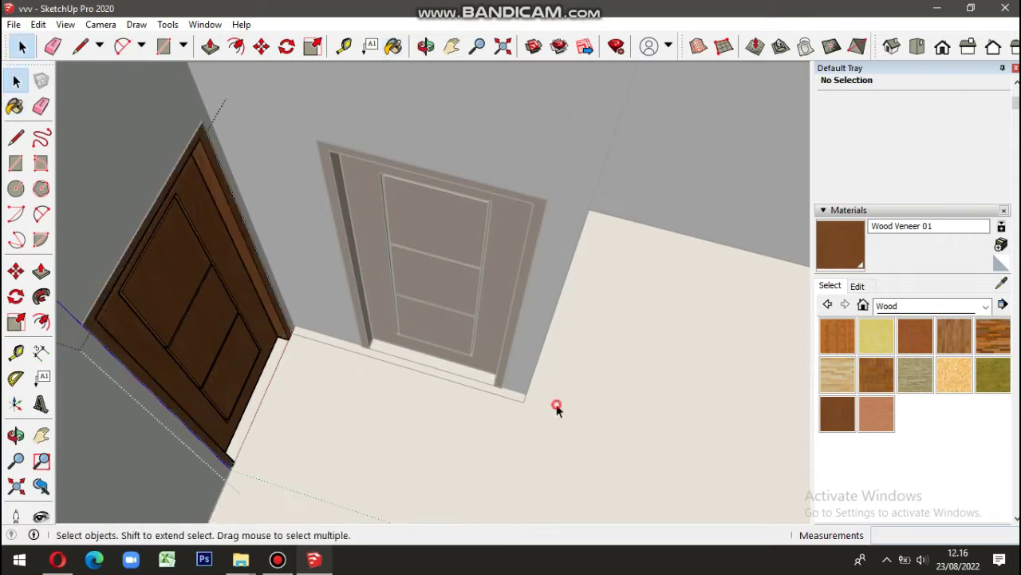
# Step: Select the lower door for Wood Veneer 01 painting and review the whole house
pyautogui.scroll(-5, 302, 314)
pyautogui.scroll(4, 498, 486)
pyautogui.scroll(2, 471, 475)
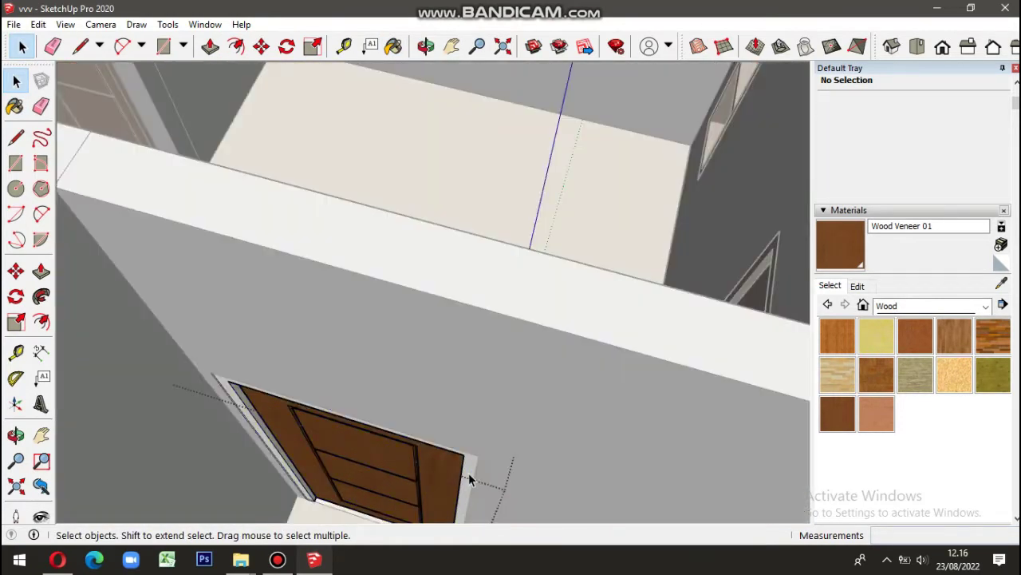
pyautogui.click(470, 482)
pyautogui.press('b')
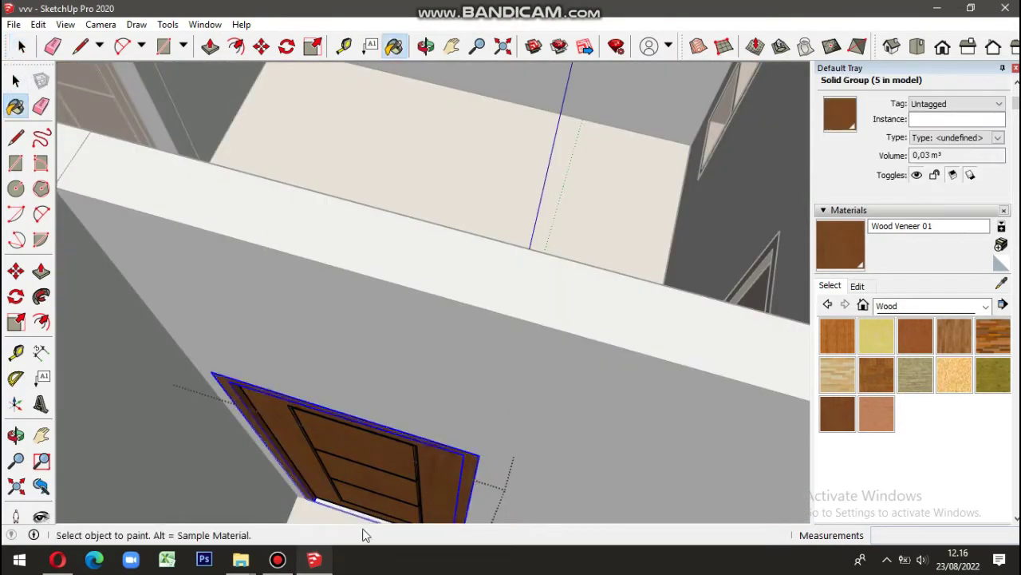
pyautogui.scroll(-2, 431, 363)
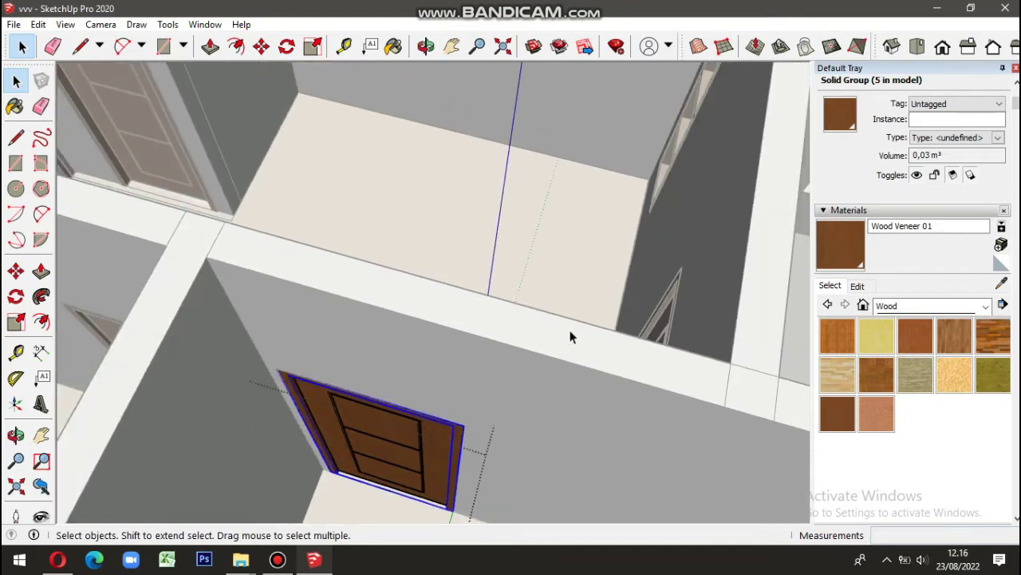
pyautogui.scroll(-4, 570, 337)
pyautogui.scroll(-3, 401, 296)
pyautogui.moveTo(598, 319); pyautogui.dragTo(642, 335, button='middle')
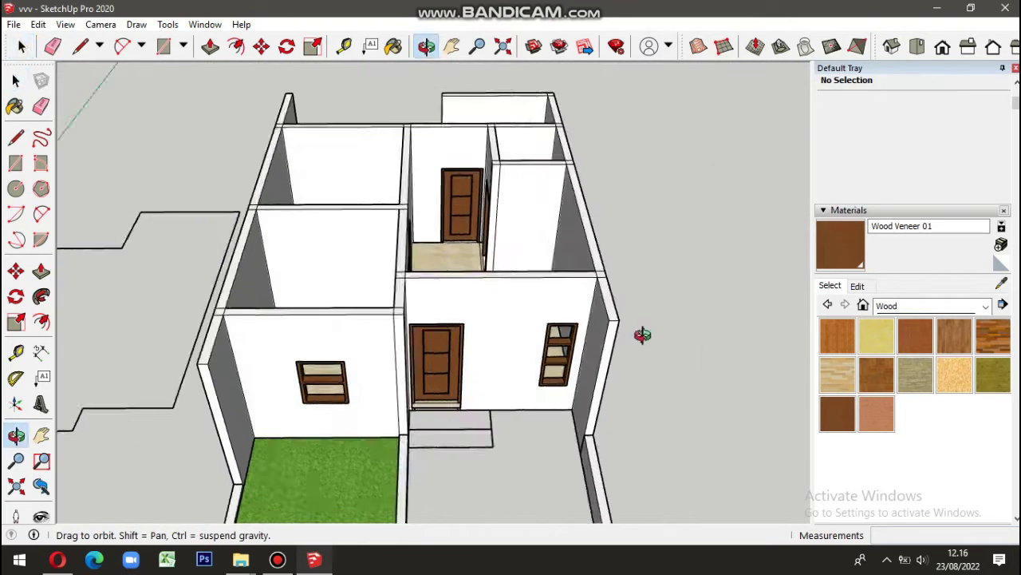
pyautogui.press('space')
pyautogui.scroll(3, 654, 367)
pyautogui.scroll(-4, 695, 358)
# Step: Unhide all geometry and erase the leftover roof
pyautogui.moveTo(695, 359); pyautogui.dragTo(591, 335, button='middle')
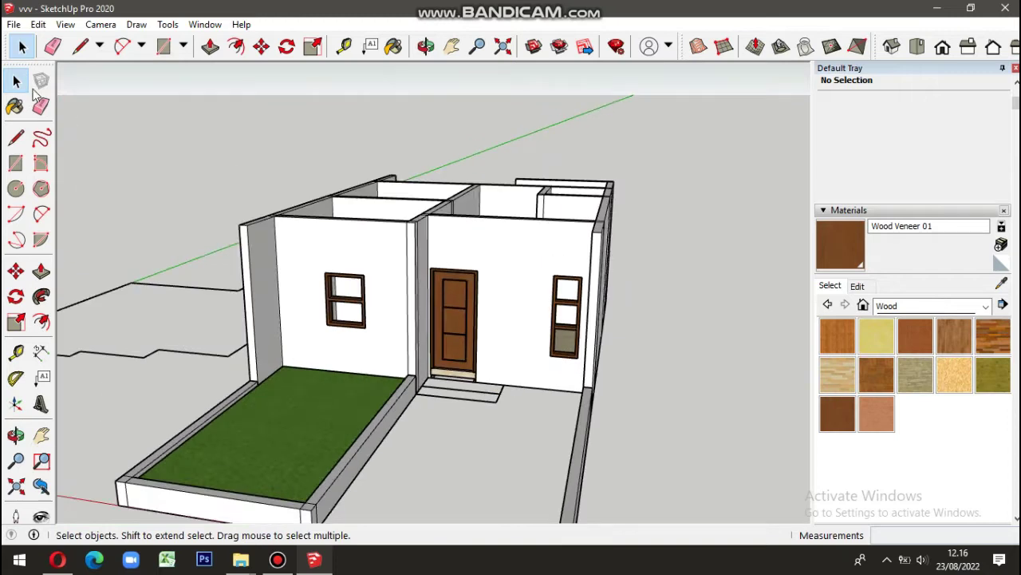
pyautogui.click(37, 24)
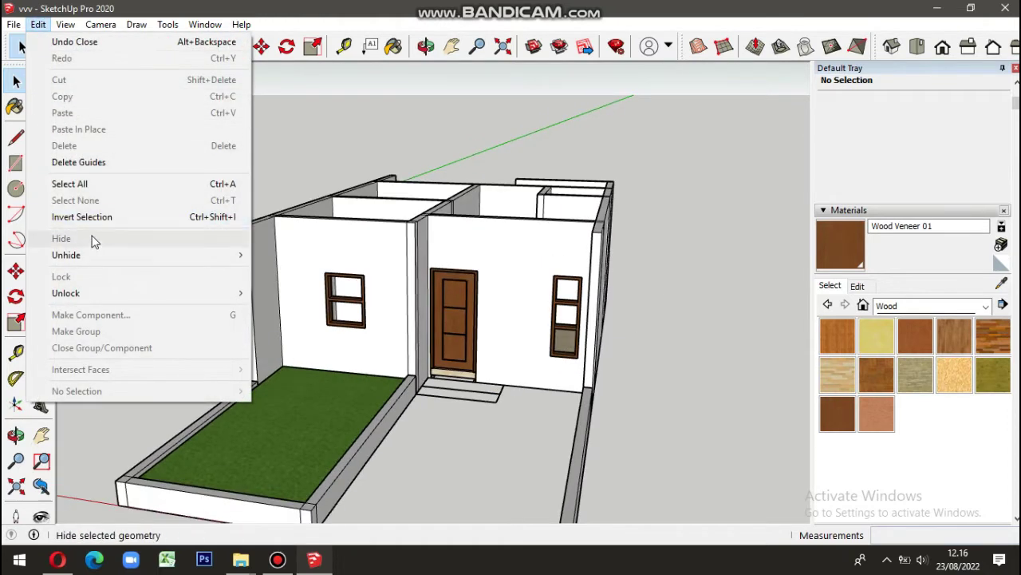
pyautogui.click(278, 285)
pyautogui.scroll(-2, 678, 333)
pyautogui.scroll(4, 543, 251)
pyautogui.moveTo(678, 332)
pyautogui.mouseDown(button='middle')
pyautogui.moveTo(559, 263)
pyautogui.moveTo(343, 376)
pyautogui.mouseUp(button='middle')
pyautogui.rightClick(541, 239)
pyautogui.click(562, 260)
# Step: Copy the wood window onto an interior room wall
pyautogui.scroll(3, 335, 384)
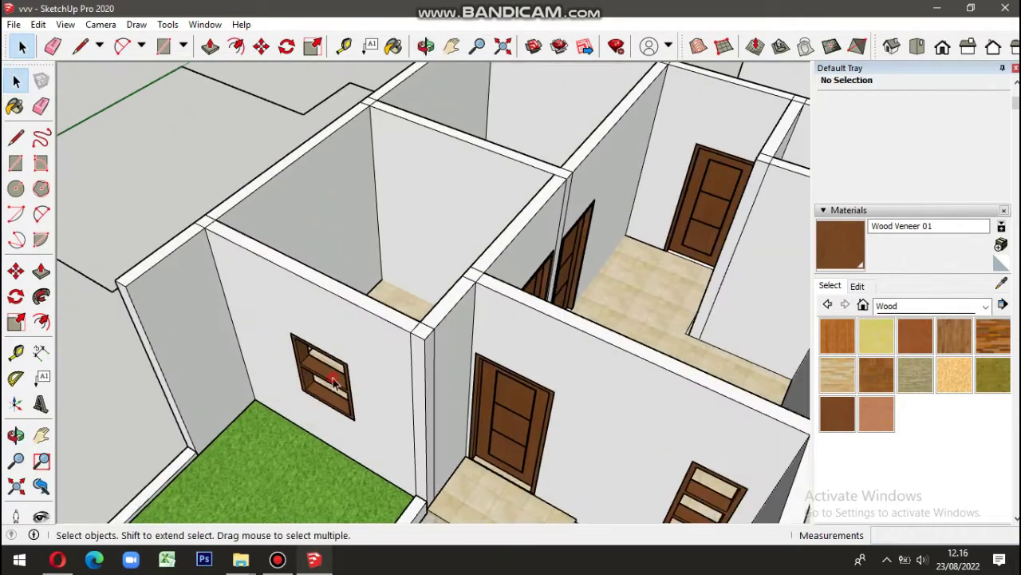
pyautogui.click(335, 382)
pyautogui.scroll(3, 364, 379)
pyautogui.keyDown('ctrl'); pyautogui.click(339, 359); pyautogui.keyUp('ctrl')
pyautogui.scroll(-5, 339, 359)
pyautogui.moveTo(456, 229)
pyautogui.mouseDown(button='middle')
pyautogui.moveTo(467, 268)
pyautogui.moveTo(522, 153)
pyautogui.mouseUp(button='middle')
pyautogui.scroll(4, 546, 249)
pyautogui.click(543, 237)
pyautogui.scroll(3, 476, 276)
# Step: Push the copied window's face 0,15 m into the wall to recess it
pyautogui.press('space')
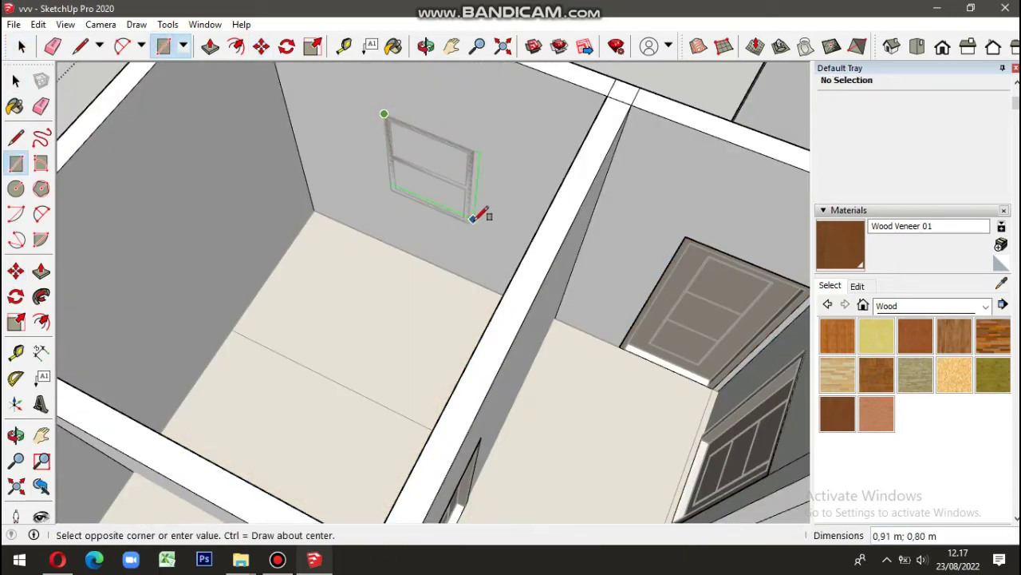
pyautogui.click(431, 167)
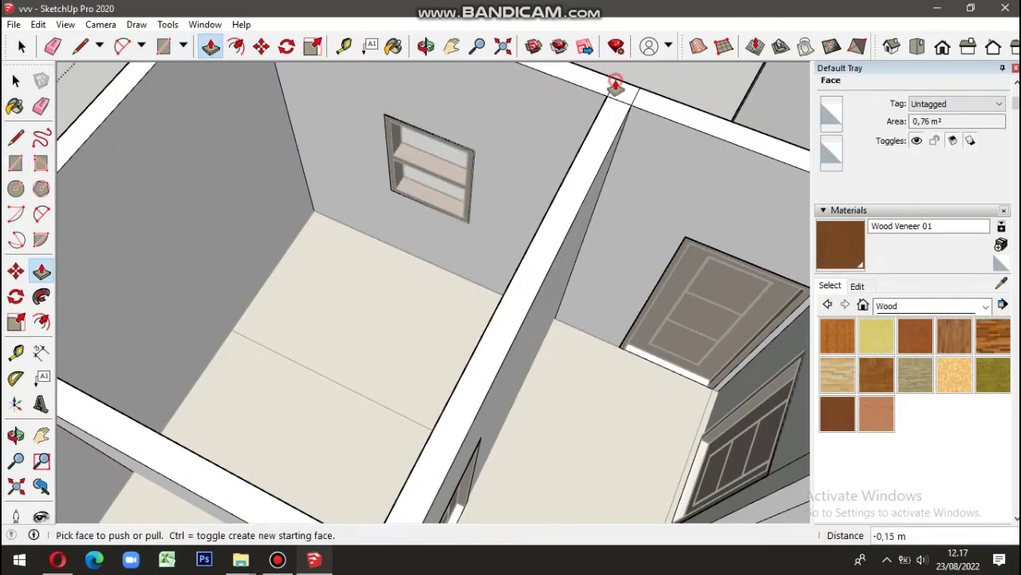
pyautogui.scroll(-5, 575, 292)
pyautogui.moveTo(575, 292)
pyautogui.mouseDown(button='middle')
pyautogui.moveTo(730, 228)
pyautogui.moveTo(599, 183)
pyautogui.mouseUp(button='middle')
pyautogui.press('space')
pyautogui.scroll(4, 534, 310)
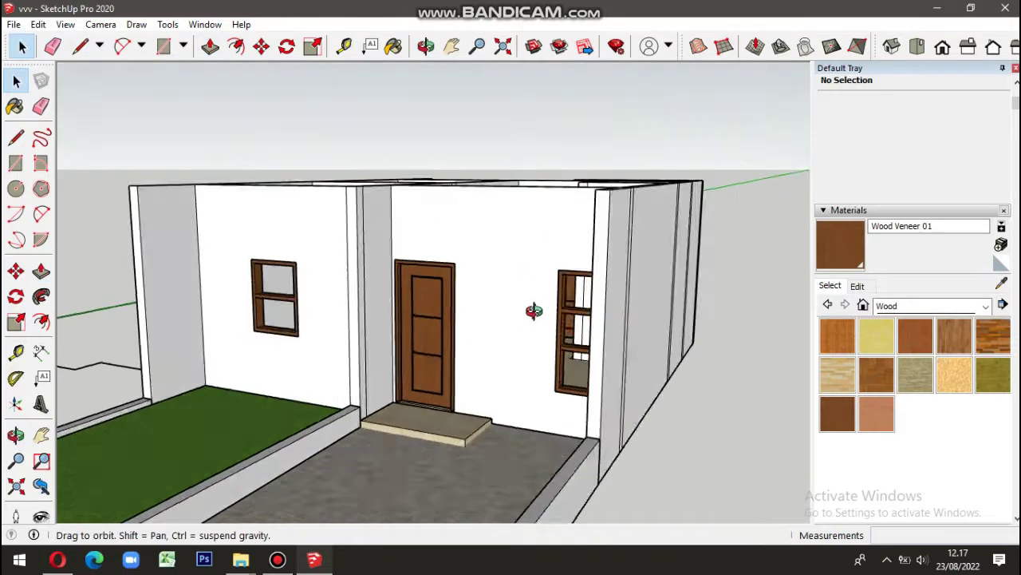
pyautogui.scroll(-3, 534, 310)
pyautogui.moveTo(709, 314); pyautogui.dragTo(431, 349, button='middle')
pyautogui.scroll(-2, 289, 133)
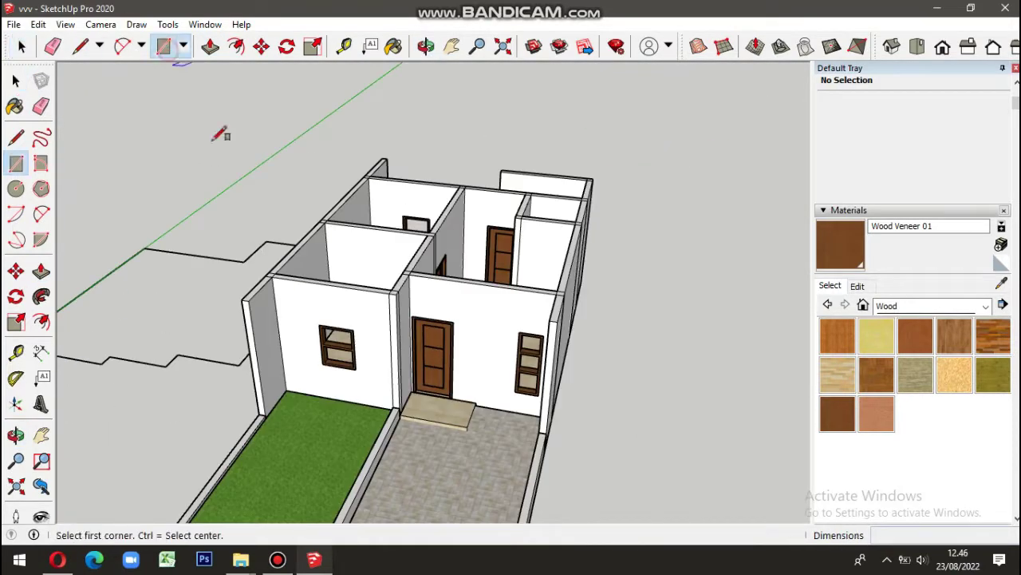
# Step: Extrude the flat strip into a solid beam and group its geometry
pyautogui.moveTo(610, 321); pyautogui.dragTo(736, 389, button='middle')
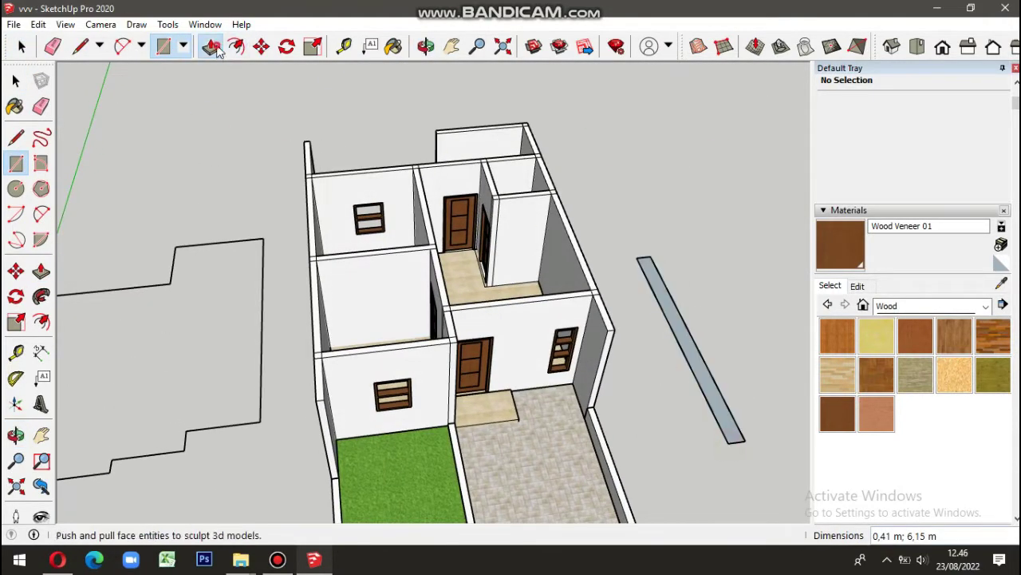
pyautogui.moveTo(734, 447); pyautogui.dragTo(736, 441)
pyautogui.press('space')
pyautogui.tripleClick(687, 343)
pyautogui.rightClick(752, 189)
# Step: Rotate the beam 30° about its lower end
pyautogui.middleClick(654, 314)
pyautogui.moveTo(654, 313); pyautogui.dragTo(243, 65, button='middle')
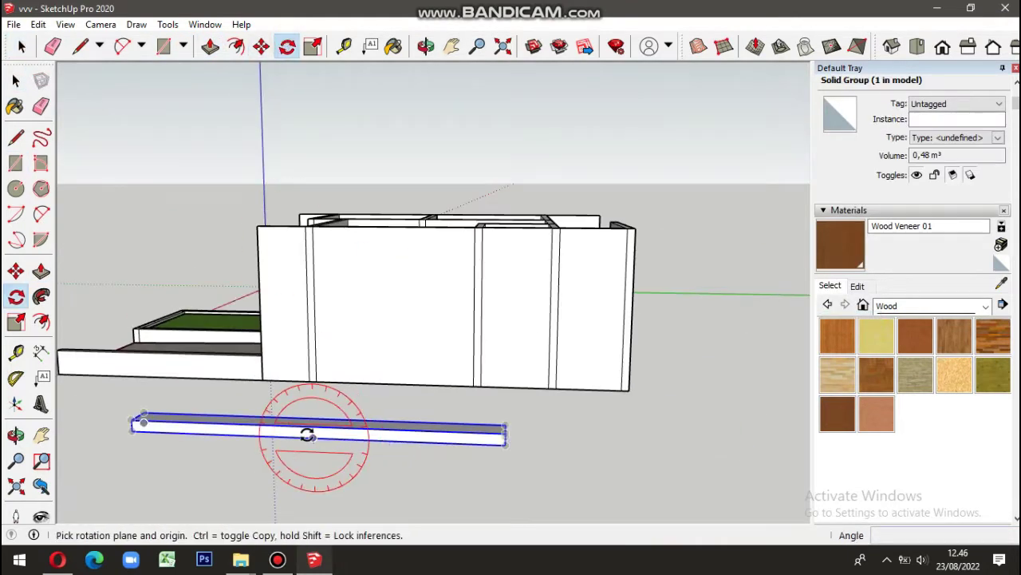
pyautogui.click(416, 441)
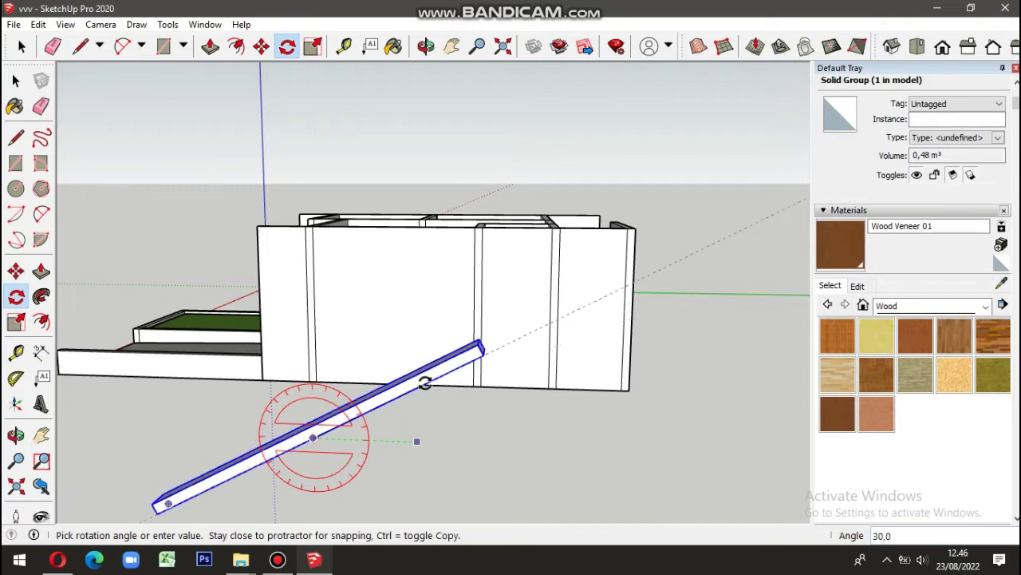
pyautogui.click(425, 382)
pyautogui.moveTo(388, 433); pyautogui.dragTo(495, 392, button='middle')
# Step: Move the tilted beam by its end onto the front wall top
pyautogui.press('m')
pyautogui.click(552, 515)
pyautogui.moveTo(428, 330); pyautogui.dragTo(393, 228, button='middle')
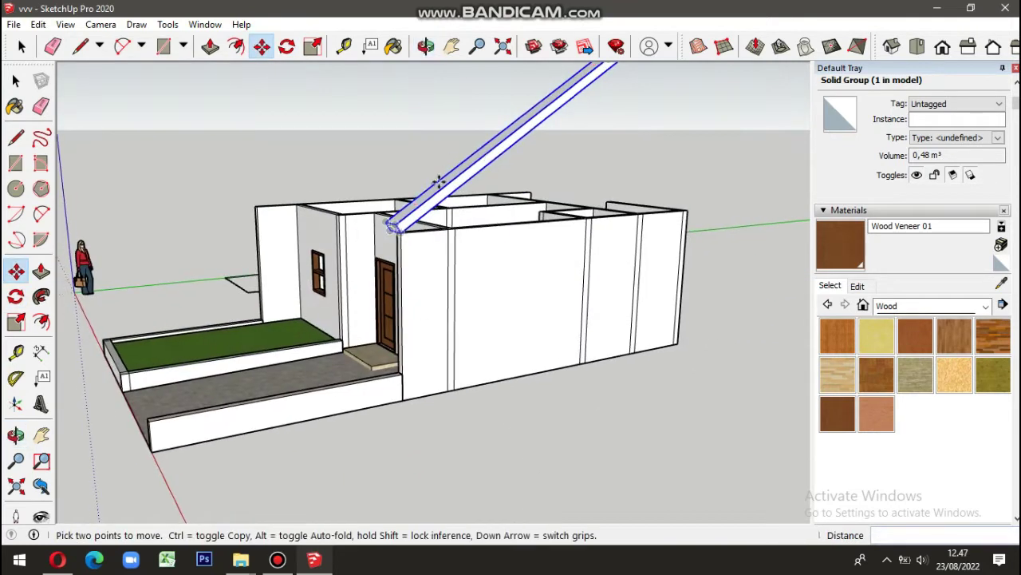
pyautogui.scroll(4, 410, 231)
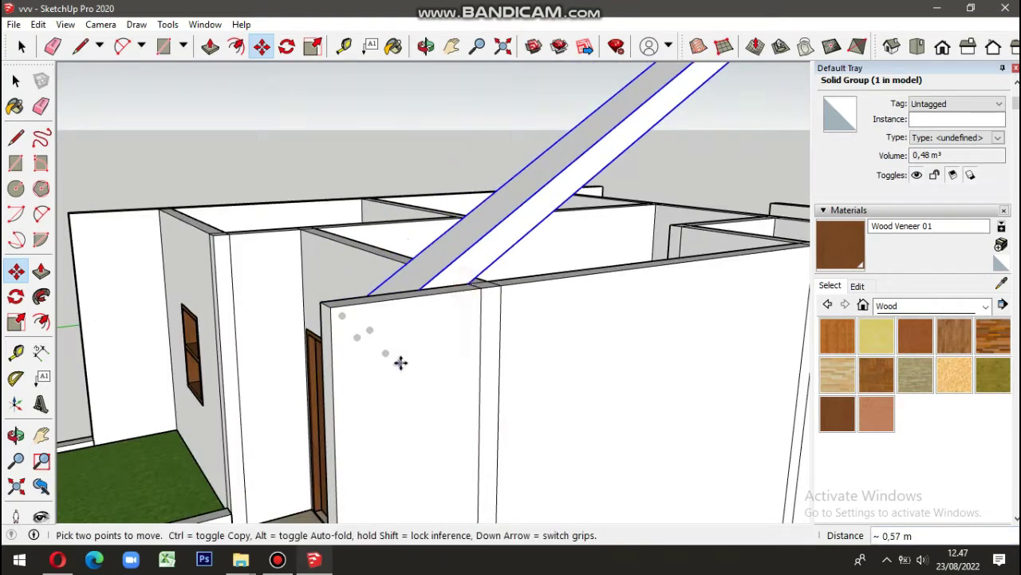
pyautogui.moveTo(399, 360); pyautogui.dragTo(625, 278, button='middle')
pyautogui.scroll(2, 625, 278)
pyautogui.click(626, 309)
pyautogui.press('space')
# Step: Push the beam's end face in 0,21 m and further to shorten it
pyautogui.doubleClick(627, 309)
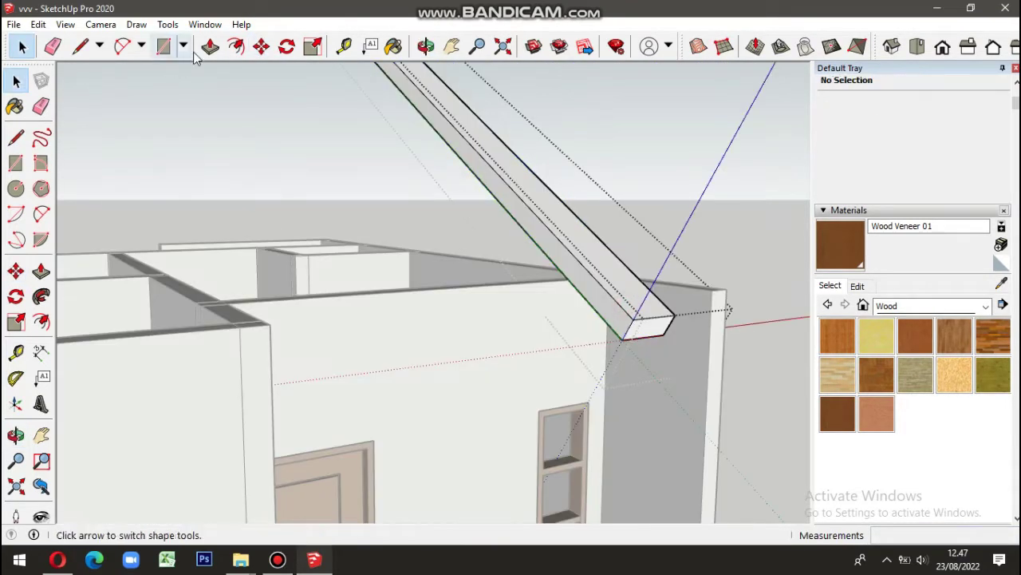
pyautogui.click(629, 323)
pyautogui.click(665, 314)
pyautogui.scroll(3, 666, 314)
pyautogui.click(652, 337)
pyautogui.click(636, 347)
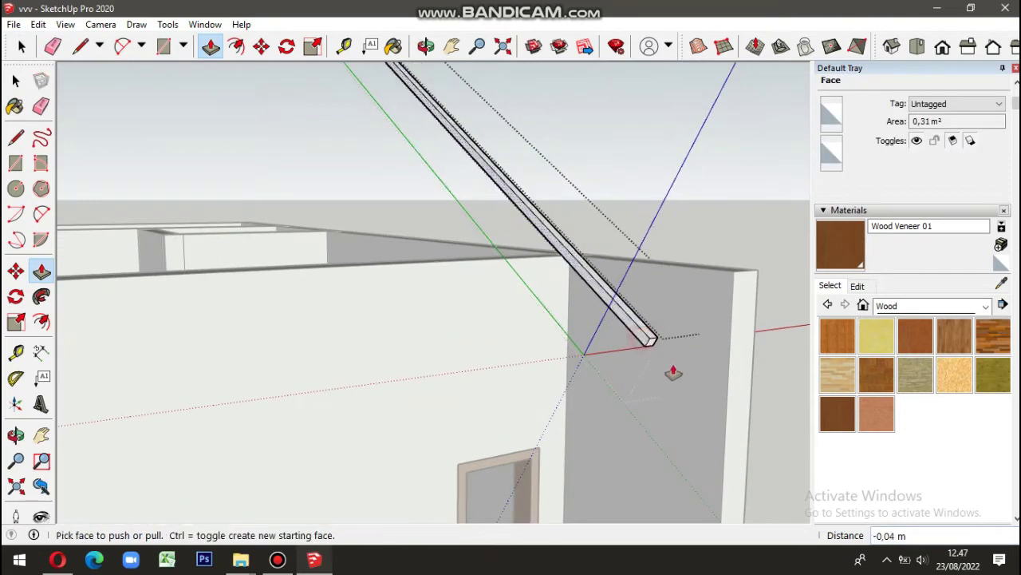
pyautogui.moveTo(673, 372); pyautogui.dragTo(681, 328, button='middle')
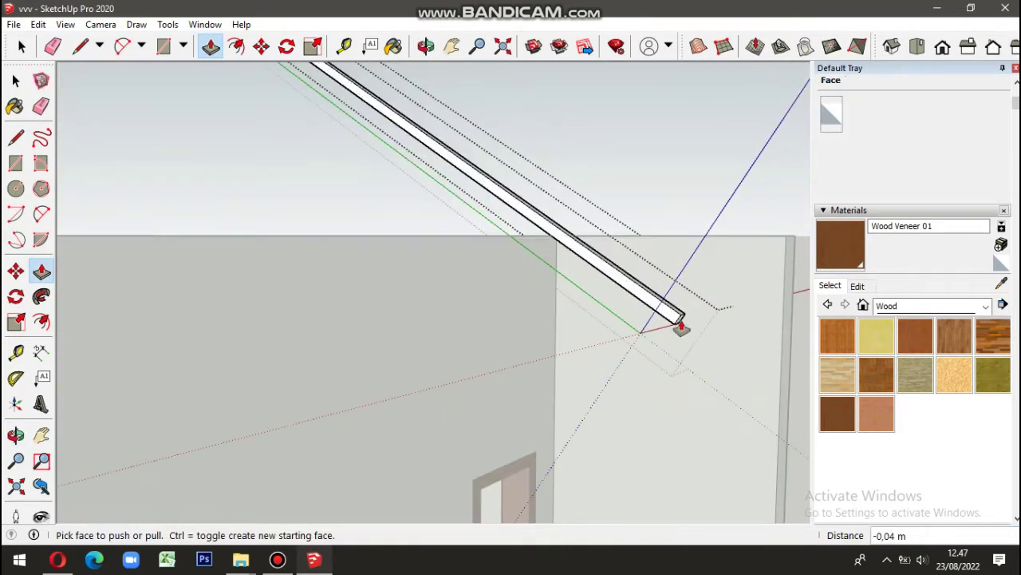
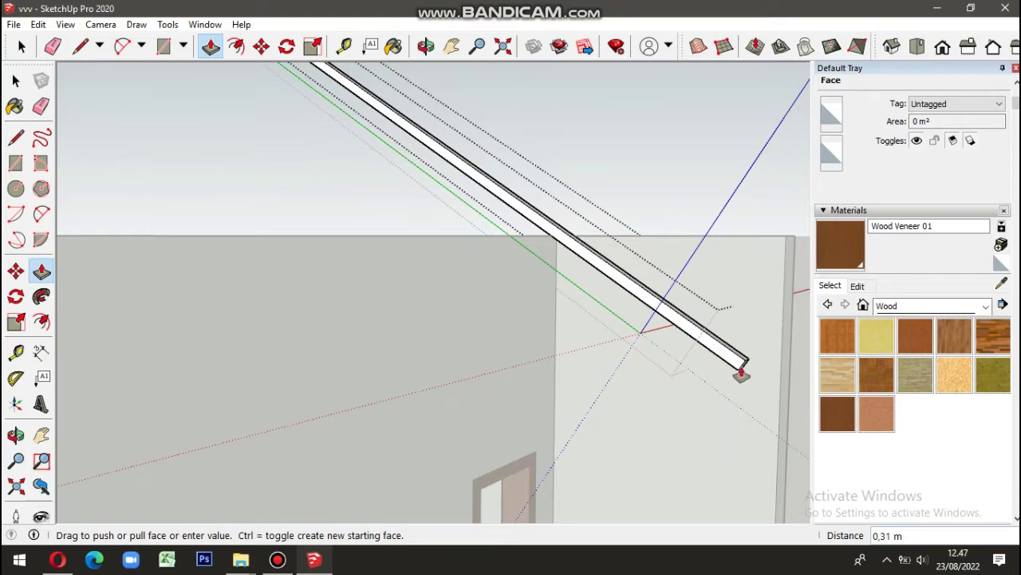
# Step: Commit the sloping beam's extended length and view it beside the walls
pyautogui.click(742, 375)
pyautogui.moveTo(570, 285)
pyautogui.mouseDown(button='middle')
pyautogui.moveTo(672, 318)
pyautogui.moveTo(474, 421)
pyautogui.moveTo(319, 454)
pyautogui.mouseUp(button='middle')
pyautogui.press('space')
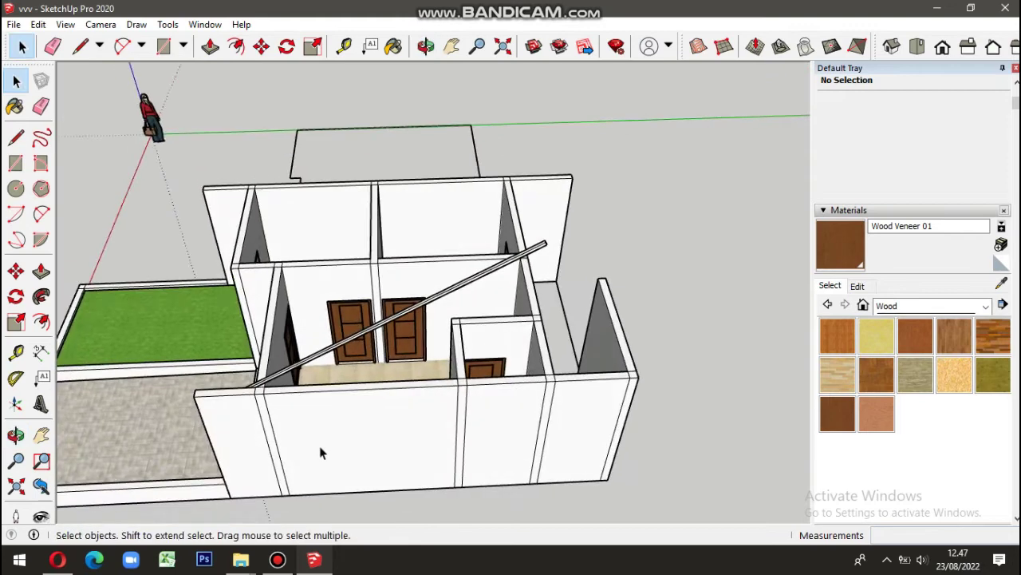
pyautogui.moveTo(233, 405); pyautogui.dragTo(406, 332, button='middle')
pyautogui.scroll(5, 406, 332)
pyautogui.scroll(3, 669, 106)
pyautogui.scroll(3, 593, 164)
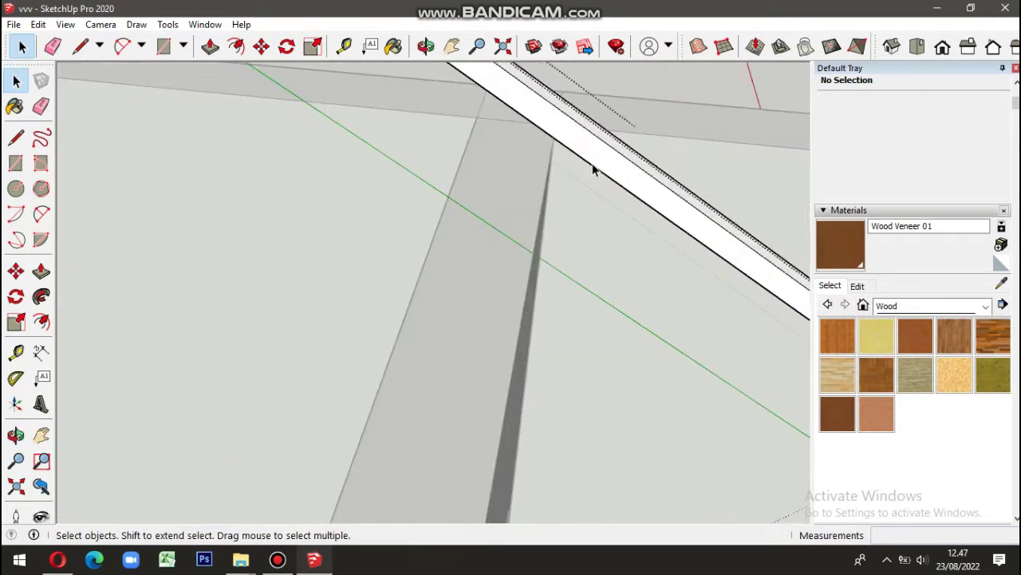
# Step: Copy the sloping beam sideways with Move+Ctrl, placing it beside the original
pyautogui.press('l')
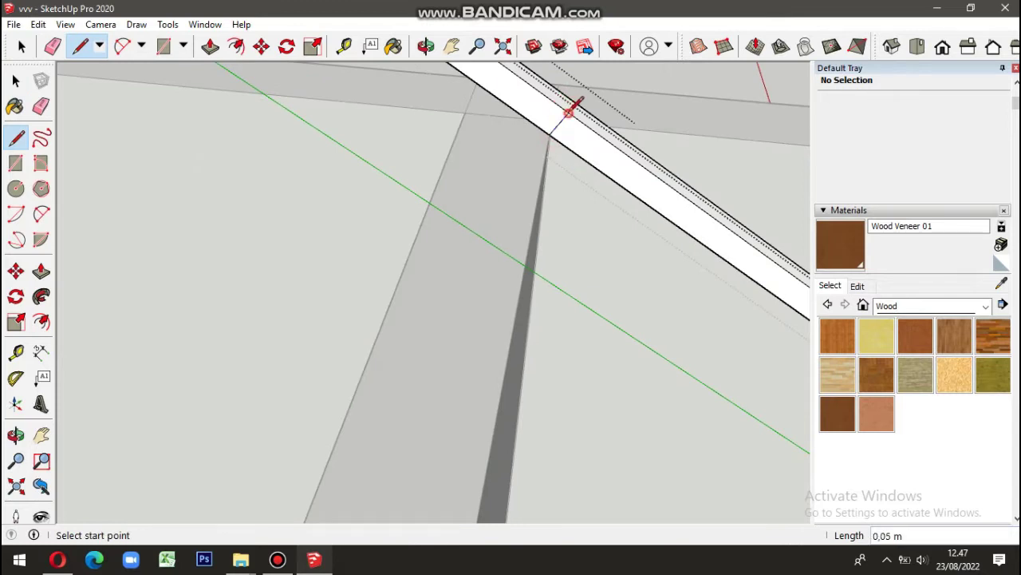
pyautogui.scroll(-3, 447, 228)
pyautogui.press('space')
pyautogui.scroll(-2, 599, 144)
pyautogui.scroll(-2, 462, 196)
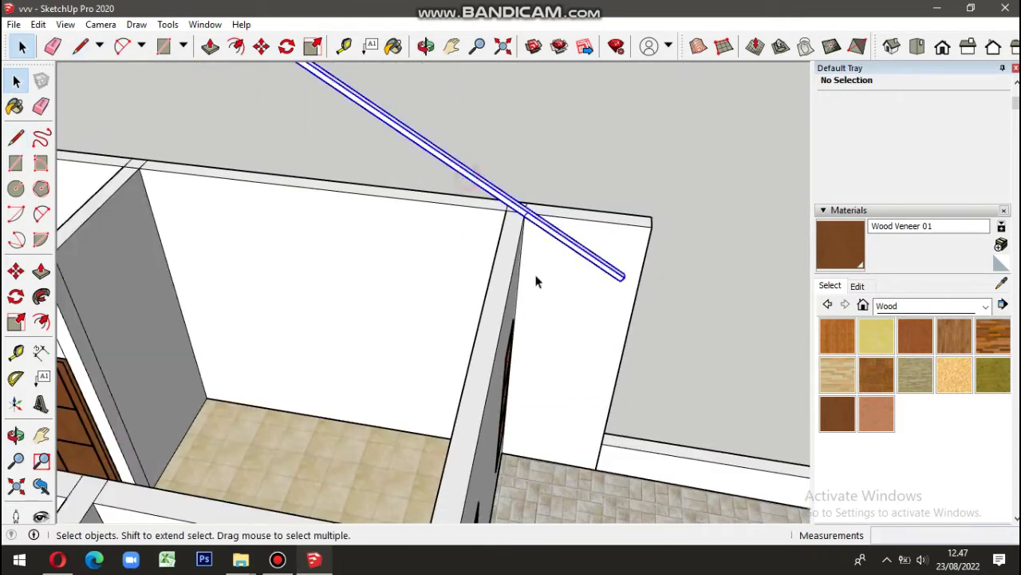
pyautogui.scroll(-3, 551, 270)
pyautogui.press('ctrl')
pyautogui.click(597, 162)
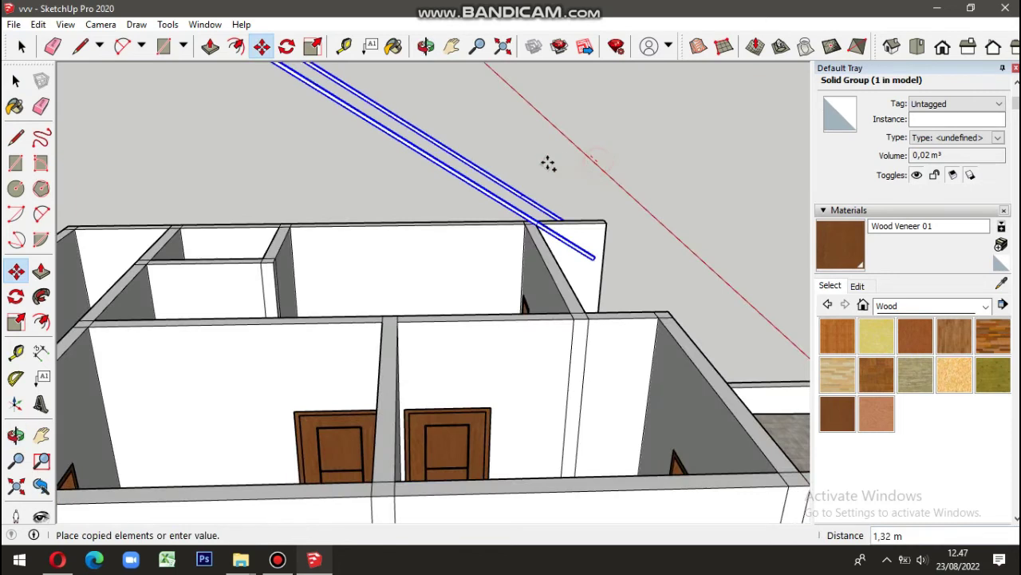
pyautogui.click(243, 184)
# Step: Draw a short guide line from the copied beam's end
pyautogui.press('space')
pyautogui.scroll(-3, 516, 333)
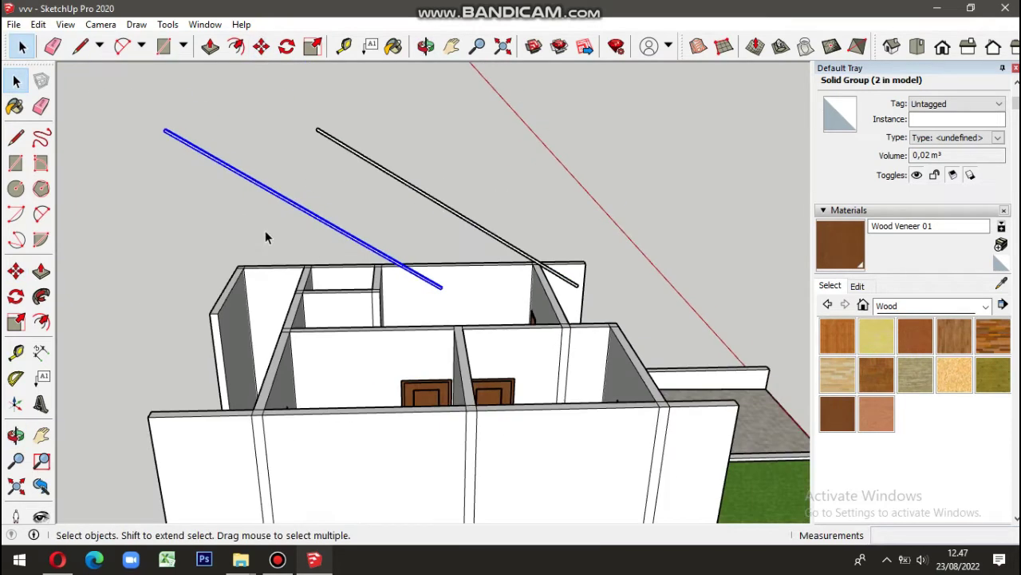
pyautogui.press('l')
pyautogui.click(164, 130)
pyautogui.click(158, 94)
pyautogui.press('space')
# Step: Mirror the copied beam along the green axis with Flip Along
pyautogui.rightClick(209, 159)
pyautogui.click(410, 369)
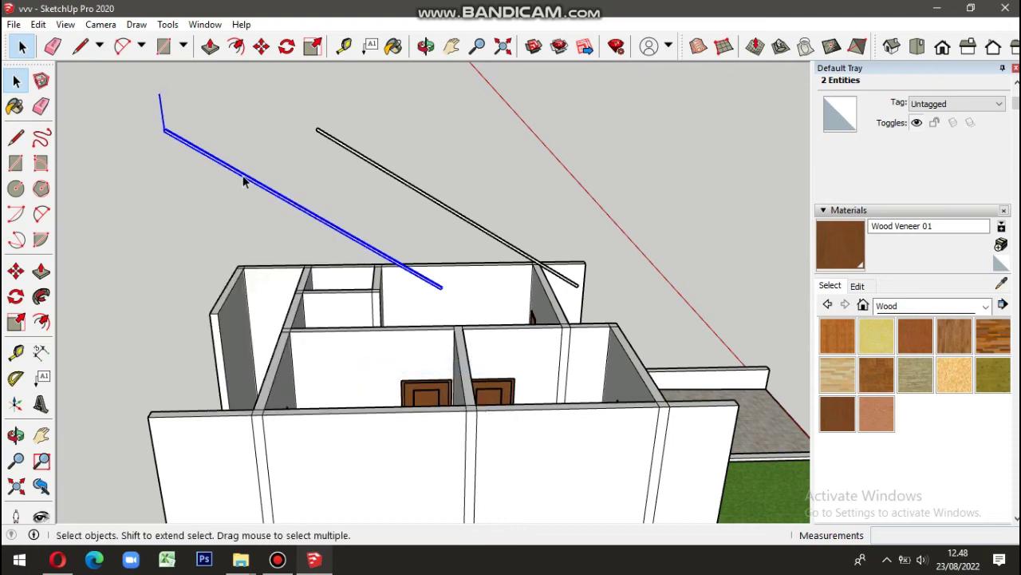
pyautogui.rightClick(209, 161)
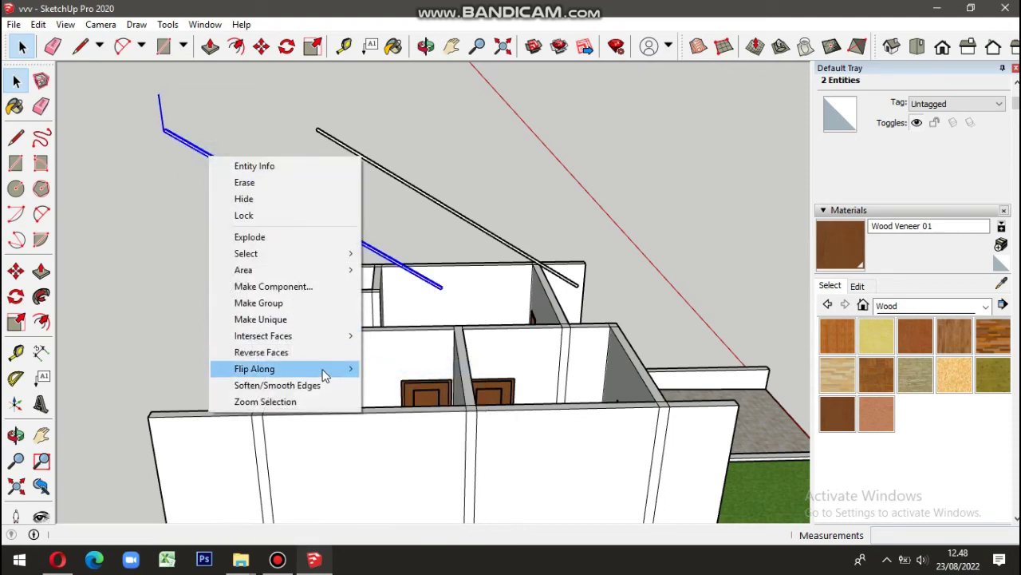
pyautogui.click(412, 385)
# Step: Move the mirrored beam so it crosses the original beam
pyautogui.moveTo(455, 129); pyautogui.dragTo(362, 267, button='middle')
pyautogui.scroll(3, 163, 323)
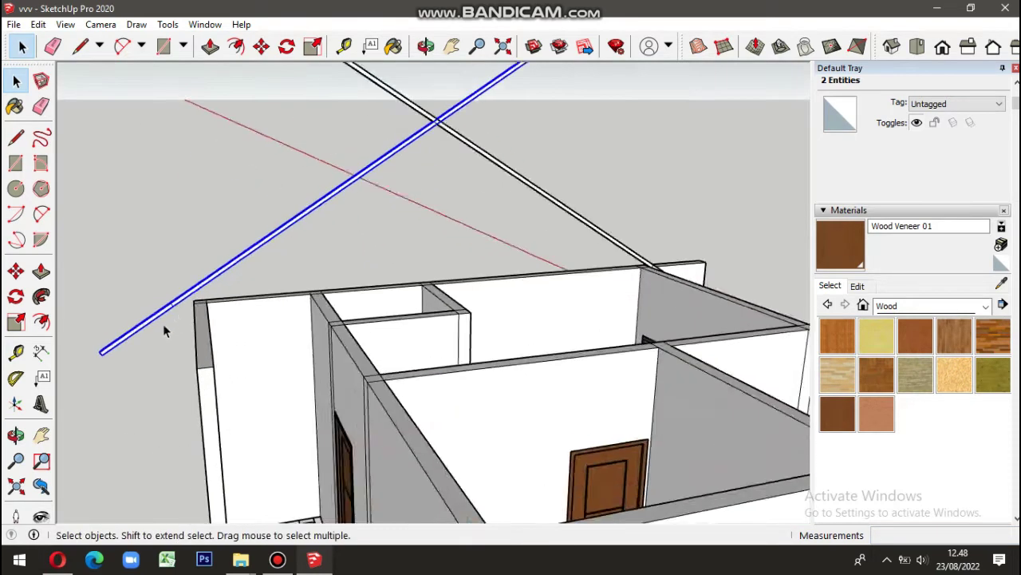
pyautogui.scroll(2, 182, 315)
pyautogui.scroll(3, 162, 310)
pyautogui.press('m')
pyautogui.click(178, 273)
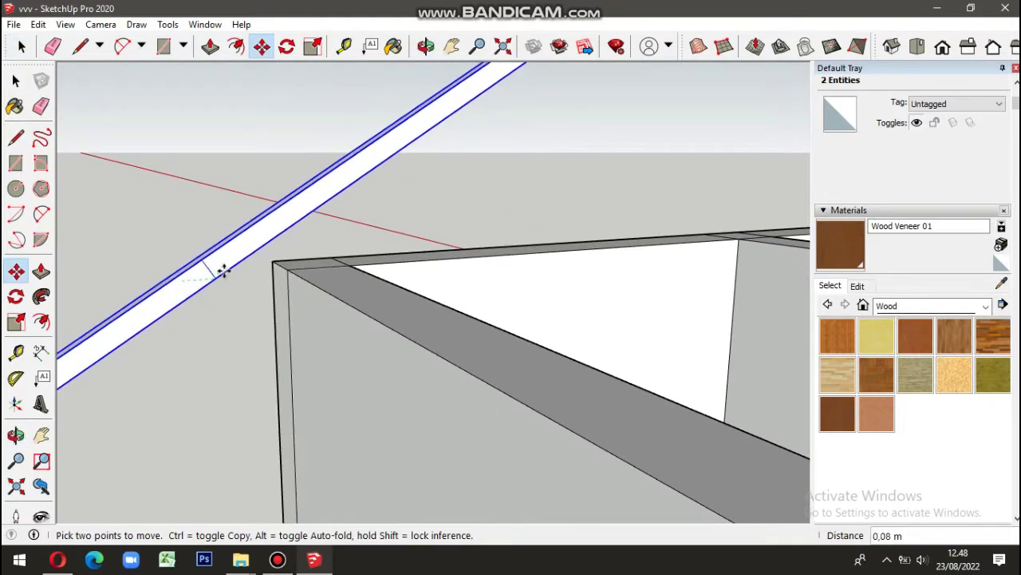
pyautogui.click(292, 269)
pyautogui.scroll(-3, 263, 363)
pyautogui.scroll(-3, 479, 240)
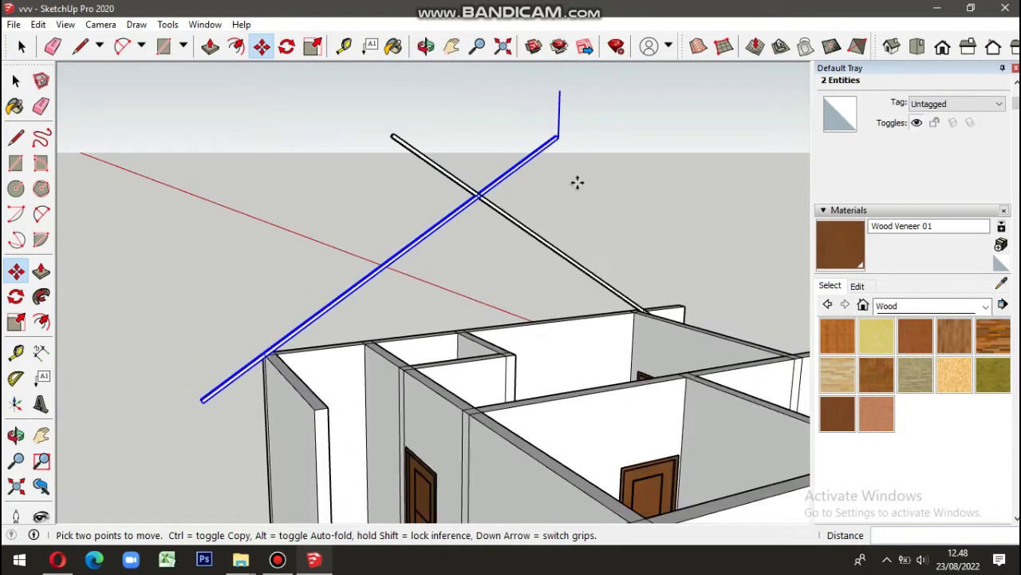
pyautogui.press('space')
pyautogui.click(533, 83)
# Step: Mark the crossing with a line and push away the first beam's overhanging end
pyautogui.scroll(3, 486, 200)
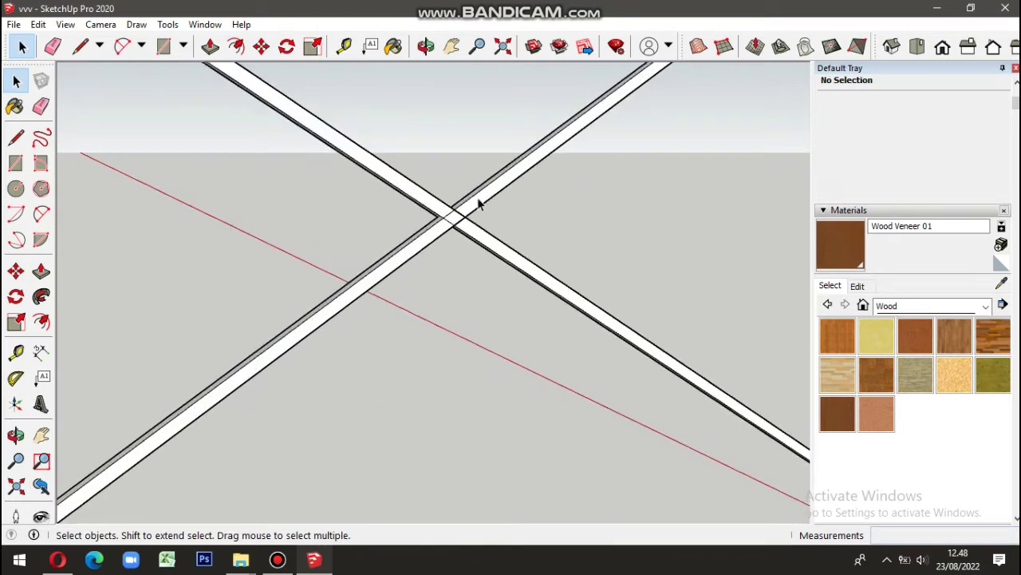
pyautogui.scroll(2, 463, 235)
pyautogui.scroll(1, 462, 236)
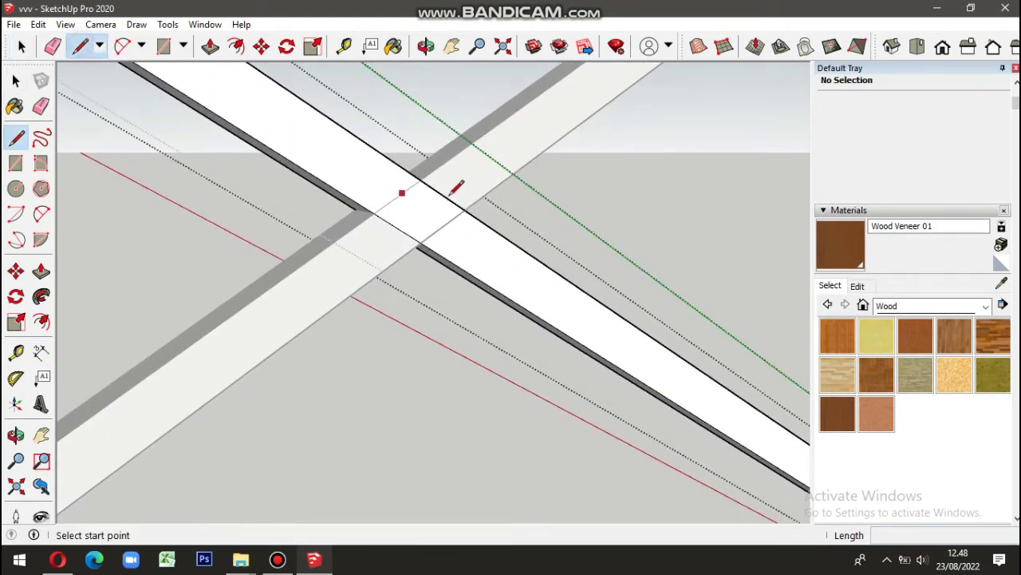
pyautogui.click(375, 213)
pyautogui.press('p')
pyautogui.click(353, 190)
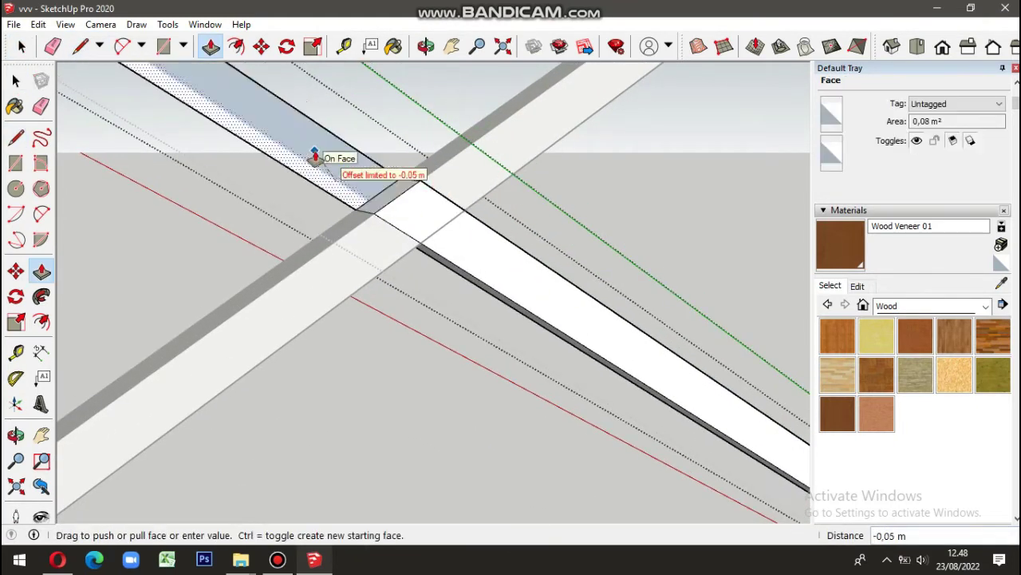
pyautogui.click(315, 159)
pyautogui.press('space')
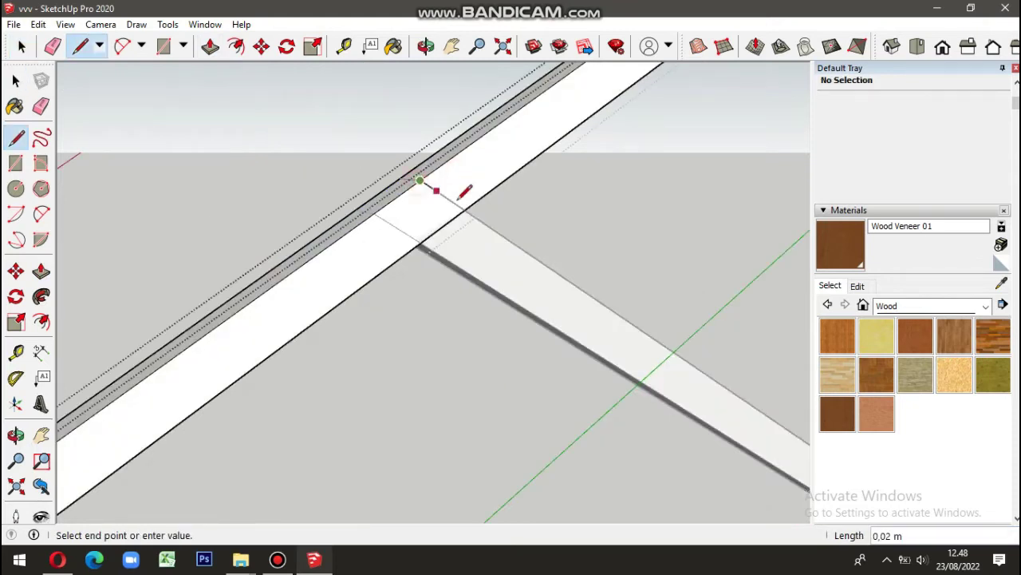
# Step: Cut away the other beam's overhang to form a peak, then select both rafters
pyautogui.press('p')
pyautogui.click(479, 167)
pyautogui.click(444, 152)
pyautogui.scroll(-2, 383, 244)
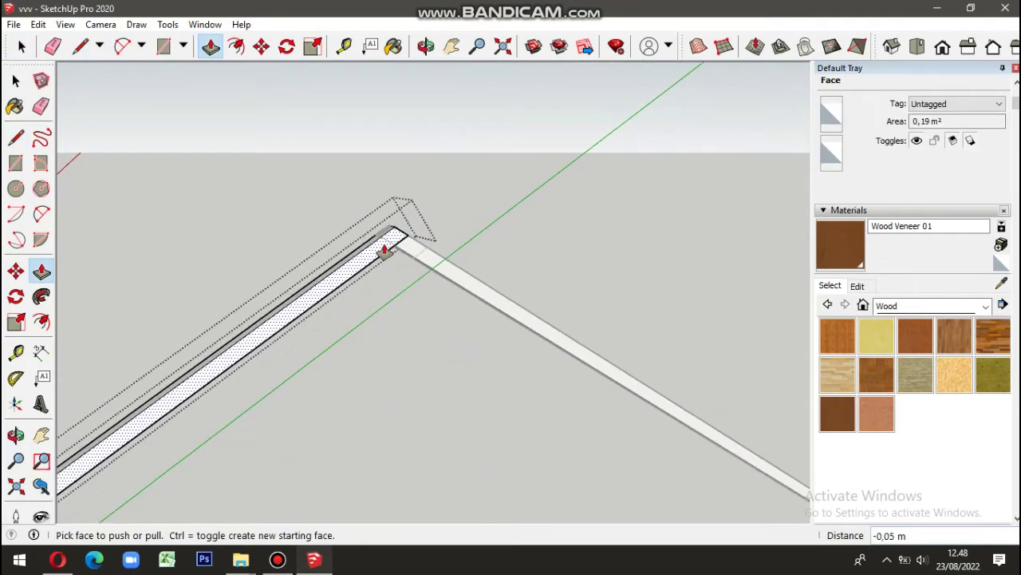
pyautogui.press('space')
pyautogui.scroll(-2, 455, 209)
pyautogui.moveTo(455, 209); pyautogui.dragTo(675, 365, button='middle')
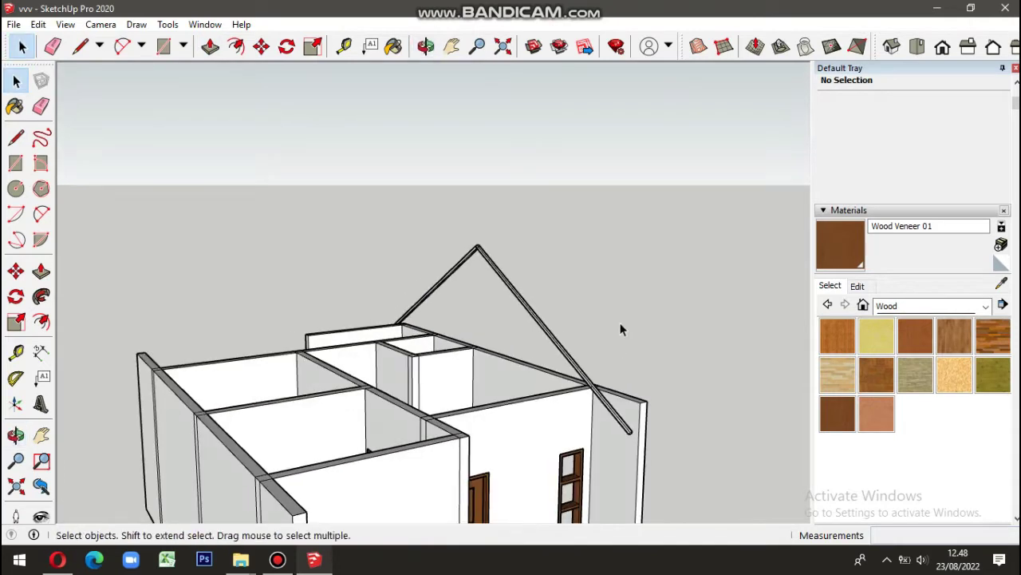
pyautogui.moveTo(525, 258); pyautogui.dragTo(469, 233)
pyautogui.moveTo(470, 233)
pyautogui.mouseDown(button='middle')
pyautogui.moveTo(566, 237)
pyautogui.moveTo(285, 237)
pyautogui.moveTo(319, 226)
pyautogui.moveTo(643, 241)
pyautogui.moveTo(707, 258)
pyautogui.mouseUp(button='middle')
# Step: Copy the inverted-V rafter pair with Move+Ctrl and place it further along the house
pyautogui.press('m')
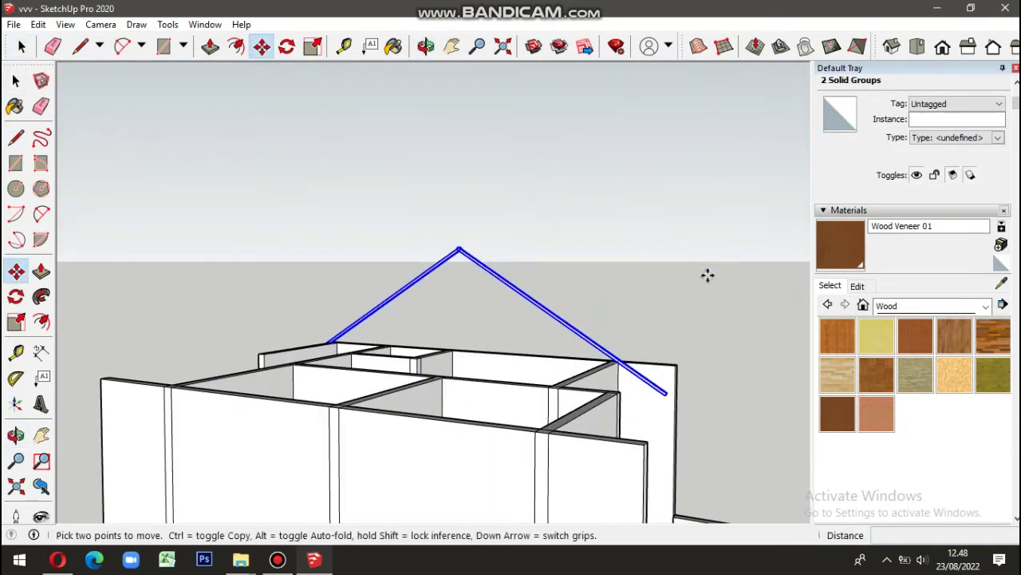
pyautogui.scroll(2, 661, 377)
pyautogui.scroll(2, 606, 363)
pyautogui.click(578, 341)
pyautogui.press('ctrl')
pyautogui.scroll(-3, 578, 342)
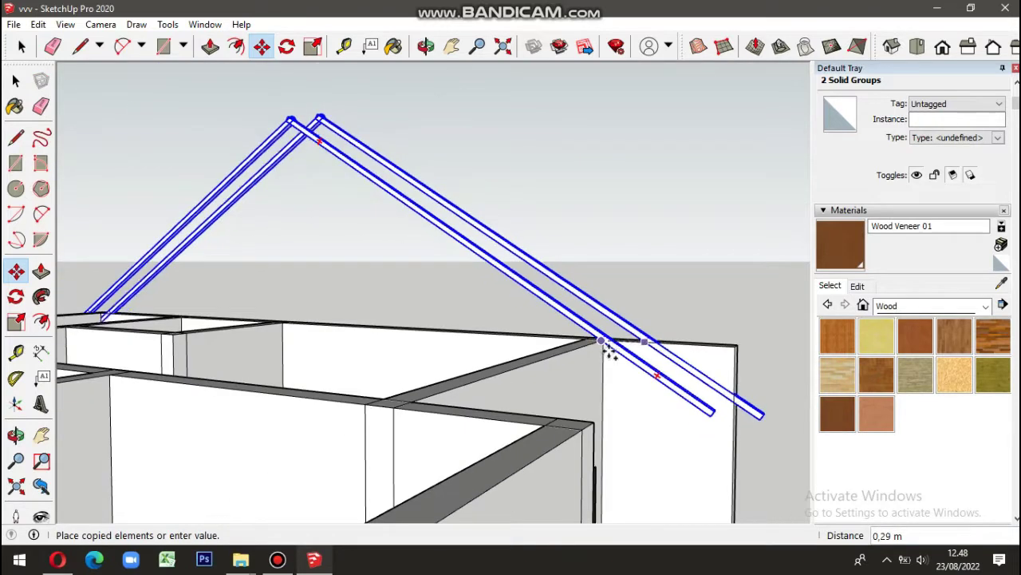
pyautogui.click(538, 333)
pyautogui.scroll(-2, 685, 396)
# Step: Turn to a front view of the house and open the house group for editing
pyautogui.moveTo(684, 397)
pyautogui.mouseDown(button='middle')
pyautogui.moveTo(409, 378)
pyautogui.moveTo(550, 388)
pyautogui.moveTo(573, 405)
pyautogui.mouseUp(button='middle')
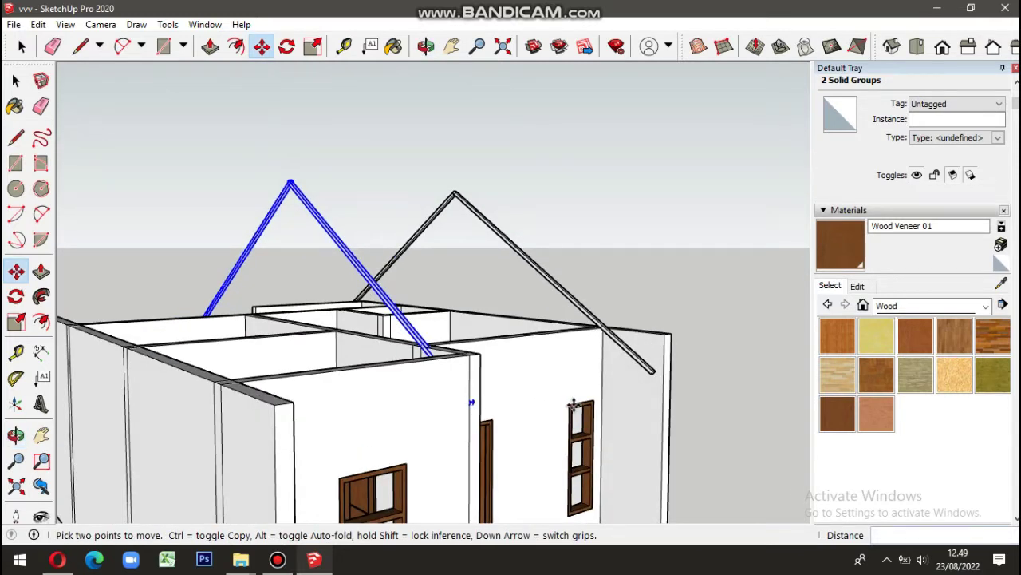
pyautogui.press('space')
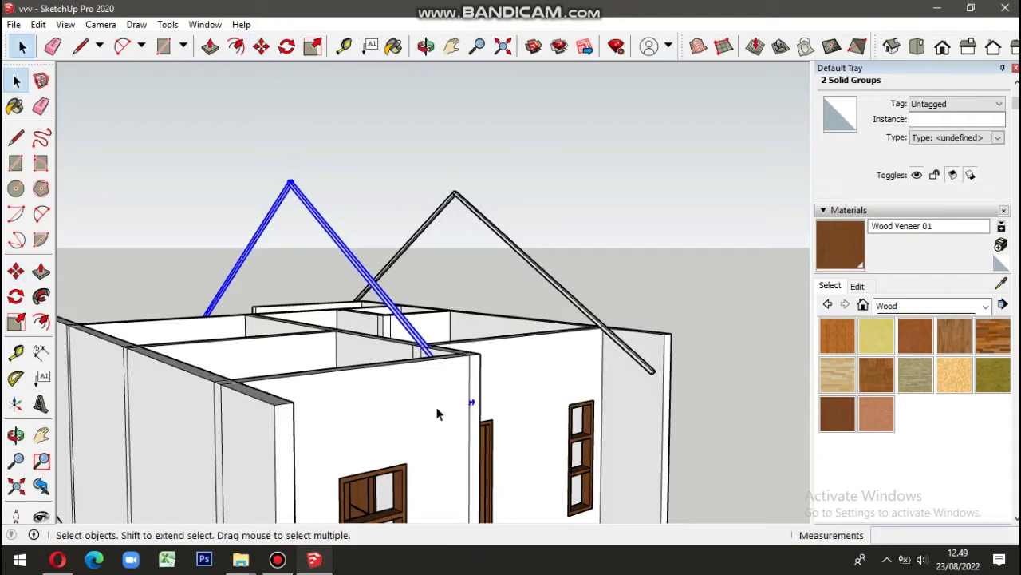
pyautogui.doubleClick(437, 414)
# Step: Push the inner wall's top face down by 0,54 m
pyautogui.moveTo(437, 414); pyautogui.dragTo(338, 428, button='middle')
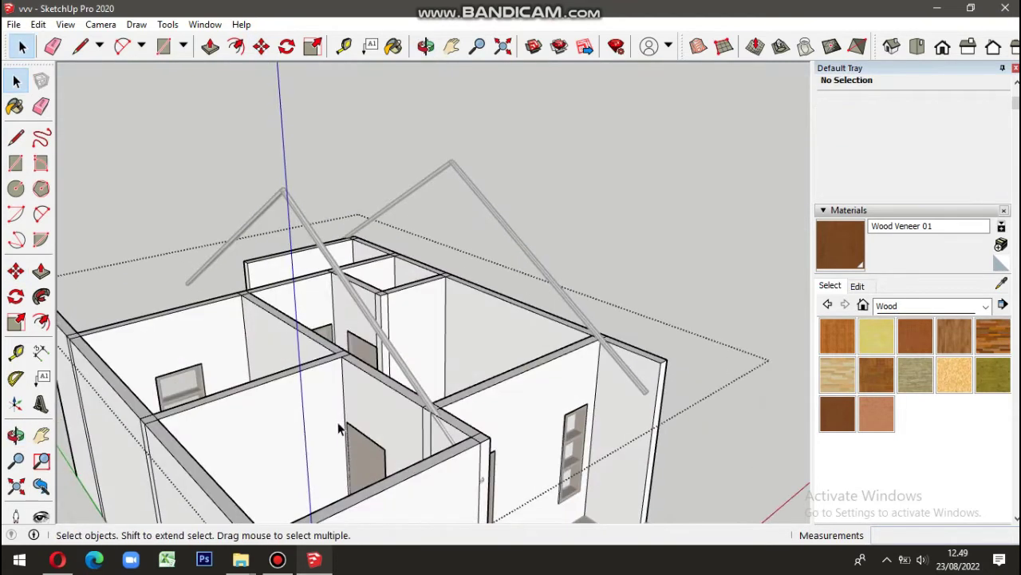
pyautogui.click(207, 50)
pyautogui.moveTo(343, 304); pyautogui.dragTo(406, 371, button='middle')
pyautogui.click(420, 317)
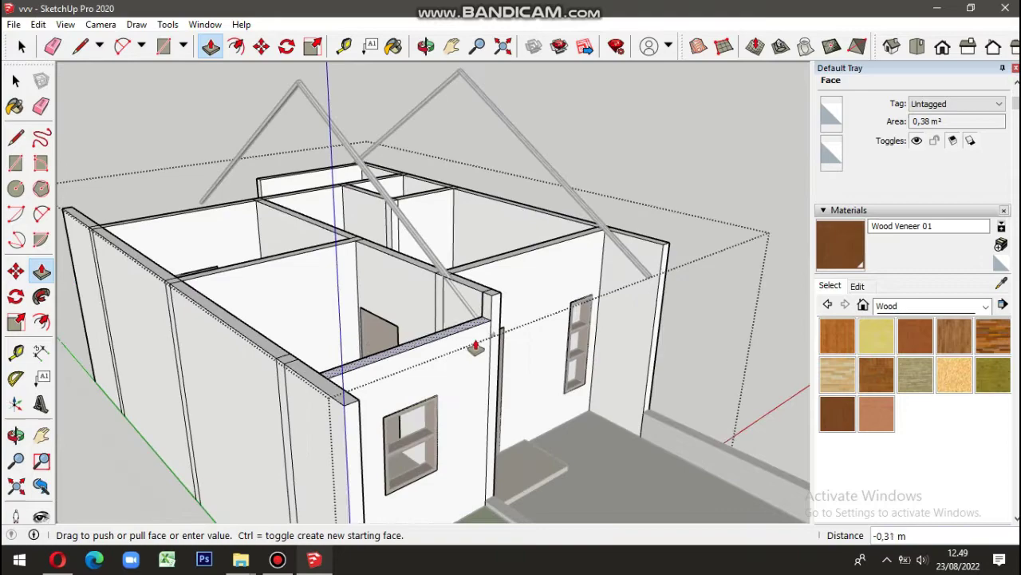
pyautogui.scroll(3, 500, 351)
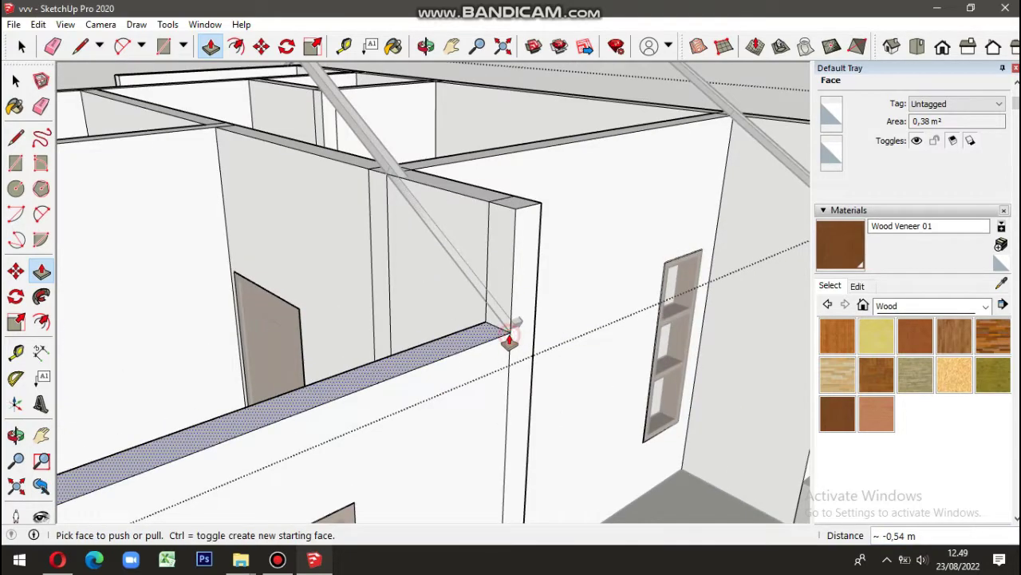
pyautogui.click(509, 339)
pyautogui.scroll(-2, 507, 327)
# Step: Push away the triangular wall piece above the rafter-slope line
pyautogui.moveTo(492, 372)
pyautogui.mouseDown(button='middle')
pyautogui.moveTo(365, 376)
pyautogui.moveTo(205, 353)
pyautogui.moveTo(247, 335)
pyautogui.mouseUp(button='middle')
pyautogui.scroll(3, 248, 337)
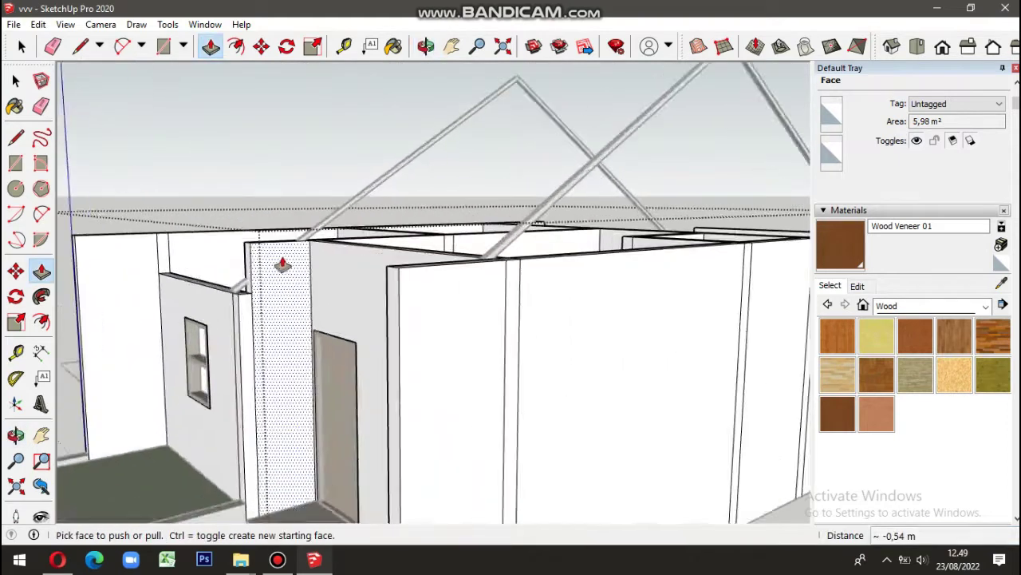
pyautogui.scroll(2, 199, 240)
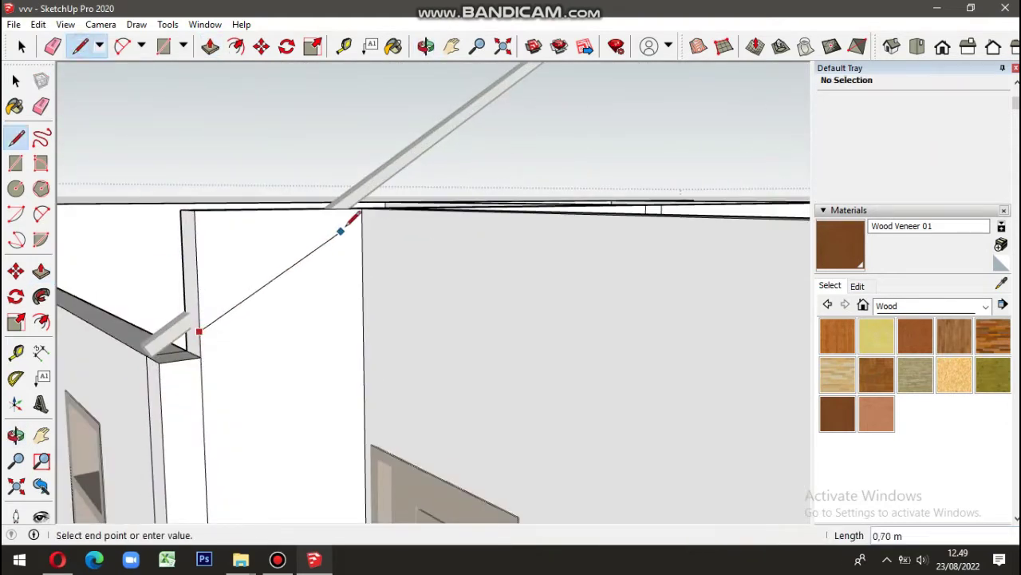
pyautogui.scroll(2, 364, 201)
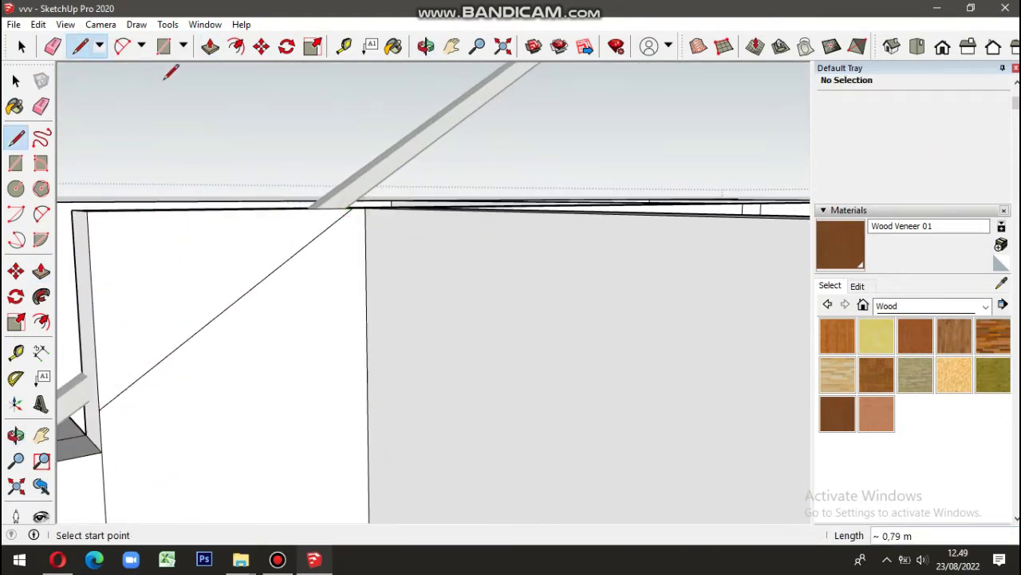
pyautogui.press('p')
pyautogui.moveTo(189, 287); pyautogui.dragTo(163, 240)
pyautogui.scroll(2, 346, 340)
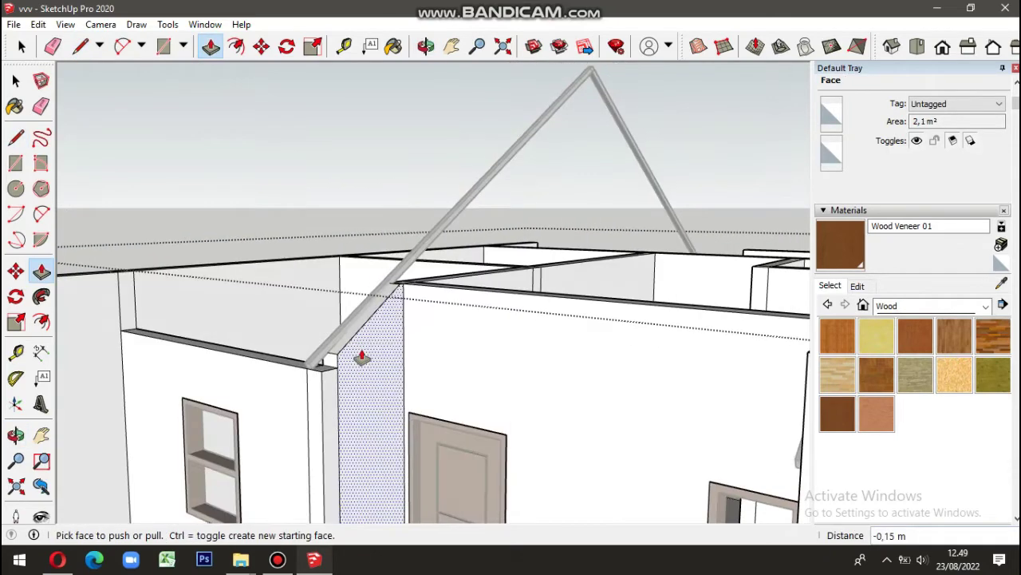
pyautogui.press('space')
pyautogui.scroll(-3, 363, 357)
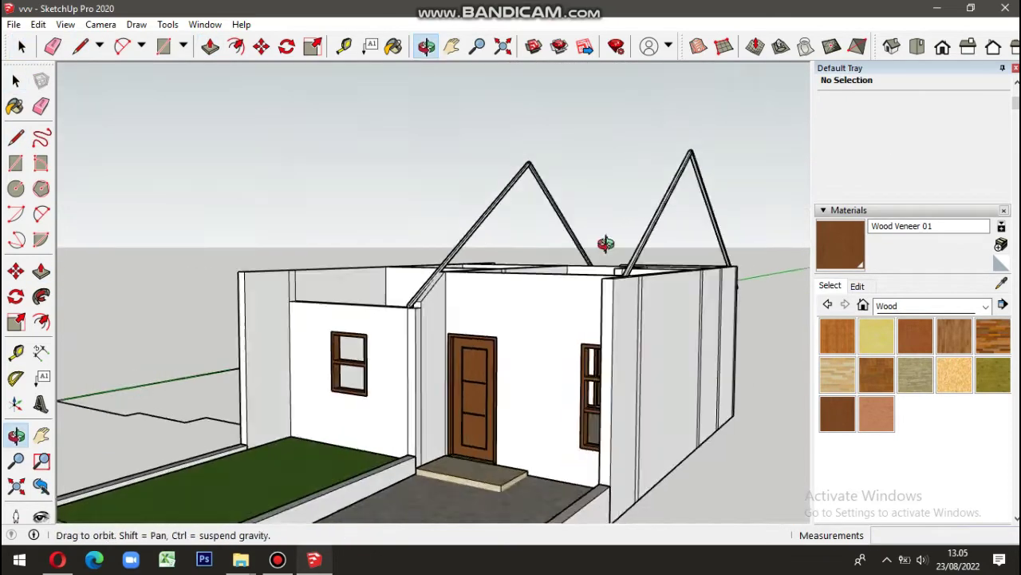
# Step: Orbit around the house to inspect the walls and rafters
pyautogui.moveTo(604, 244); pyautogui.dragTo(530, 285, button='middle')
pyautogui.scroll(5, 391, 335)
pyautogui.scroll(3, 391, 335)
pyautogui.press('p')
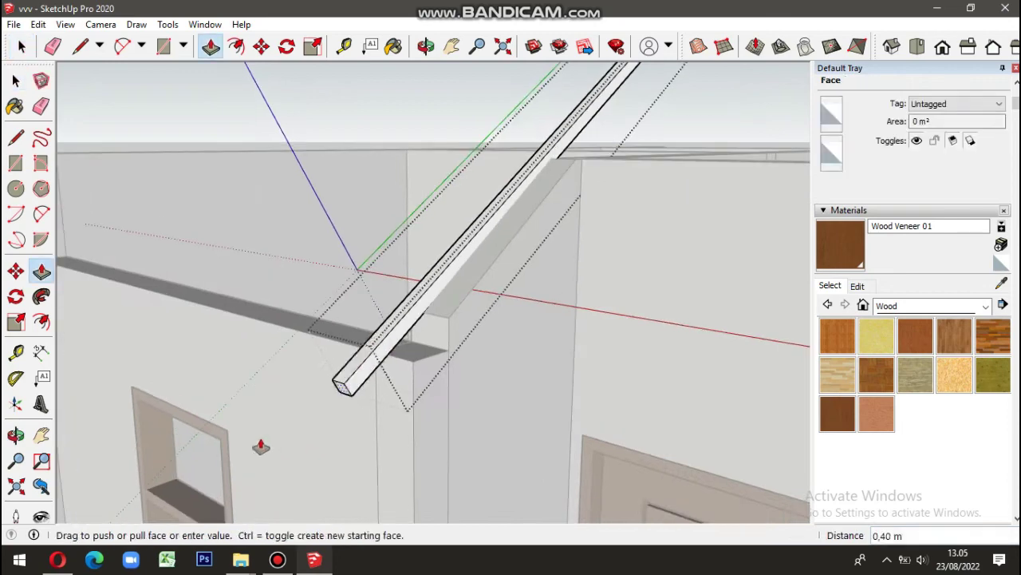
pyautogui.scroll(-3, 381, 290)
pyautogui.moveTo(380, 290)
pyautogui.mouseDown(button='middle')
pyautogui.moveTo(284, 290)
pyautogui.moveTo(755, 322)
pyautogui.mouseUp(button='middle')
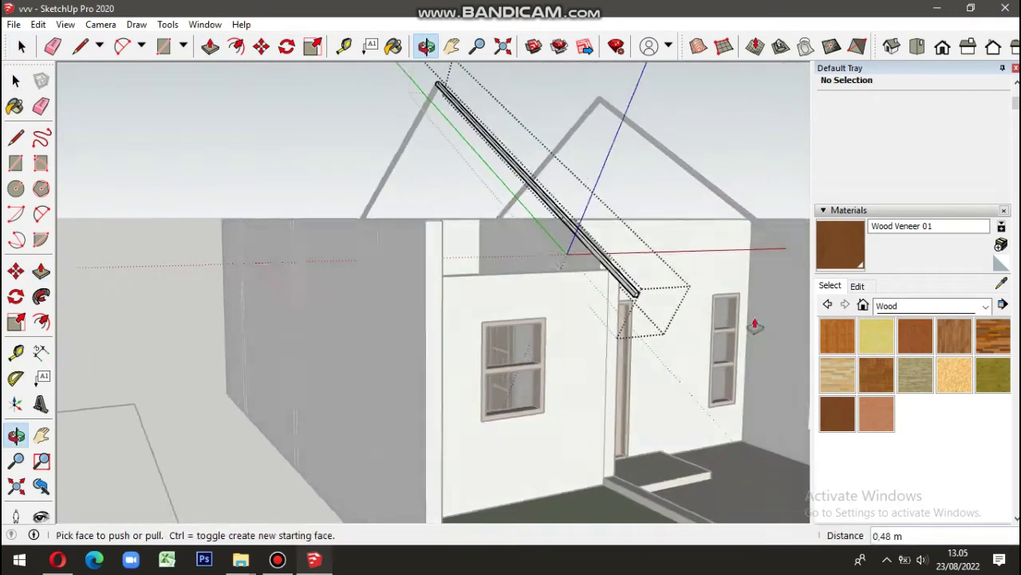
pyautogui.press('space')
pyautogui.scroll(3, 567, 231)
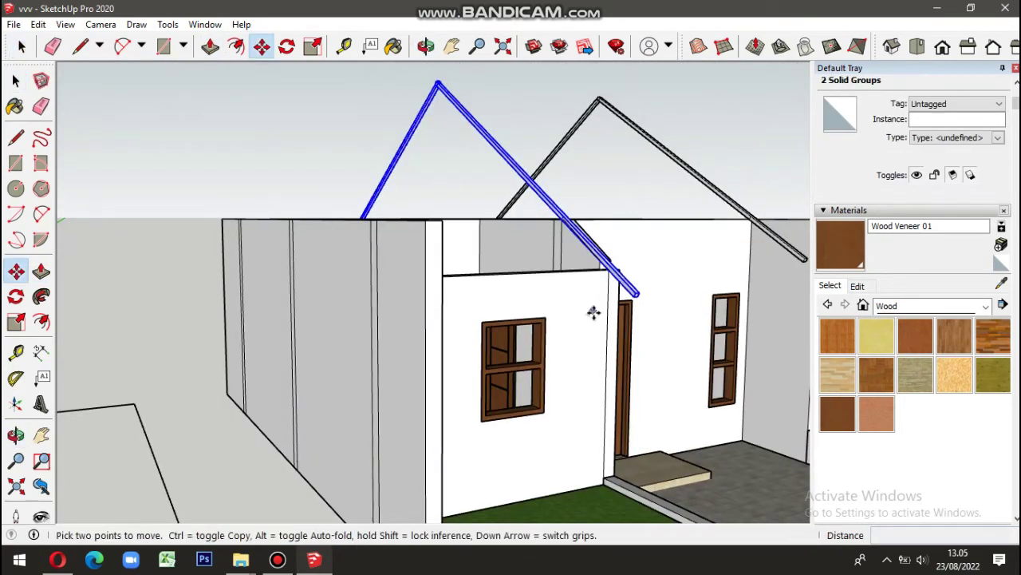
# Step: Zoom in on the left rafter's end near the wall and enter the rafter group
pyautogui.moveTo(607, 330); pyautogui.dragTo(356, 287, button='middle')
pyautogui.scroll(3, 357, 287)
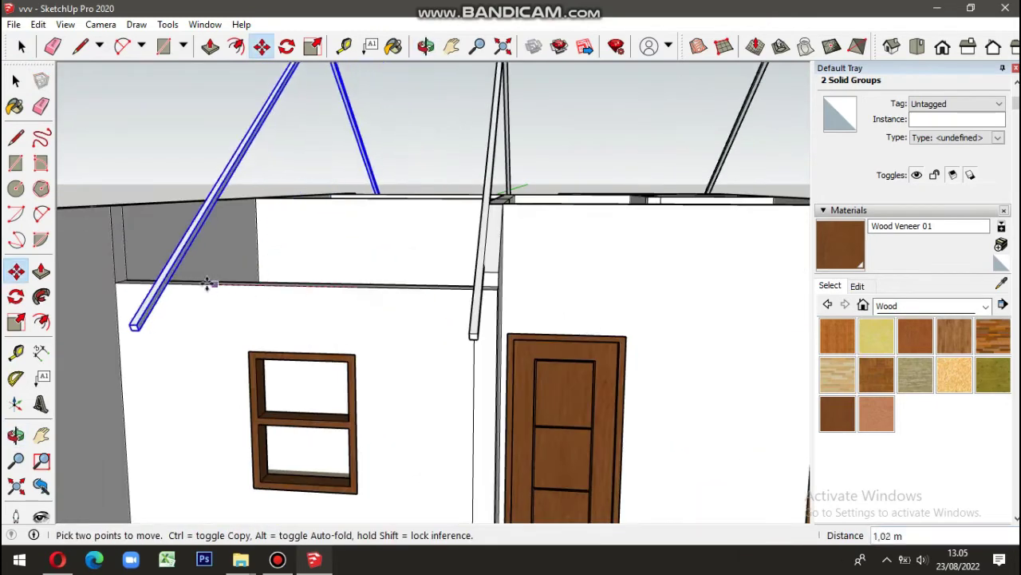
pyautogui.scroll(-3, 172, 281)
pyautogui.moveTo(353, 337); pyautogui.dragTo(587, 187, button='middle')
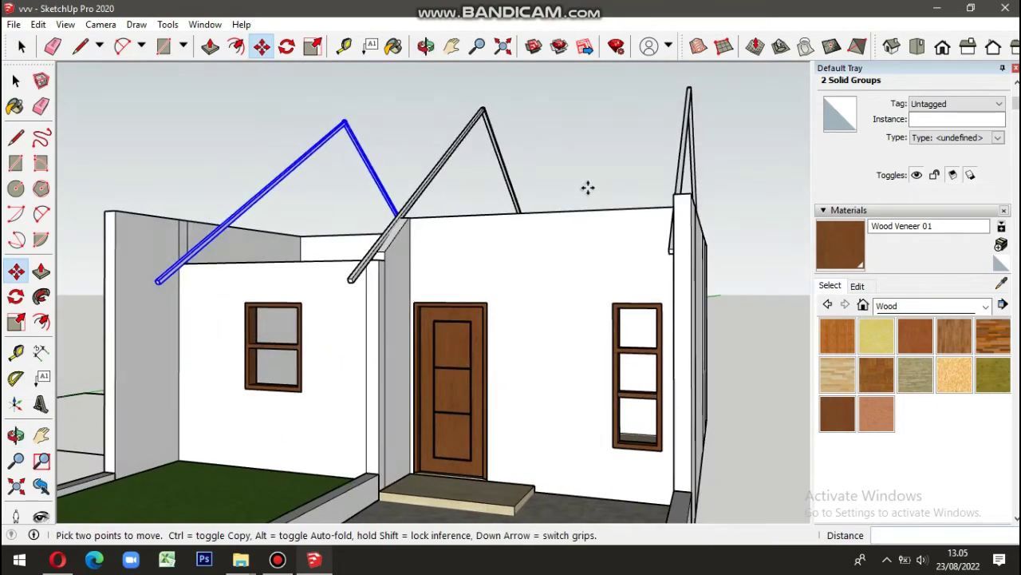
pyautogui.moveTo(492, 288); pyautogui.dragTo(308, 301, button='middle')
pyautogui.scroll(2, 308, 300)
pyautogui.scroll(2, 262, 273)
pyautogui.scroll(2, 257, 243)
pyautogui.doubleClick(257, 244)
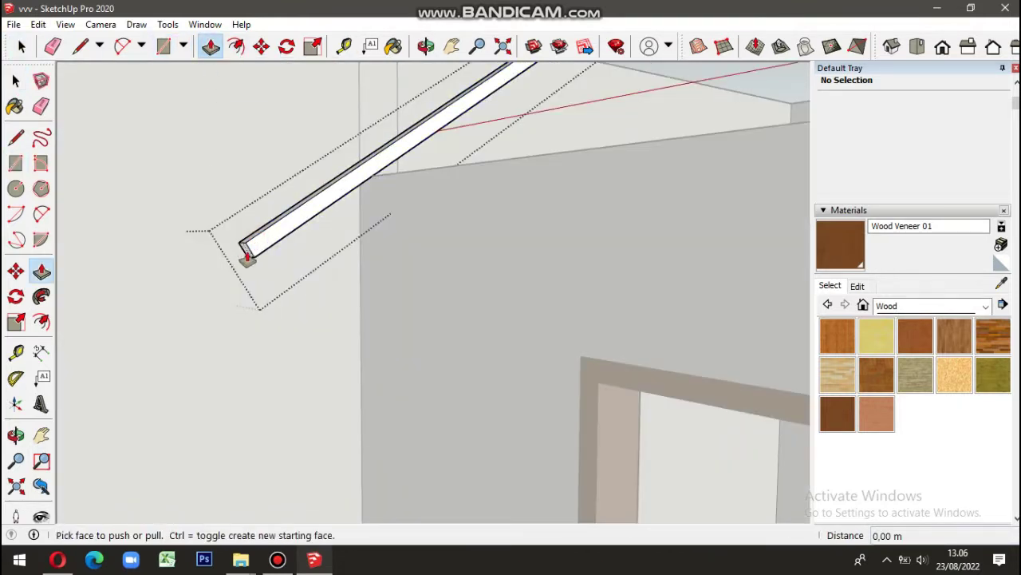
# Step: Push/Pull the left rafter's end face out by 0,25 m and check the result
pyautogui.moveTo(229, 223)
pyautogui.mouseDown(button='middle')
pyautogui.moveTo(242, 202)
pyautogui.moveTo(265, 311)
pyautogui.moveTo(308, 292)
pyautogui.moveTo(505, 335)
pyautogui.moveTo(365, 372)
pyautogui.mouseUp(button='middle')
pyautogui.click(265, 300)
pyautogui.write('0,25')
pyautogui.press('Return')
pyautogui.moveTo(278, 372); pyautogui.dragTo(654, 447, button='middle')
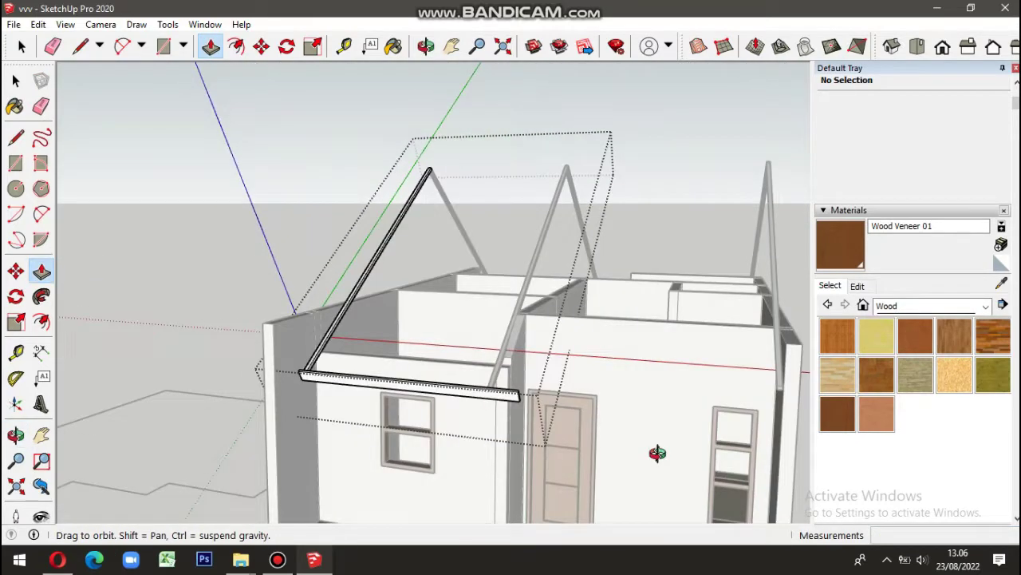
pyautogui.scroll(5, 534, 418)
pyautogui.scroll(2, 534, 418)
pyautogui.scroll(-5, 526, 319)
pyautogui.moveTo(257, 335)
pyautogui.mouseDown(button='middle')
pyautogui.moveTo(659, 342)
pyautogui.moveTo(707, 233)
pyautogui.mouseUp(button='middle')
pyautogui.press('space')
pyautogui.scroll(-1, 643, 363)
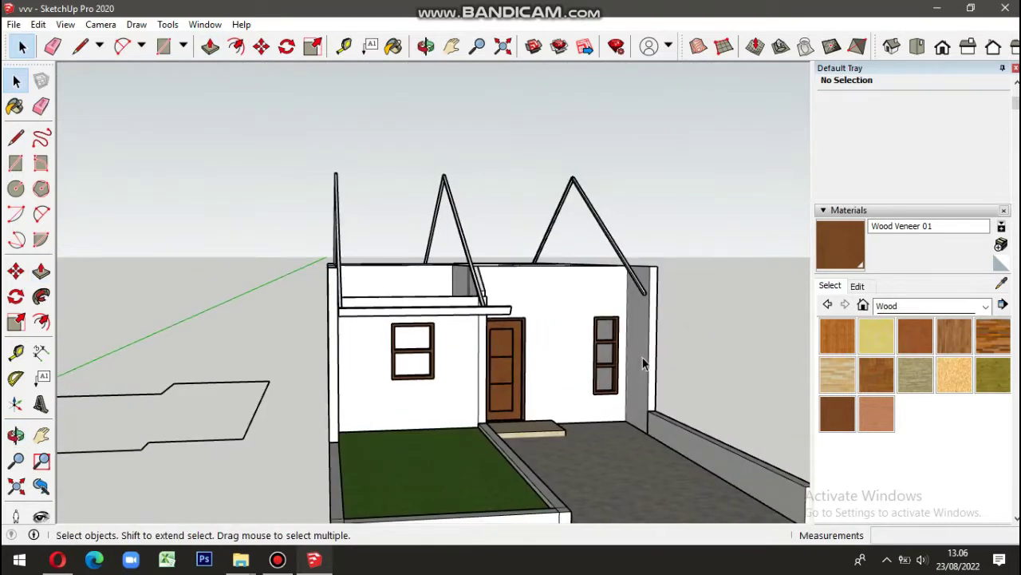
# Step: Extrude the next rafter end outward with Push/Pull to form an eave beam
pyautogui.scroll(2, 641, 285)
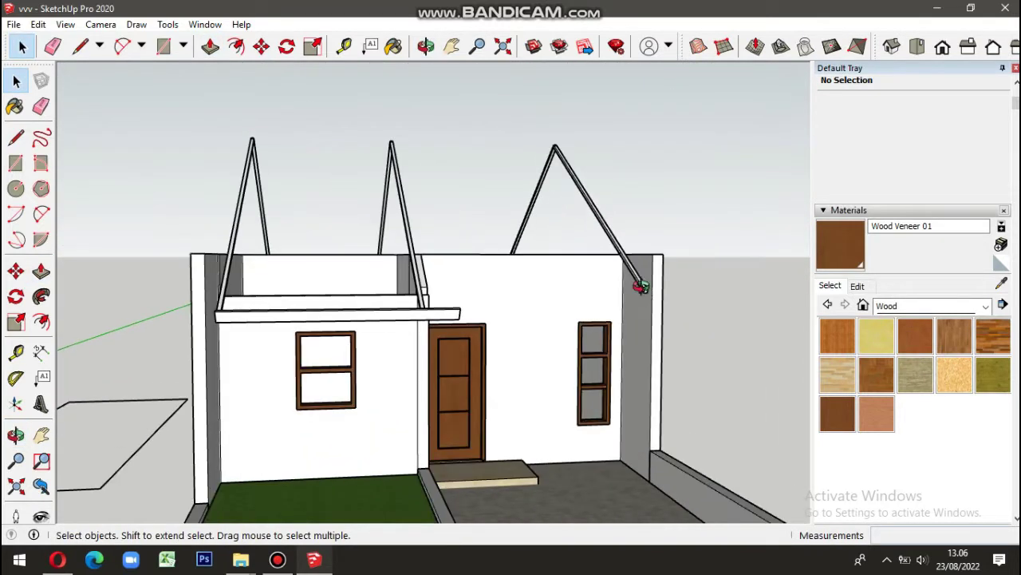
pyautogui.scroll(3, 672, 283)
pyautogui.moveTo(671, 283); pyautogui.dragTo(234, 99, button='middle')
pyautogui.press('p')
pyautogui.scroll(2, 683, 303)
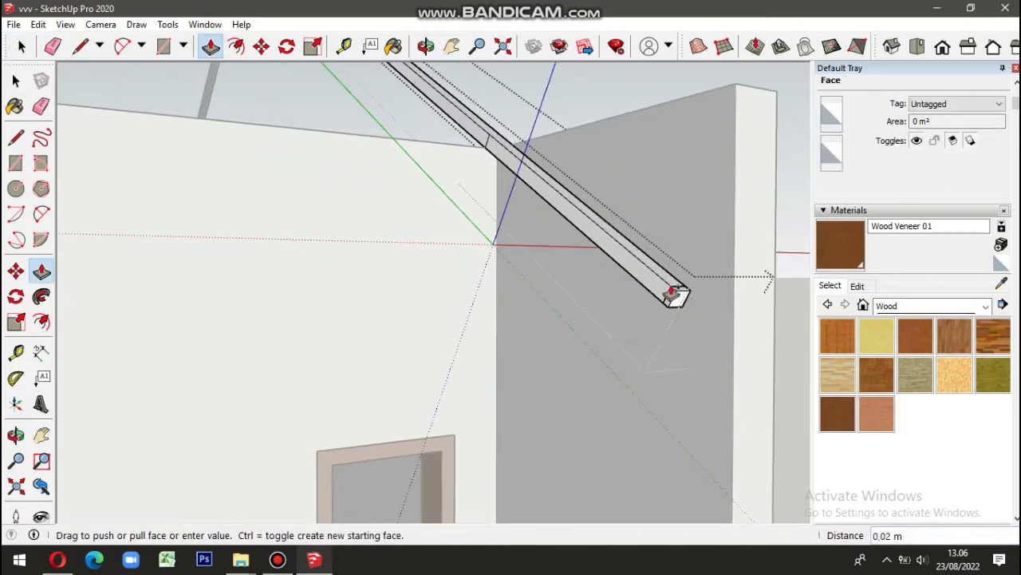
pyautogui.scroll(-3, 644, 301)
pyautogui.moveTo(615, 303)
pyautogui.mouseDown(button='middle')
pyautogui.moveTo(298, 339)
pyautogui.moveTo(597, 267)
pyautogui.mouseUp(button='middle')
pyautogui.scroll(3, 707, 247)
pyautogui.click(707, 247)
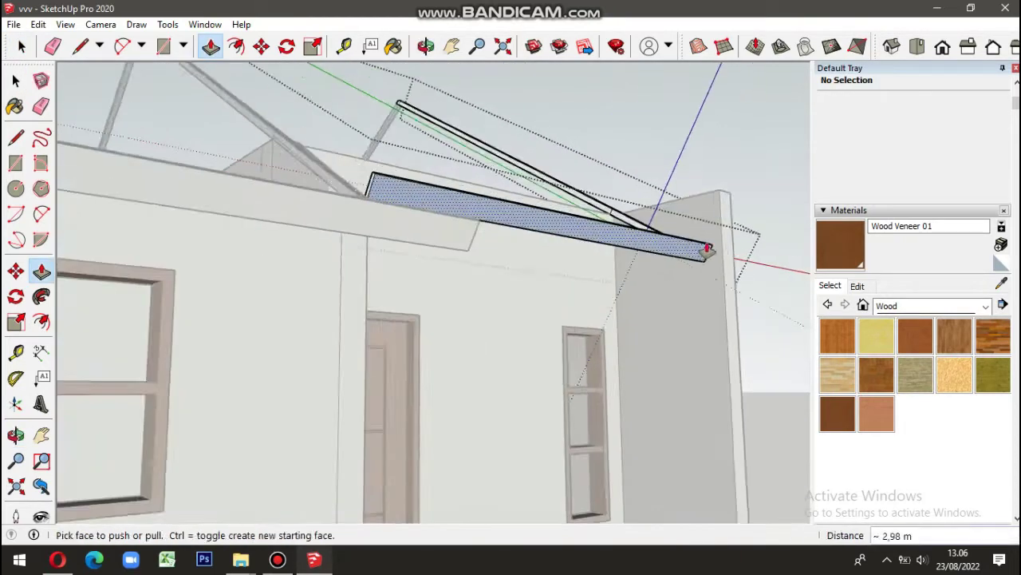
pyautogui.scroll(2, 700, 274)
pyautogui.scroll(1, 741, 303)
pyautogui.scroll(-3, 741, 304)
# Step: Pull the eave end face up the slope to lengthen the front eave beam
pyautogui.moveTo(741, 303)
pyautogui.mouseDown(button='middle')
pyautogui.moveTo(639, 357)
pyautogui.moveTo(114, 390)
pyautogui.moveTo(638, 287)
pyautogui.mouseUp(button='middle')
pyautogui.scroll(2, 635, 343)
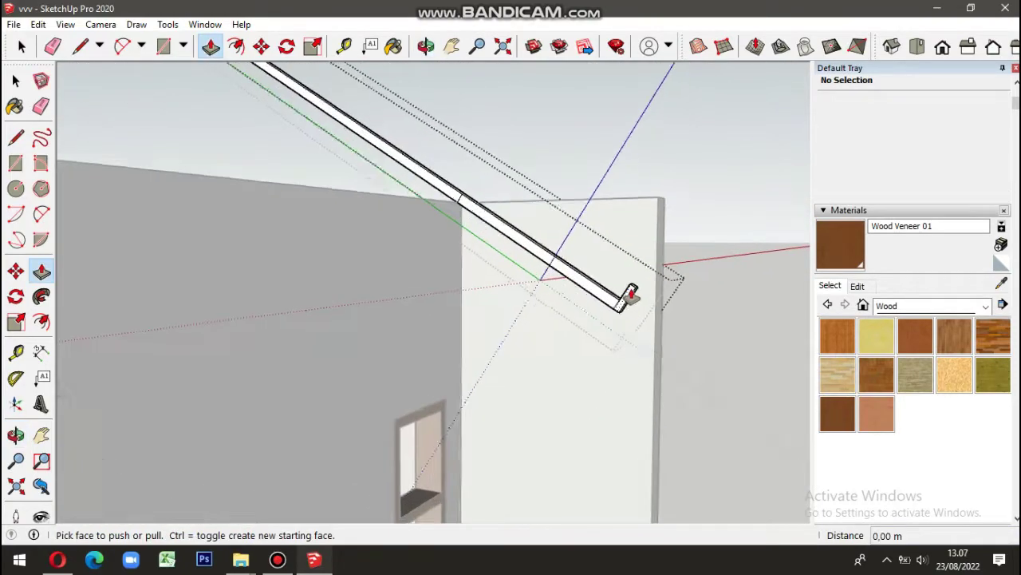
pyautogui.scroll(2, 591, 237)
pyautogui.moveTo(622, 337); pyautogui.dragTo(647, 261, button='middle')
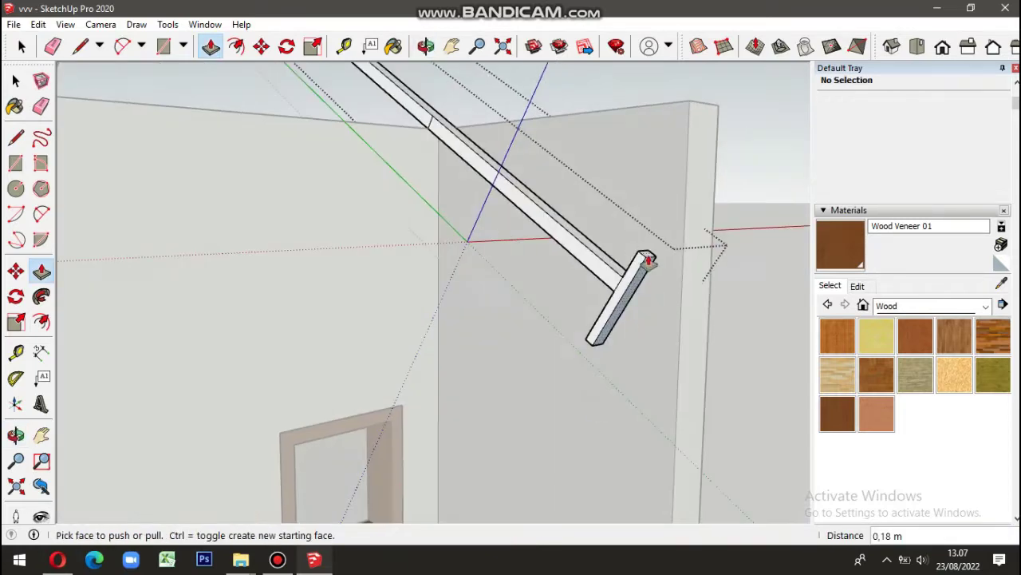
pyautogui.scroll(-3, 513, 330)
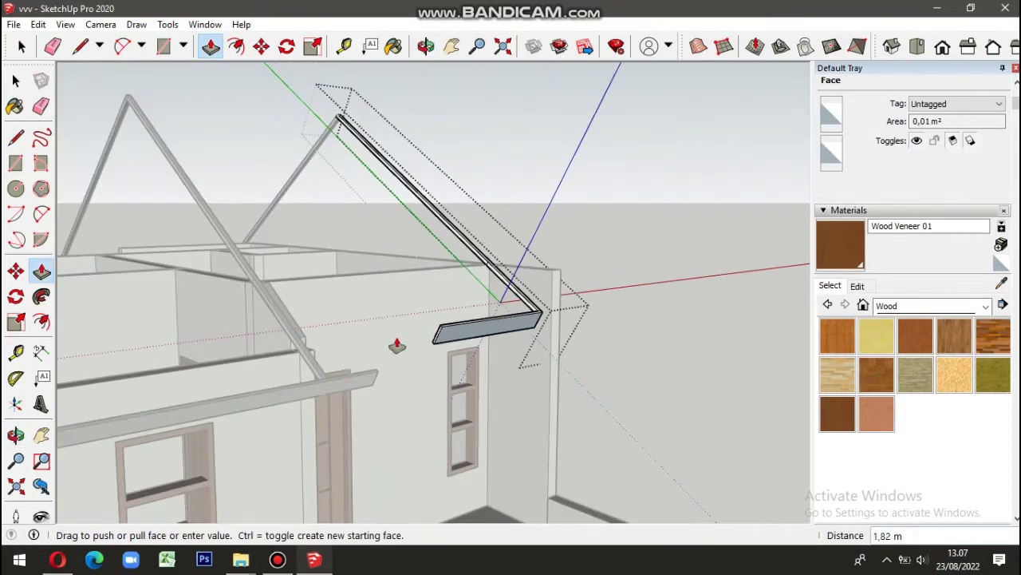
pyautogui.moveTo(306, 340)
pyautogui.mouseDown(button='middle')
pyautogui.moveTo(324, 365)
pyautogui.moveTo(200, 322)
pyautogui.moveTo(566, 322)
pyautogui.moveTo(443, 338)
pyautogui.mouseUp(button='middle')
pyautogui.moveTo(279, 334)
pyautogui.mouseDown(button='middle')
pyautogui.moveTo(125, 296)
pyautogui.moveTo(634, 280)
pyautogui.moveTo(789, 314)
pyautogui.moveTo(706, 352)
pyautogui.moveTo(485, 328)
pyautogui.moveTo(631, 360)
pyautogui.moveTo(508, 373)
pyautogui.mouseUp(button='middle')
pyautogui.click(705, 351)
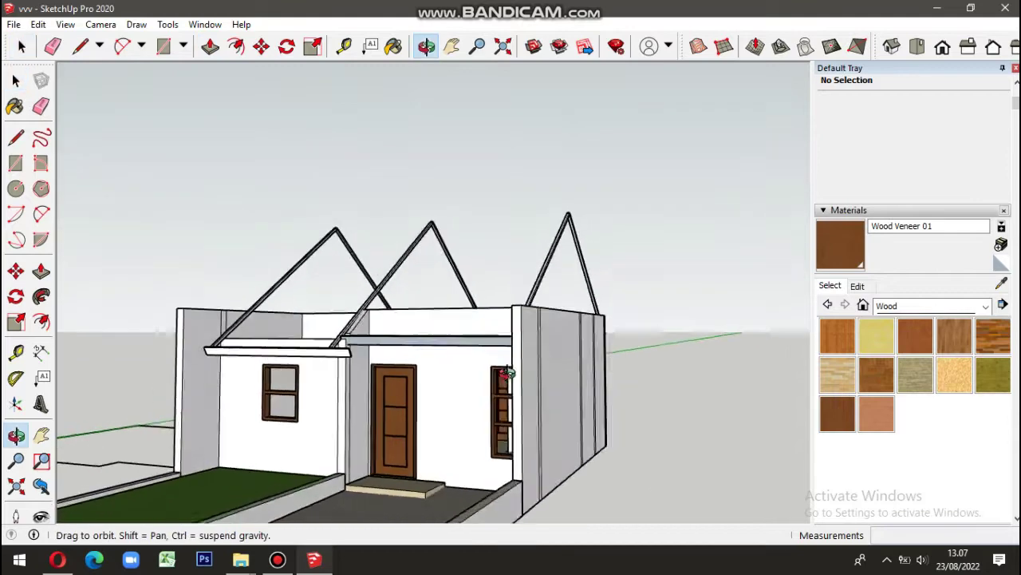
pyautogui.scroll(5, 508, 394)
pyautogui.press('p')
pyautogui.scroll(3, 361, 383)
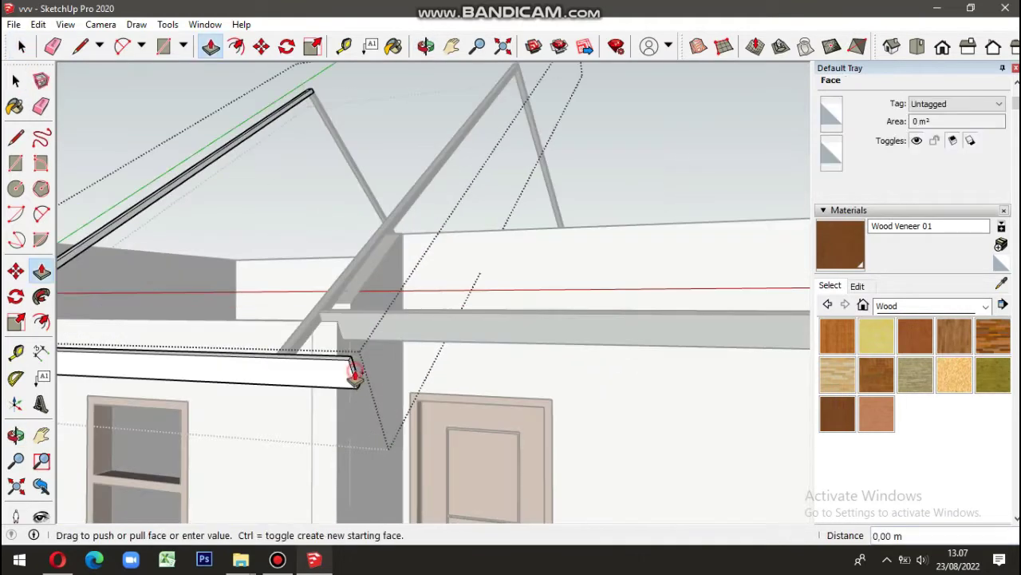
pyautogui.click(349, 377)
pyautogui.scroll(-1, 479, 225)
pyautogui.click(471, 254)
# Step: Raise the front wall tops to meet the eave beam above the door and window
pyautogui.moveTo(471, 253)
pyautogui.mouseDown(button='middle')
pyautogui.moveTo(518, 319)
pyautogui.moveTo(622, 208)
pyautogui.mouseUp(button='middle')
pyautogui.scroll(-3, 650, 190)
pyautogui.scroll(3, 559, 280)
pyautogui.moveTo(558, 279)
pyautogui.mouseDown(button='middle')
pyautogui.moveTo(520, 341)
pyautogui.moveTo(383, 376)
pyautogui.moveTo(545, 305)
pyautogui.moveTo(707, 258)
pyautogui.moveTo(529, 312)
pyautogui.moveTo(511, 383)
pyautogui.moveTo(282, 488)
pyautogui.moveTo(296, 460)
pyautogui.moveTo(634, 338)
pyautogui.moveTo(771, 274)
pyautogui.moveTo(830, 283)
pyautogui.mouseUp(button='middle')
pyautogui.scroll(5, 606, 320)
pyautogui.moveTo(606, 319)
pyautogui.mouseDown(button='middle')
pyautogui.moveTo(295, 335)
pyautogui.moveTo(194, 274)
pyautogui.moveTo(190, 308)
pyautogui.moveTo(185, 267)
pyautogui.mouseUp(button='middle')
pyautogui.scroll(5, 194, 274)
pyautogui.press('p')
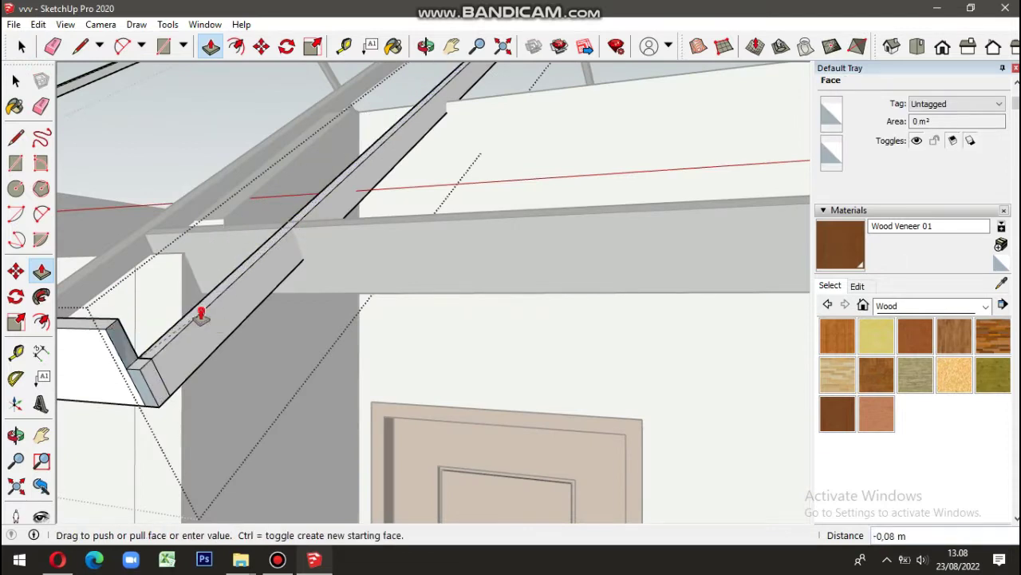
pyautogui.moveTo(194, 322)
pyautogui.mouseDown(button='middle')
pyautogui.moveTo(378, 263)
pyautogui.moveTo(302, 122)
pyautogui.mouseUp(button='middle')
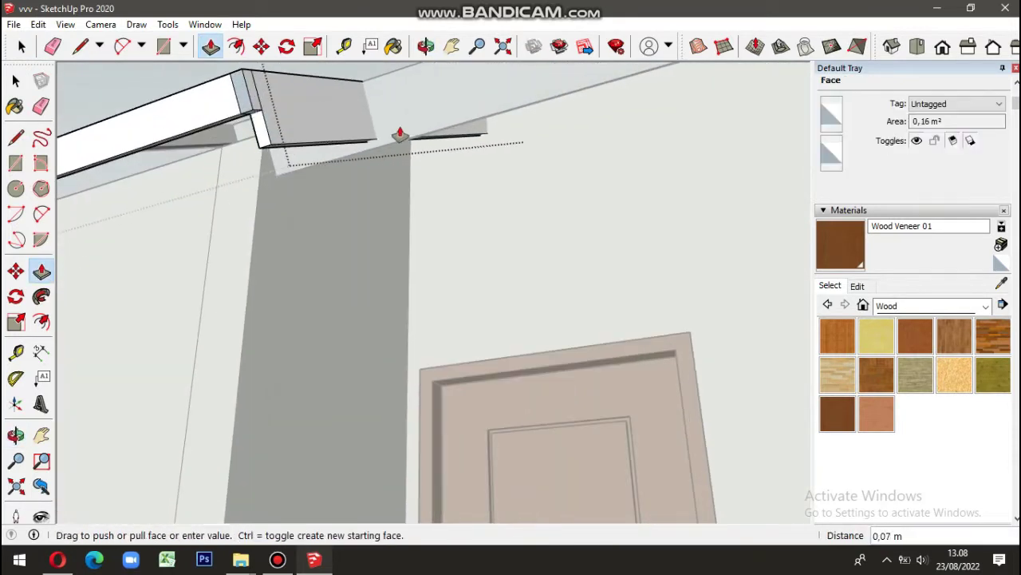
pyautogui.moveTo(263, 156)
pyautogui.mouseDown(button='middle')
pyautogui.moveTo(385, 221)
pyautogui.moveTo(253, 271)
pyautogui.moveTo(461, 431)
pyautogui.moveTo(486, 342)
pyautogui.moveTo(292, 276)
pyautogui.moveTo(422, 333)
pyautogui.moveTo(669, 176)
pyautogui.moveTo(525, 305)
pyautogui.moveTo(374, 378)
pyautogui.moveTo(251, 331)
pyautogui.moveTo(240, 155)
pyautogui.mouseUp(button='middle')
pyautogui.scroll(-5, 484, 407)
pyautogui.scroll(3, 669, 175)
pyautogui.press('space')
pyautogui.scroll(3, 668, 176)
# Step: Push/Pull the side wall top up 2,31 m
pyautogui.press('p')
pyautogui.scroll(1, 221, 335)
pyautogui.scroll(3, 245, 325)
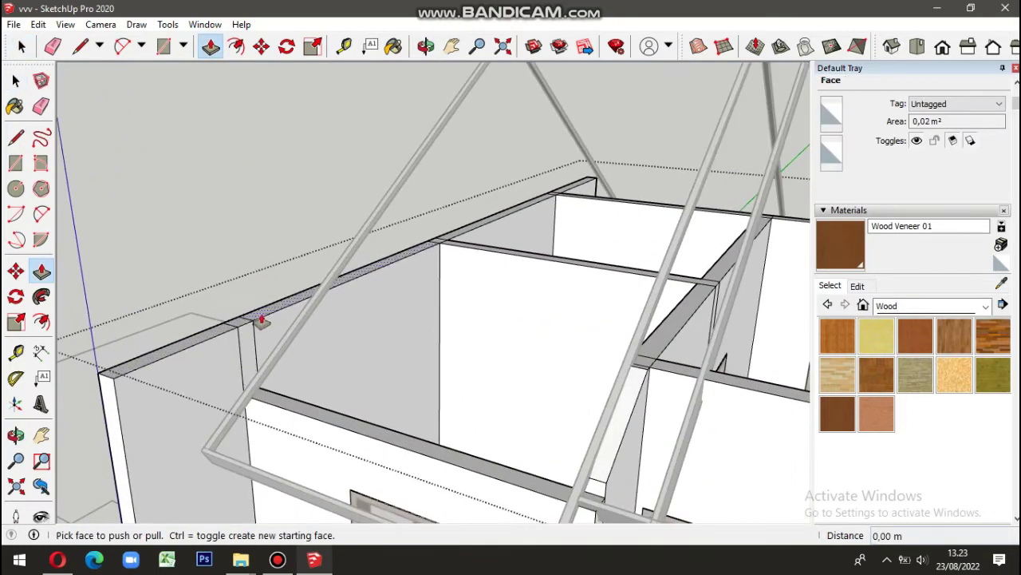
pyautogui.scroll(-3, 420, 94)
pyautogui.scroll(2, 371, 257)
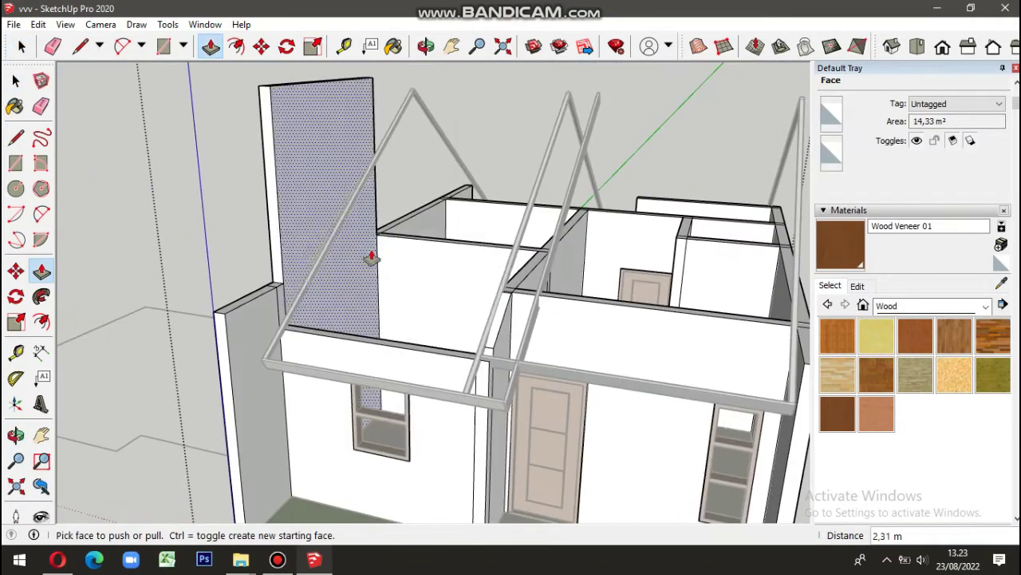
pyautogui.moveTo(446, 279)
pyautogui.mouseDown(button='middle')
pyautogui.moveTo(388, 235)
pyautogui.moveTo(506, 217)
pyautogui.mouseUp(button='middle')
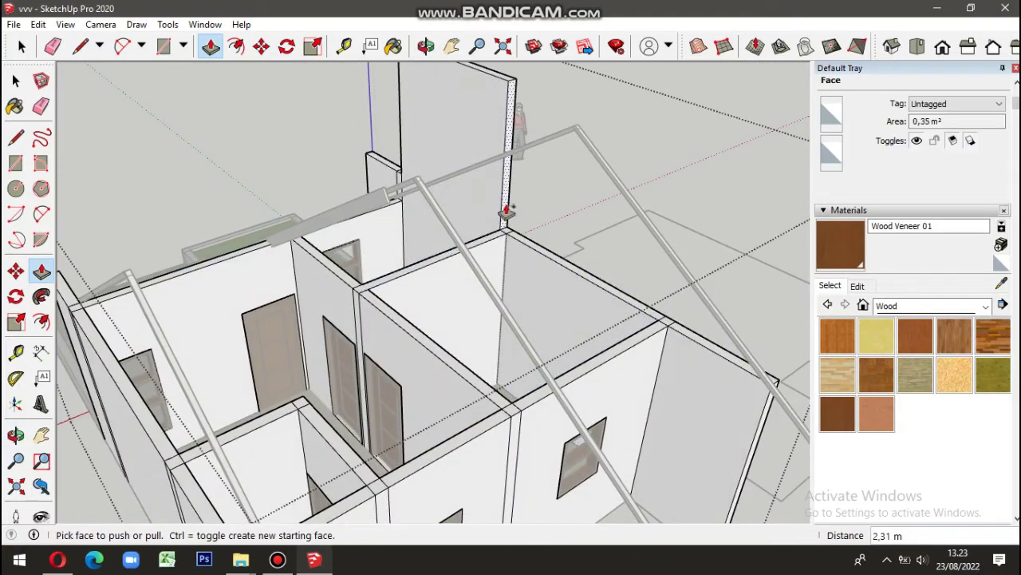
pyautogui.scroll(-5, 552, 301)
pyautogui.moveTo(798, 308)
pyautogui.mouseDown(button='middle')
pyautogui.moveTo(809, 348)
pyautogui.moveTo(769, 354)
pyautogui.moveTo(748, 383)
pyautogui.moveTo(620, 255)
pyautogui.mouseUp(button='middle')
# Step: Erase the extra edges left on the raised side wall
pyautogui.press('e')
pyautogui.scroll(3, 495, 167)
pyautogui.moveTo(495, 167)
pyautogui.mouseDown(button='middle')
pyautogui.moveTo(485, 213)
pyautogui.moveTo(422, 223)
pyautogui.mouseUp(button='middle')
pyautogui.scroll(-5, 422, 223)
pyautogui.moveTo(354, 183); pyautogui.dragTo(399, 209, button='middle')
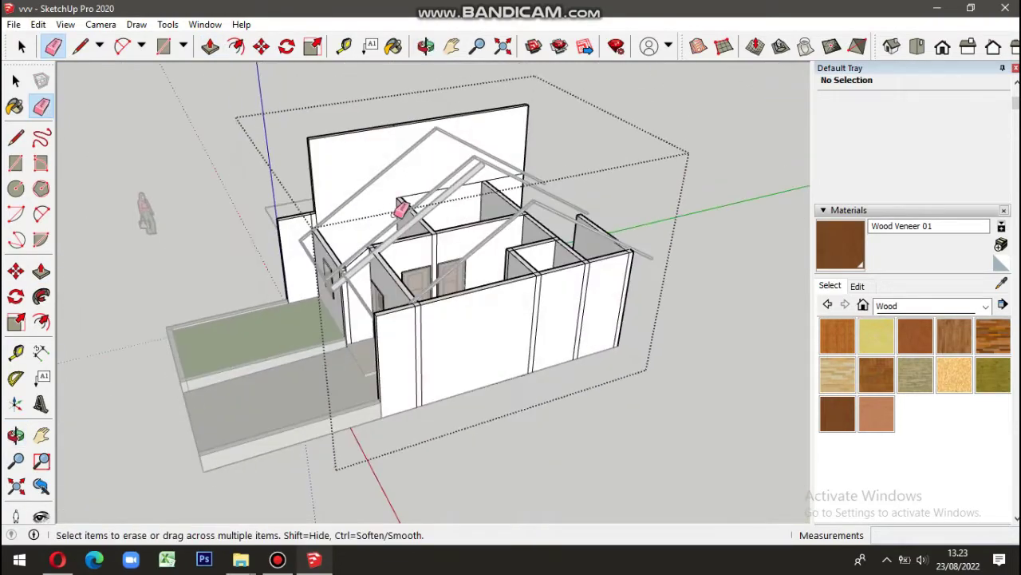
pyautogui.scroll(3, 337, 267)
pyautogui.moveTo(338, 266)
pyautogui.mouseDown(button='middle')
pyautogui.moveTo(441, 150)
pyautogui.moveTo(726, 102)
pyautogui.moveTo(325, 229)
pyautogui.moveTo(258, 297)
pyautogui.mouseUp(button='middle')
pyautogui.scroll(3, 327, 150)
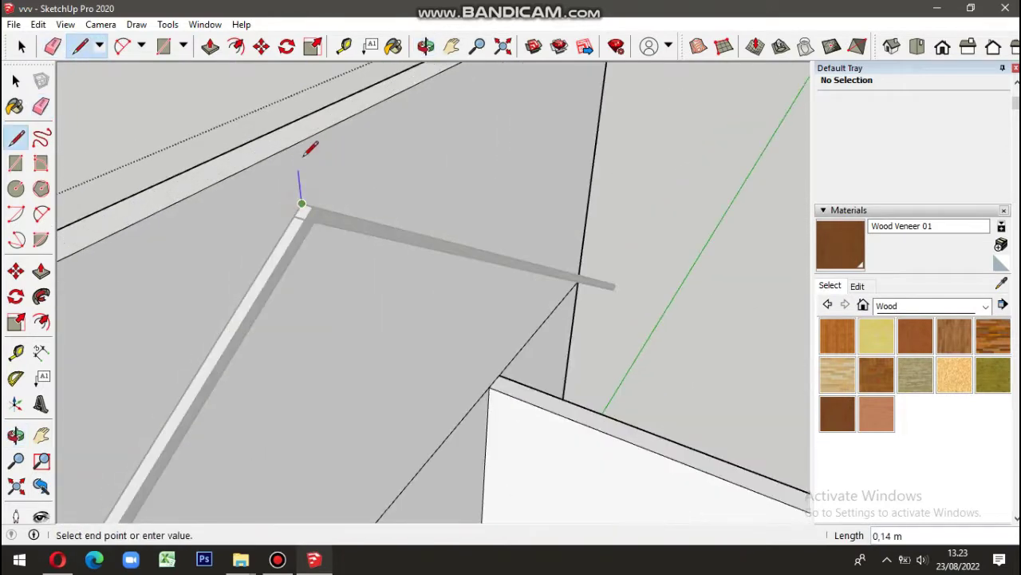
pyautogui.moveTo(301, 130)
pyautogui.mouseDown(button='middle')
pyautogui.moveTo(303, 164)
pyautogui.moveTo(486, 207)
pyautogui.mouseUp(button='middle')
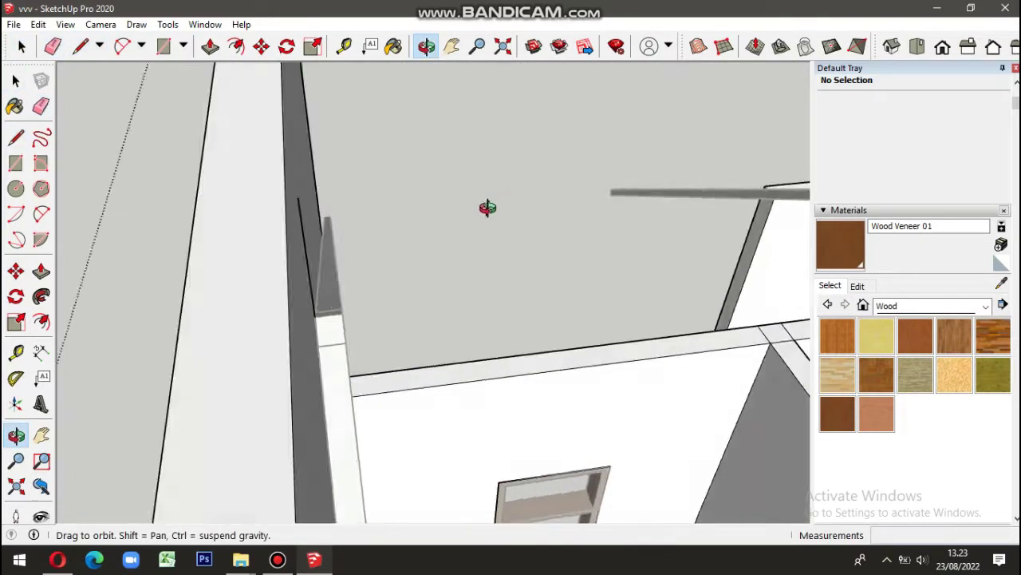
# Step: Orbit around the house to inspect the grey side wall beneath the rafters
pyautogui.press('space')
pyautogui.scroll(-3, 342, 194)
pyautogui.moveTo(341, 186)
pyautogui.mouseDown(button='middle')
pyautogui.moveTo(372, 190)
pyautogui.moveTo(397, 162)
pyautogui.mouseUp(button='middle')
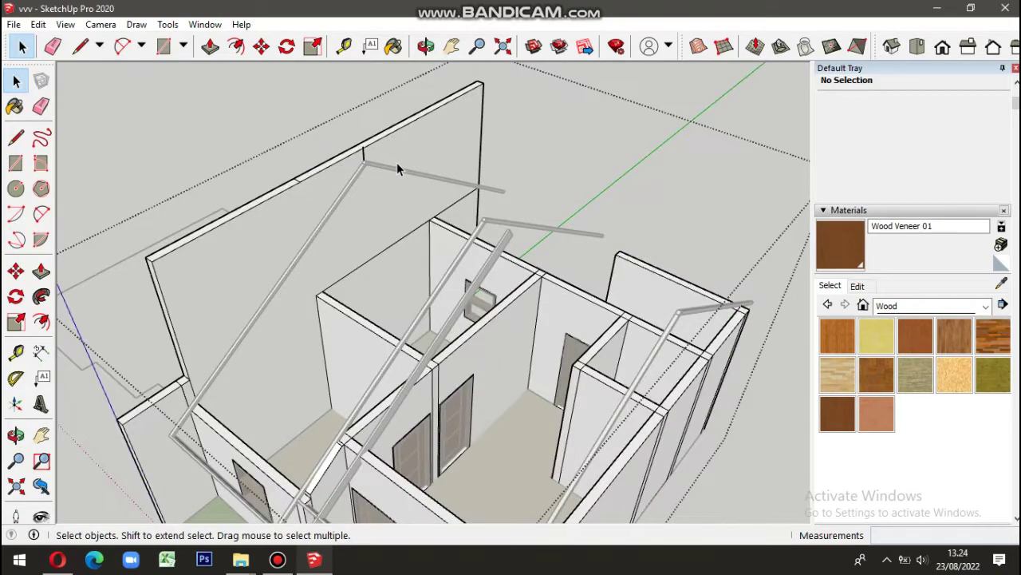
pyautogui.scroll(-2, 397, 162)
pyautogui.scroll(-2, 397, 162)
pyautogui.moveTo(609, 102); pyautogui.dragTo(288, 355, button='middle')
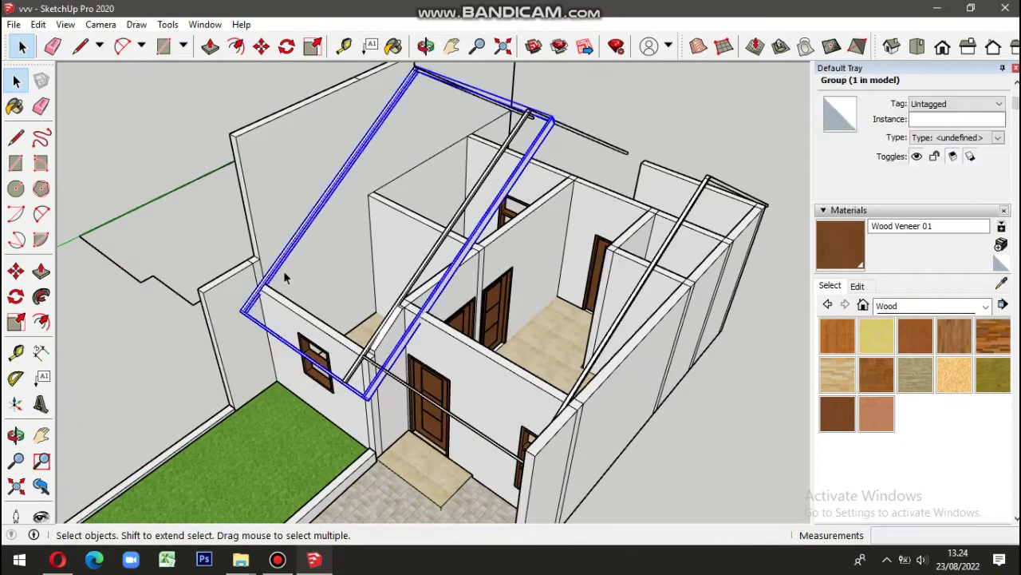
pyautogui.scroll(5, 285, 276)
pyautogui.moveTo(342, 289)
pyautogui.mouseDown(button='middle')
pyautogui.moveTo(324, 264)
pyautogui.moveTo(365, 332)
pyautogui.moveTo(479, 326)
pyautogui.moveTo(233, 455)
pyautogui.mouseUp(button='middle')
pyautogui.scroll(-3, 440, 422)
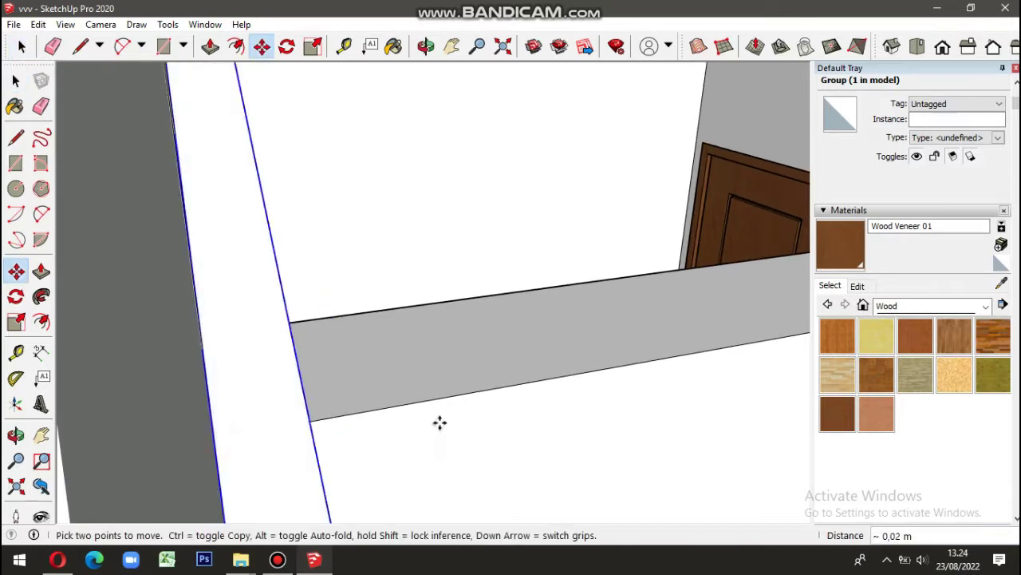
pyautogui.scroll(-5, 298, 262)
pyautogui.scroll(5, 354, 162)
pyautogui.press('space')
pyautogui.scroll(3, 353, 162)
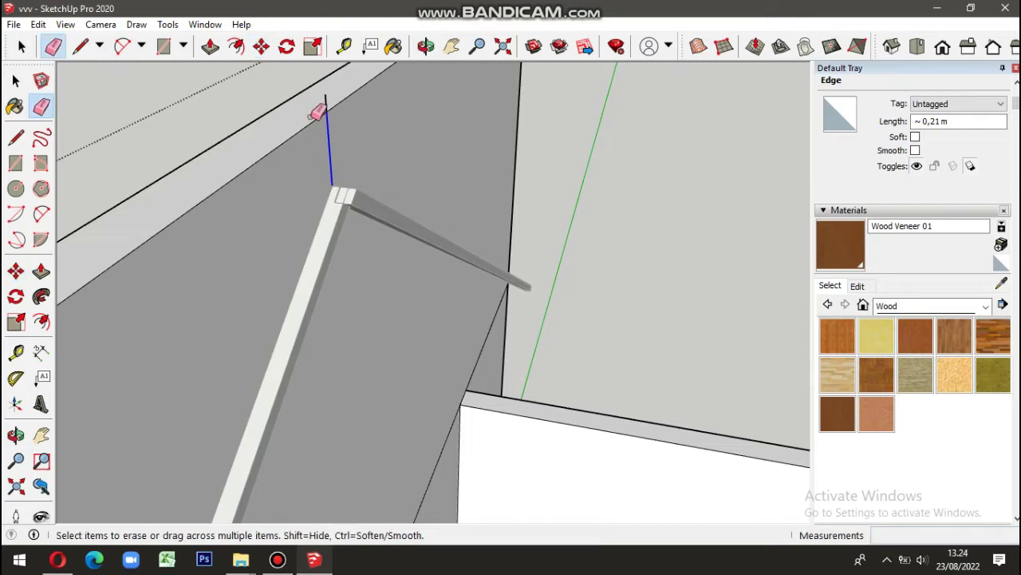
pyautogui.scroll(-4, 318, 111)
pyautogui.scroll(-3, 540, 230)
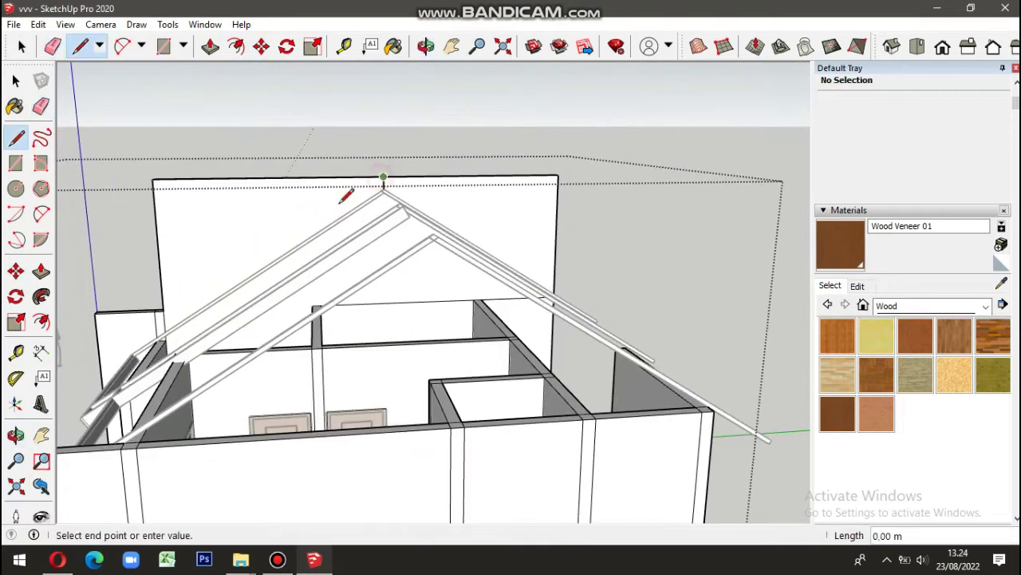
pyautogui.moveTo(102, 352); pyautogui.dragTo(284, 327, button='middle')
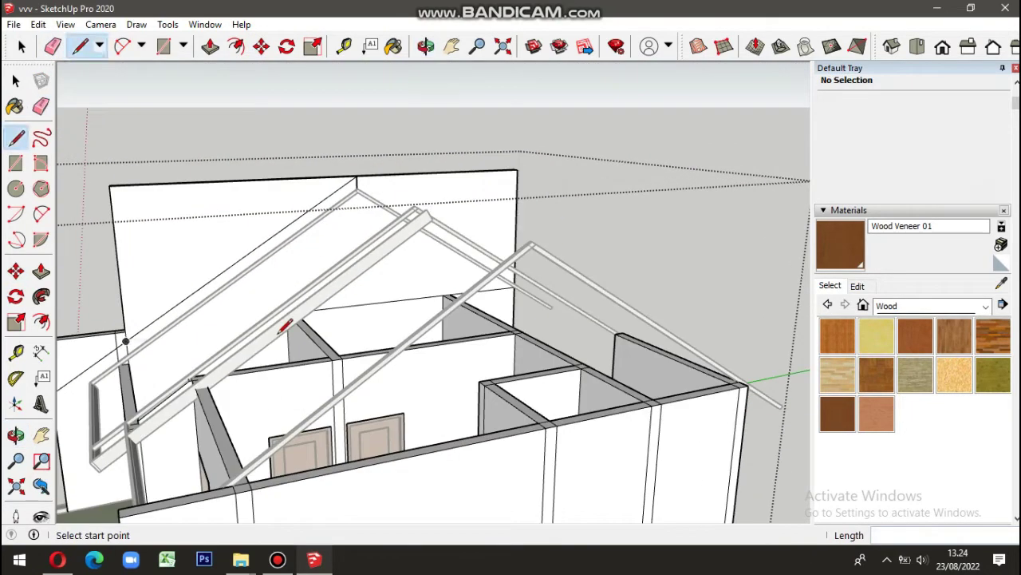
# Step: Push the small gable offcut at the rafter corner back 0,15 m
pyautogui.doubleClick(170, 255)
pyautogui.scroll(-5, 456, 258)
pyautogui.scroll(6, 262, 290)
pyautogui.scroll(3, 326, 269)
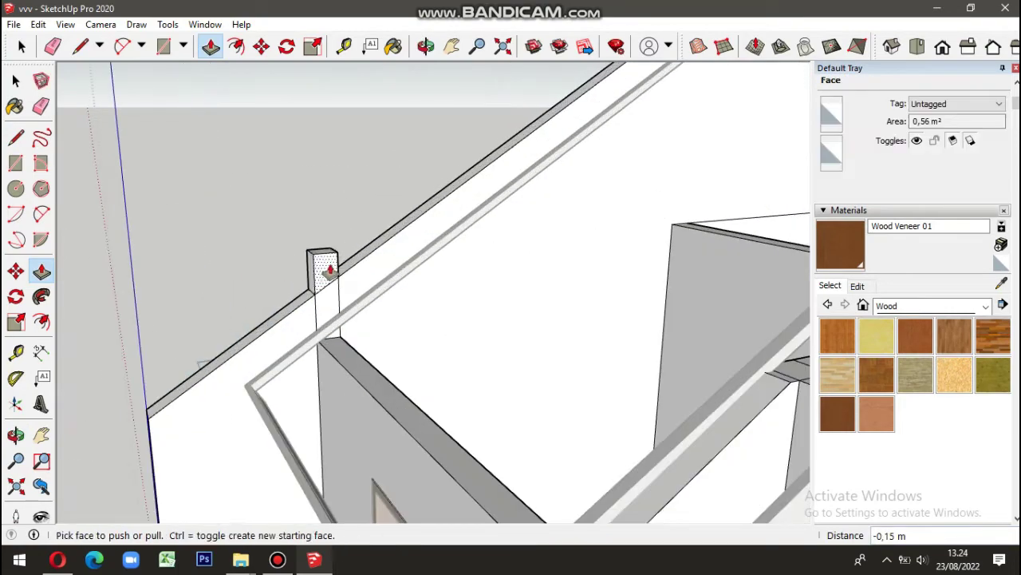
pyautogui.scroll(-2, 228, 325)
pyautogui.scroll(-5, 227, 326)
pyautogui.moveTo(226, 308); pyautogui.dragTo(527, 311, button='middle')
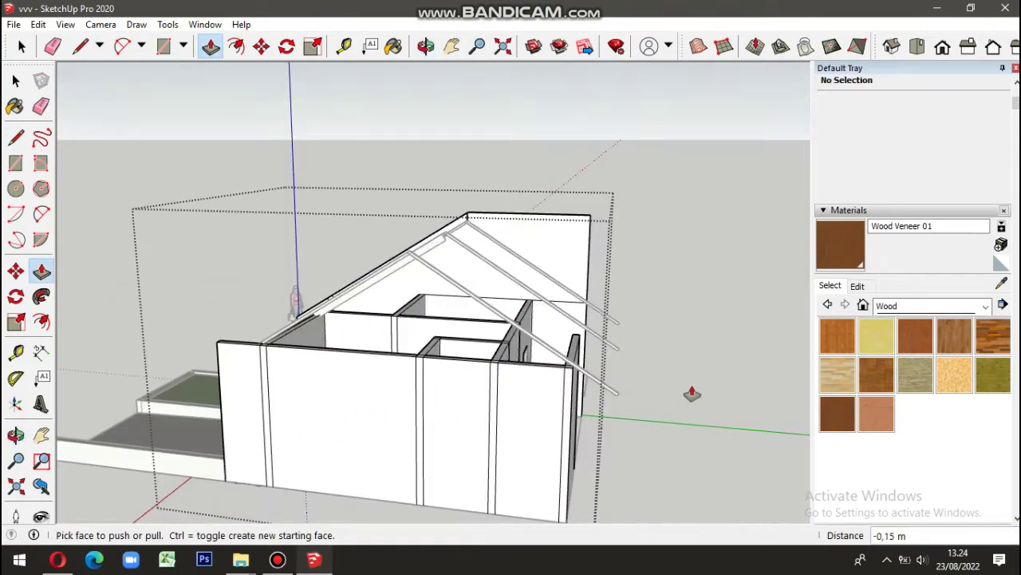
pyautogui.scroll(-3, 678, 383)
pyautogui.moveTo(668, 376)
pyautogui.mouseDown(button='middle')
pyautogui.moveTo(718, 308)
pyautogui.moveTo(687, 319)
pyautogui.moveTo(725, 342)
pyautogui.moveTo(647, 335)
pyautogui.mouseUp(button='middle')
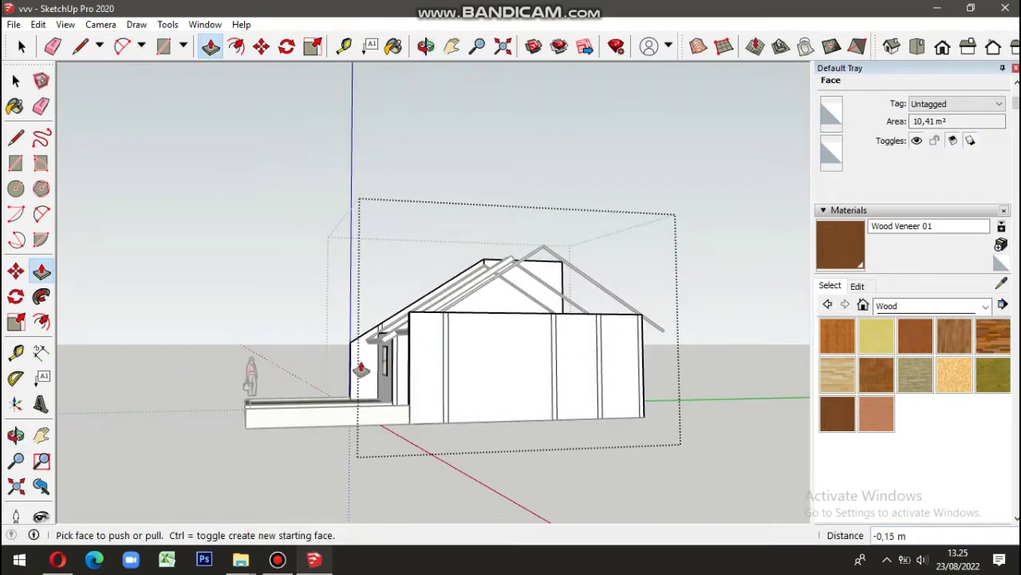
# Step: Orbit the model to a side elevation of the gable
pyautogui.scroll(5, 335, 319)
pyautogui.press('l')
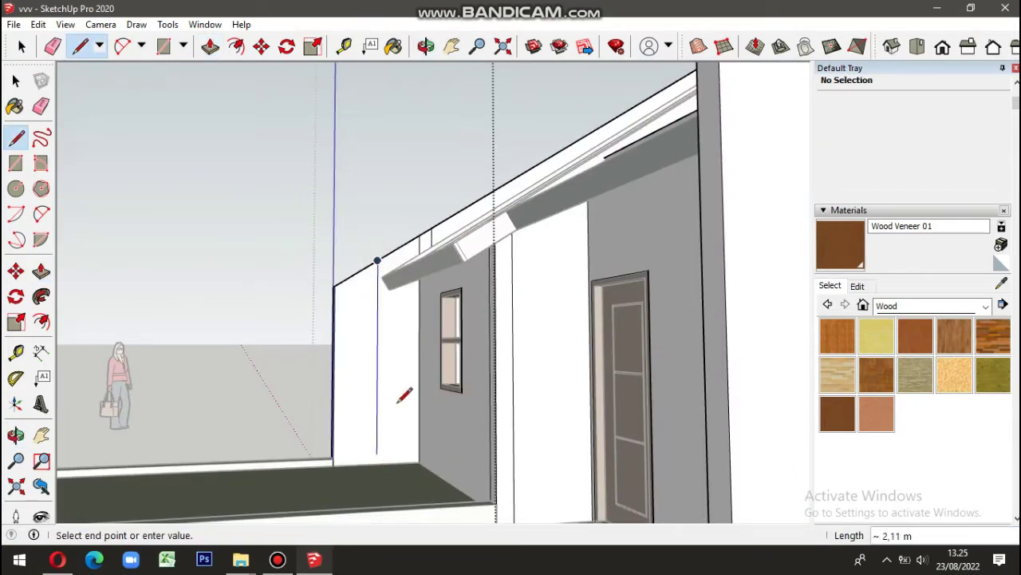
pyautogui.scroll(-4, 405, 395)
pyautogui.press('p')
pyautogui.scroll(5, 399, 359)
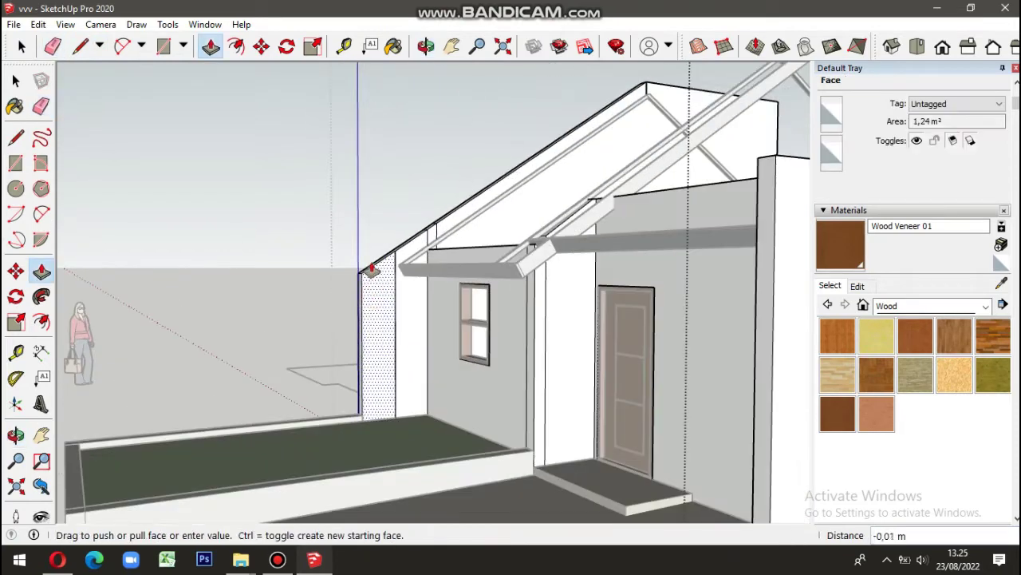
pyautogui.scroll(-5, 371, 270)
pyautogui.press('space')
pyautogui.moveTo(750, 447)
pyautogui.mouseDown(button='middle')
pyautogui.moveTo(481, 433)
pyautogui.moveTo(557, 370)
pyautogui.mouseUp(button='middle')
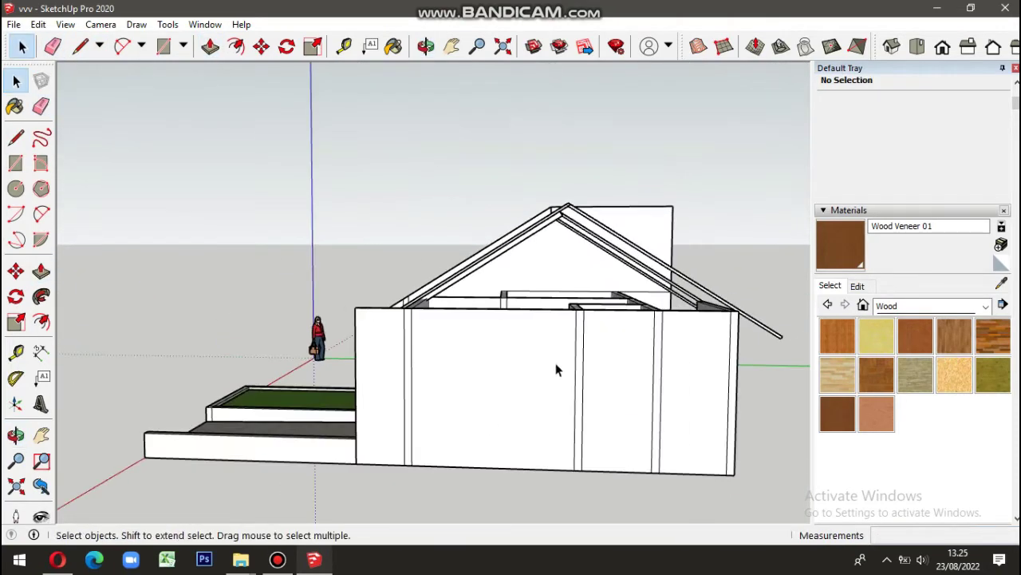
pyautogui.scroll(2, 559, 351)
pyautogui.scroll(3, 577, 249)
pyautogui.scroll(2, 559, 240)
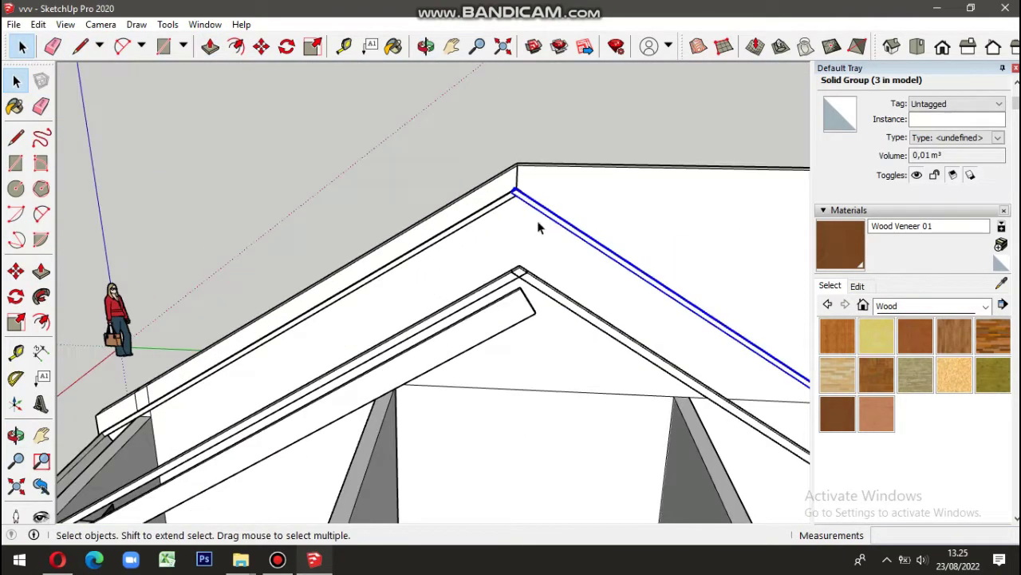
pyautogui.scroll(2, 638, 351)
pyautogui.scroll(1, 678, 319)
# Step: Select a roof rafter and start moving it along the gable
pyautogui.press('m')
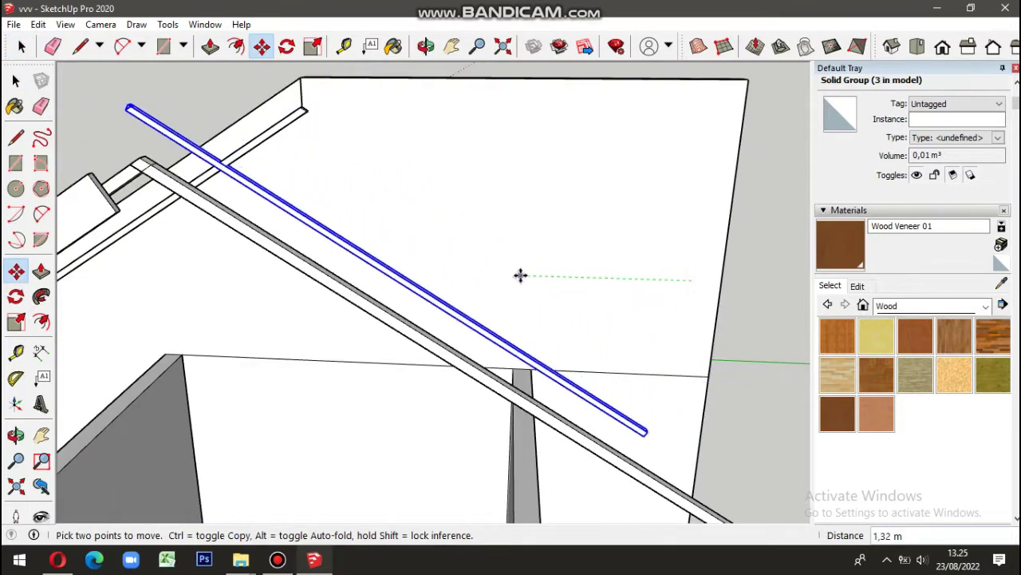
pyautogui.scroll(-2, 674, 382)
pyautogui.press('space')
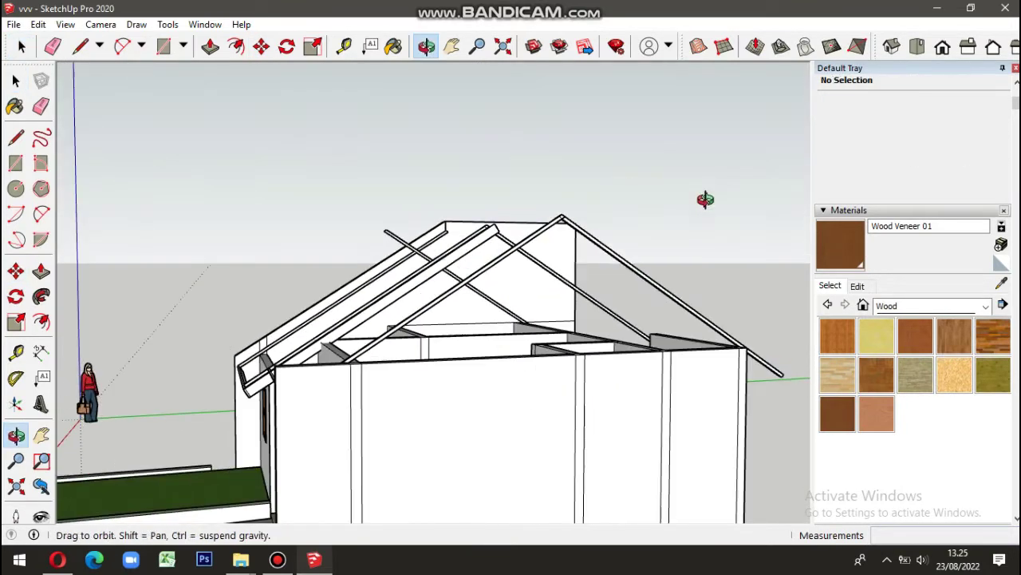
pyautogui.moveTo(488, 245); pyautogui.dragTo(862, 274, button='middle')
pyautogui.moveTo(615, 405)
pyautogui.mouseDown(button='middle')
pyautogui.moveTo(299, 348)
pyautogui.moveTo(574, 315)
pyautogui.moveTo(313, 366)
pyautogui.mouseUp(button='middle')
pyautogui.moveTo(639, 195); pyautogui.dragTo(237, 237, button='middle')
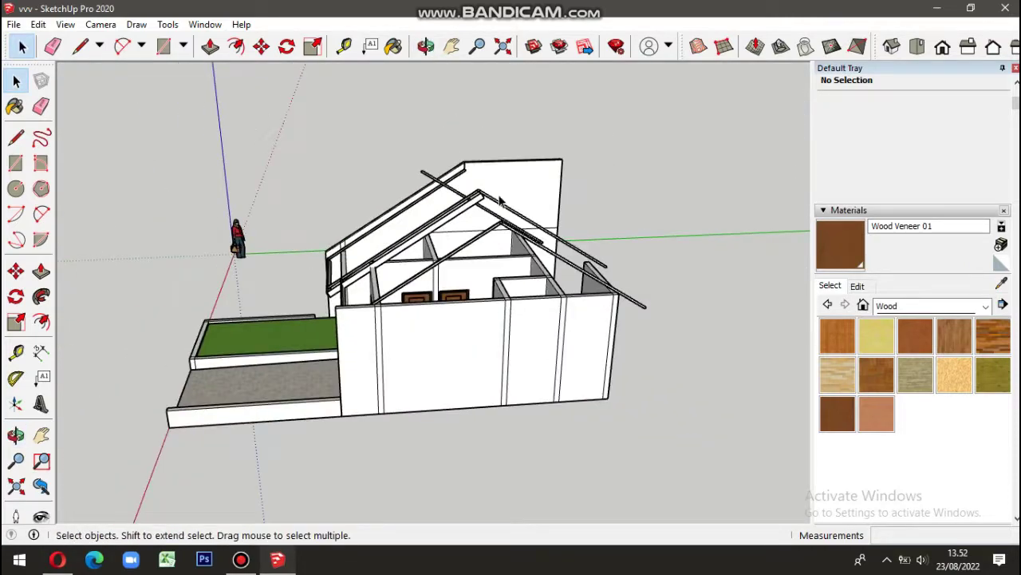
pyautogui.scroll(5, 428, 187)
pyautogui.click(429, 186)
pyautogui.scroll(3, 371, 212)
pyautogui.scroll(2, 371, 212)
pyautogui.press('m')
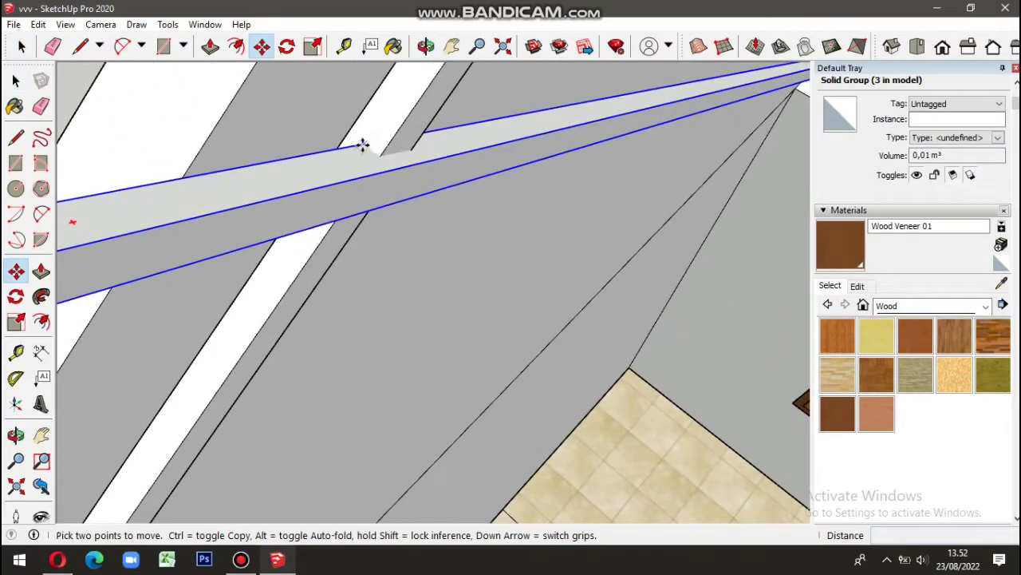
pyautogui.click(353, 131)
# Step: Draw a line connecting the ends of two opposite rafters
pyautogui.press('l')
pyautogui.moveTo(333, 117); pyautogui.dragTo(361, 170, button='middle')
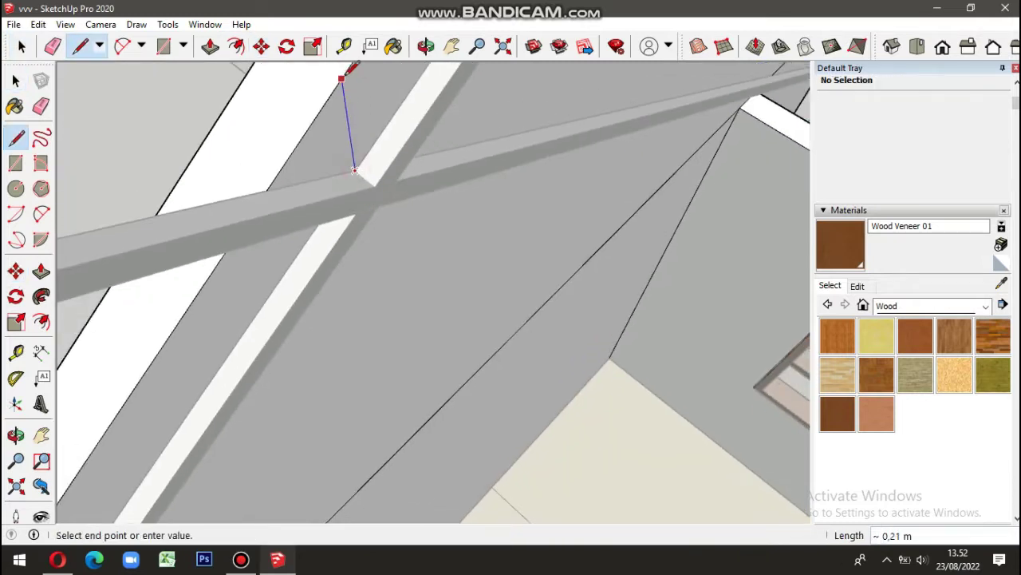
pyautogui.scroll(-3, 353, 170)
pyautogui.press('space')
pyautogui.moveTo(228, 221); pyautogui.dragTo(380, 141, button='middle')
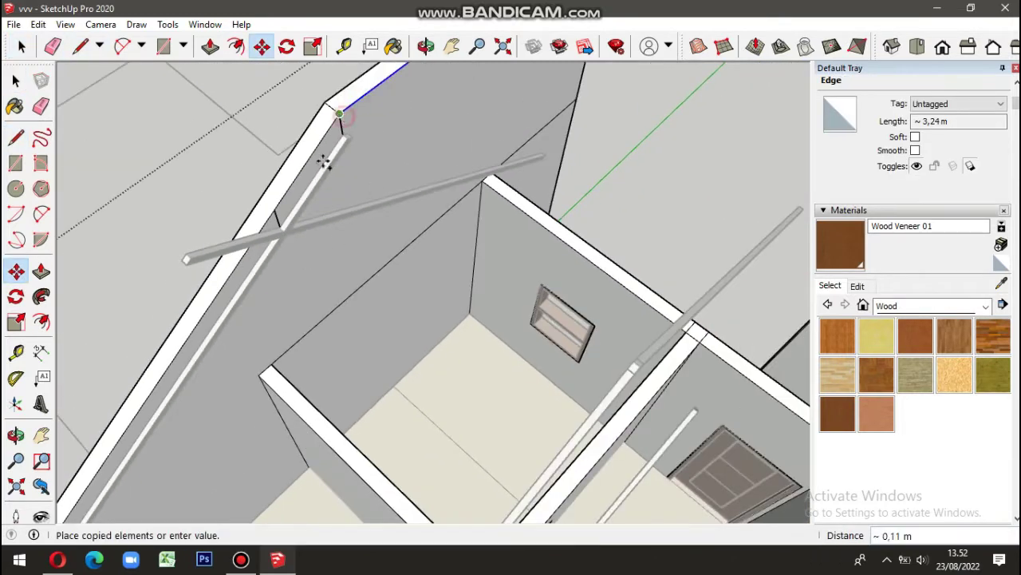
pyautogui.scroll(-5, 348, 124)
pyautogui.moveTo(485, 244); pyautogui.dragTo(394, 166, button='middle')
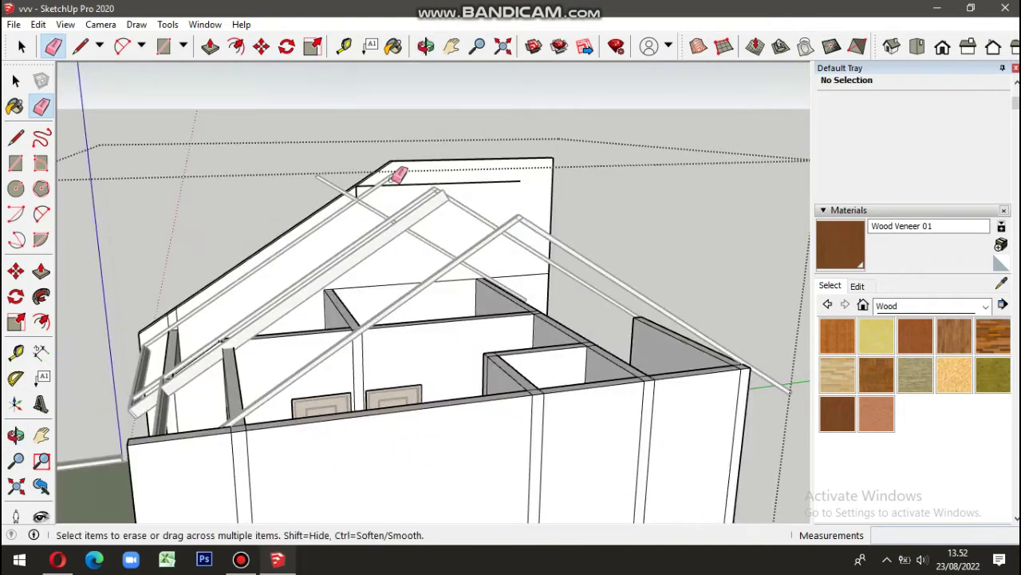
pyautogui.scroll(3, 356, 175)
pyautogui.scroll(2, 452, 173)
pyautogui.click(326, 175)
pyautogui.scroll(-2, 336, 172)
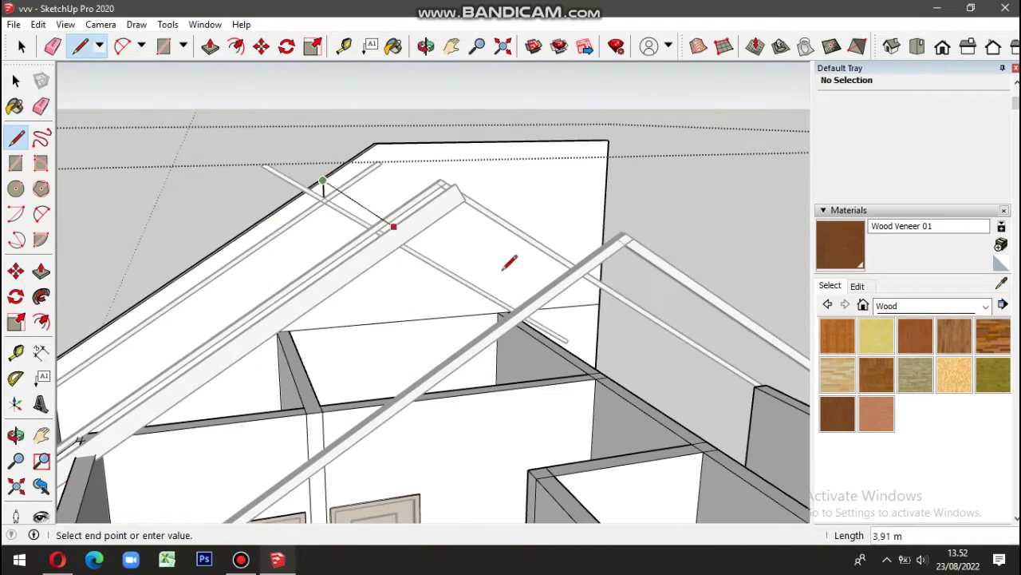
pyautogui.moveTo(506, 262); pyautogui.dragTo(643, 361, button='middle')
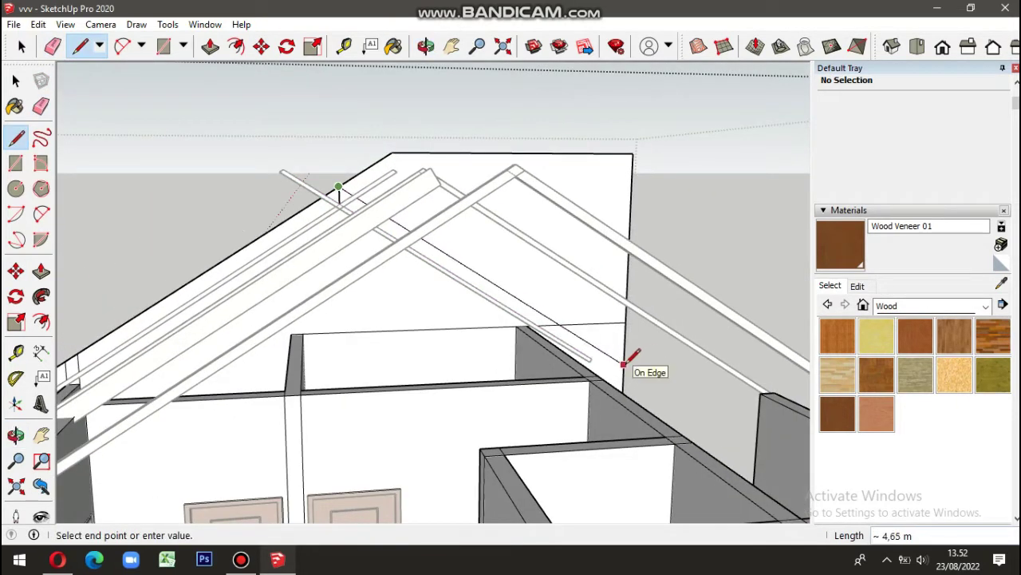
pyautogui.click(624, 357)
pyautogui.moveTo(624, 357); pyautogui.dragTo(449, 303, button='middle')
pyautogui.press('p')
pyautogui.moveTo(337, 157)
pyautogui.mouseDown(button='middle')
pyautogui.moveTo(472, 283)
pyautogui.moveTo(494, 226)
pyautogui.mouseUp(button='middle')
pyautogui.scroll(-5, 494, 226)
# Step: Draw a rectangle above the front door and extrude it outward into a canopy
pyautogui.moveTo(599, 212); pyautogui.dragTo(586, 199, button='middle')
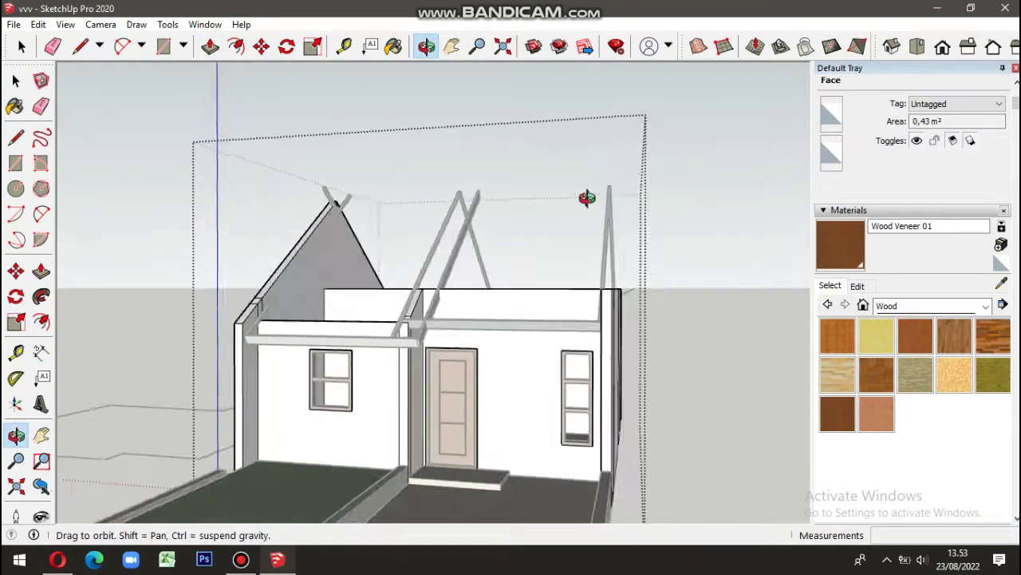
pyautogui.scroll(2, 401, 223)
pyautogui.scroll(-2, 669, 177)
pyautogui.moveTo(647, 131)
pyautogui.mouseDown(button='middle')
pyautogui.moveTo(425, 272)
pyautogui.moveTo(654, 240)
pyautogui.mouseUp(button='middle')
pyautogui.scroll(3, 440, 319)
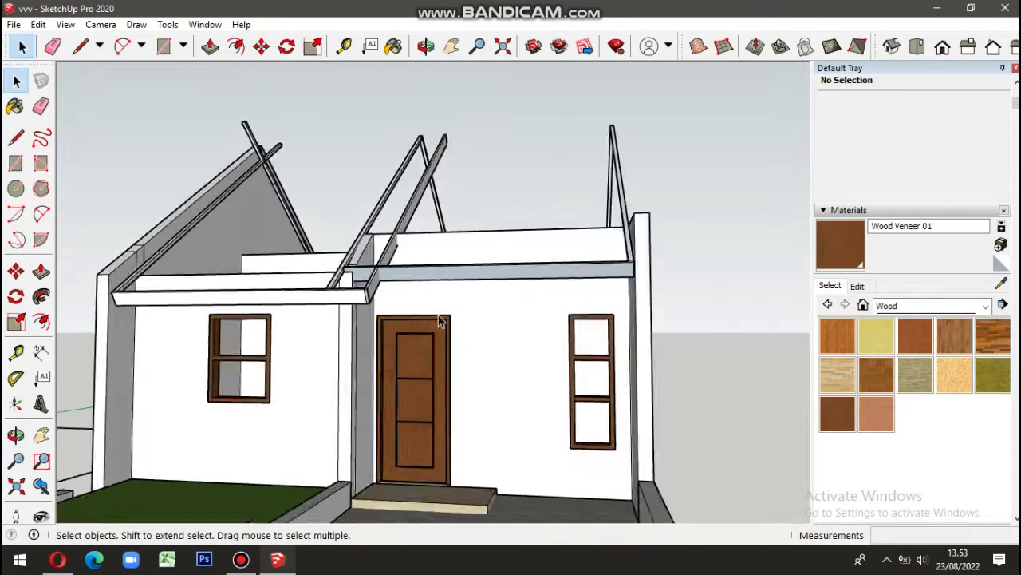
pyautogui.scroll(3, 440, 319)
pyautogui.press('r')
pyautogui.scroll(2, 304, 283)
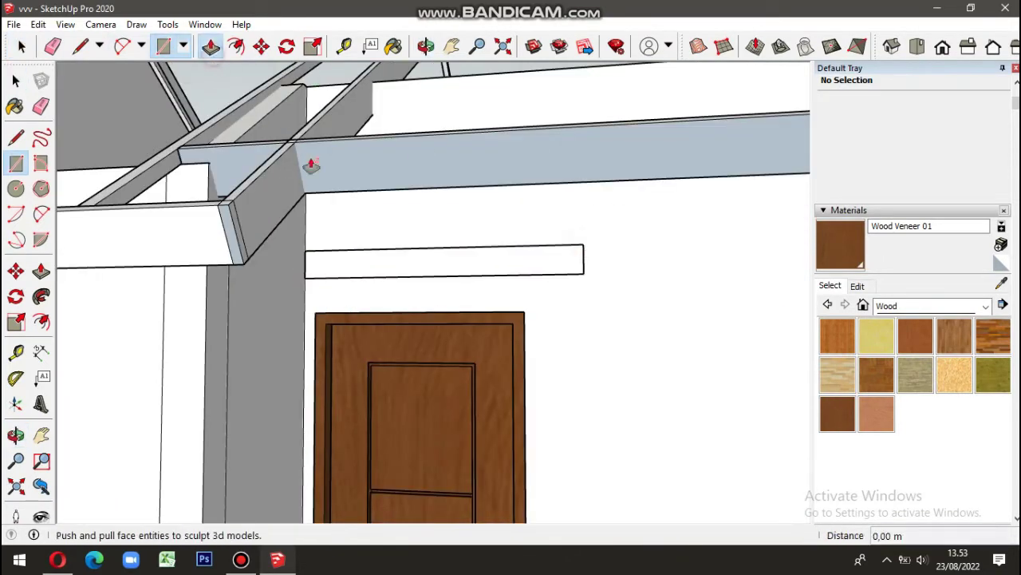
pyautogui.click(312, 260)
pyautogui.scroll(-3, 312, 346)
pyautogui.click(496, 346)
# Step: Thicken the canopy's underside and make the canopy a group
pyautogui.moveTo(497, 346); pyautogui.dragTo(278, 287, button='middle')
pyautogui.scroll(3, 329, 308)
pyautogui.click(330, 307)
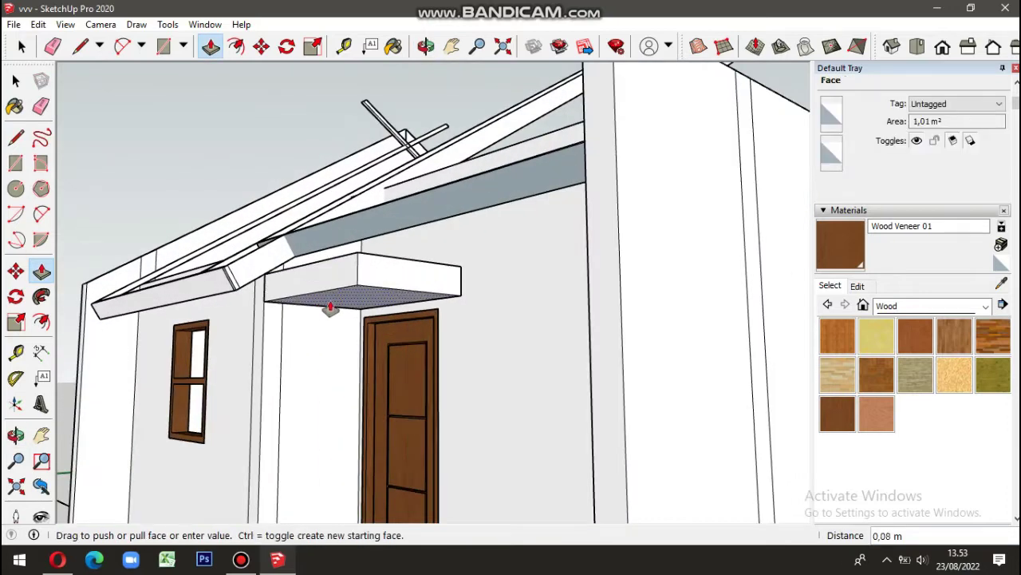
pyautogui.click(330, 308)
pyautogui.moveTo(330, 307); pyautogui.dragTo(368, 310, button='middle')
pyautogui.scroll(-5, 440, 327)
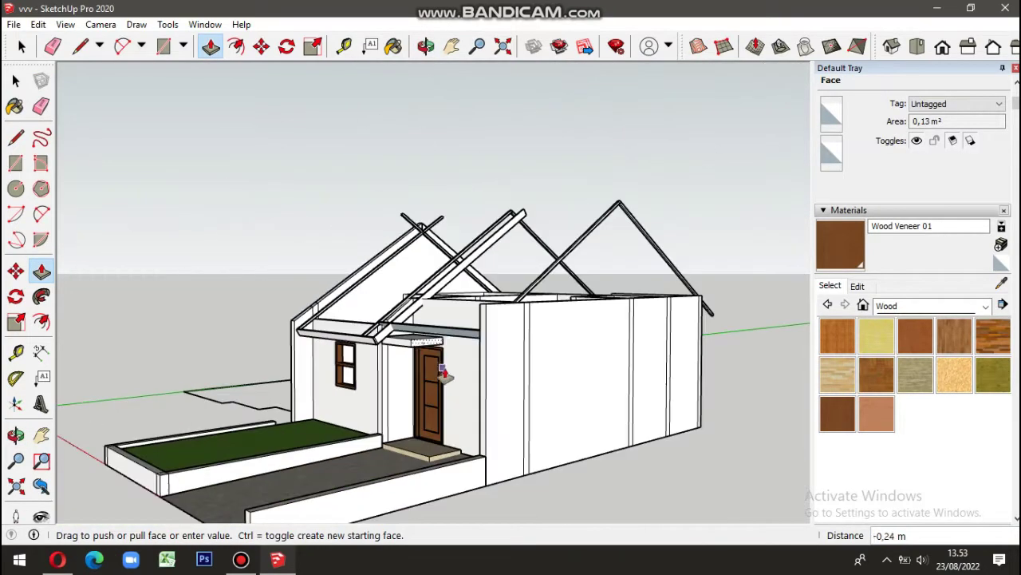
pyautogui.moveTo(439, 449); pyautogui.dragTo(481, 321, button='middle')
pyautogui.scroll(3, 481, 322)
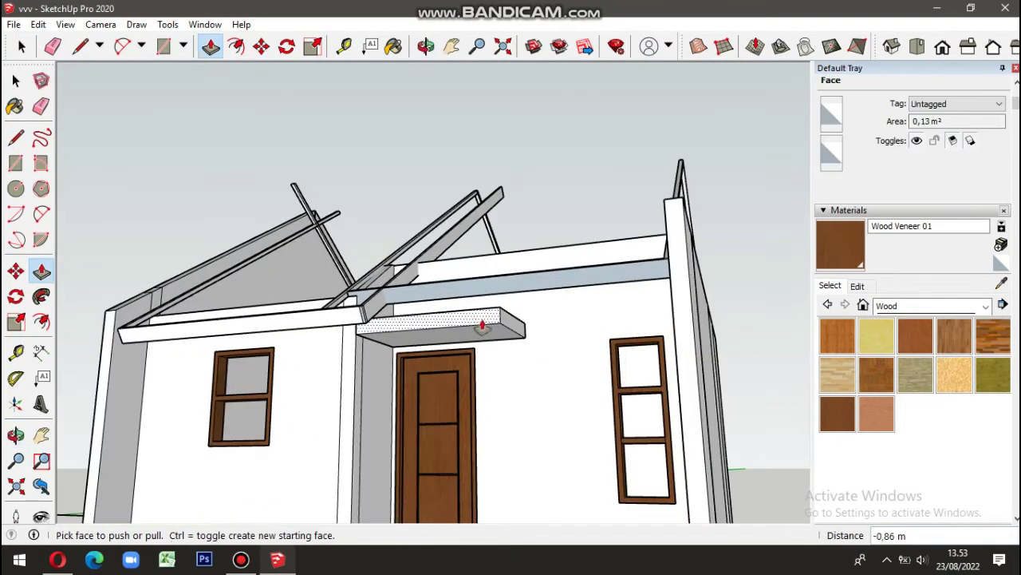
pyautogui.rightClick(496, 321)
pyautogui.click(529, 454)
pyautogui.scroll(-3, 529, 454)
pyautogui.moveTo(529, 454); pyautogui.dragTo(617, 333, button='middle')
pyautogui.moveTo(617, 333)
pyautogui.mouseDown()
pyautogui.moveTo(751, 340)
pyautogui.moveTo(604, 340)
pyautogui.mouseUp()
# Step: Move the roof beam onto the left roof slope beside the rafter
pyautogui.press('space')
pyautogui.scroll(-3, 499, 252)
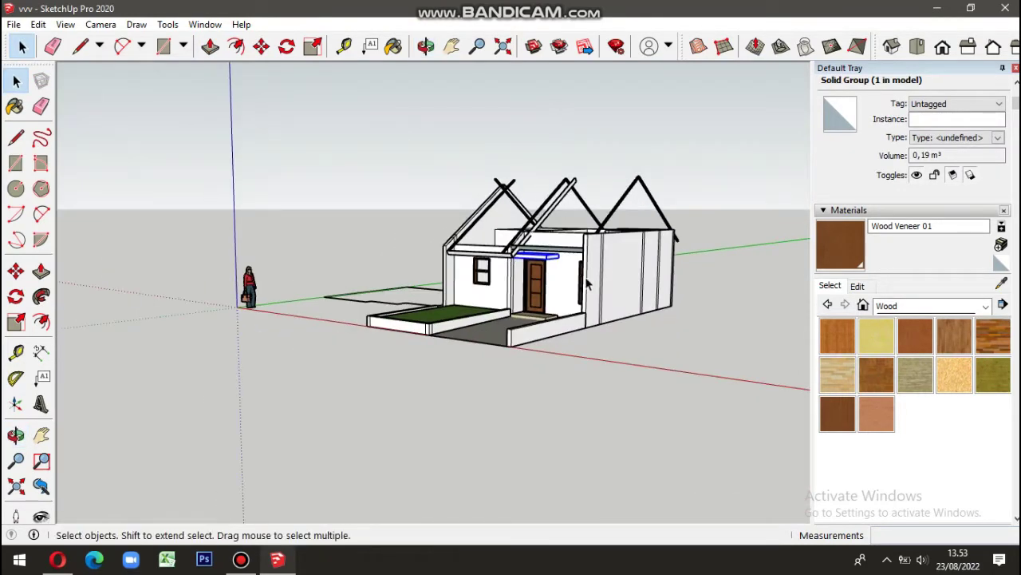
pyautogui.scroll(3, 587, 284)
pyautogui.scroll(2, 525, 320)
pyautogui.moveTo(490, 391)
pyautogui.mouseDown(button='middle')
pyautogui.moveTo(407, 169)
pyautogui.moveTo(294, 156)
pyautogui.mouseUp(button='middle')
pyautogui.scroll(3, 407, 169)
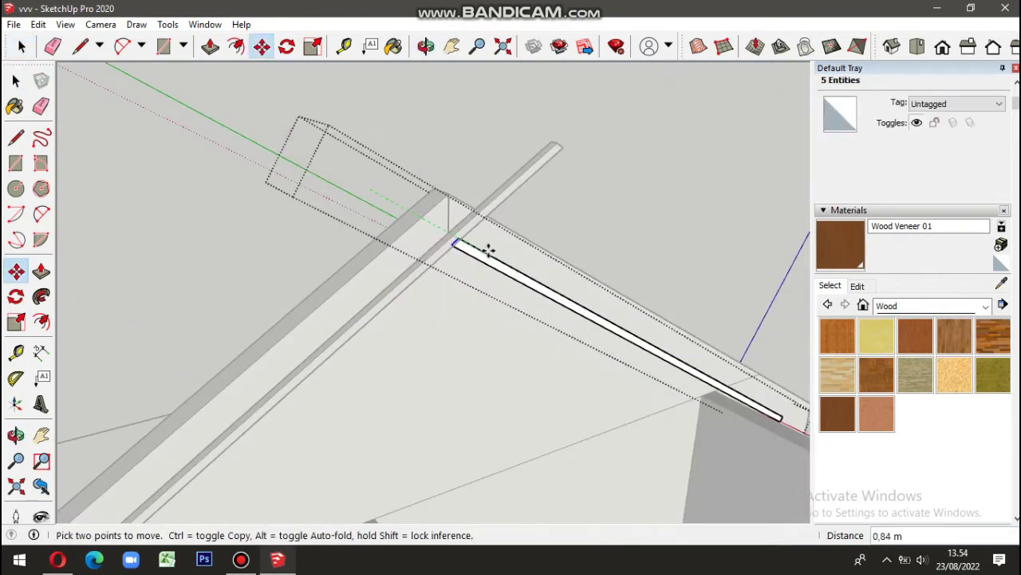
pyautogui.scroll(-2, 421, 261)
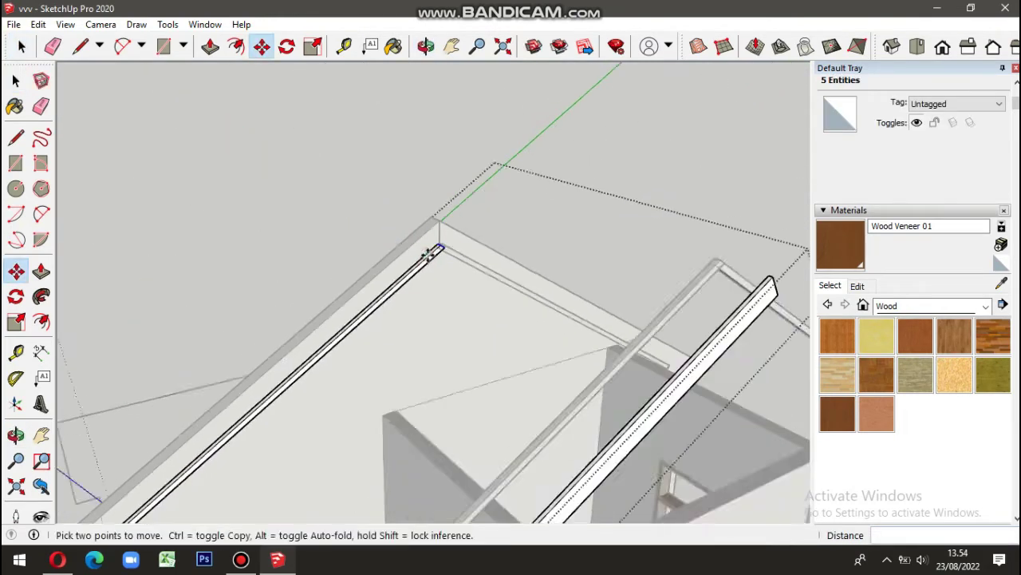
pyautogui.press('space')
pyautogui.scroll(-3, 479, 272)
pyautogui.moveTo(574, 285); pyautogui.dragTo(596, 270, button='middle')
pyautogui.moveTo(597, 270); pyautogui.dragTo(543, 261)
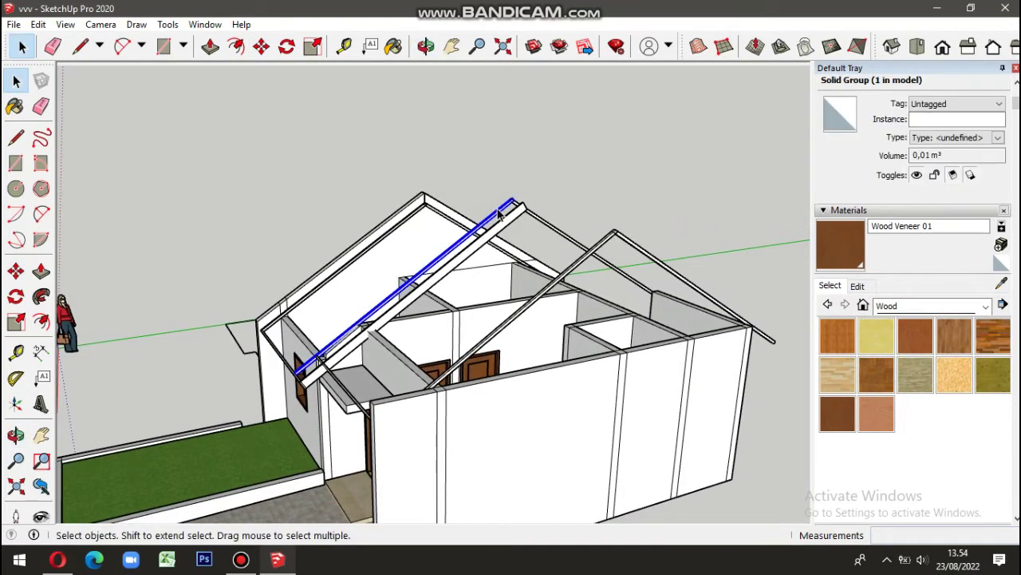
pyautogui.scroll(-2, 651, 259)
# Step: Start moving the rafter from its end point, then cancel the move
pyautogui.moveTo(651, 260); pyautogui.dragTo(376, 260, button='middle')
pyautogui.scroll(4, 376, 260)
pyautogui.scroll(3, 503, 291)
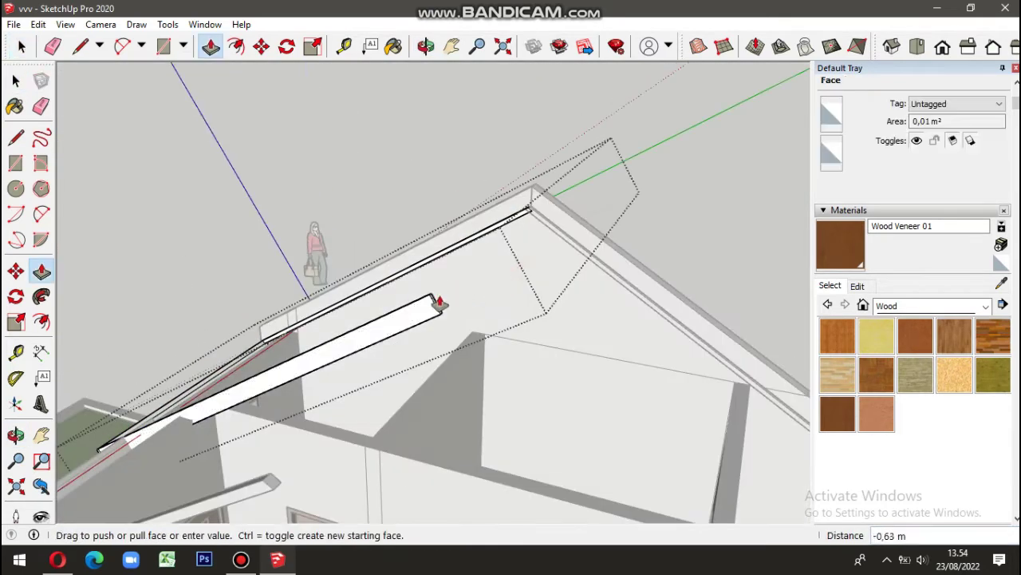
pyautogui.scroll(-3, 438, 304)
pyautogui.scroll(-3, 577, 258)
pyautogui.moveTo(452, 278)
pyautogui.mouseDown(button='middle')
pyautogui.moveTo(550, 253)
pyautogui.moveTo(549, 291)
pyautogui.moveTo(623, 328)
pyautogui.moveTo(643, 367)
pyautogui.mouseUp(button='middle')
pyautogui.press('space')
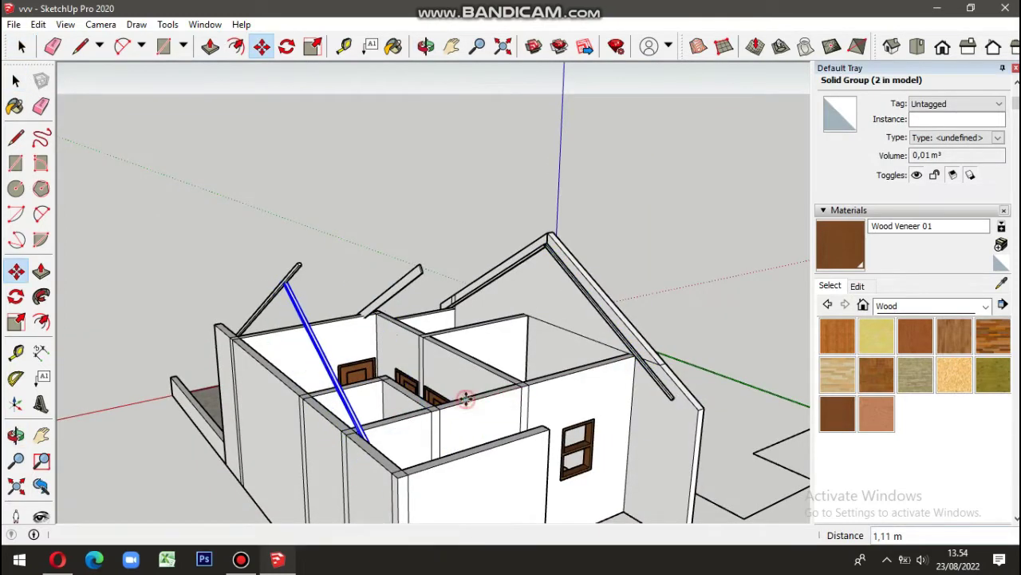
pyautogui.press('space')
pyautogui.moveTo(465, 399); pyautogui.dragTo(675, 197, button='middle')
pyautogui.scroll(3, 543, 274)
pyautogui.keyDown('ctrl'); pyautogui.click(515, 287); pyautogui.keyUp('ctrl')
pyautogui.press('m')
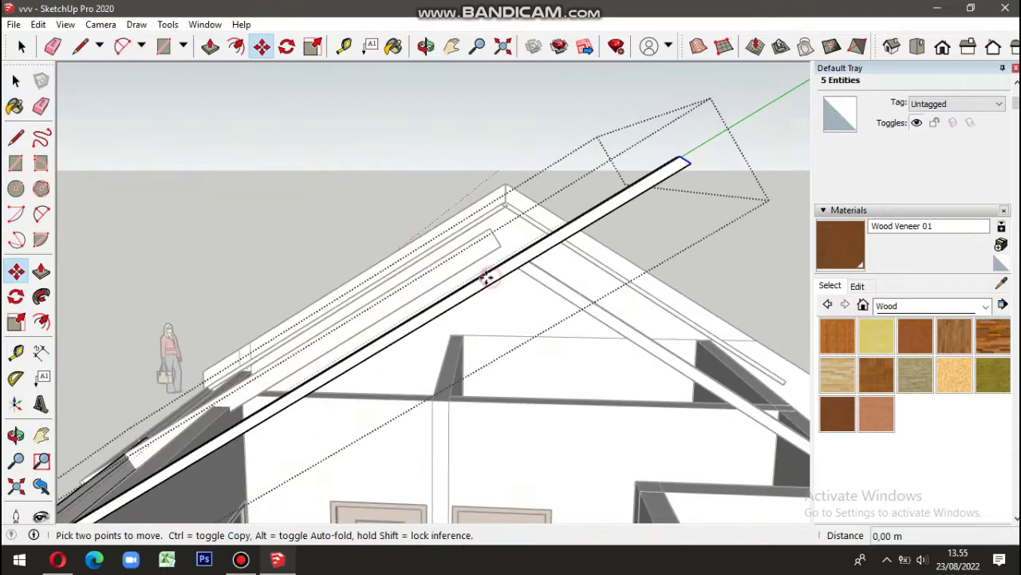
pyautogui.scroll(-3, 340, 363)
pyautogui.press('space')
pyautogui.moveTo(551, 244)
pyautogui.mouseDown(button='middle')
pyautogui.moveTo(581, 340)
pyautogui.moveTo(716, 338)
pyautogui.moveTo(565, 380)
pyautogui.moveTo(741, 376)
pyautogui.moveTo(540, 402)
pyautogui.mouseUp(button='middle')
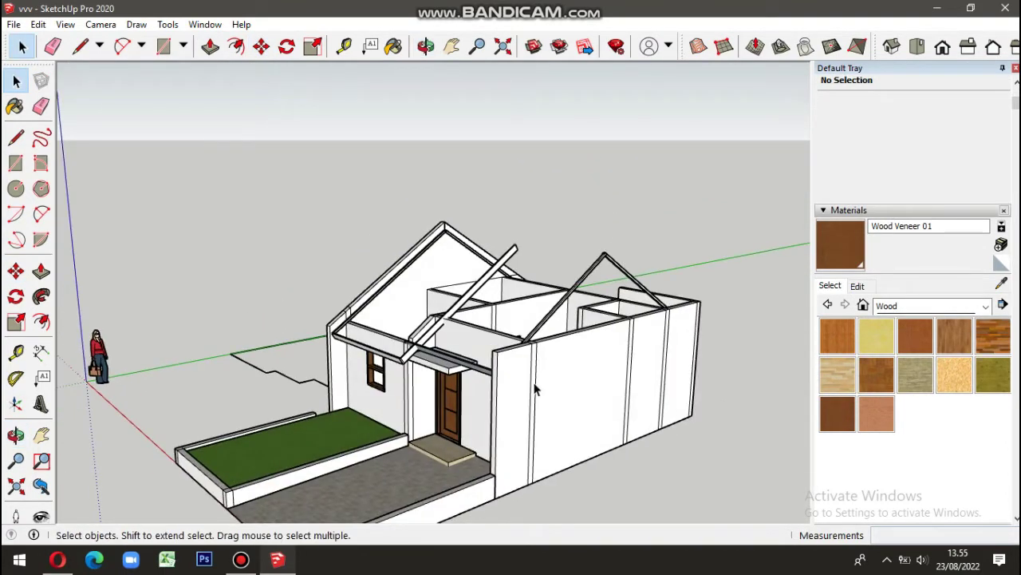
# Step: Select the rafter's end face and move it so the board reaches the gable peak
pyautogui.scroll(3, 536, 388)
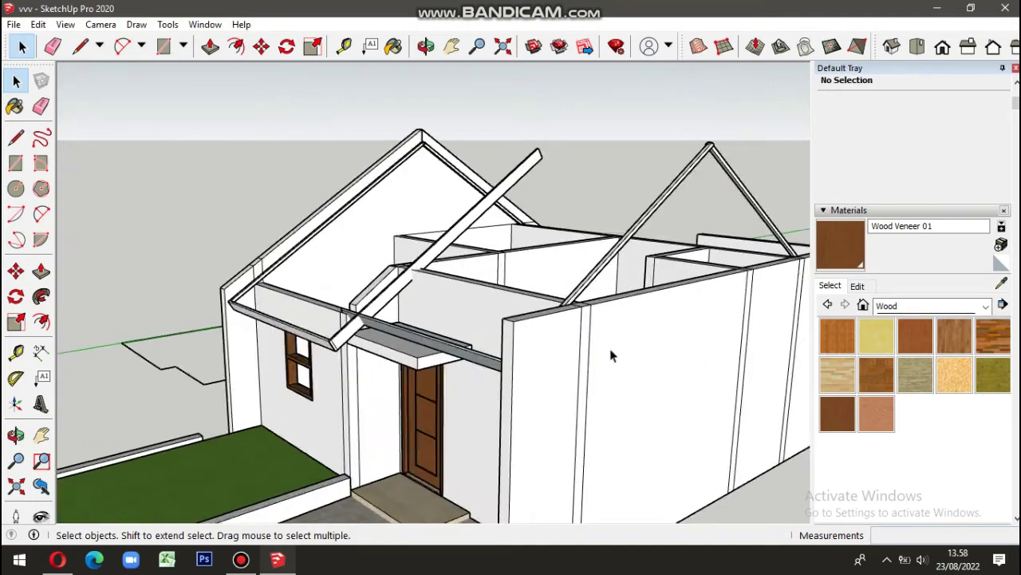
pyautogui.moveTo(611, 353); pyautogui.dragTo(452, 369, button='middle')
pyautogui.moveTo(407, 194)
pyautogui.mouseDown(button='middle')
pyautogui.moveTo(474, 153)
pyautogui.moveTo(743, 210)
pyautogui.moveTo(463, 278)
pyautogui.mouseUp(button='middle')
pyautogui.scroll(3, 327, 267)
pyautogui.scroll(2, 327, 267)
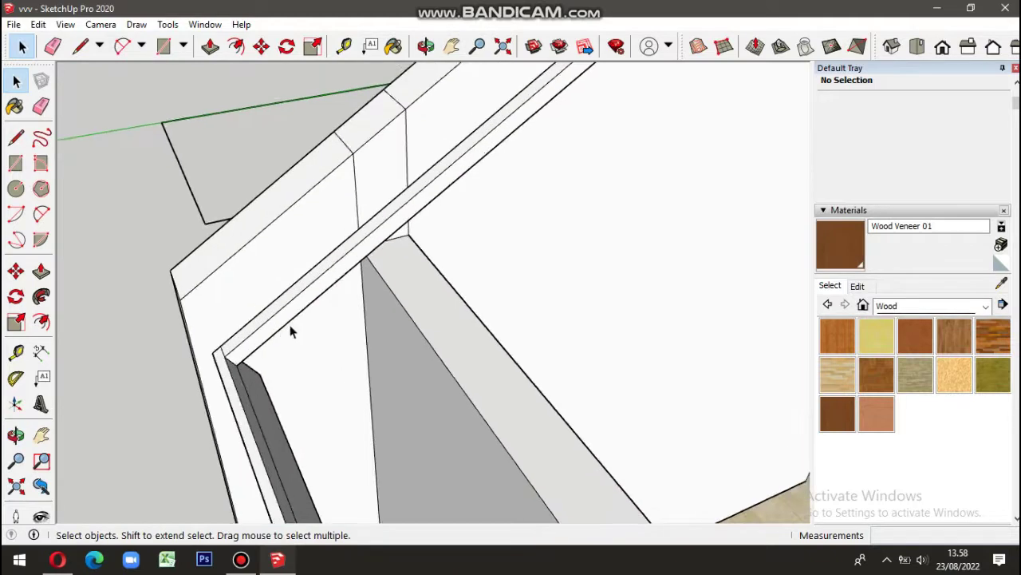
pyautogui.moveTo(292, 330); pyautogui.dragTo(520, 130, button='middle')
pyautogui.scroll(2, 490, 124)
pyautogui.scroll(-3, 488, 144)
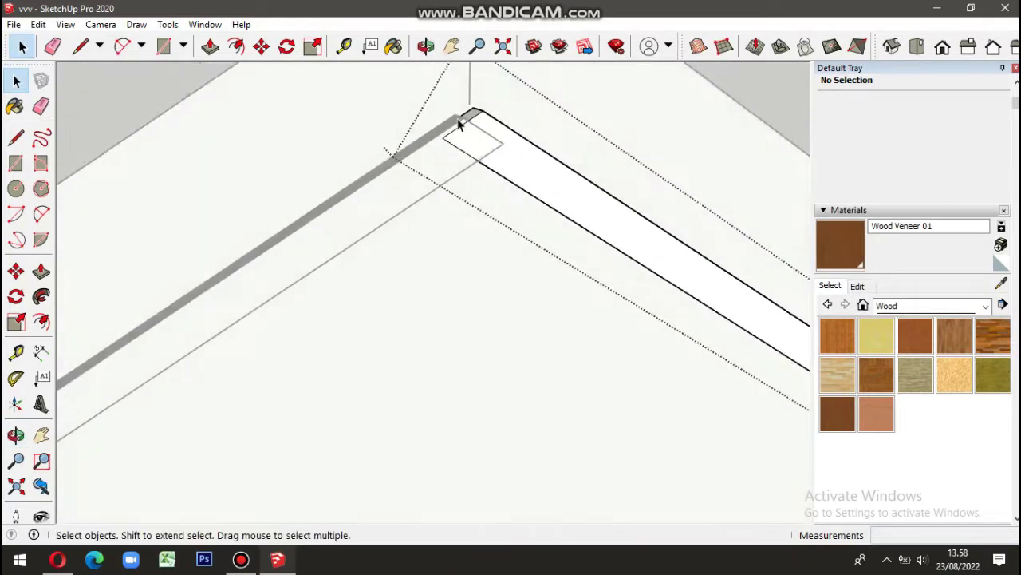
pyautogui.doubleClick(456, 150)
pyautogui.press('m')
pyautogui.scroll(-2, 410, 193)
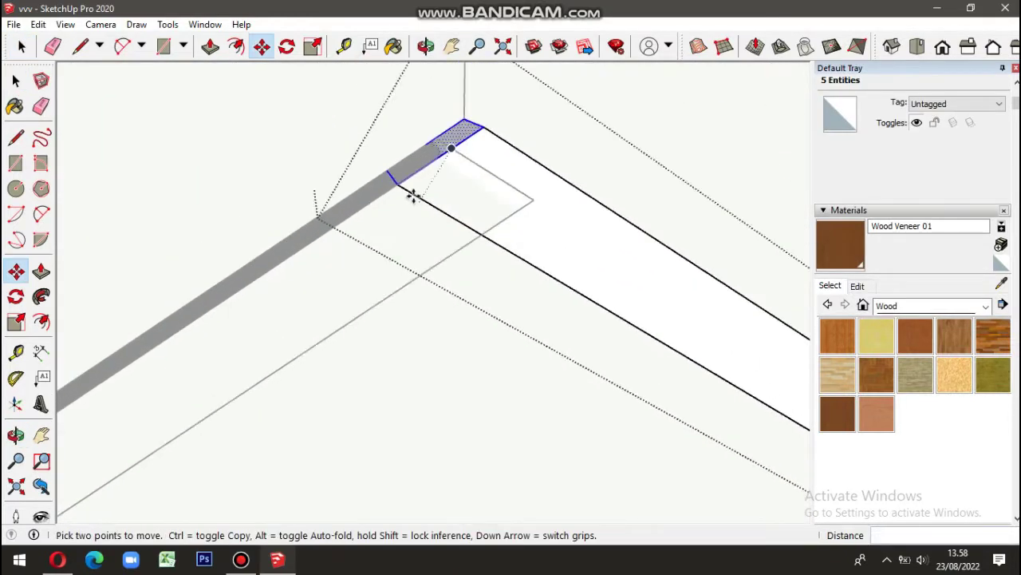
pyautogui.press('space')
pyautogui.scroll(-2, 485, 237)
pyautogui.click(485, 237)
pyautogui.scroll(-3, 604, 125)
pyautogui.scroll(-3, 470, 212)
# Step: Draw a line along the fascia from its corner to the roof corner
pyautogui.click(471, 212)
pyautogui.moveTo(471, 212)
pyautogui.mouseDown(button='middle')
pyautogui.moveTo(479, 200)
pyautogui.moveTo(543, 202)
pyautogui.mouseUp(button='middle')
pyautogui.click(84, 48)
pyautogui.scroll(5, 230, 344)
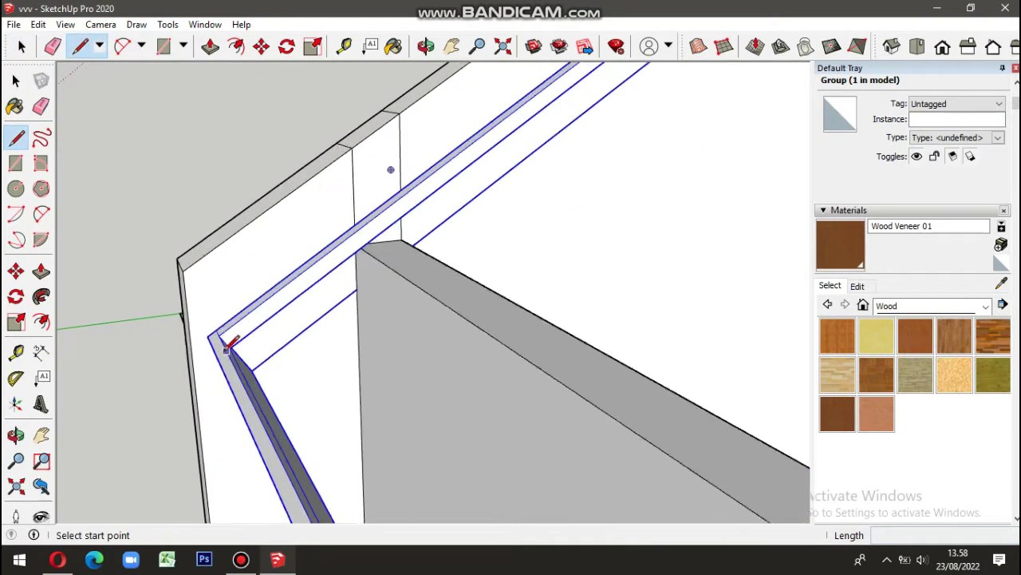
pyautogui.click(231, 348)
pyautogui.scroll(-5, 566, 183)
pyautogui.scroll(5, 479, 160)
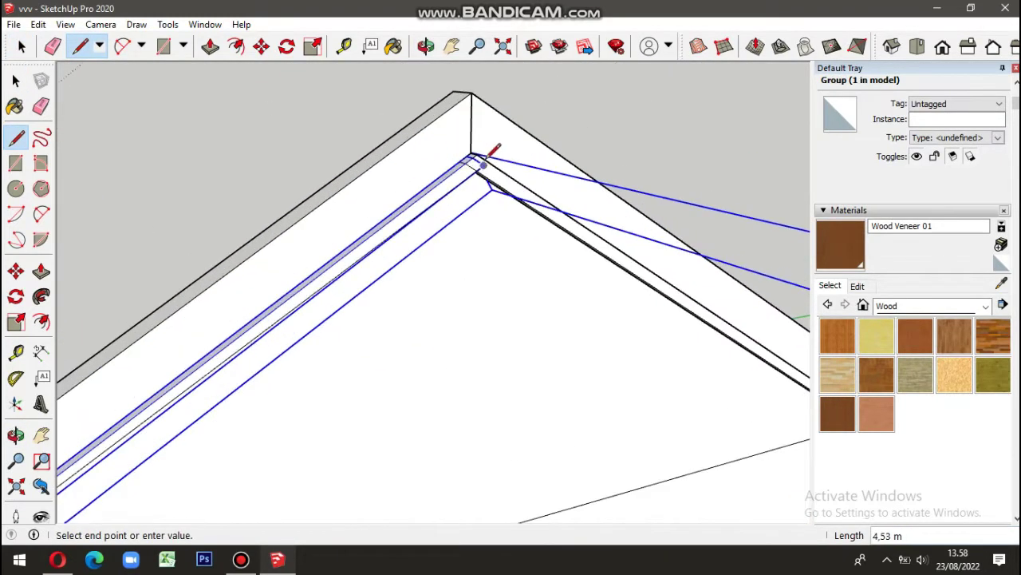
pyautogui.scroll(-2, 228, 200)
pyautogui.scroll(3, 528, 321)
pyautogui.scroll(2, 527, 320)
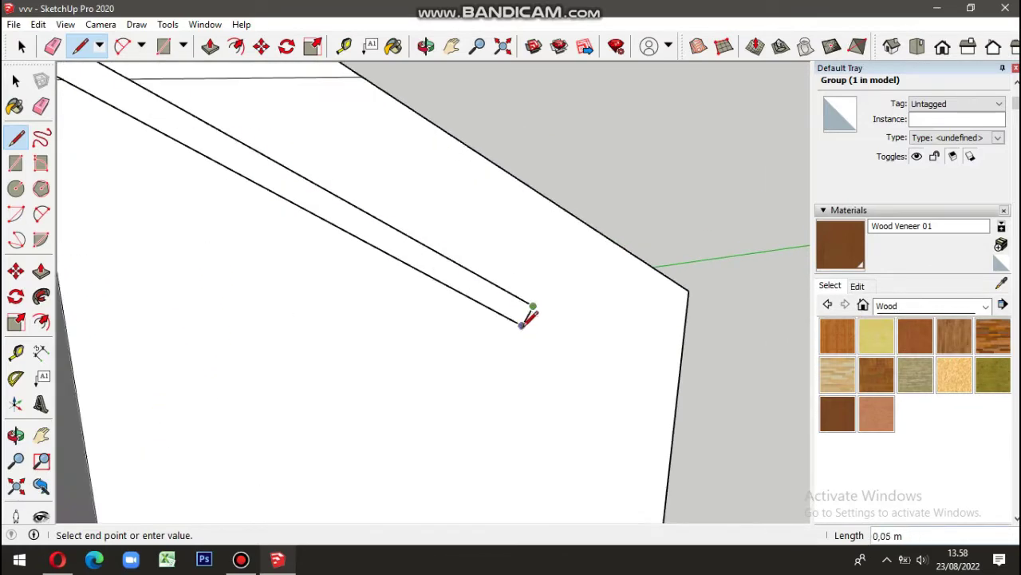
pyautogui.scroll(-4, 581, 292)
pyautogui.scroll(3, 479, 176)
pyautogui.scroll(2, 597, 152)
pyautogui.scroll(-5, 593, 156)
pyautogui.moveTo(478, 279); pyautogui.dragTo(309, 353, button='middle')
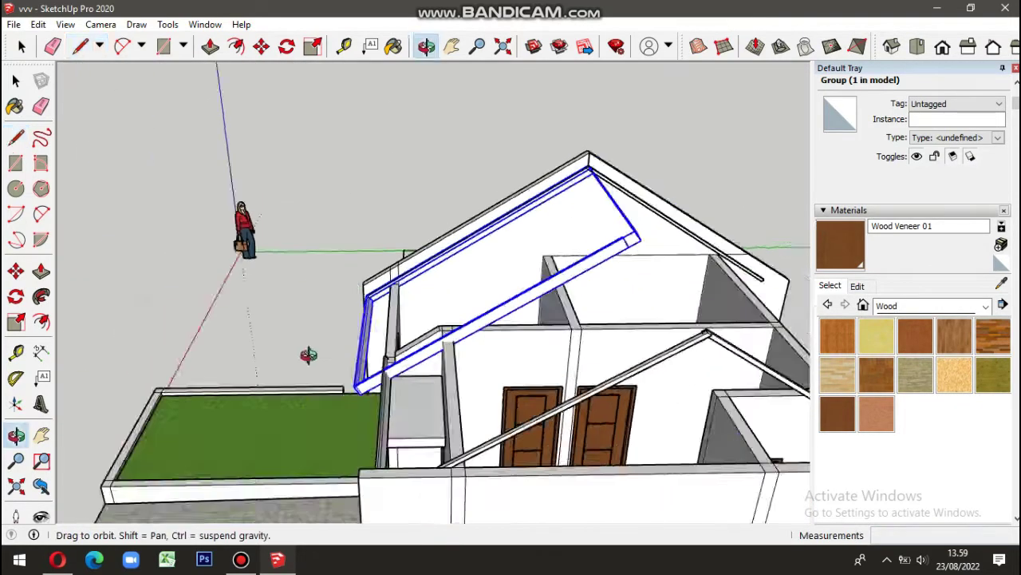
pyautogui.scroll(5, 308, 354)
pyautogui.click(308, 302)
# Step: Push/Pull the roof face out to cover the roof edge
pyautogui.click(210, 46)
pyautogui.scroll(-2, 540, 170)
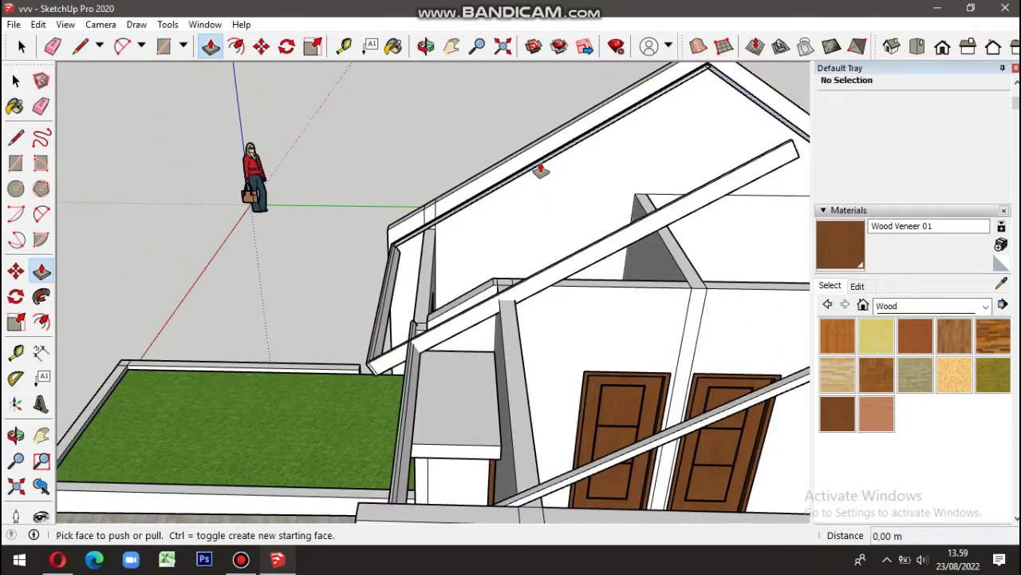
pyautogui.click(541, 170)
pyautogui.scroll(-3, 545, 264)
pyautogui.moveTo(545, 264); pyautogui.dragTo(478, 266, button='middle')
pyautogui.scroll(5, 476, 267)
pyautogui.scroll(3, 365, 402)
pyautogui.click(365, 402)
pyautogui.scroll(-3, 359, 411)
pyautogui.scroll(3, 389, 394)
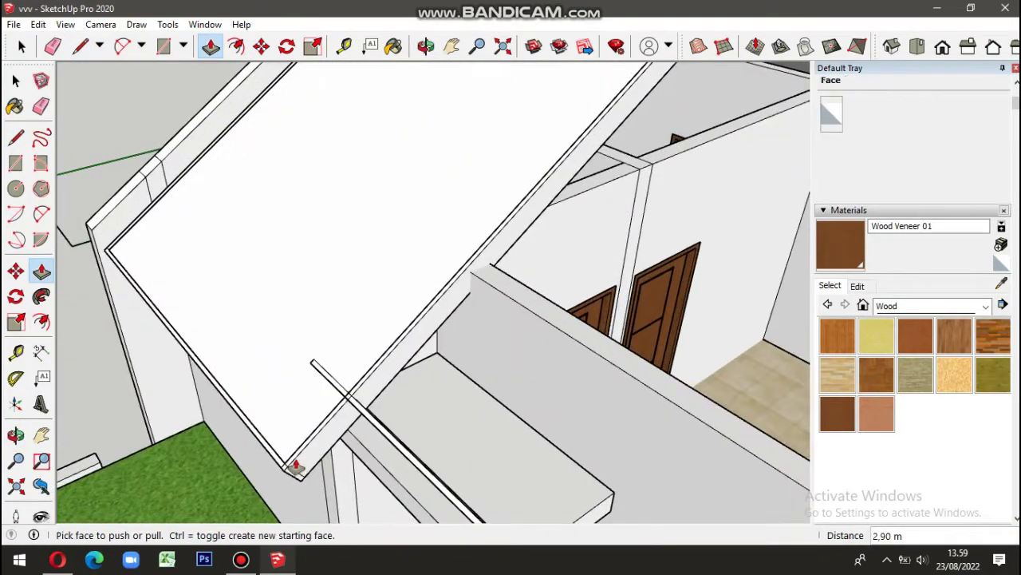
# Step: Group the roof geometry into a single object
pyautogui.click(81, 47)
pyautogui.scroll(-3, 337, 200)
pyautogui.scroll(3, 319, 269)
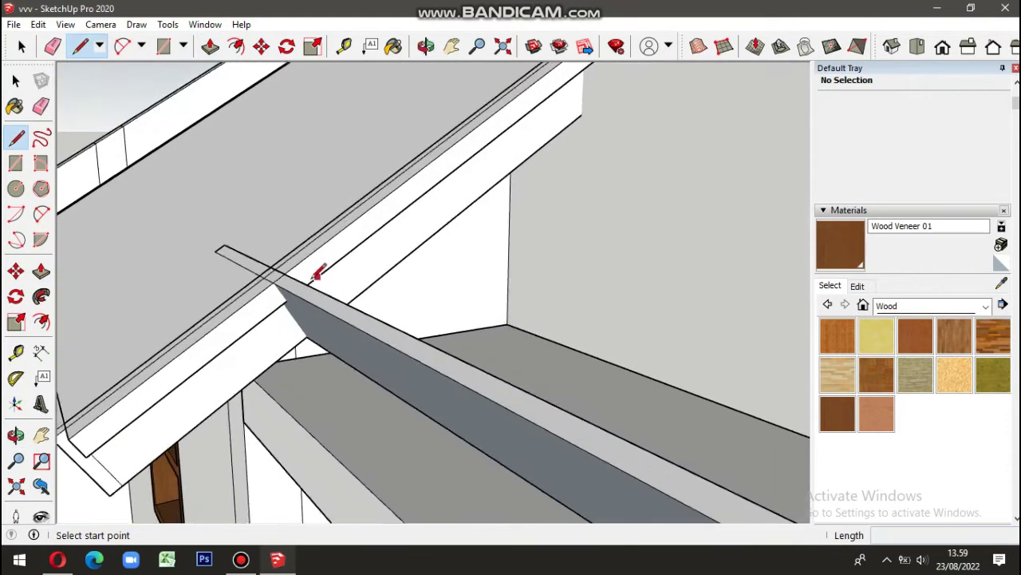
pyautogui.scroll(2, 152, 299)
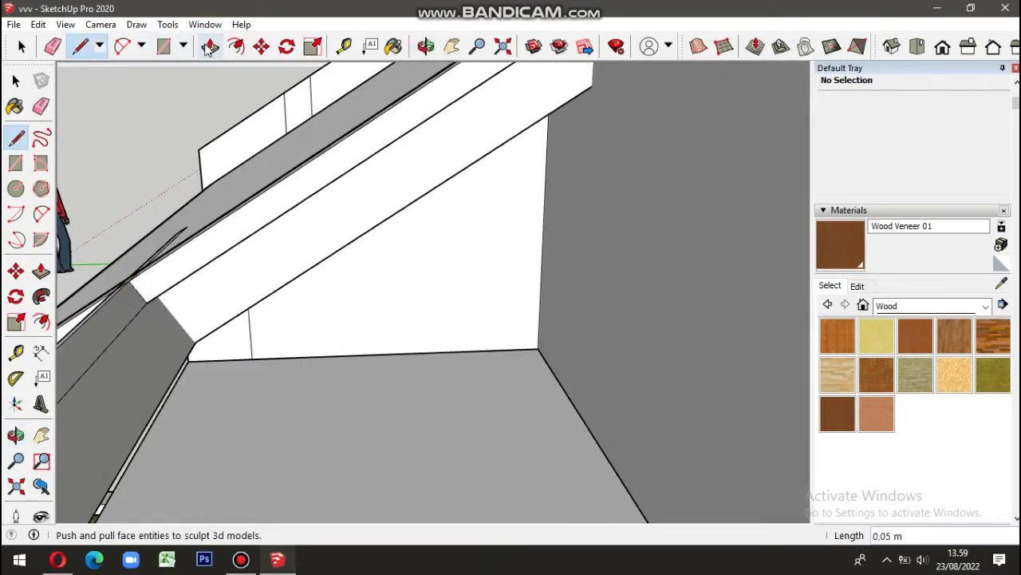
pyautogui.scroll(-2, 273, 219)
pyautogui.scroll(-3, 271, 221)
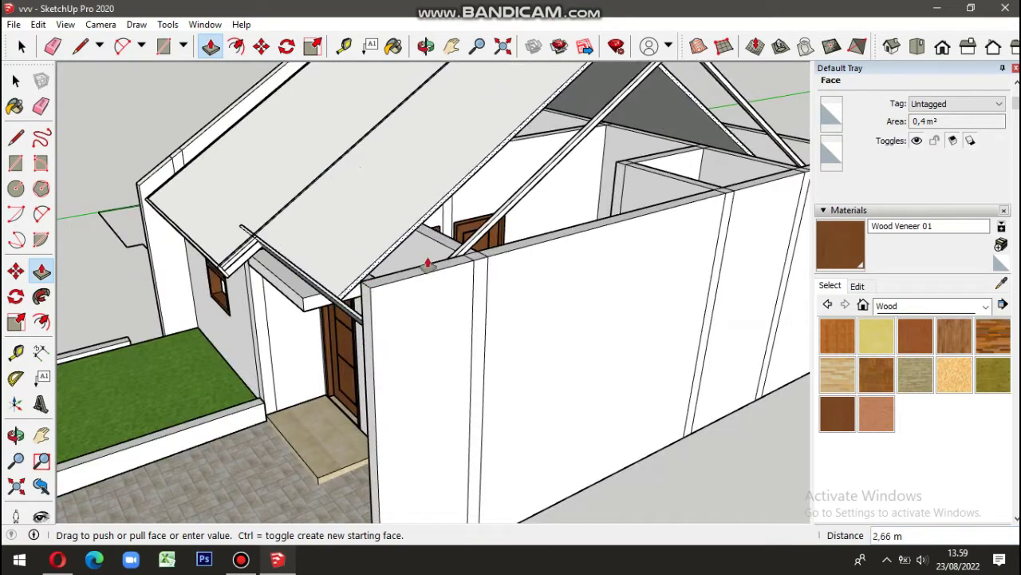
pyautogui.scroll(3, 280, 275)
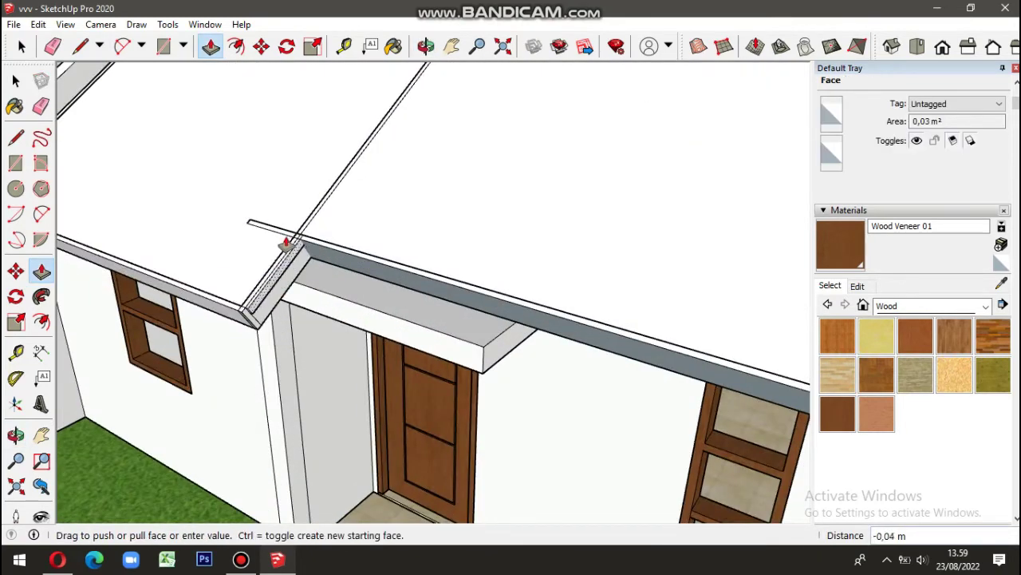
pyautogui.scroll(-1, 286, 243)
pyautogui.scroll(-3, 212, 358)
pyautogui.moveTo(506, 326); pyautogui.dragTo(63, 276, button='middle')
pyautogui.scroll(-1, 64, 276)
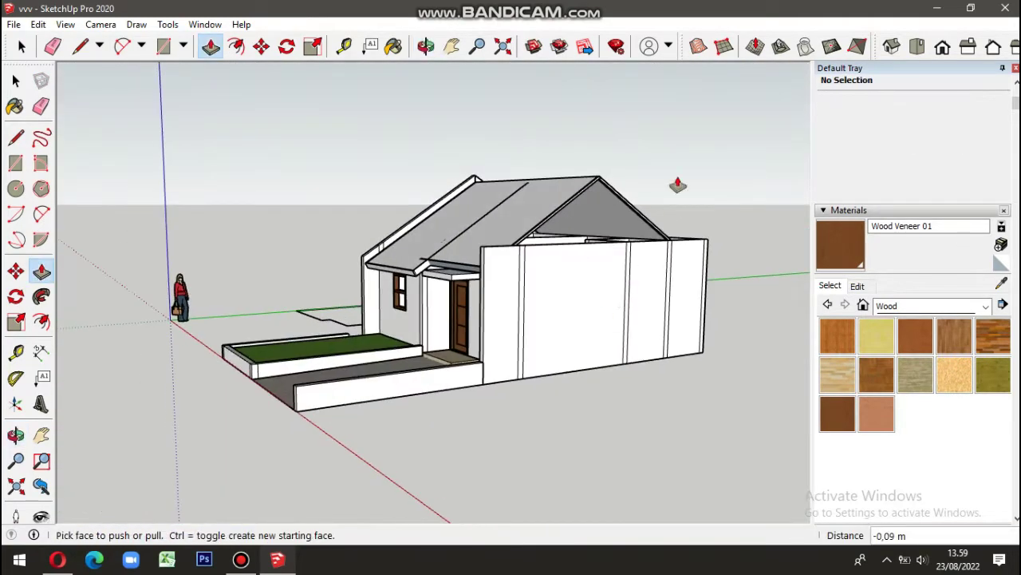
pyautogui.press('space')
pyautogui.scroll(3, 518, 194)
pyautogui.rightClick(518, 193)
pyautogui.click(554, 323)
# Step: Adjust the roof at its peak, pushing the face back slightly
pyautogui.scroll(5, 456, 200)
pyautogui.moveTo(455, 200); pyautogui.dragTo(413, 165, button='middle')
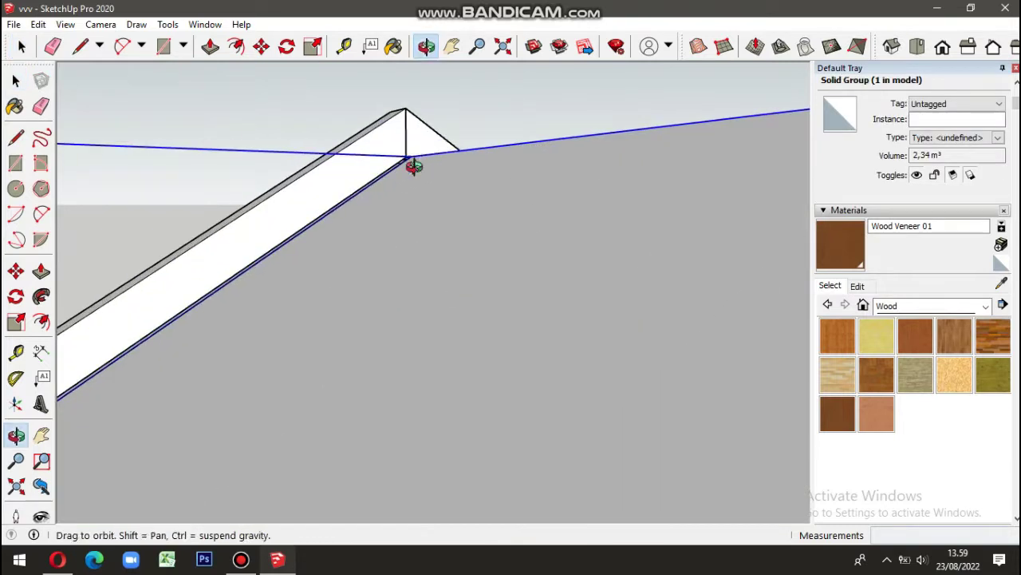
pyautogui.press('m')
pyautogui.scroll(3, 406, 156)
pyautogui.click(406, 154)
pyautogui.scroll(2, 406, 151)
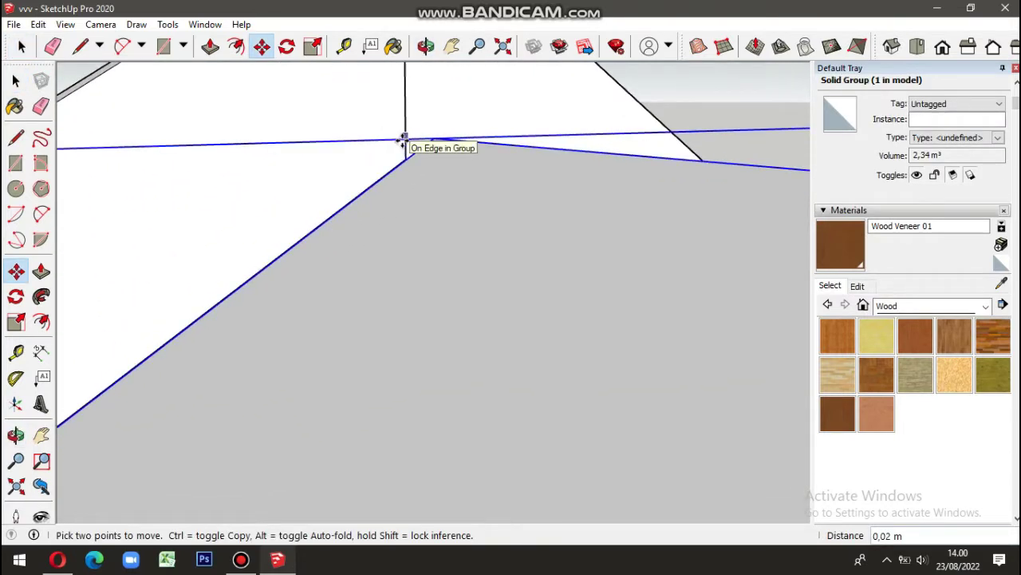
pyautogui.scroll(-3, 401, 143)
pyautogui.press('space')
pyautogui.press('p')
pyautogui.click(405, 147)
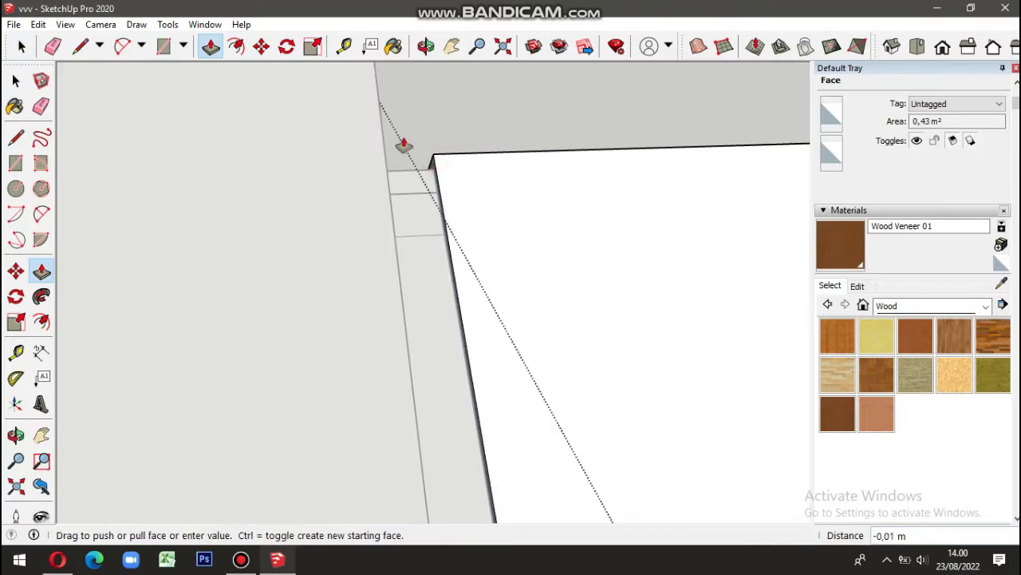
pyautogui.click(278, 275)
pyautogui.scroll(-2, 279, 276)
pyautogui.moveTo(282, 263); pyautogui.dragTo(415, 278, button='middle')
# Step: Orbit around the front door and fascia to face the house front
pyautogui.press('space')
pyautogui.scroll(-3, 695, 376)
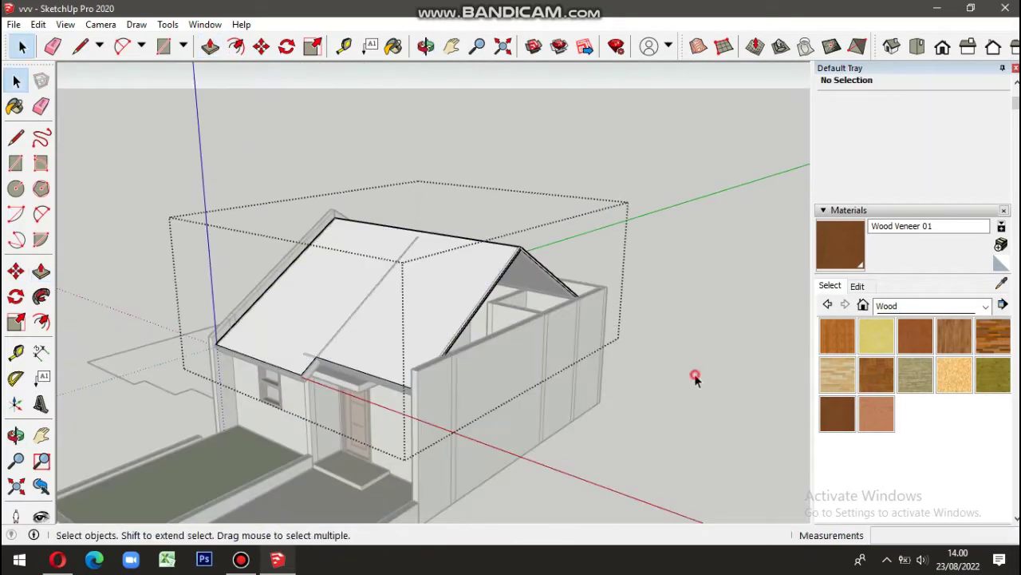
pyautogui.scroll(5, 449, 307)
pyautogui.scroll(-3, 449, 308)
pyautogui.moveTo(563, 344); pyautogui.dragTo(447, 343, button='middle')
pyautogui.scroll(5, 383, 342)
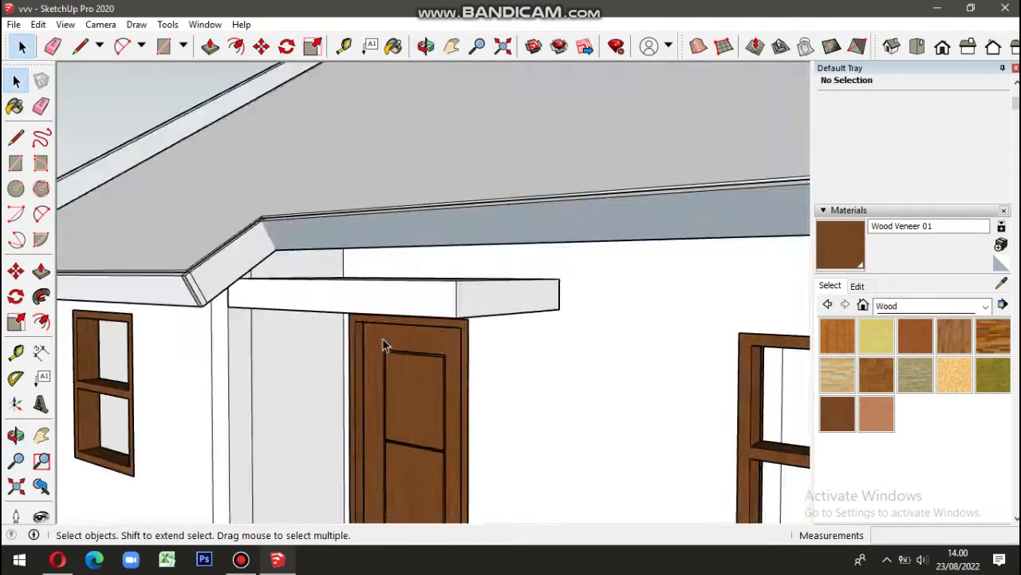
pyautogui.moveTo(383, 342); pyautogui.dragTo(553, 265, button='middle')
pyautogui.scroll(-3, 553, 264)
pyautogui.moveTo(559, 358); pyautogui.dragTo(752, 375, button='middle')
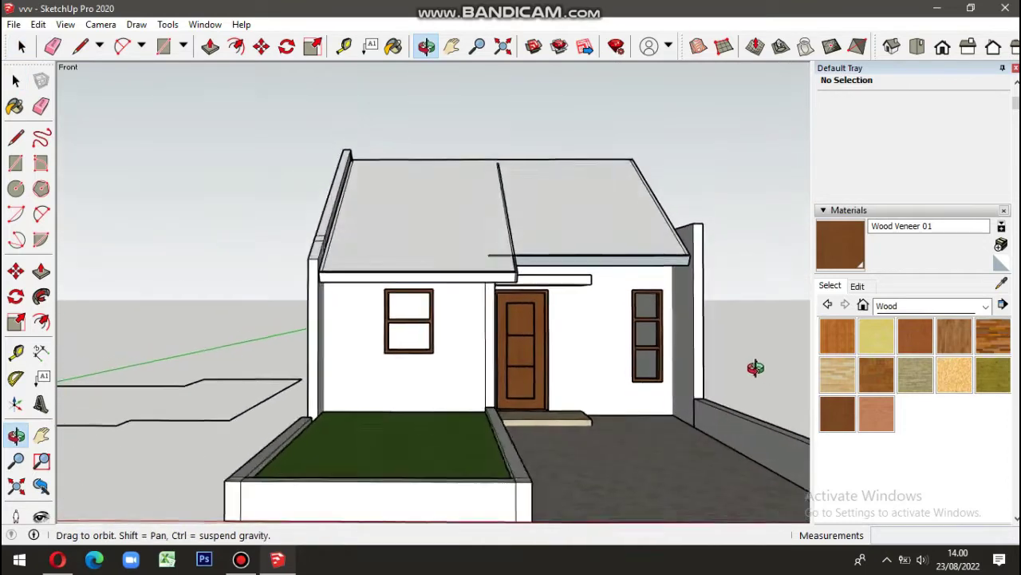
# Step: Draw a rectangle on the front wall between the door and the right-hand window
pyautogui.click(165, 48)
pyautogui.scroll(5, 631, 434)
pyautogui.click(631, 419)
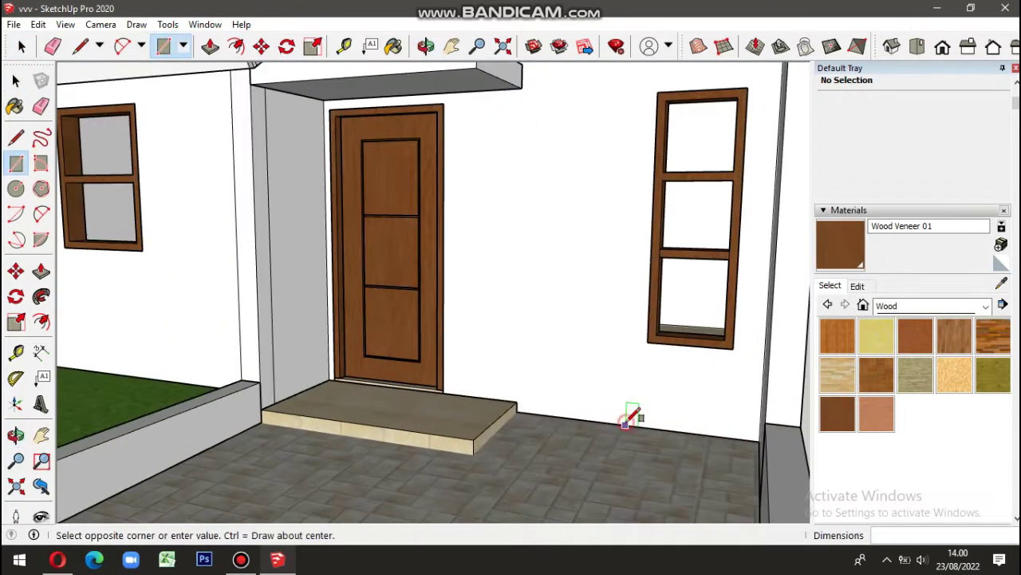
pyautogui.click(471, 155)
# Step: Push/Pull the new rectangle outward so it stands proud of the wall as a panel
pyautogui.press('p')
pyautogui.click(571, 275)
pyautogui.click(571, 276)
pyautogui.scroll(3, 566, 360)
pyautogui.click(609, 413)
pyautogui.click(506, 326)
pyautogui.scroll(3, 522, 327)
pyautogui.scroll(-5, 505, 308)
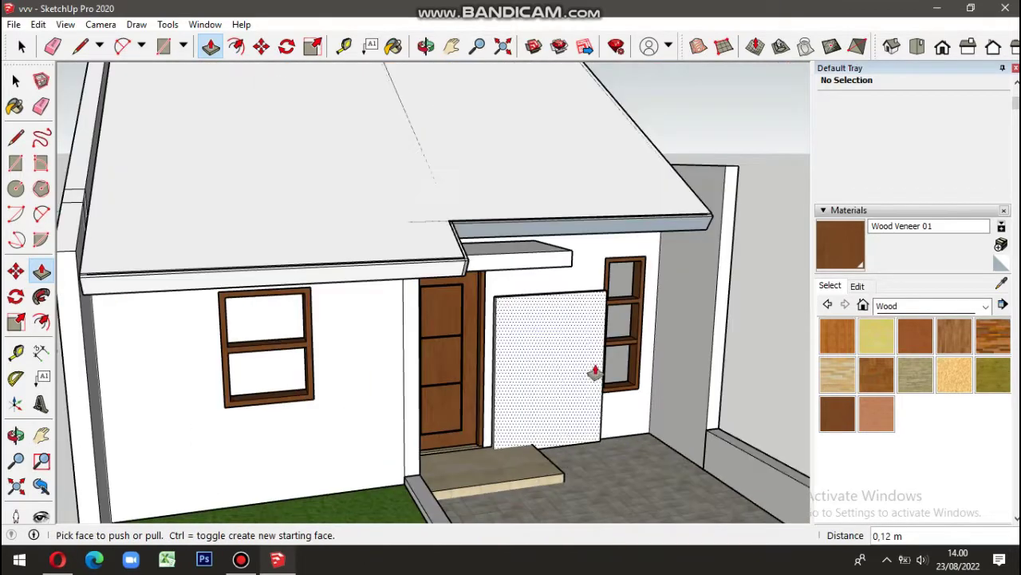
pyautogui.scroll(5, 495, 344)
pyautogui.scroll(1, 504, 226)
# Step: Select the whole wall panel and make it a separate group
pyautogui.press('space')
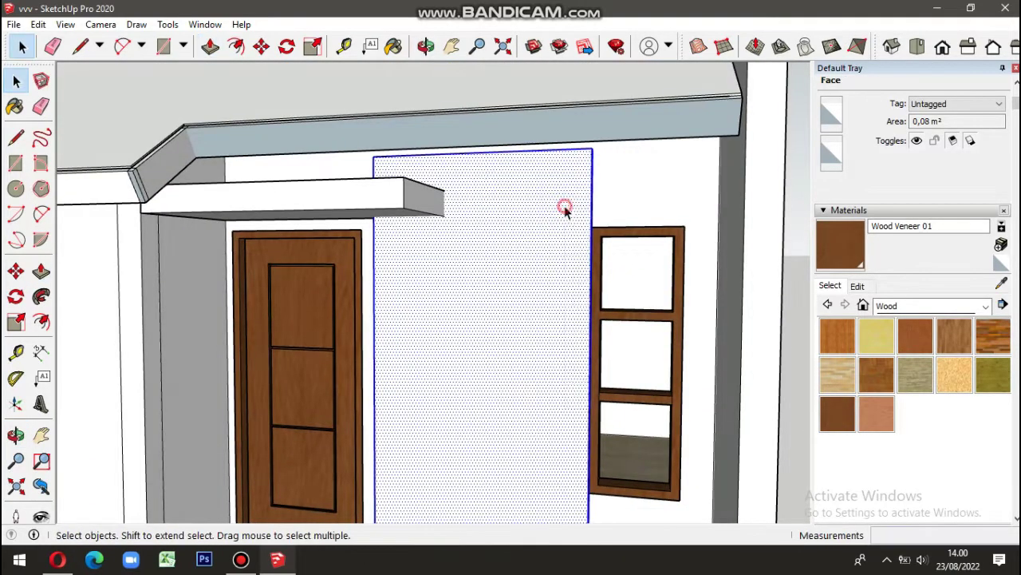
pyautogui.tripleClick(566, 205)
pyautogui.rightClick(565, 205)
pyautogui.click(639, 335)
pyautogui.click(746, 272)
pyautogui.moveTo(638, 335)
pyautogui.mouseDown(button='middle')
pyautogui.moveTo(746, 272)
pyautogui.moveTo(627, 333)
pyautogui.mouseUp(button='middle')
# Step: Push/Pull the top of the side wall upward to a new height
pyautogui.scroll(4, 638, 332)
pyautogui.press('p')
pyautogui.click(633, 345)
pyautogui.scroll(-5, 633, 344)
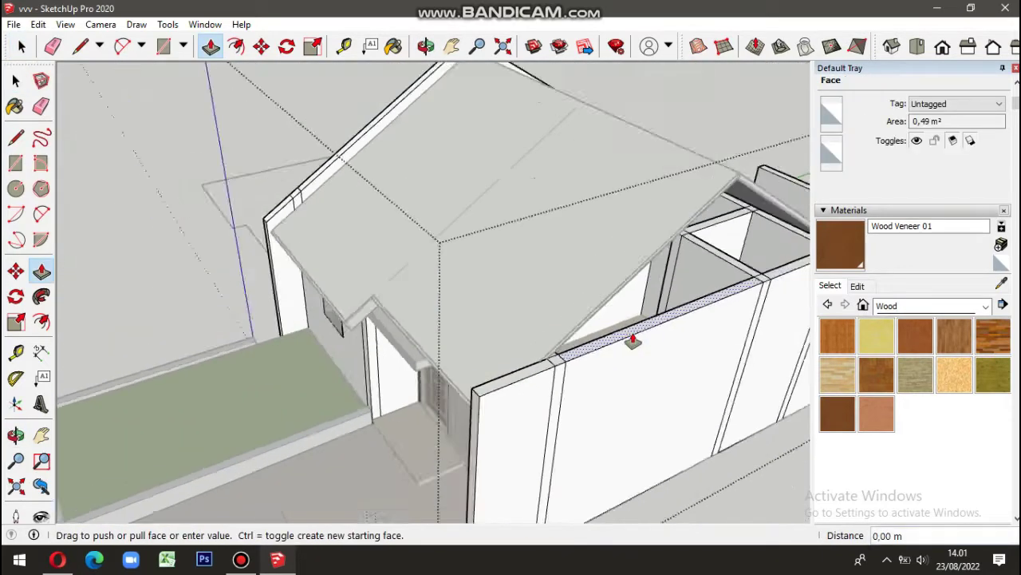
pyautogui.click(526, 336)
pyautogui.moveTo(526, 336); pyautogui.dragTo(518, 389, button='middle')
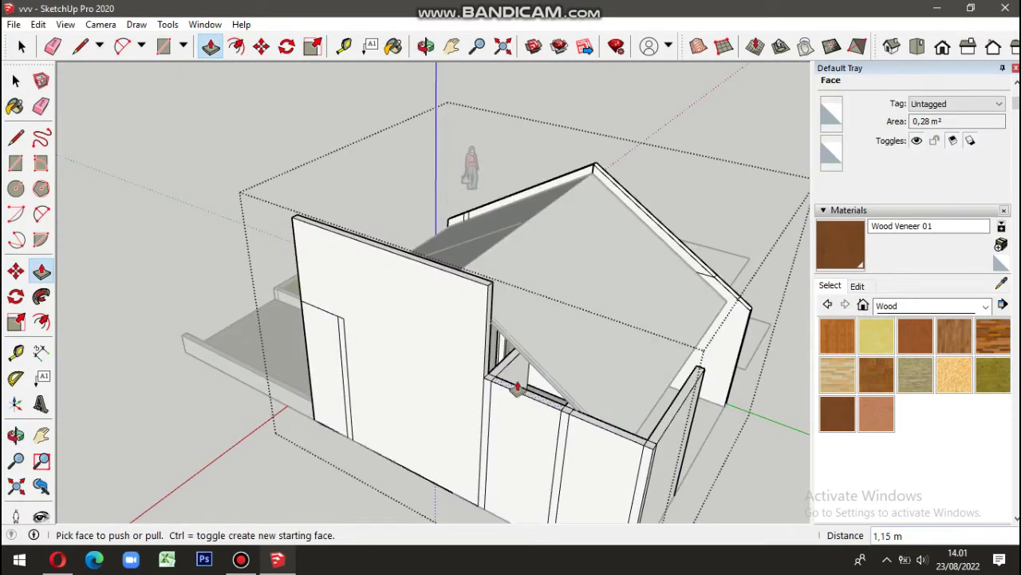
pyautogui.click(626, 442)
pyautogui.moveTo(627, 441); pyautogui.dragTo(536, 452, button='middle')
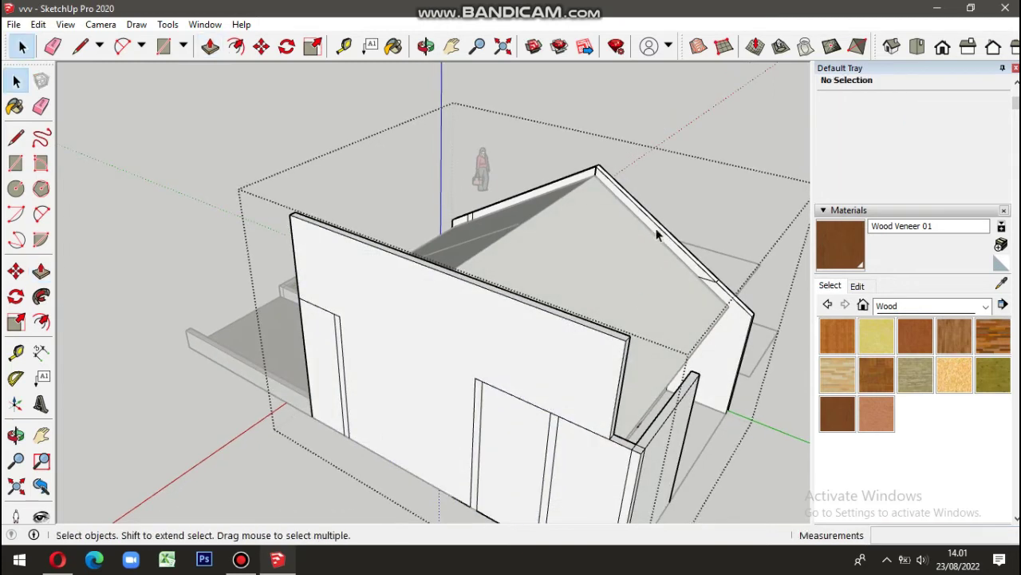
# Step: Copy the roof-peak edges with Move and Ctrl from a base point at the apex
pyautogui.moveTo(633, 206); pyautogui.dragTo(513, 232, button='middle')
pyautogui.scroll(5, 513, 232)
pyautogui.moveTo(695, 290); pyautogui.dragTo(735, 185, button='middle')
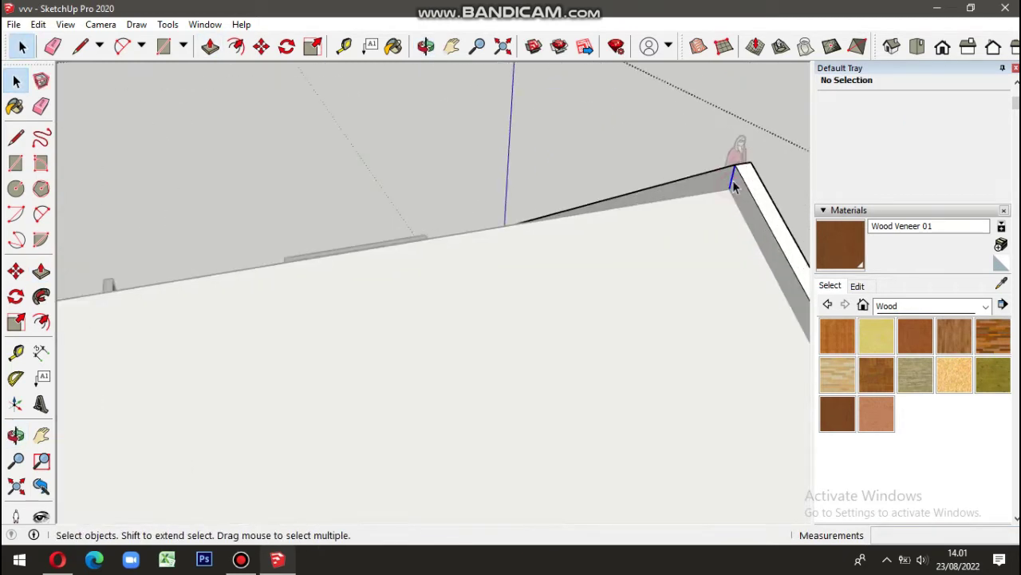
pyautogui.click(730, 190)
pyautogui.press('ctrl')
pyautogui.scroll(-5, 620, 319)
pyautogui.scroll(5, 156, 238)
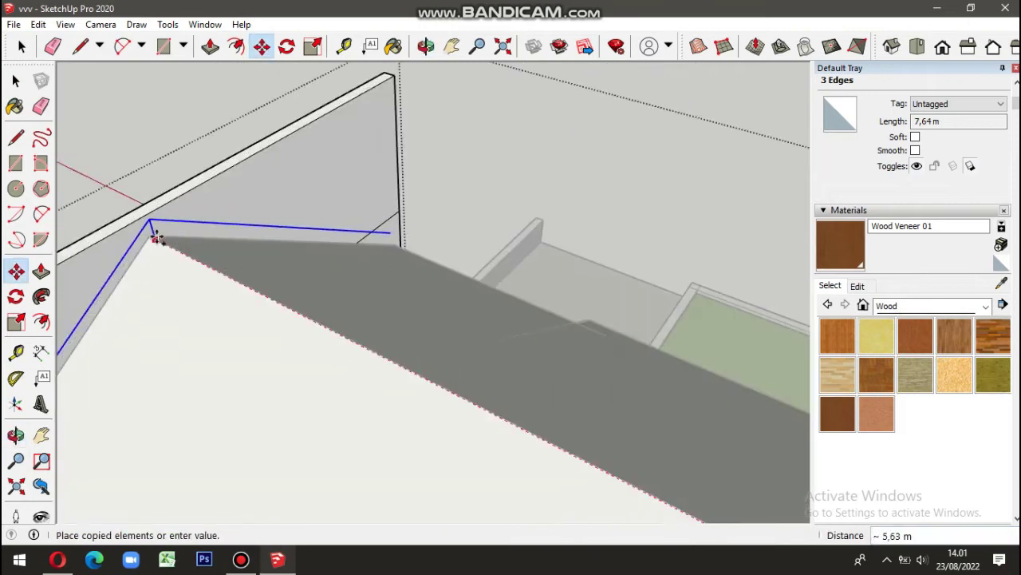
pyautogui.scroll(-5, 441, 231)
pyautogui.scroll(6, 189, 399)
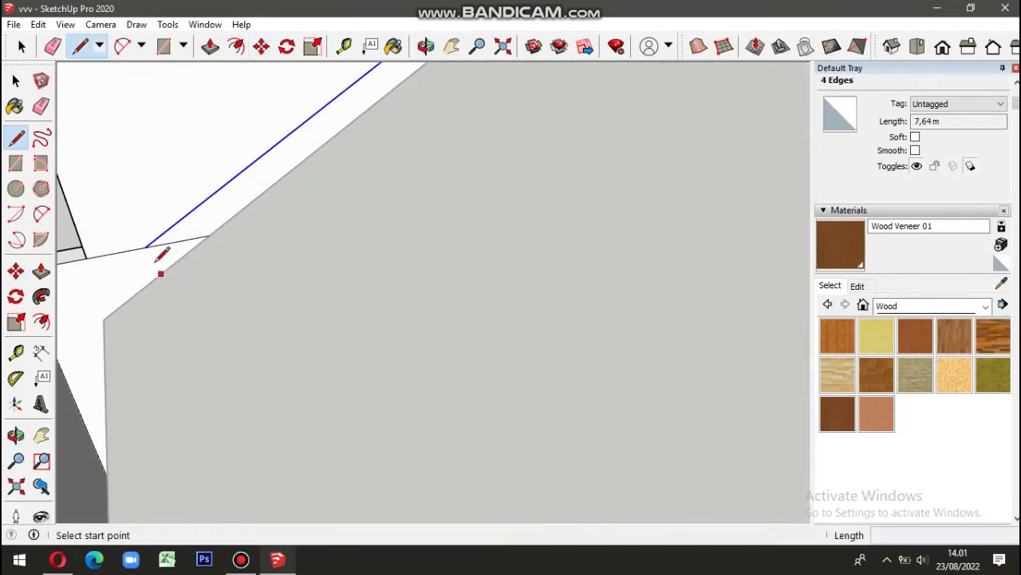
pyautogui.moveTo(101, 279); pyautogui.dragTo(523, 205, button='middle')
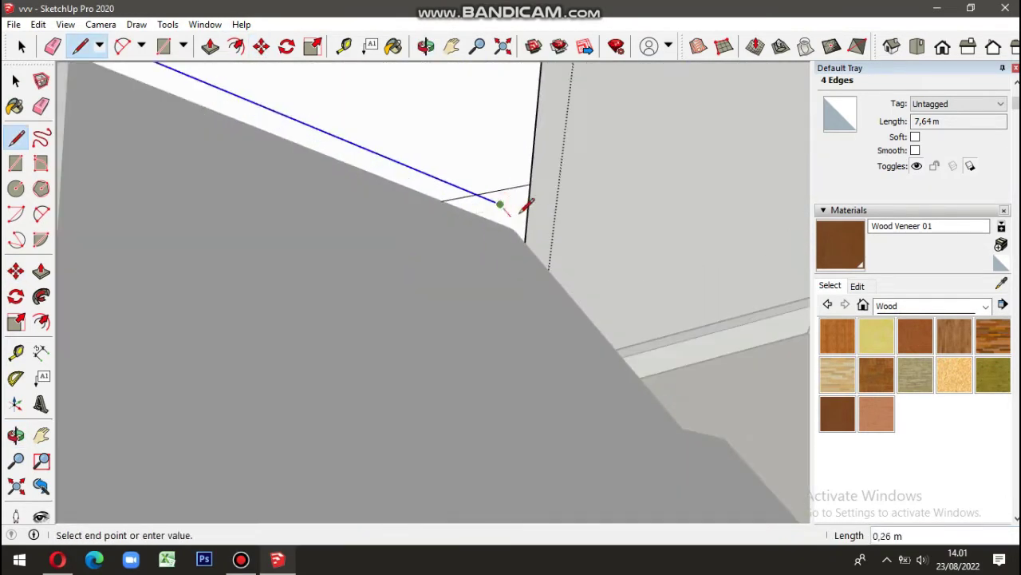
pyautogui.scroll(-5, 633, 251)
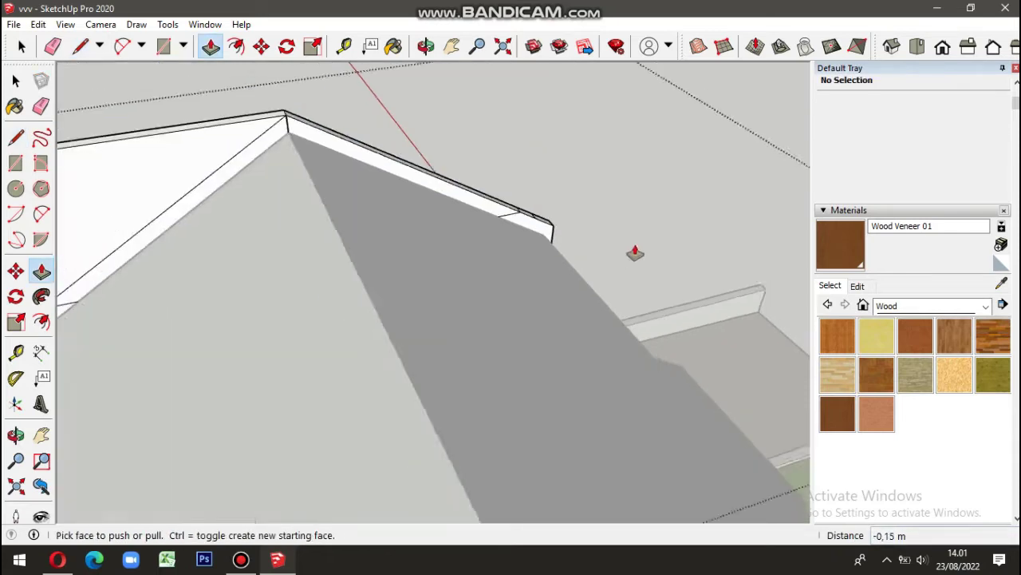
pyautogui.scroll(-3, 266, 216)
pyautogui.moveTo(267, 216); pyautogui.dragTo(385, 282, button='middle')
pyautogui.scroll(3, 326, 295)
pyautogui.moveTo(166, 365)
pyautogui.mouseDown(button='middle')
pyautogui.moveTo(301, 217)
pyautogui.moveTo(194, 354)
pyautogui.mouseUp(button='middle')
pyautogui.scroll(3, 201, 458)
# Step: Start a line at the roof edge and select the roof fascia
pyautogui.press('l')
pyautogui.moveTo(224, 412)
pyautogui.mouseDown(button='middle')
pyautogui.moveTo(247, 319)
pyautogui.moveTo(650, 312)
pyautogui.moveTo(292, 273)
pyautogui.moveTo(222, 343)
pyautogui.moveTo(570, 359)
pyautogui.mouseUp(button='middle')
pyautogui.click(246, 319)
pyautogui.scroll(-5, 214, 333)
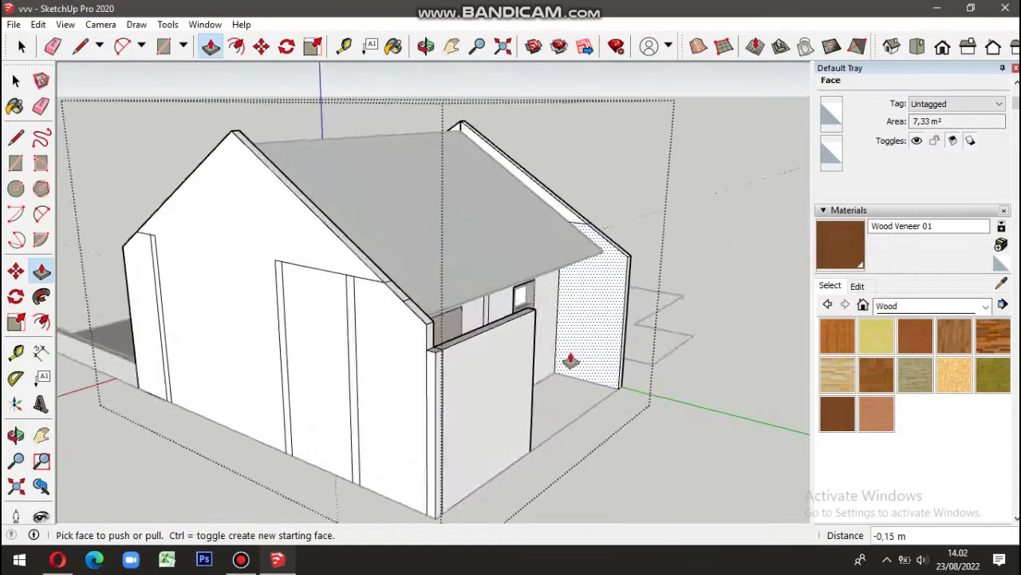
pyautogui.scroll(3, 476, 345)
pyautogui.moveTo(715, 301); pyautogui.dragTo(510, 299, button='middle')
pyautogui.scroll(-5, 511, 300)
pyautogui.scroll(6, 507, 298)
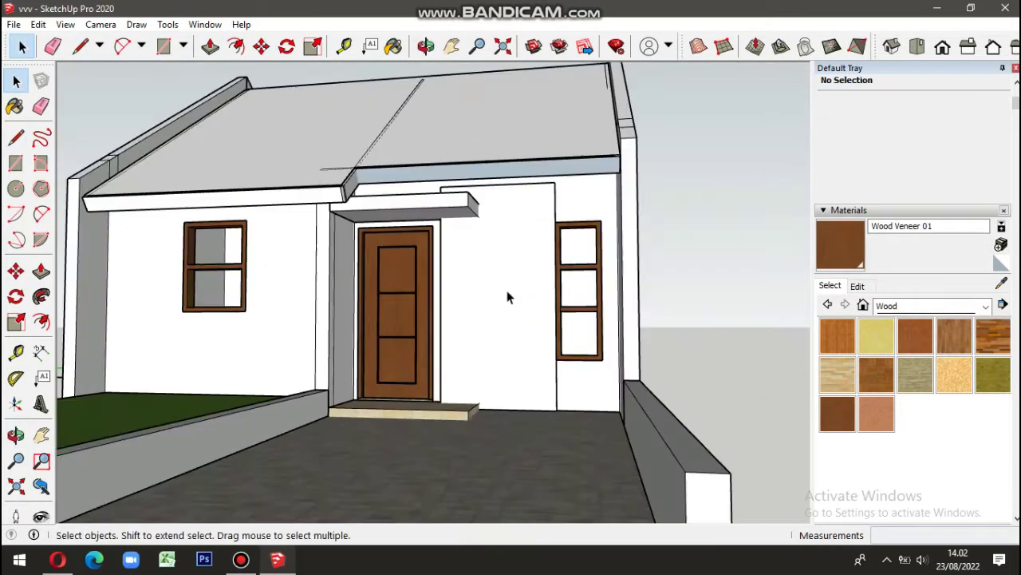
pyautogui.click(356, 194)
pyautogui.moveTo(297, 393)
pyautogui.mouseDown(button='middle')
pyautogui.moveTo(497, 280)
pyautogui.moveTo(497, 95)
pyautogui.moveTo(471, 158)
pyautogui.mouseUp(button='middle')
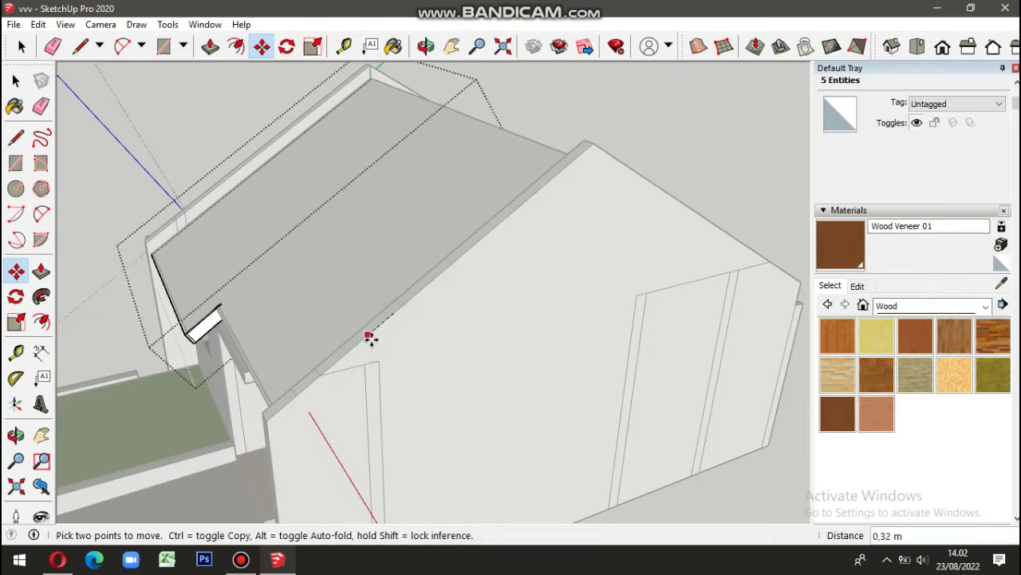
# Step: Draw a line from the roof peak down along the front roof edge
pyautogui.press('space')
pyautogui.scroll(-5, 370, 338)
pyautogui.click(720, 119)
pyautogui.moveTo(720, 119)
pyautogui.mouseDown(button='middle')
pyautogui.moveTo(392, 339)
pyautogui.moveTo(372, 210)
pyautogui.mouseUp(button='middle')
pyautogui.scroll(5, 373, 210)
pyautogui.press('l')
pyautogui.click(351, 124)
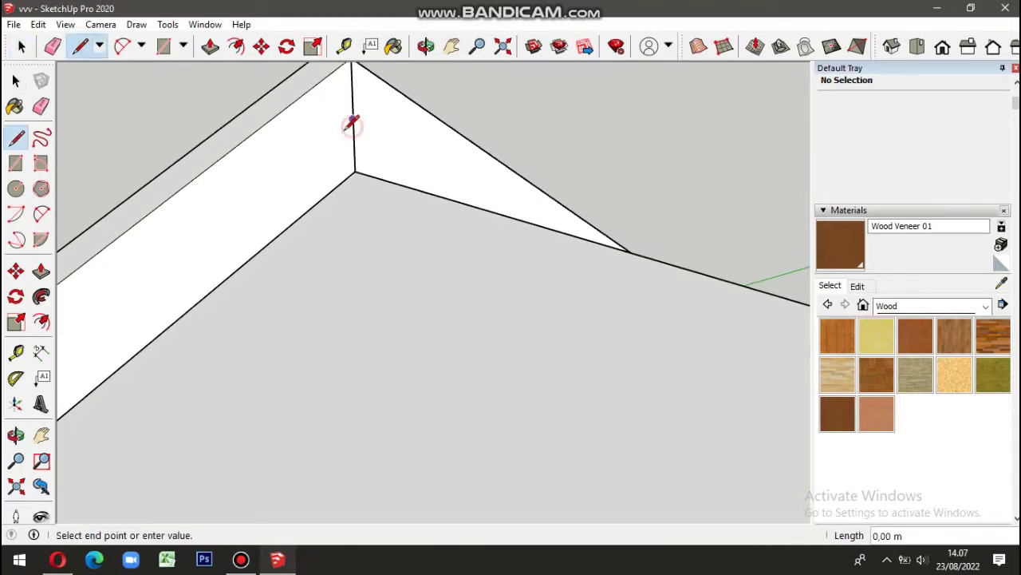
pyautogui.click(146, 300)
pyautogui.scroll(2, 152, 304)
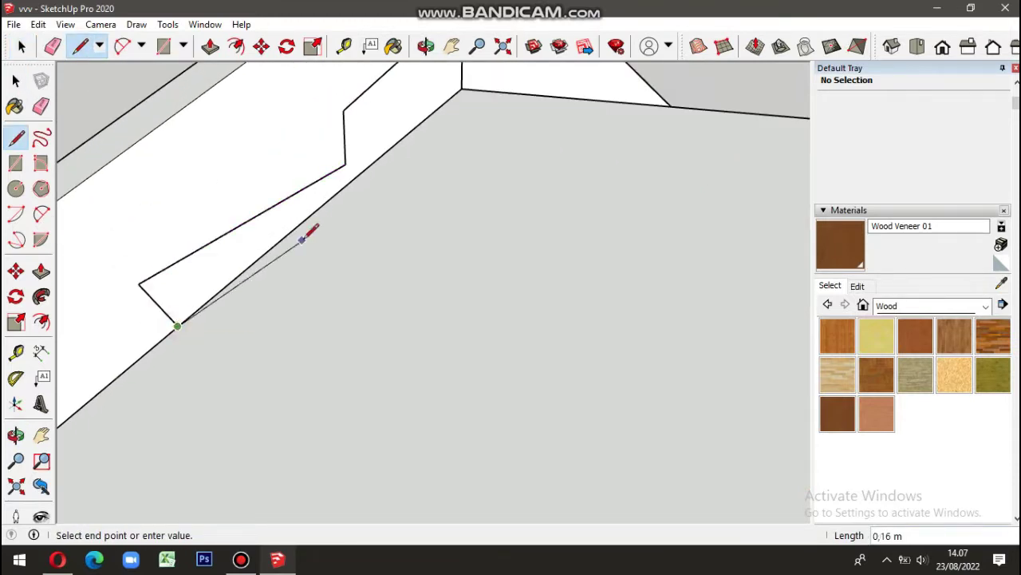
pyautogui.scroll(-3, 383, 191)
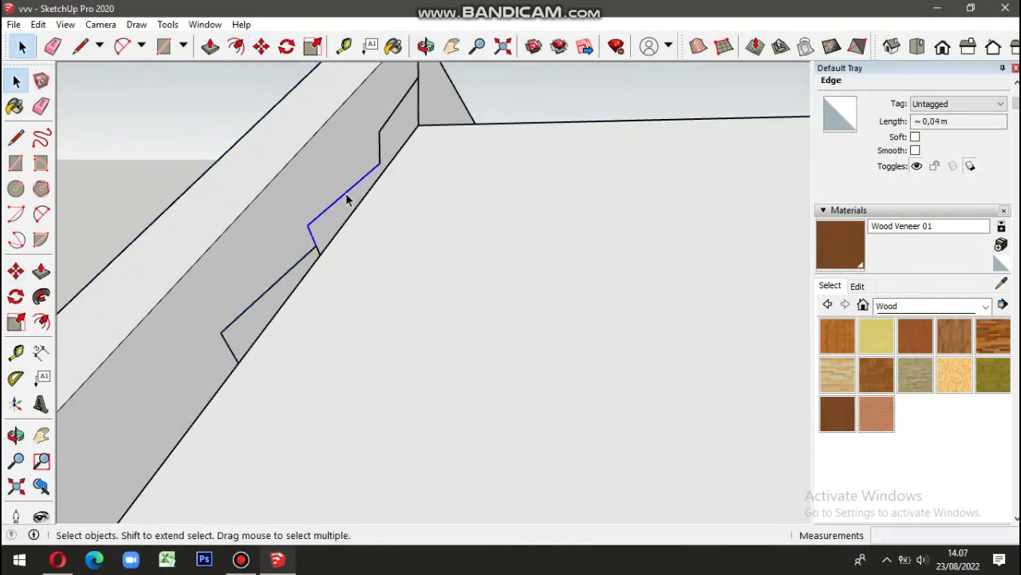
pyautogui.moveTo(236, 360); pyautogui.dragTo(285, 250, button='middle')
pyautogui.scroll(2, 263, 285)
# Step: Place the copied edges along the front roof edge
pyautogui.click(314, 271)
pyautogui.click(174, 371)
pyautogui.scroll(-3, 547, 205)
pyautogui.scroll(-2, 594, 133)
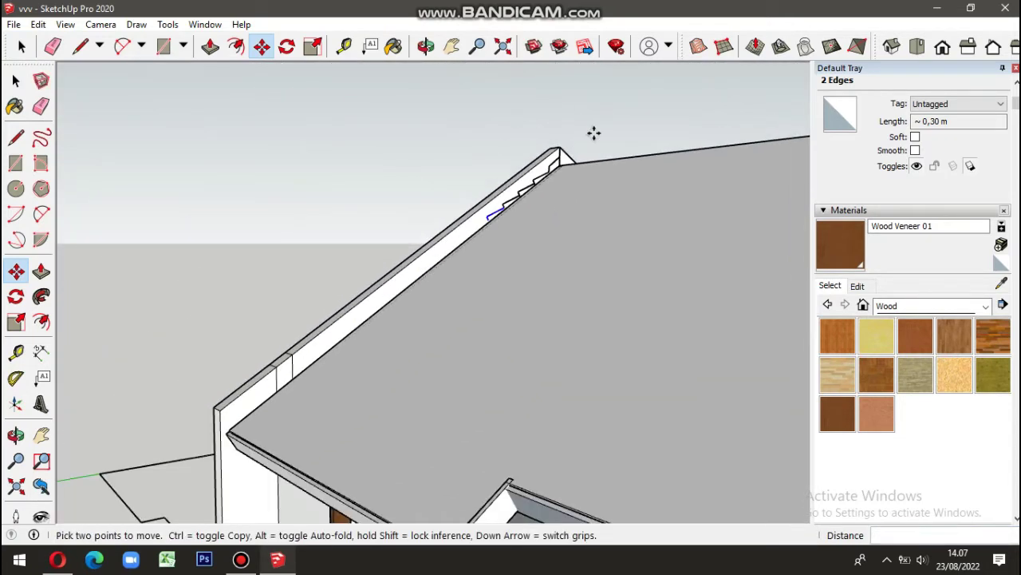
pyautogui.press('Escape')
pyautogui.scroll(-2, 470, 162)
pyautogui.press('space')
pyautogui.moveTo(470, 162); pyautogui.dragTo(78, 325, button='middle')
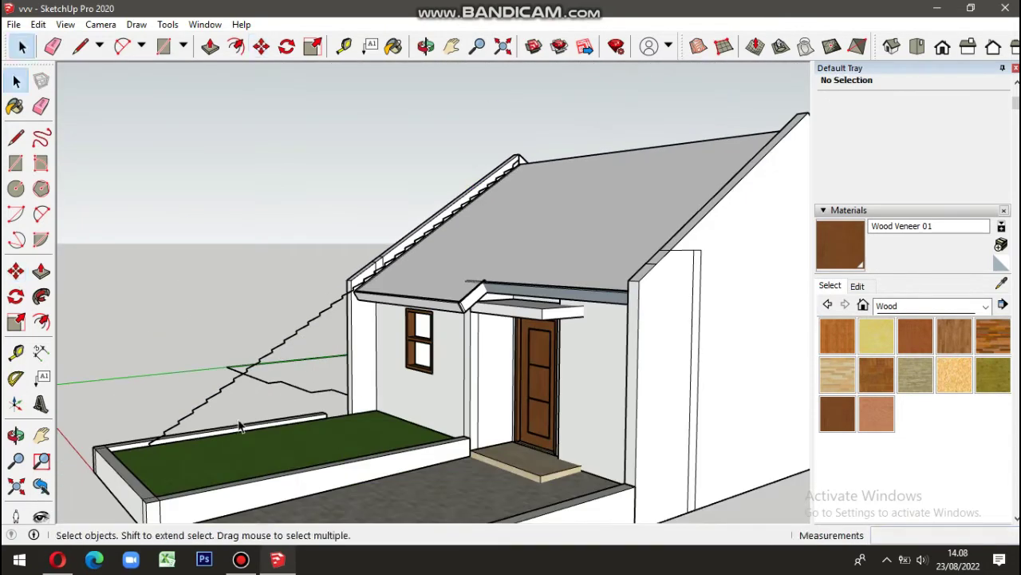
pyautogui.scroll(3, 361, 341)
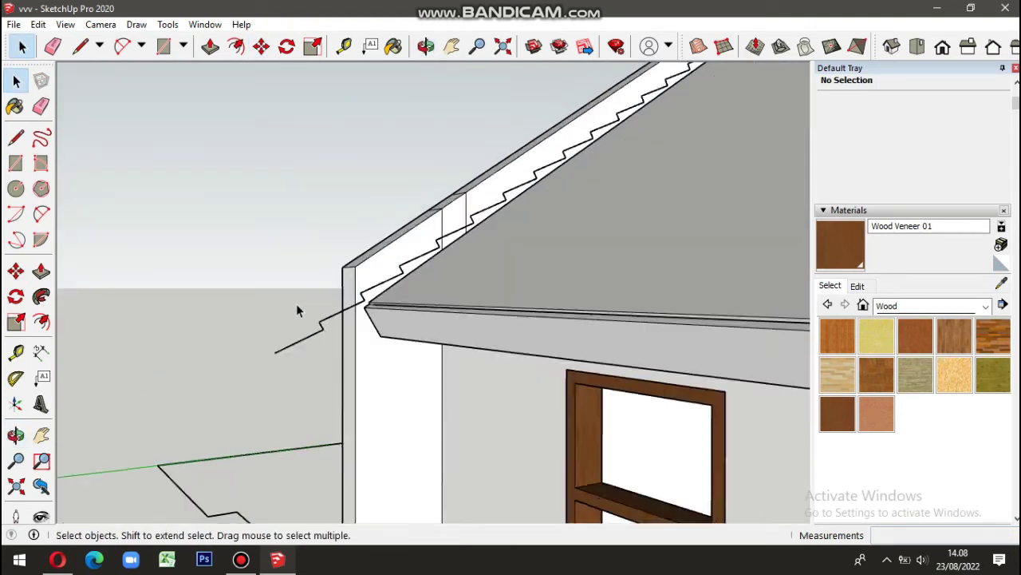
# Step: Check the eave corner edges and start a roof rib extrusion, then cancel it
pyautogui.click(296, 319)
pyautogui.scroll(1, 325, 397)
pyautogui.click(293, 323)
pyautogui.moveTo(293, 323)
pyautogui.mouseDown(button='middle')
pyautogui.moveTo(329, 299)
pyautogui.moveTo(253, 405)
pyautogui.moveTo(565, 184)
pyautogui.moveTo(238, 314)
pyautogui.moveTo(487, 283)
pyautogui.mouseUp(button='middle')
pyautogui.scroll(-1, 313, 284)
pyautogui.press('p')
pyautogui.scroll(-2, 591, 159)
pyautogui.scroll(3, 455, 137)
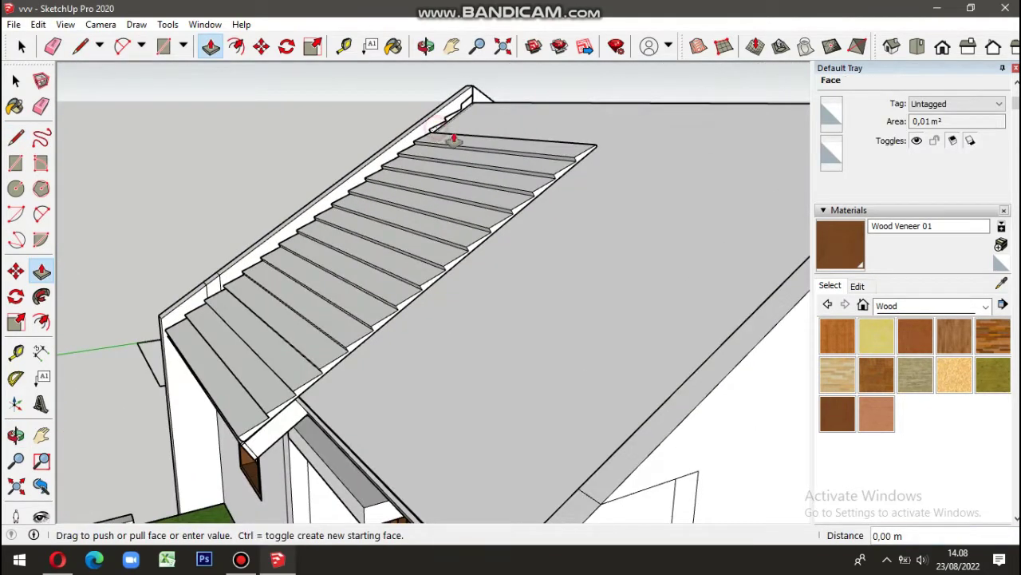
pyautogui.scroll(2, 449, 125)
pyautogui.click(449, 125)
pyautogui.press('Escape')
pyautogui.scroll(1, 711, 205)
# Step: Erase stray edges under the eave and move the roof edge pieces into place
pyautogui.press('e')
pyautogui.scroll(3, 730, 216)
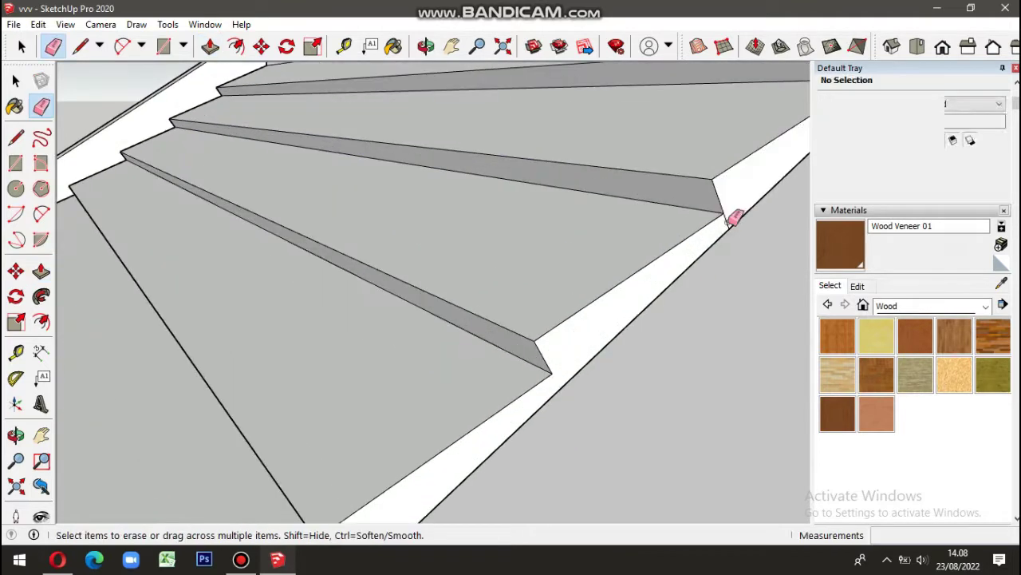
pyautogui.scroll(-3, 589, 223)
pyautogui.scroll(-1, 680, 192)
pyautogui.scroll(-3, 680, 193)
pyautogui.moveTo(552, 292); pyautogui.dragTo(378, 351, button='middle')
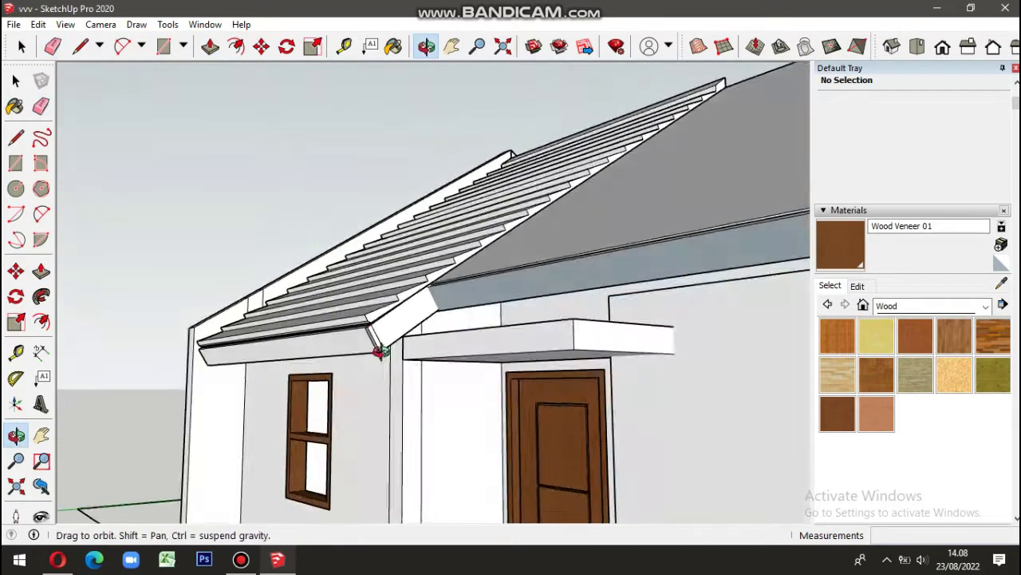
pyautogui.scroll(3, 256, 325)
pyautogui.scroll(2, 349, 372)
pyautogui.press('space')
pyautogui.scroll(-3, 349, 372)
pyautogui.scroll(3, 345, 450)
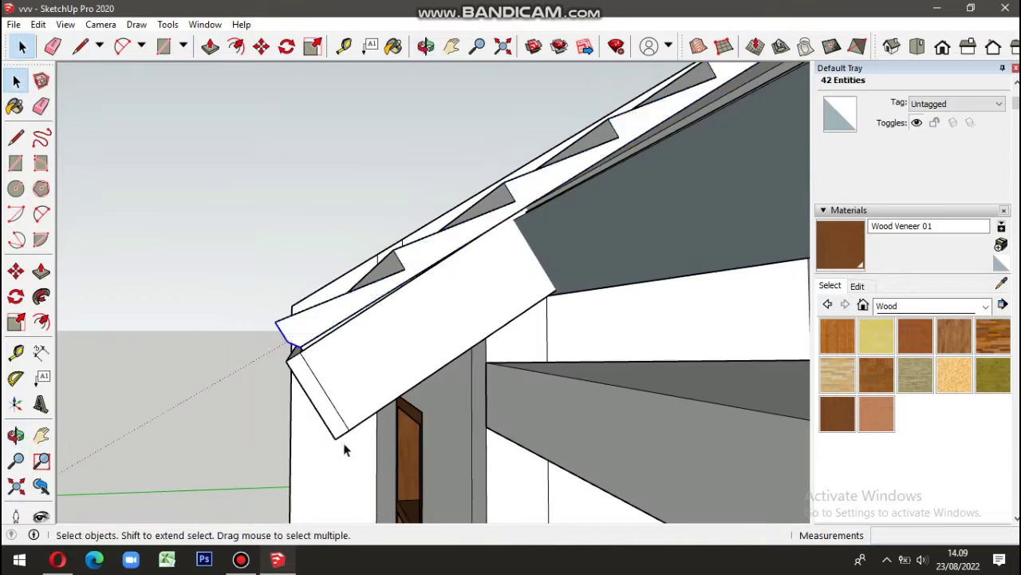
pyautogui.press('m')
pyautogui.scroll(2, 278, 363)
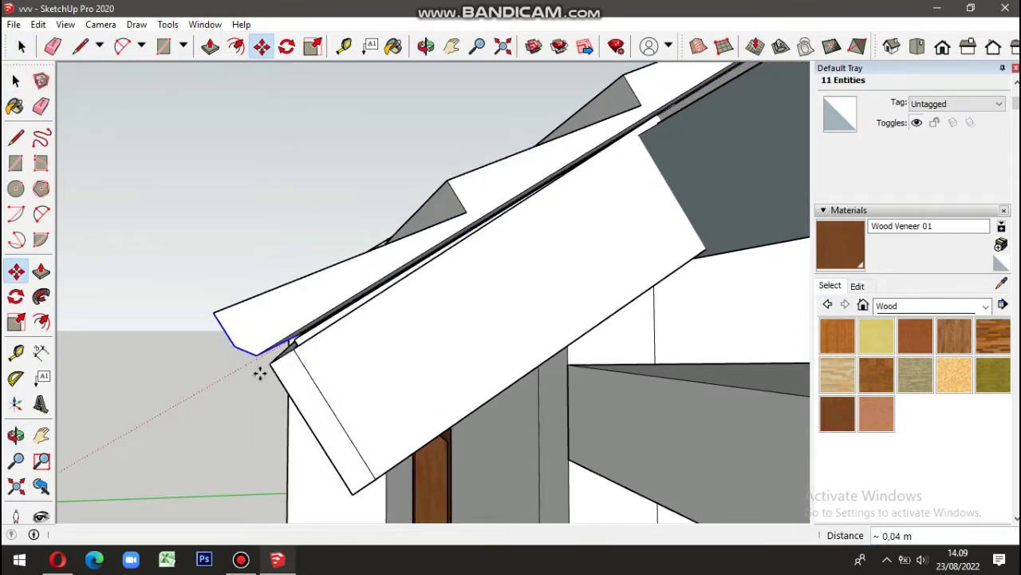
pyautogui.scroll(-3, 279, 224)
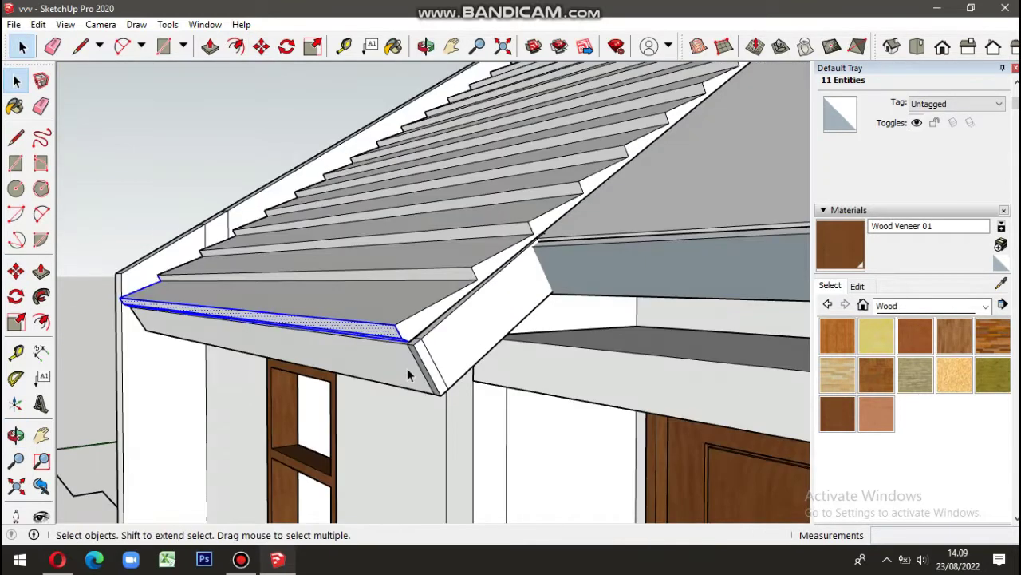
pyautogui.moveTo(429, 351); pyautogui.dragTo(640, 316, button='middle')
pyautogui.scroll(3, 452, 346)
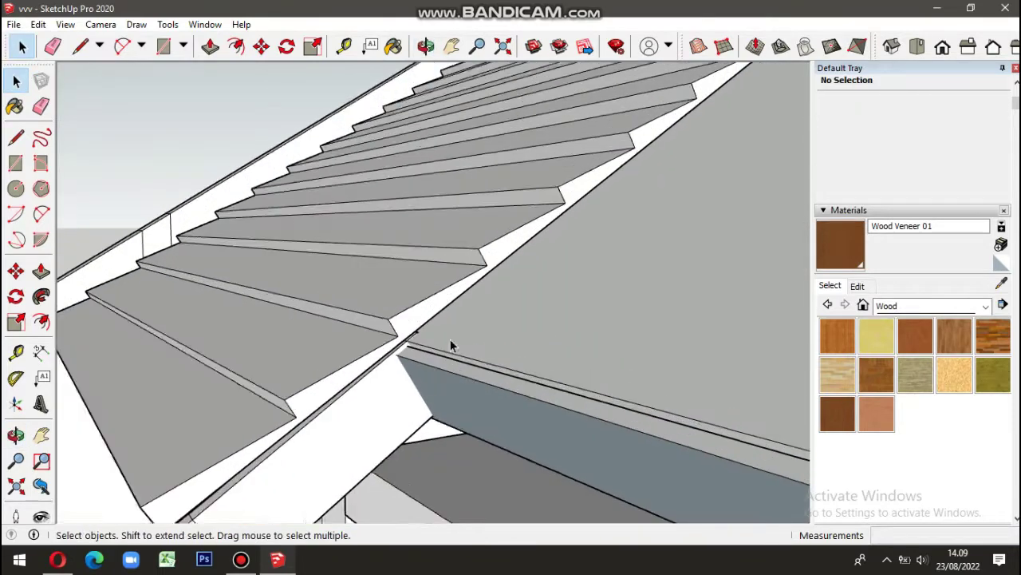
# Step: Draw a line at the eave corner and push the small eave face out to meet the ribs
pyautogui.press('l')
pyautogui.scroll(2, 415, 335)
pyautogui.click(410, 338)
pyautogui.scroll(2, 410, 338)
pyautogui.click(210, 46)
pyautogui.scroll(-5, 470, 375)
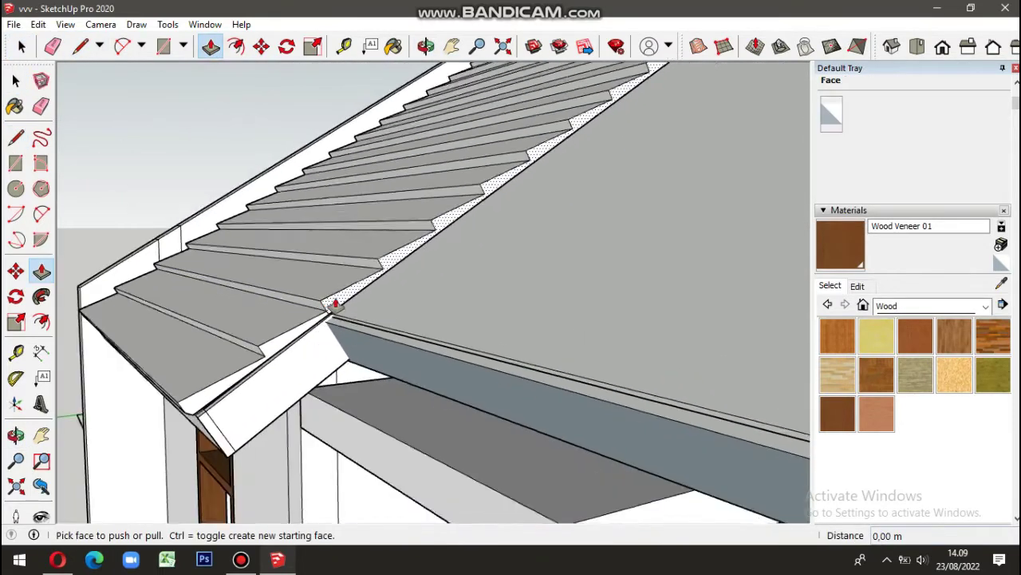
pyautogui.click(477, 381)
pyautogui.click(558, 337)
pyautogui.scroll(-5, 558, 337)
pyautogui.moveTo(764, 337); pyautogui.dragTo(740, 351, button='middle')
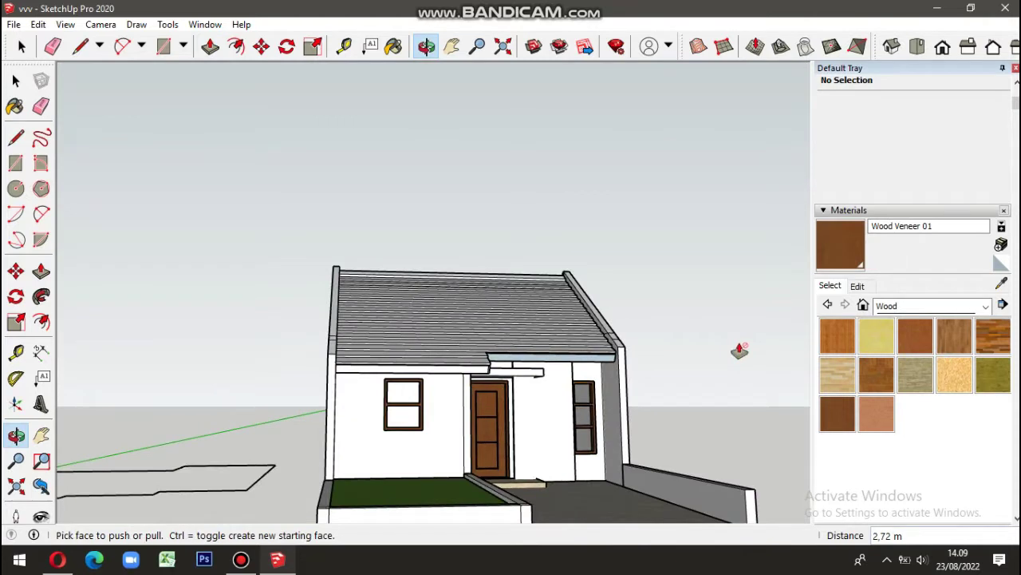
# Step: Select the ridged roof group from above
pyautogui.scroll(3, 552, 360)
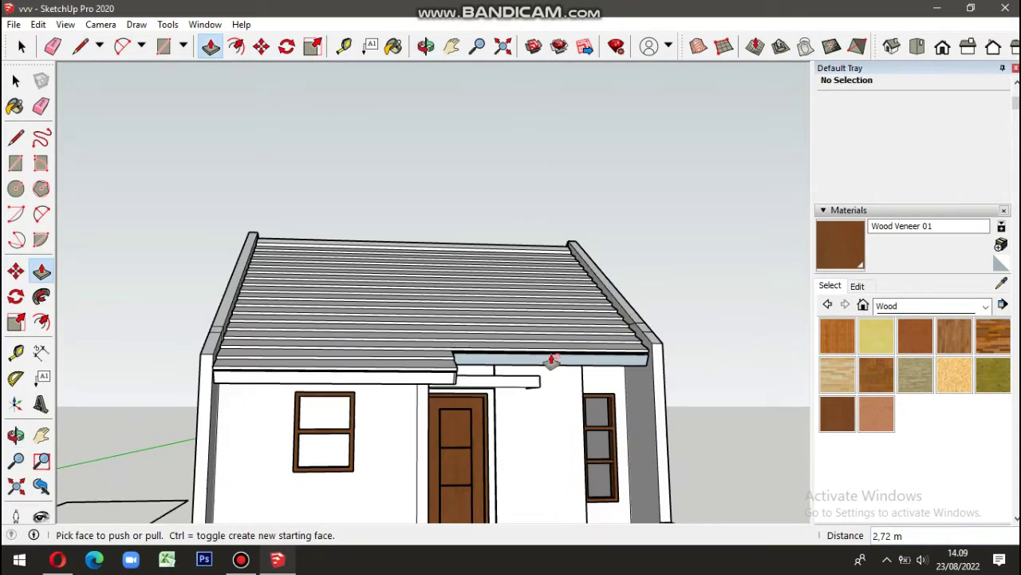
pyautogui.moveTo(552, 360); pyautogui.dragTo(505, 266, button='middle')
pyautogui.press('space')
pyautogui.click(517, 236)
pyautogui.scroll(-3, 444, 276)
# Step: Duplicate the ribbed roof group and place the copy beside the house
pyautogui.moveTo(445, 277); pyautogui.dragTo(430, 342, button='middle')
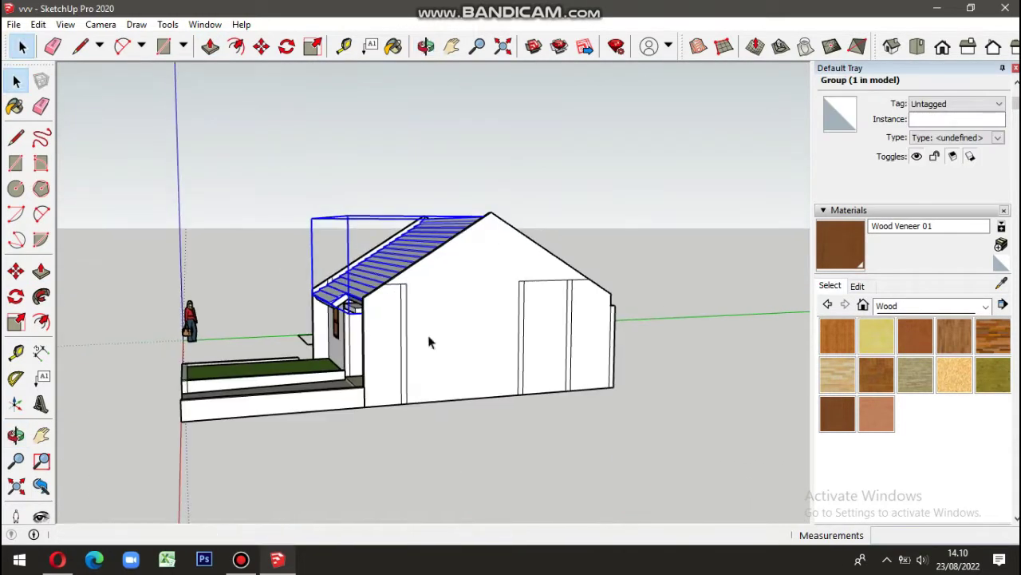
pyautogui.click(676, 387)
pyautogui.rightClick(691, 244)
pyautogui.click(714, 435)
pyautogui.moveTo(764, 422); pyautogui.dragTo(596, 182, button='middle')
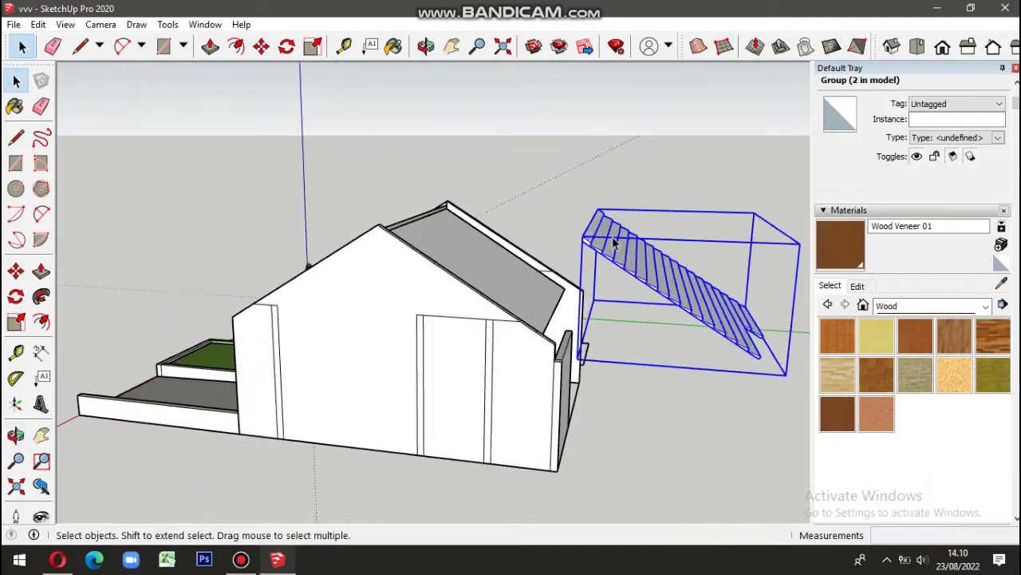
# Step: Move the roof copy onto the opposite slope of the house roof
pyautogui.press('m')
pyautogui.scroll(2, 595, 182)
pyautogui.click(540, 149)
pyautogui.click(556, 214)
pyautogui.moveTo(556, 214)
pyautogui.mouseDown(button='middle')
pyautogui.moveTo(479, 329)
pyautogui.moveTo(615, 296)
pyautogui.mouseUp(button='middle')
pyautogui.press('space')
pyautogui.click(617, 297)
pyautogui.scroll(2, 619, 305)
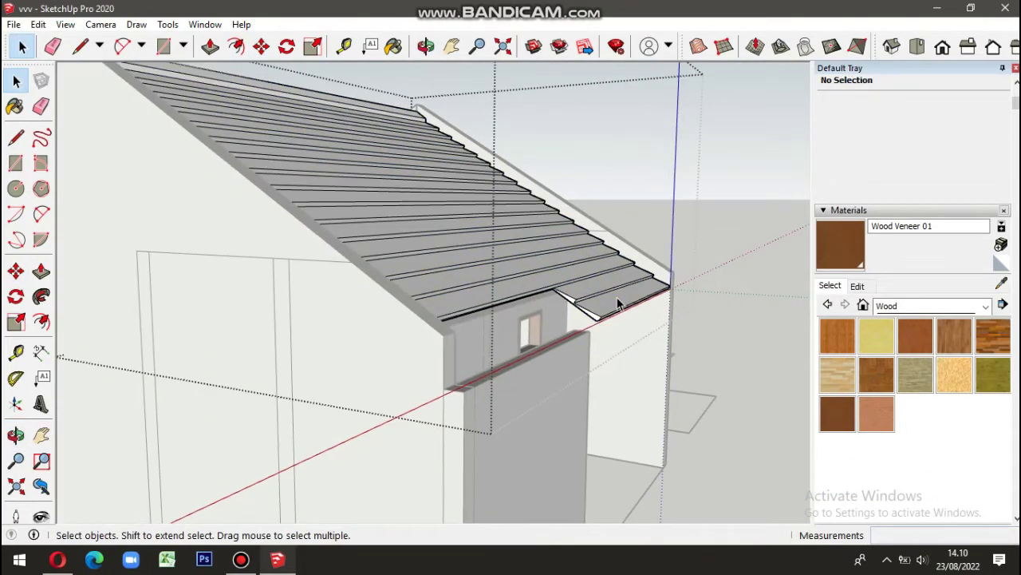
pyautogui.scroll(-5, 619, 305)
# Step: Draw a line at the eave corner to tidy it
pyautogui.moveTo(657, 327)
pyautogui.mouseDown(button='middle')
pyautogui.moveTo(247, 303)
pyautogui.moveTo(736, 335)
pyautogui.mouseUp(button='middle')
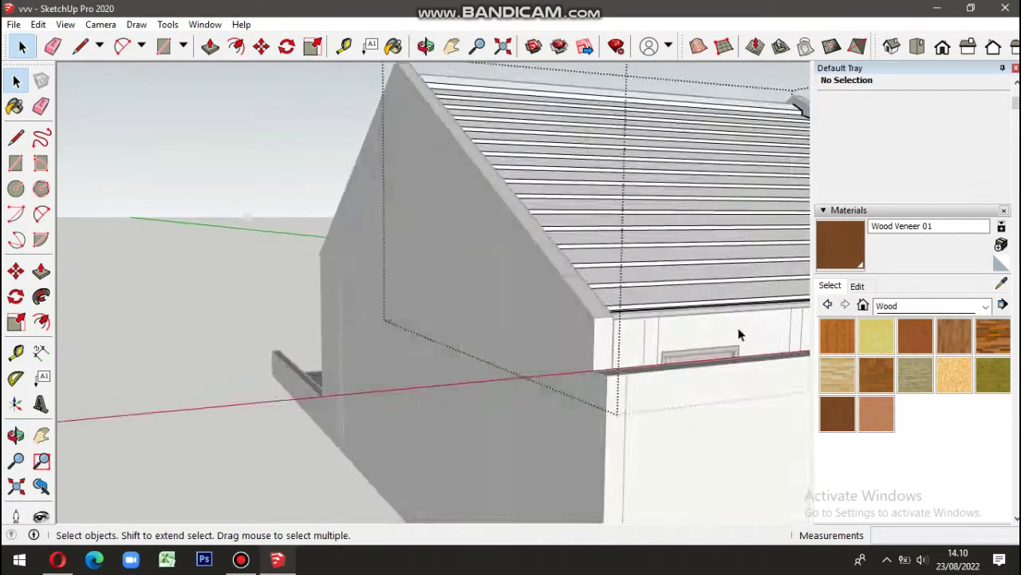
pyautogui.scroll(3, 642, 304)
pyautogui.press('l')
pyautogui.scroll(3, 631, 307)
pyautogui.click(587, 312)
pyautogui.scroll(2, 586, 313)
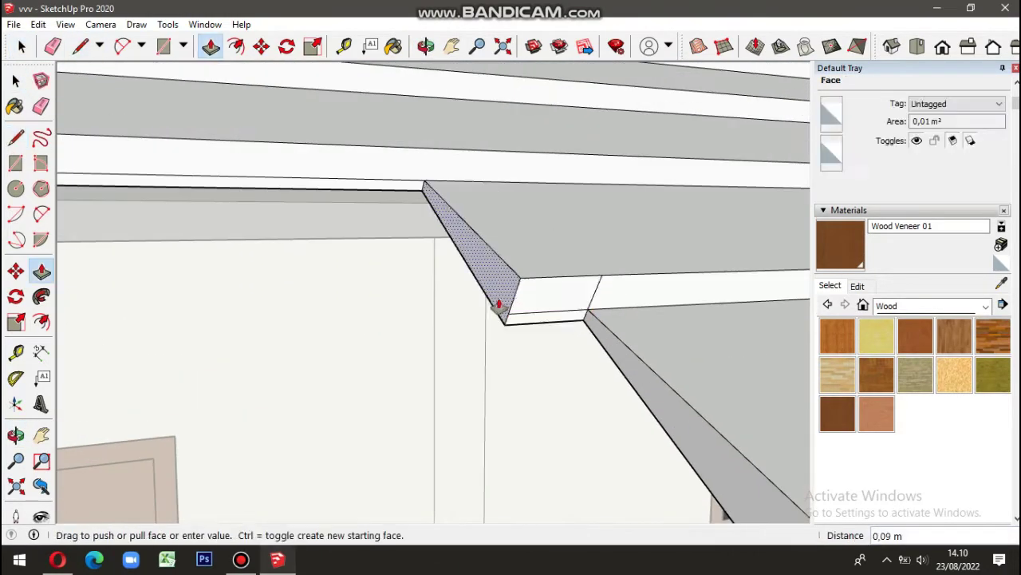
pyautogui.scroll(-3, 498, 307)
pyautogui.moveTo(219, 308); pyautogui.dragTo(515, 349, button='middle')
pyautogui.press('space')
pyautogui.scroll(-5, 515, 349)
# Step: Draw a rectangle under the front eave above the left wall
pyautogui.moveTo(745, 327); pyautogui.dragTo(559, 319, button='middle')
pyautogui.scroll(2, 559, 319)
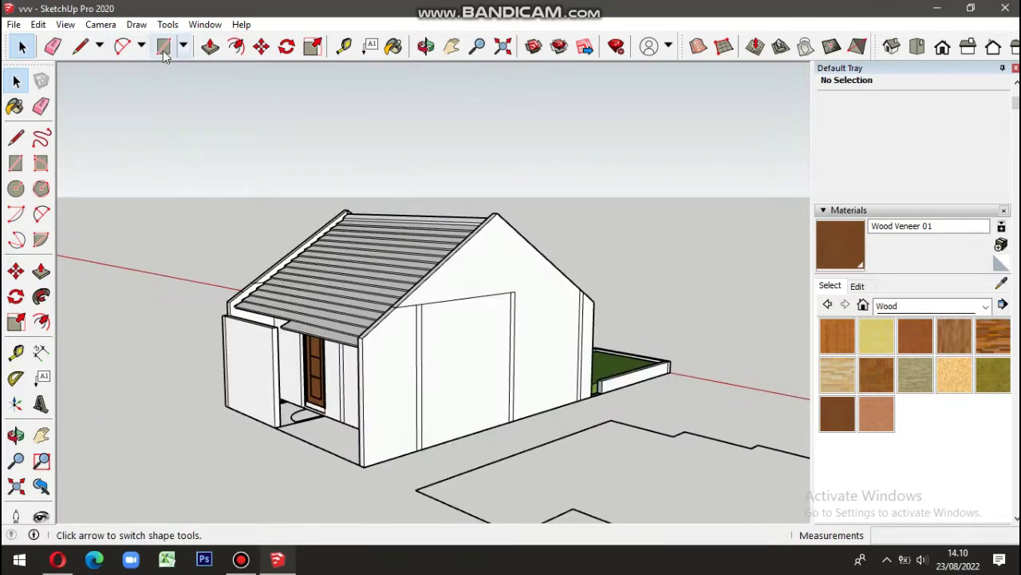
pyautogui.click(164, 49)
pyautogui.scroll(3, 221, 322)
pyautogui.scroll(3, 226, 343)
pyautogui.click(212, 228)
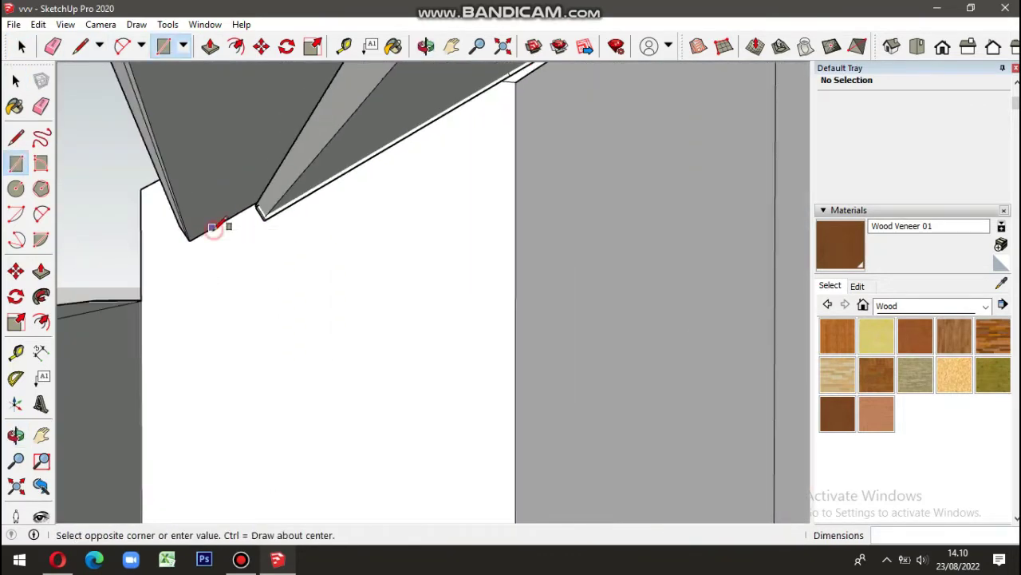
pyautogui.click(141, 349)
# Step: Push/Pull the rectangle into a box beam under the eave
pyautogui.press('p')
pyautogui.moveTo(151, 349)
pyautogui.mouseDown(button='middle')
pyautogui.moveTo(319, 328)
pyautogui.moveTo(506, 394)
pyautogui.mouseUp(button='middle')
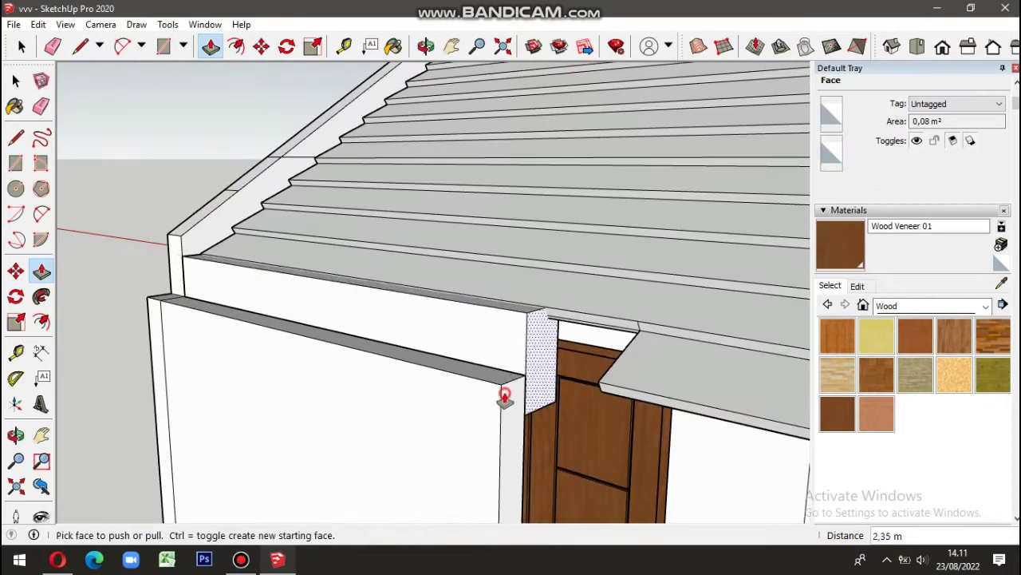
pyautogui.scroll(3, 429, 381)
pyautogui.moveTo(441, 342)
pyautogui.mouseDown(button='middle')
pyautogui.moveTo(292, 354)
pyautogui.moveTo(372, 342)
pyautogui.moveTo(237, 50)
pyautogui.mouseUp(button='middle')
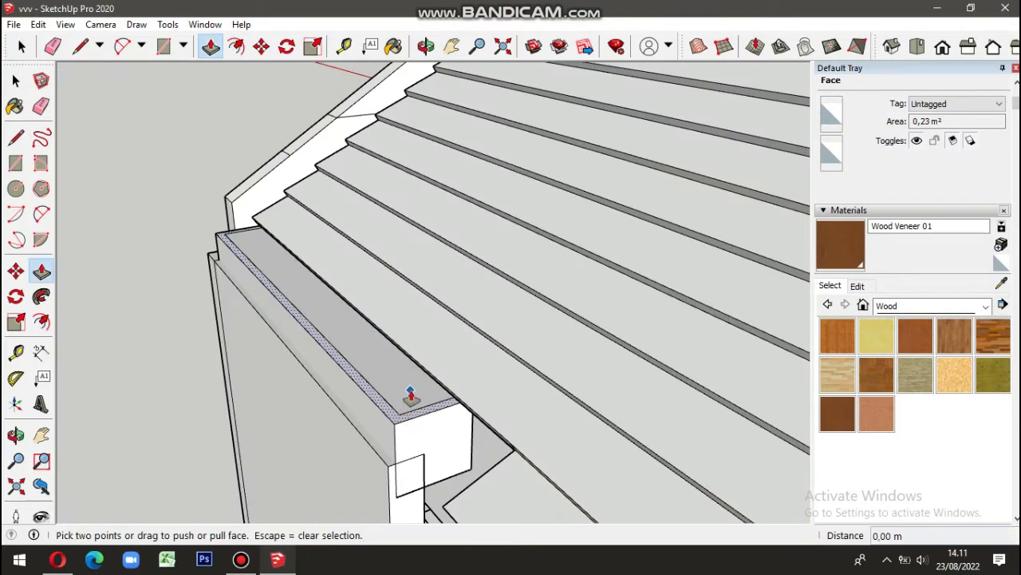
pyautogui.click(382, 488)
pyautogui.press('space')
# Step: Adjust the beam faces with Push/Pull and check it from a low view
pyautogui.moveTo(421, 488); pyautogui.dragTo(308, 311, button='middle')
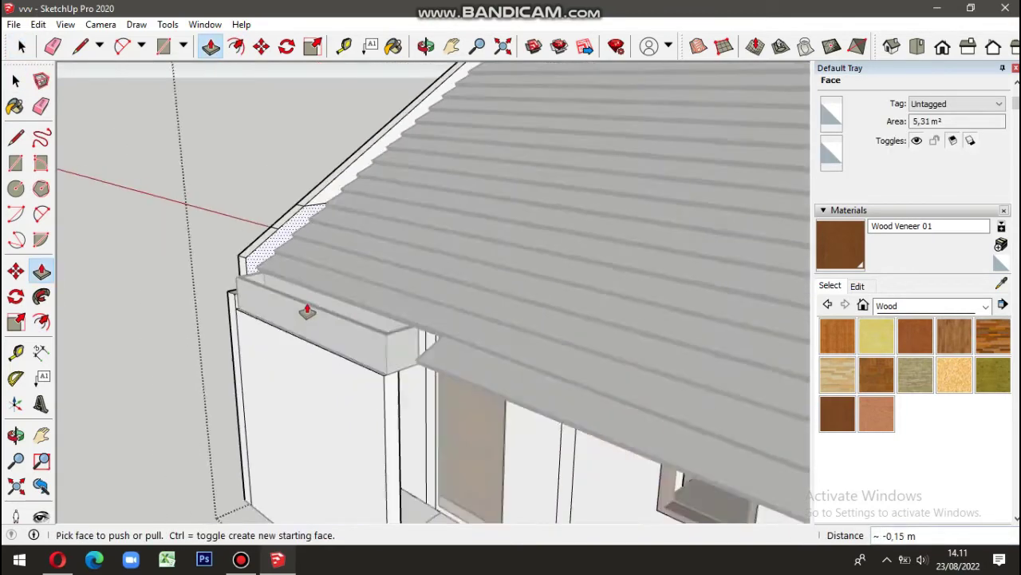
pyautogui.scroll(-5, 308, 310)
pyautogui.press('space')
pyautogui.scroll(5, 611, 296)
pyautogui.press('p')
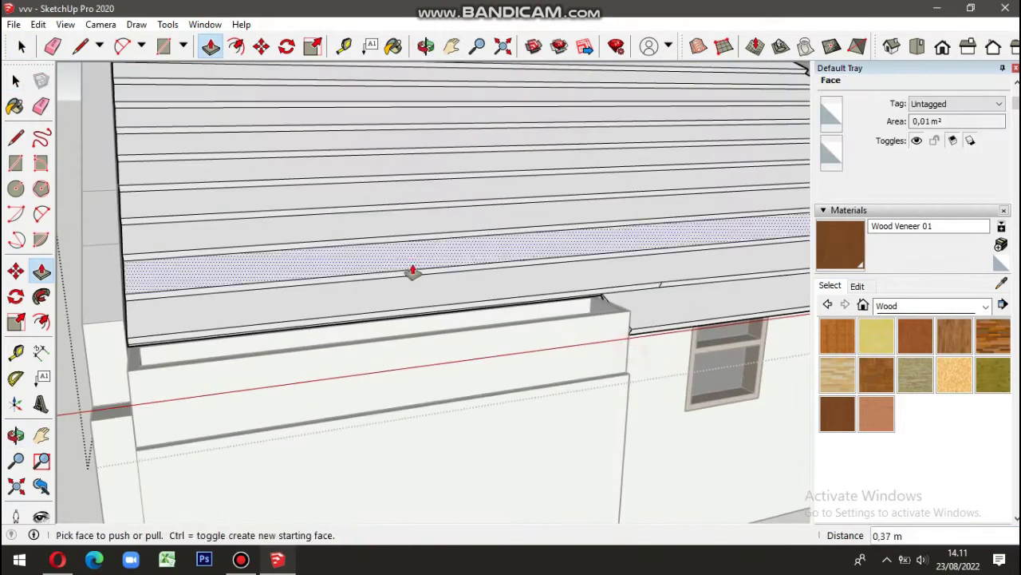
pyautogui.press('space')
pyautogui.scroll(-5, 413, 272)
pyautogui.moveTo(393, 308); pyautogui.dragTo(437, 387, button='middle')
# Step: Paint the eave beam Wood Board Cork and select the whole beam
pyautogui.click(287, 254)
pyautogui.press('space')
pyautogui.scroll(3, 287, 253)
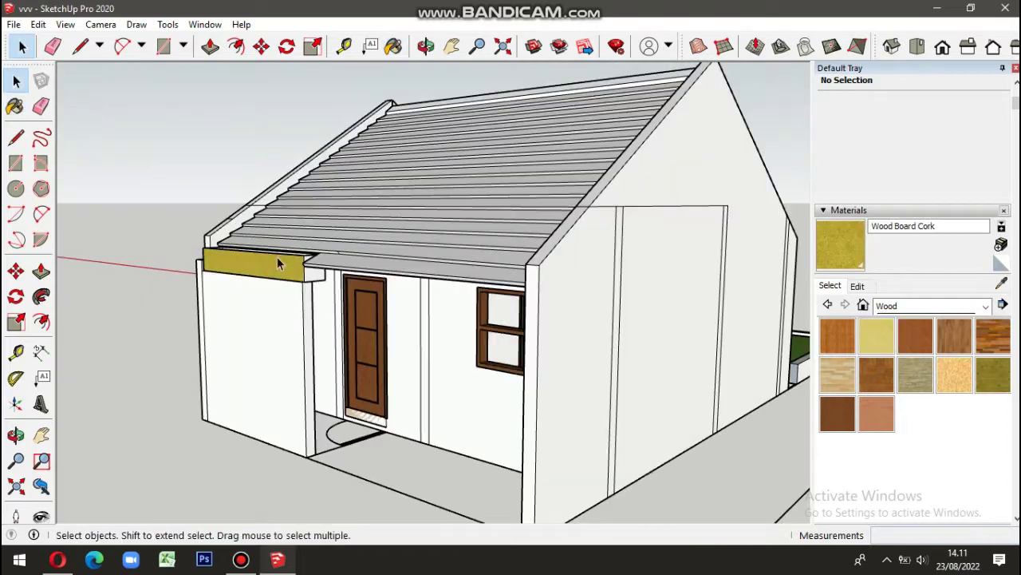
pyautogui.tripleClick(277, 256)
pyautogui.rightClick(277, 256)
pyautogui.click(327, 387)
# Step: Paint the roof dark brown (Color C08) and the walls pale yellow (Color D02)
pyautogui.click(930, 305)
pyautogui.click(919, 331)
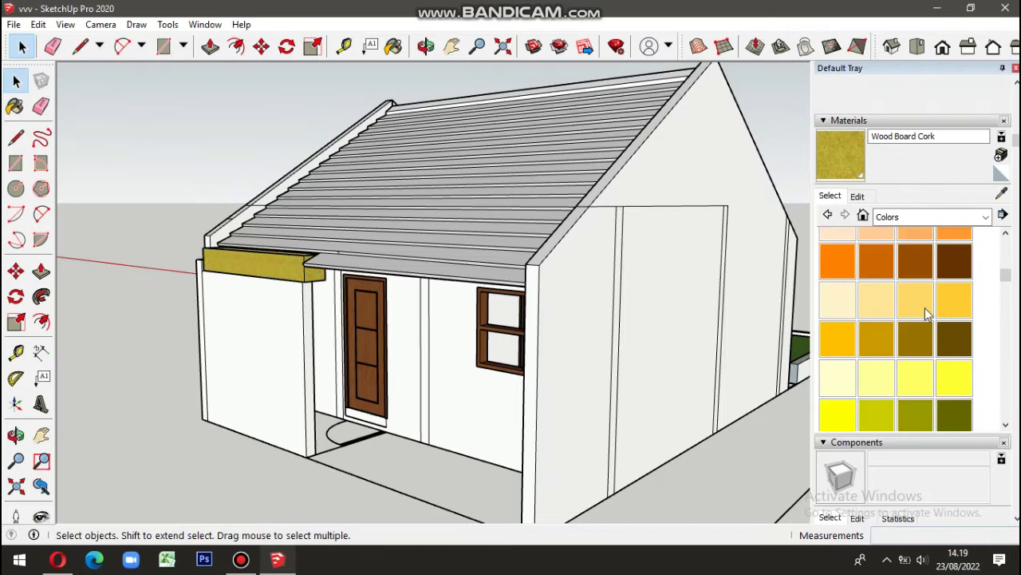
pyautogui.click(563, 116)
pyautogui.moveTo(440, 320)
pyautogui.mouseDown(button='middle')
pyautogui.moveTo(604, 253)
pyautogui.moveTo(748, 360)
pyautogui.mouseUp(button='middle')
pyautogui.click(606, 243)
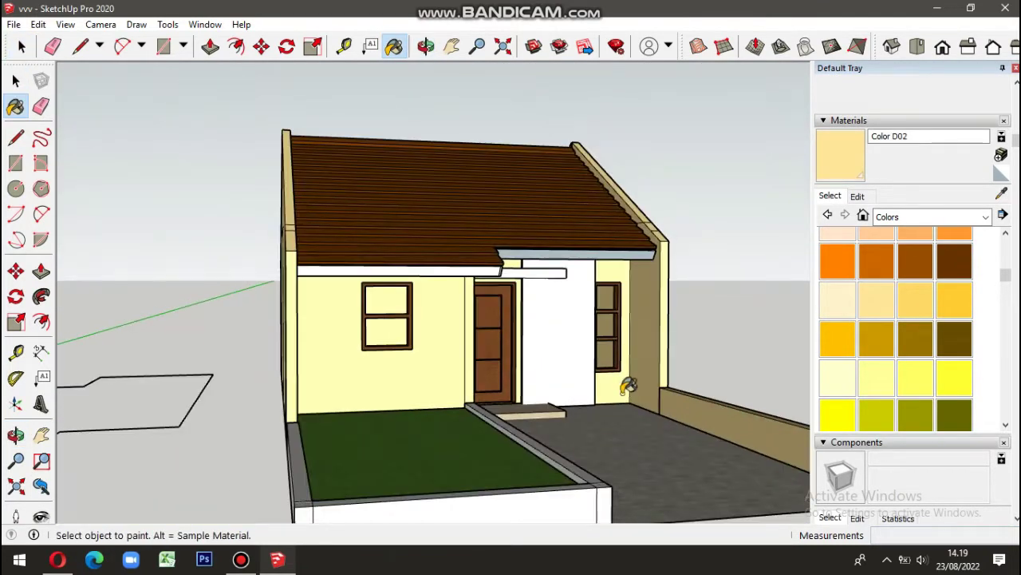
# Step: Paint the fascia under the roof white (Color M00)
pyautogui.scroll(-5, 864, 359)
pyautogui.scroll(-5, 844, 320)
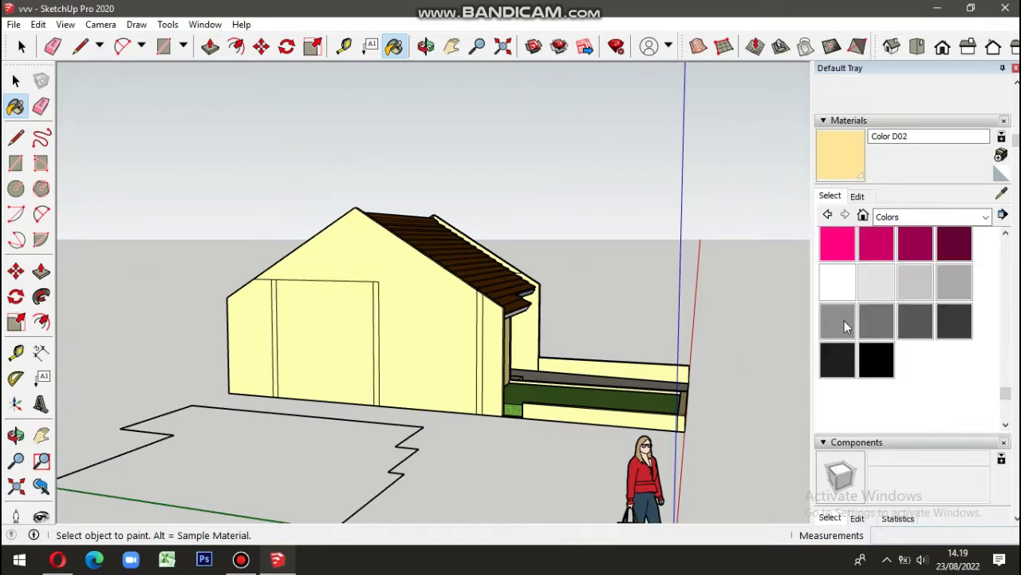
pyautogui.click(837, 277)
pyautogui.scroll(5, 415, 319)
pyautogui.moveTo(415, 319); pyautogui.dragTo(378, 339, button='middle')
pyautogui.click(468, 331)
pyautogui.scroll(-5, 543, 285)
pyautogui.moveTo(543, 285)
pyautogui.mouseDown(button='middle')
pyautogui.moveTo(545, 417)
pyautogui.moveTo(771, 419)
pyautogui.moveTo(632, 429)
pyautogui.mouseUp(button='middle')
pyautogui.scroll(5, 631, 429)
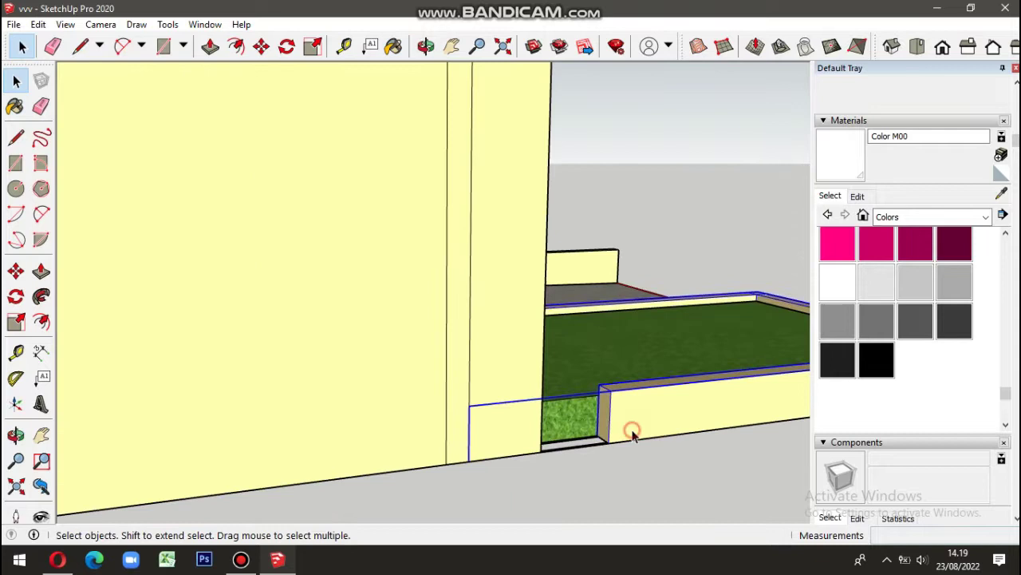
pyautogui.press('p')
pyautogui.press('space')
pyautogui.scroll(-5, 525, 369)
pyautogui.moveTo(582, 456)
pyautogui.mouseDown(button='middle')
pyautogui.moveTo(455, 297)
pyautogui.moveTo(376, 319)
pyautogui.moveTo(393, 423)
pyautogui.mouseUp(button='middle')
# Step: Raise the floor rectangle inside the doorway and make it a group
pyautogui.moveTo(553, 495); pyautogui.dragTo(639, 380, button='middle')
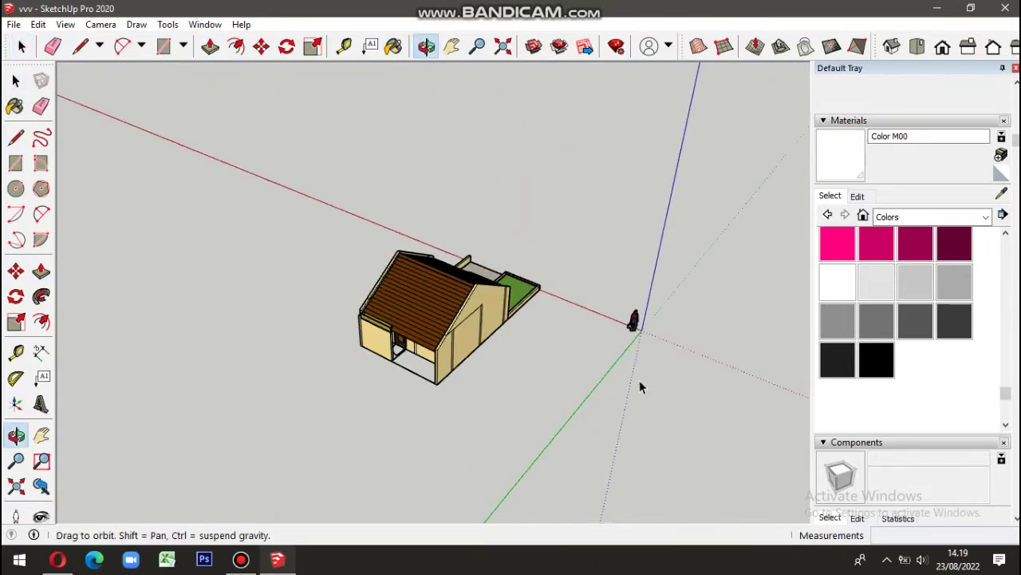
pyautogui.scroll(3, 343, 349)
pyautogui.scroll(3, 279, 323)
pyautogui.scroll(3, 185, 86)
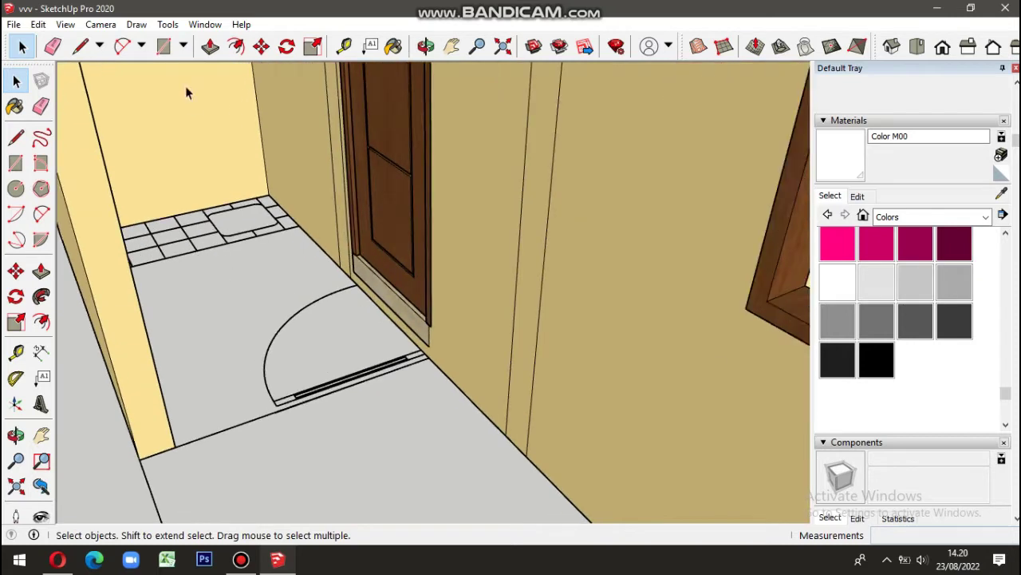
pyautogui.click(269, 193)
pyautogui.click(397, 359)
pyautogui.rightClick(401, 342)
pyautogui.click(456, 245)
# Step: Paint the doorway floor with a square Tile material
pyautogui.click(986, 216)
pyautogui.click(926, 375)
pyautogui.click(915, 284)
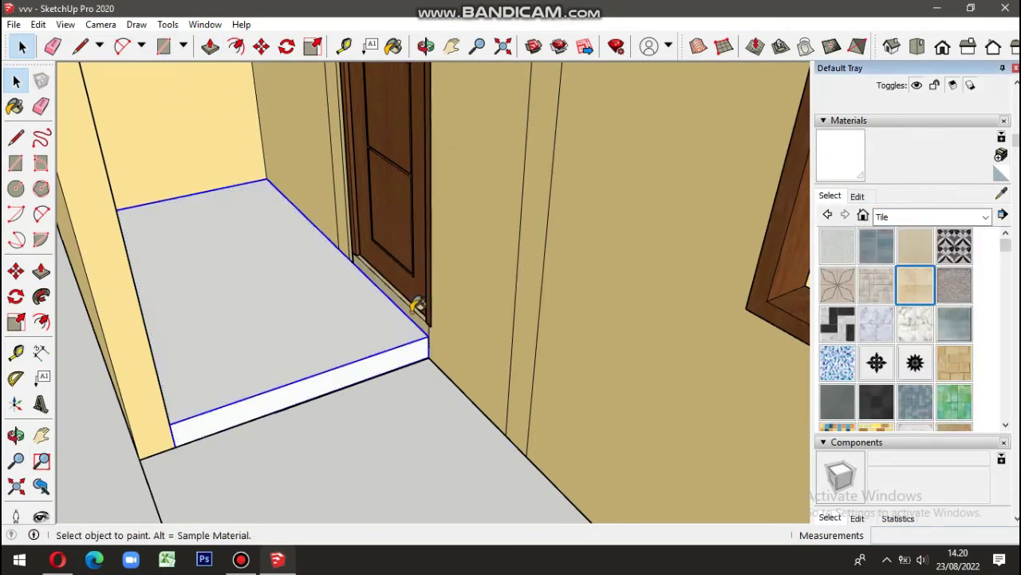
pyautogui.click(417, 305)
pyautogui.press('space')
pyautogui.scroll(-5, 484, 410)
pyautogui.scroll(-3, 238, 485)
# Step: Draw a floor rectangle in front of the house, raise it, and group it
pyautogui.press('r')
pyautogui.moveTo(282, 370)
pyautogui.mouseDown(button='middle')
pyautogui.moveTo(496, 336)
pyautogui.moveTo(532, 399)
pyautogui.mouseUp(button='middle')
pyautogui.click(496, 336)
pyautogui.click(580, 395)
pyautogui.press('p')
pyautogui.click(364, 320)
pyautogui.rightClick(364, 314)
pyautogui.click(423, 444)
pyautogui.moveTo(423, 444)
pyautogui.mouseDown(button='middle')
pyautogui.moveTo(200, 330)
pyautogui.moveTo(584, 244)
pyautogui.mouseUp(button='middle')
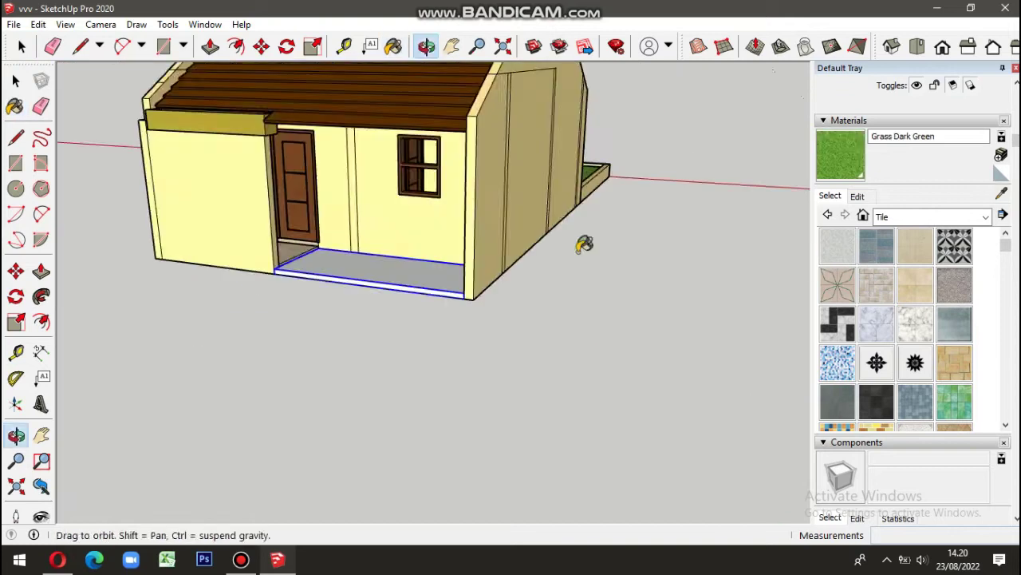
pyautogui.scroll(3, 351, 269)
# Step: Edit the floor group and pull its face up into a thicker slab
pyautogui.doubleClick(155, 278)
pyautogui.press('p')
pyautogui.click(130, 255)
pyautogui.moveTo(130, 256)
pyautogui.mouseDown(button='middle')
pyautogui.moveTo(167, 317)
pyautogui.moveTo(135, 204)
pyautogui.mouseUp(button='middle')
pyautogui.press('space')
pyautogui.doubleClick(136, 203)
pyautogui.click(118, 240)
pyautogui.scroll(-3, 645, 244)
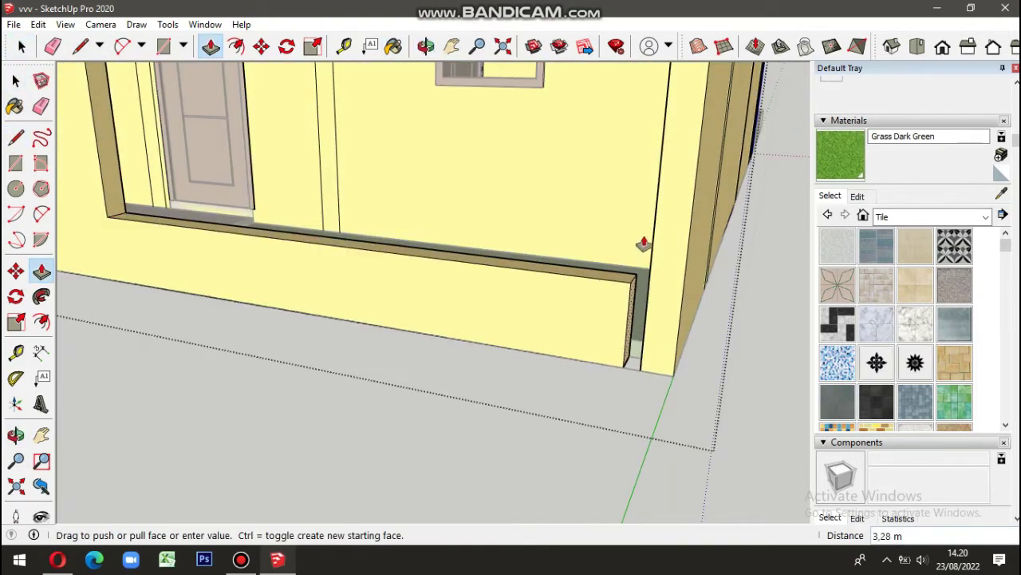
pyautogui.click(672, 433)
pyautogui.moveTo(672, 434)
pyautogui.mouseDown(button='middle')
pyautogui.moveTo(258, 419)
pyautogui.moveTo(295, 397)
pyautogui.moveTo(732, 351)
pyautogui.moveTo(798, 358)
pyautogui.mouseUp(button='middle')
pyautogui.press('space')
pyautogui.scroll(3, 381, 230)
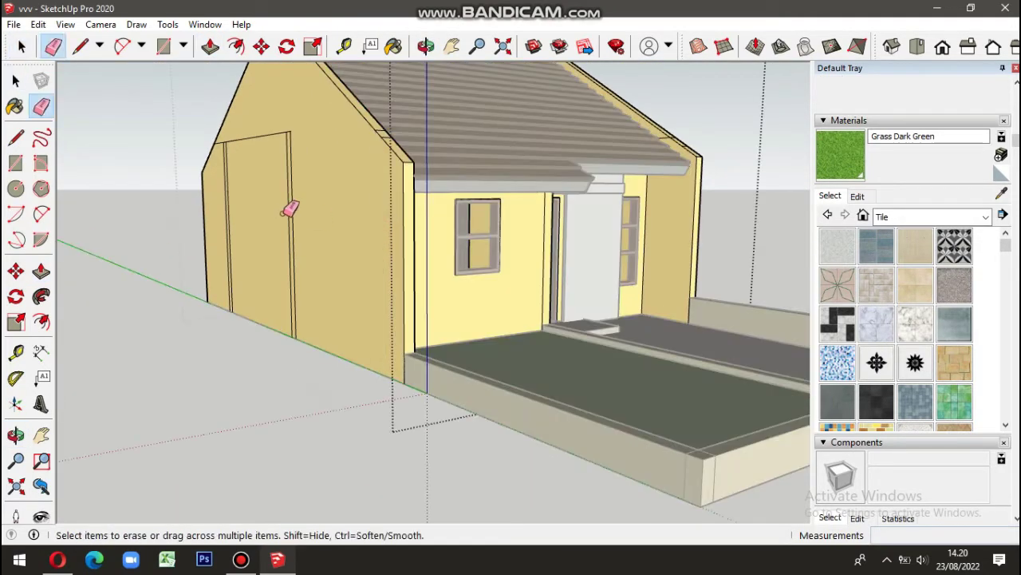
# Step: Erase the stray short line on the gable wall
pyautogui.scroll(3, 253, 201)
pyautogui.scroll(2, 231, 187)
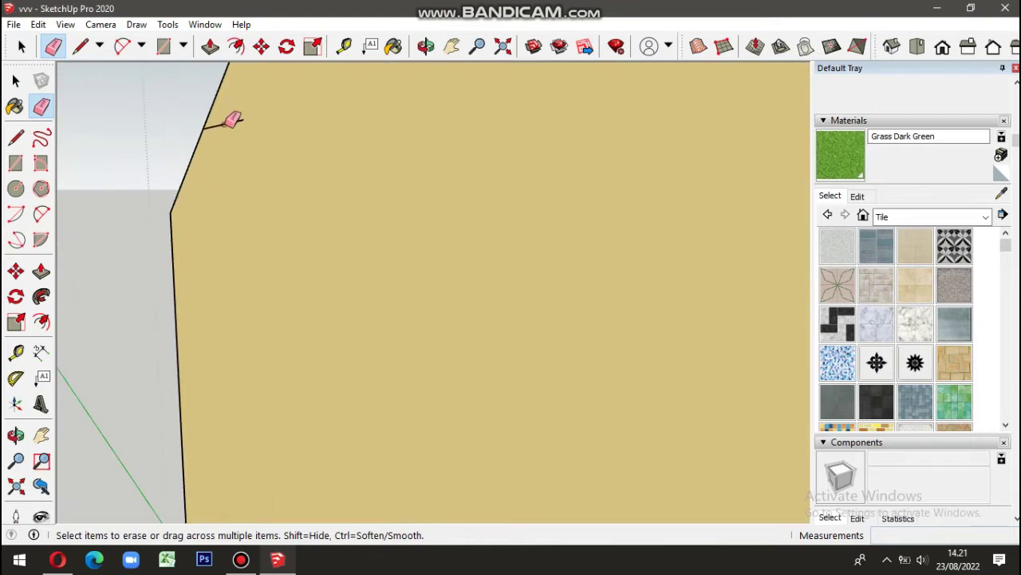
pyautogui.moveTo(247, 121); pyautogui.dragTo(506, 359, button='middle')
pyautogui.scroll(-5, 226, 317)
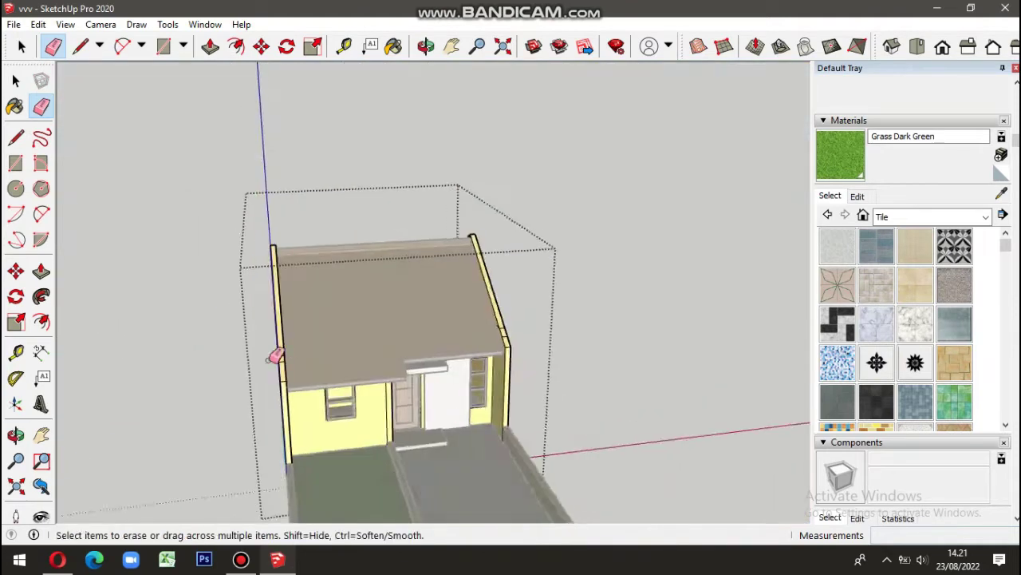
pyautogui.scroll(5, 274, 353)
pyautogui.scroll(-3, 292, 358)
pyautogui.scroll(3, 263, 360)
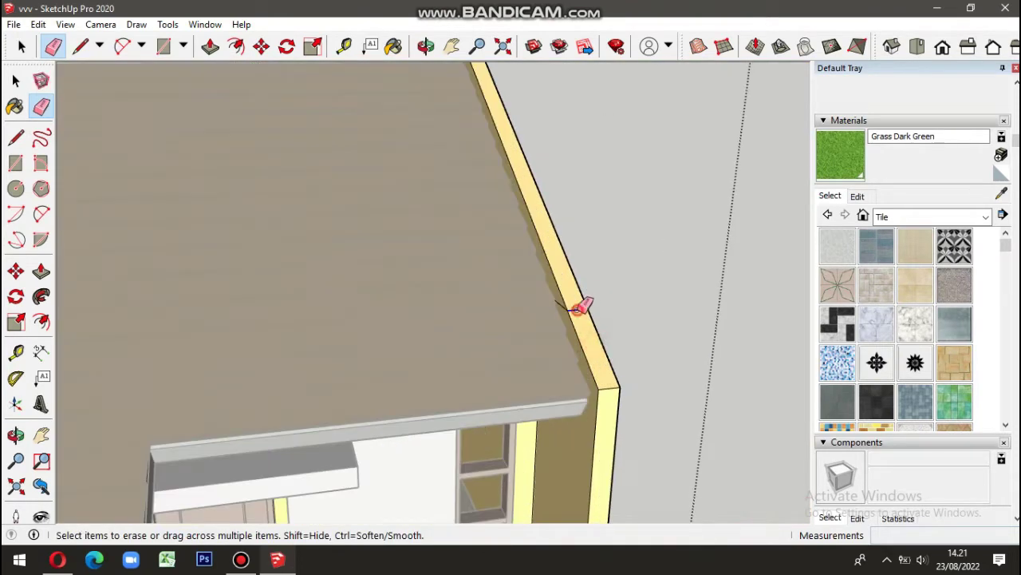
pyautogui.moveTo(580, 305); pyautogui.dragTo(429, 337, button='middle')
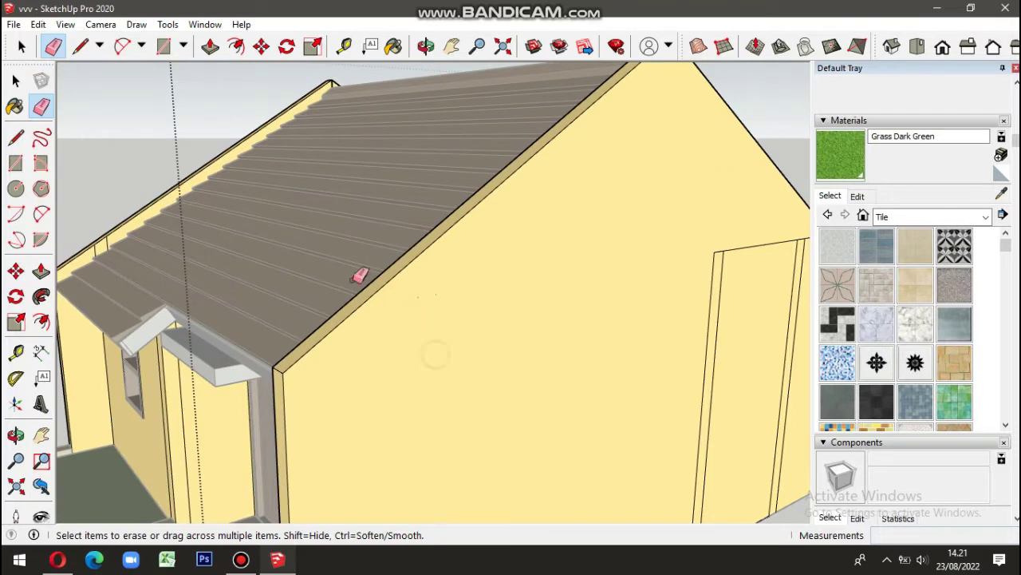
pyautogui.moveTo(356, 278); pyautogui.dragTo(480, 337, button='middle')
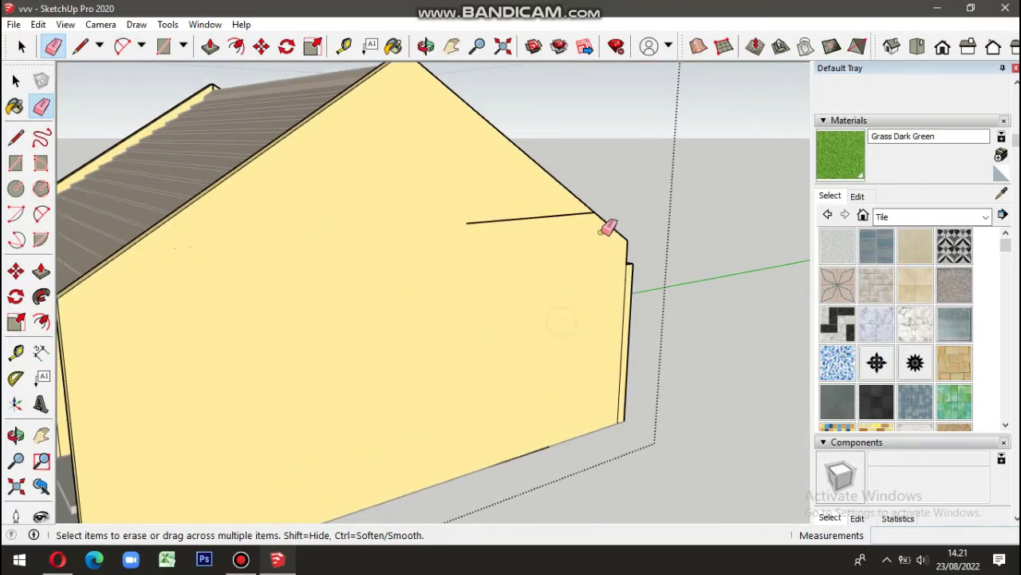
pyautogui.scroll(2, 600, 227)
pyautogui.scroll(2, 564, 213)
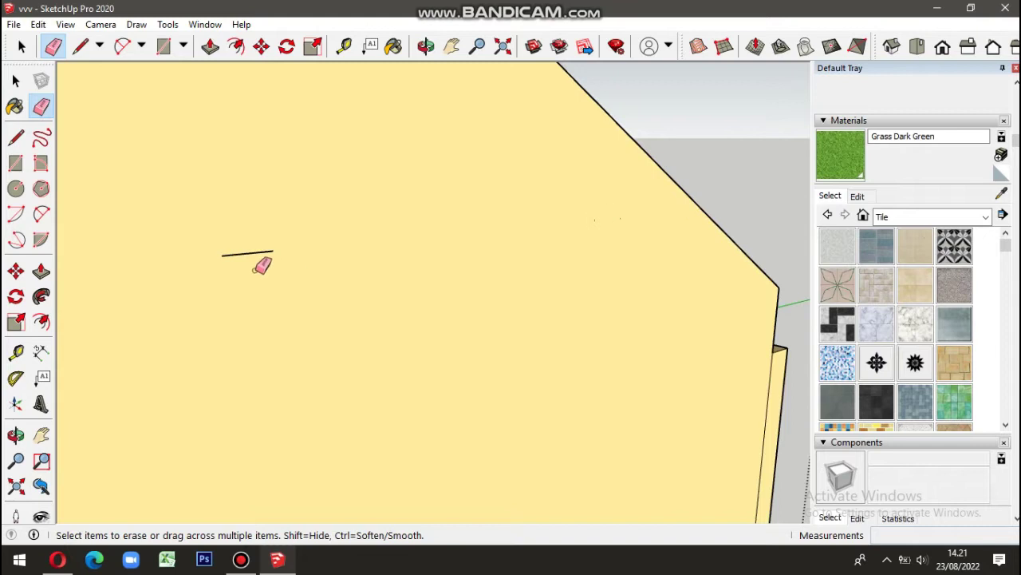
pyautogui.press('F3')
# Step: In Front view, make the white wall panel a component
pyautogui.press('space')
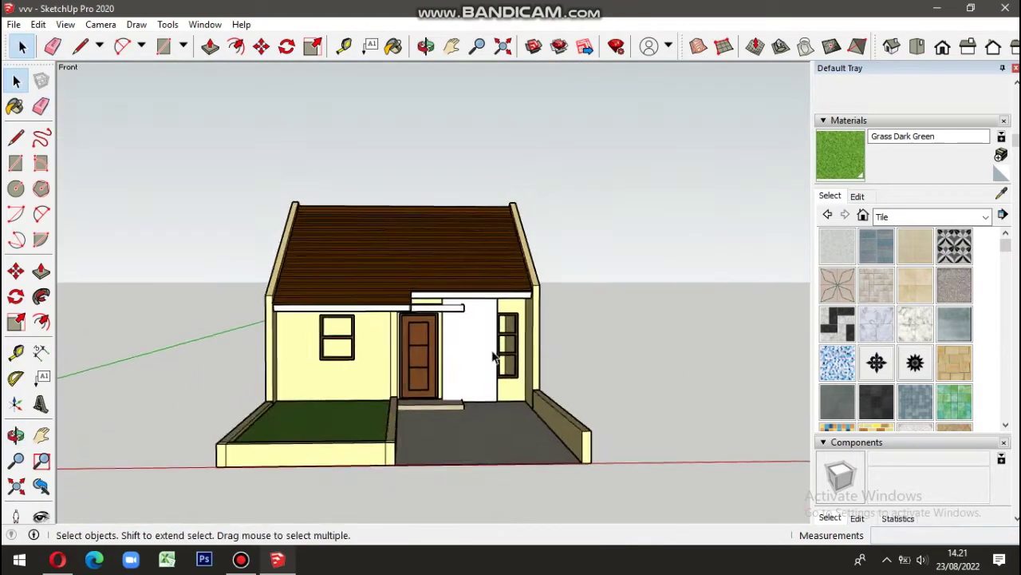
pyautogui.scroll(2, 493, 357)
pyautogui.rightClick(492, 344)
pyautogui.click(573, 206)
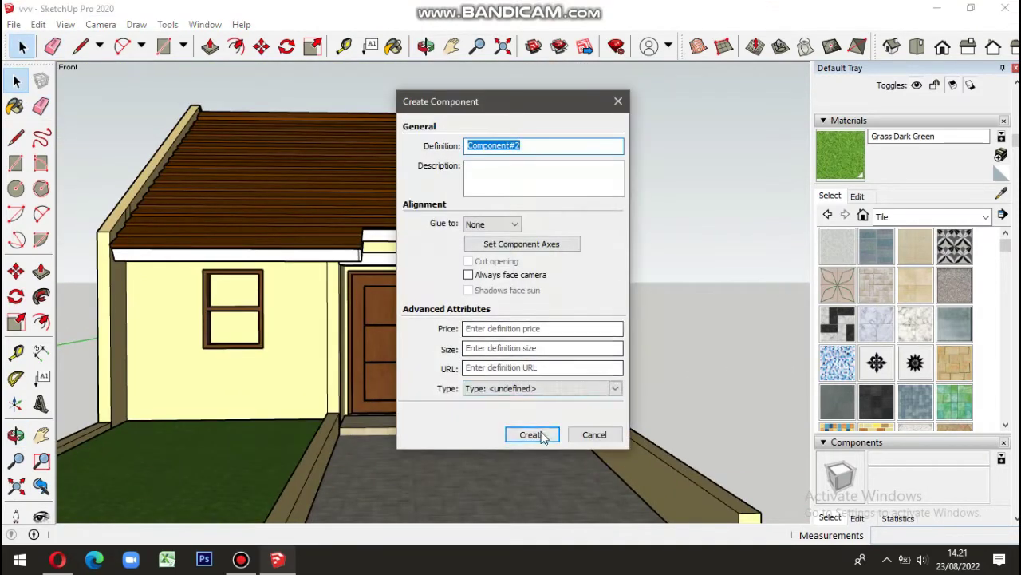
pyautogui.click(529, 434)
pyautogui.scroll(-2, 267, 383)
# Step: Copy the wall panel component to the right, beside the house
pyautogui.press('m')
pyautogui.keyDown('ctrl'); pyautogui.click(368, 489); pyautogui.keyUp('ctrl')
pyautogui.click(688, 489)
pyautogui.press('space')
pyautogui.scroll(3, 627, 337)
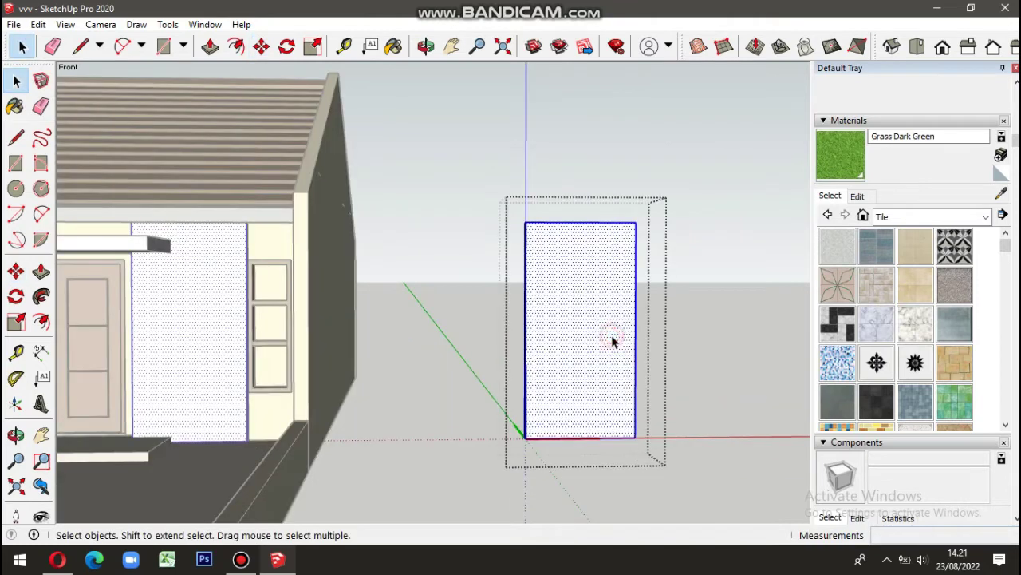
pyautogui.moveTo(561, 360); pyautogui.dragTo(658, 379, button='middle')
pyautogui.rightClick(658, 379)
pyautogui.click(712, 281)
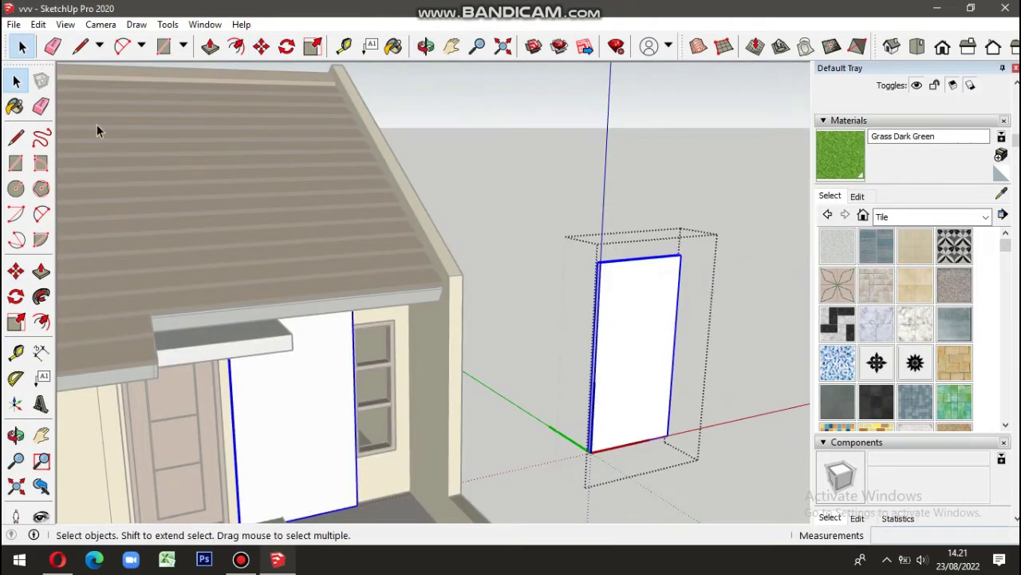
# Step: In front view, draw a circle on the copied panel, offset an inner ring, and group it
pyautogui.click(16, 189)
pyautogui.press('F3')
pyautogui.click(562, 297)
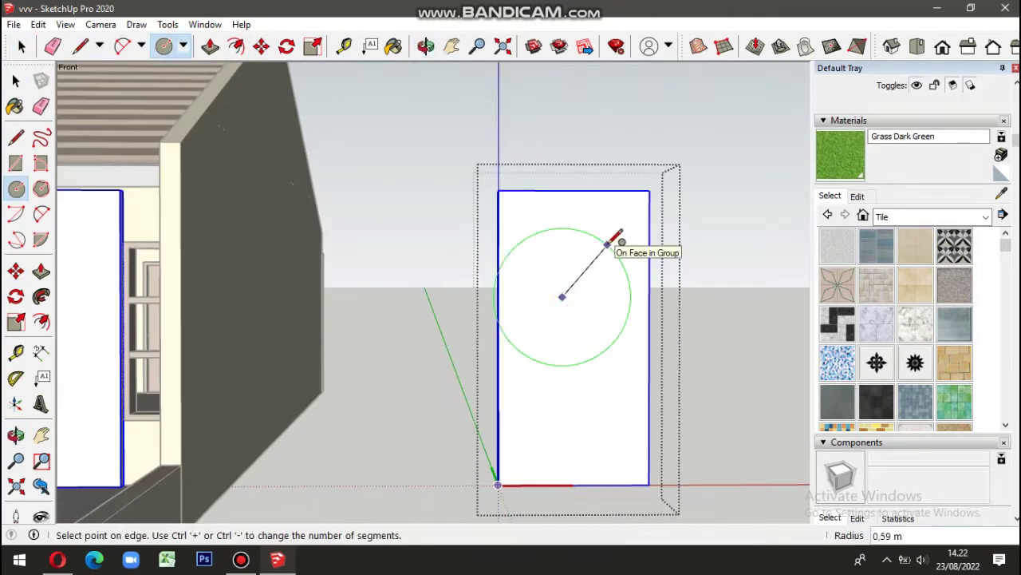
pyautogui.click(598, 260)
pyautogui.click(236, 46)
pyautogui.scroll(3, 562, 296)
pyautogui.click(568, 263)
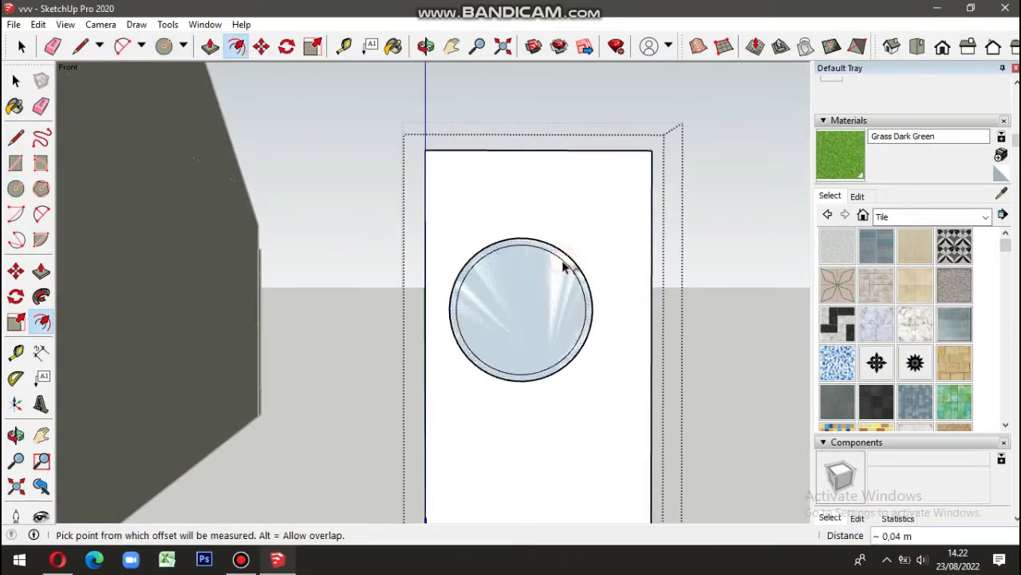
pyautogui.click(563, 268)
pyautogui.rightClick(563, 272)
pyautogui.click(591, 154)
# Step: Copy the ringed circle group higher on the panel and enlarge the copy
pyautogui.press('m')
pyautogui.keyDown('ctrl'); pyautogui.moveTo(558, 474); pyautogui.dragTo(552, 420); pyautogui.keyUp('ctrl')
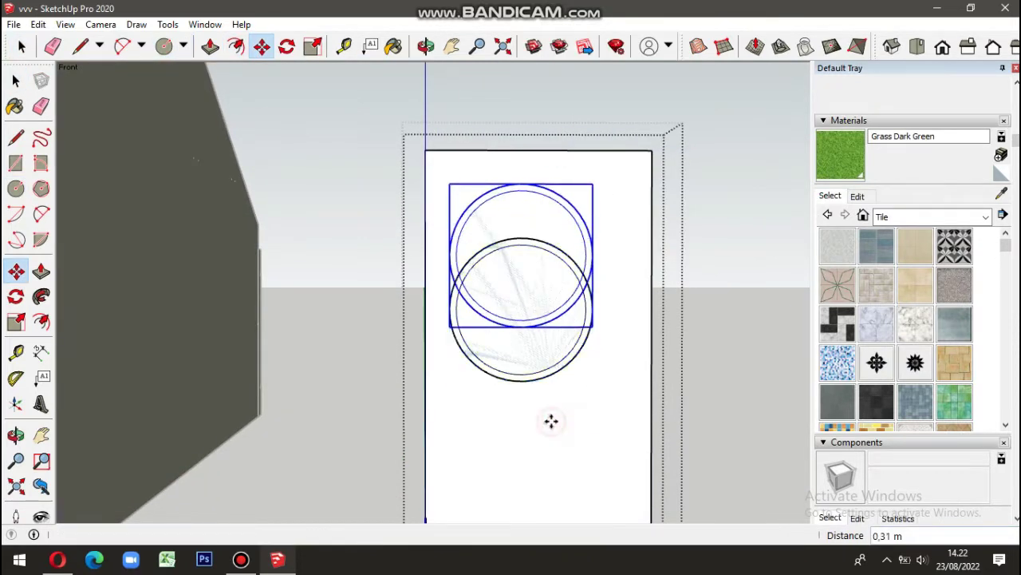
pyautogui.press('s')
pyautogui.click(593, 184)
pyautogui.click(656, 119)
# Step: Copy the enlarged circle below-right and lower-left, scaling the lower-left copy by 1.38
pyautogui.press('m')
pyautogui.scroll(-3, 650, 319)
pyautogui.click(649, 319)
pyautogui.press('ctrl')
pyautogui.click(706, 349)
pyautogui.click(705, 349)
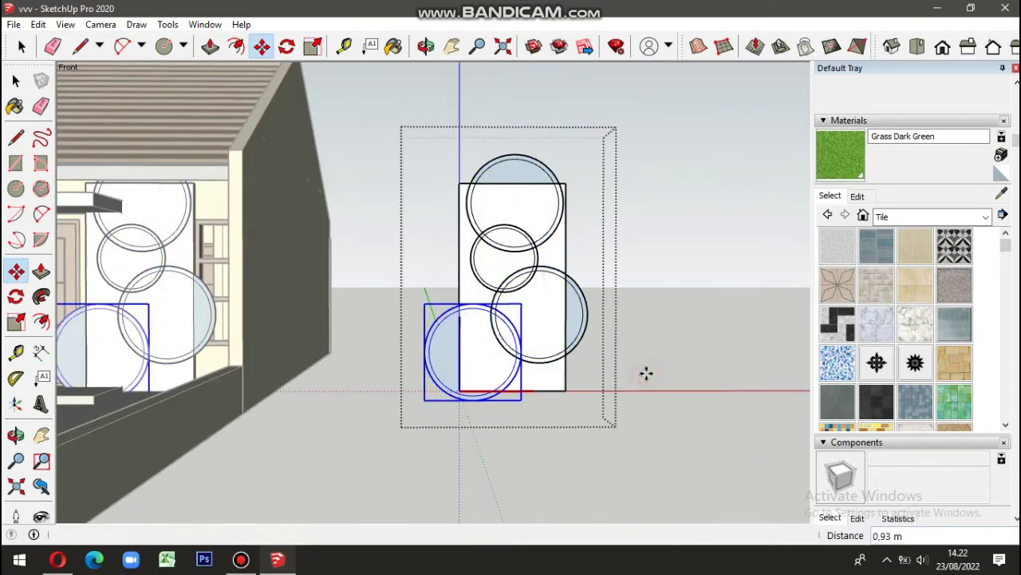
pyautogui.click(645, 372)
pyautogui.press('s')
pyautogui.click(519, 399)
pyautogui.click(559, 435)
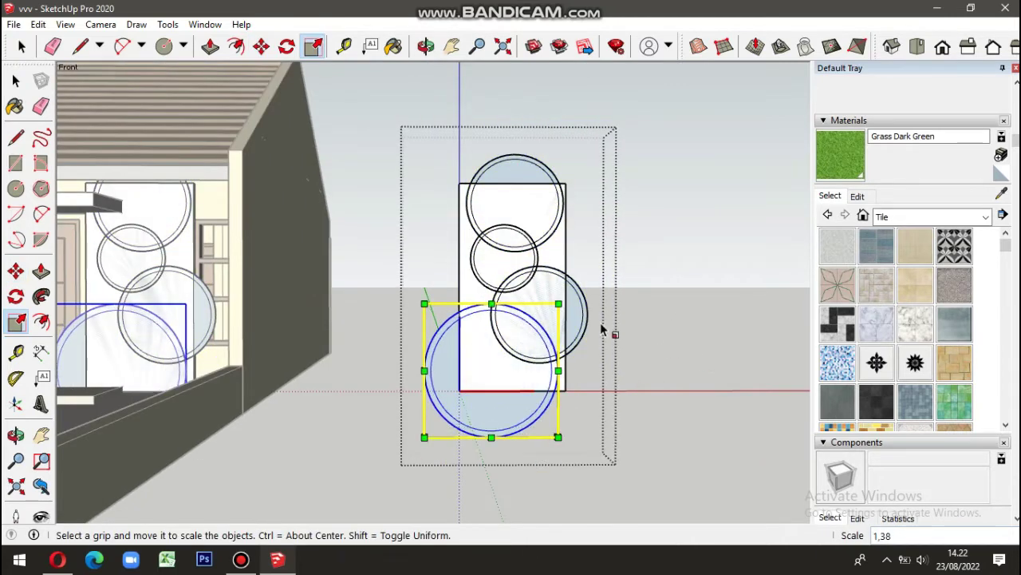
# Step: Copy the small middle circle to the upper right, upper left and panel's left edge
pyautogui.press('space')
pyautogui.click(479, 285)
pyautogui.press('m')
pyautogui.click(677, 403)
pyautogui.press('ctrl')
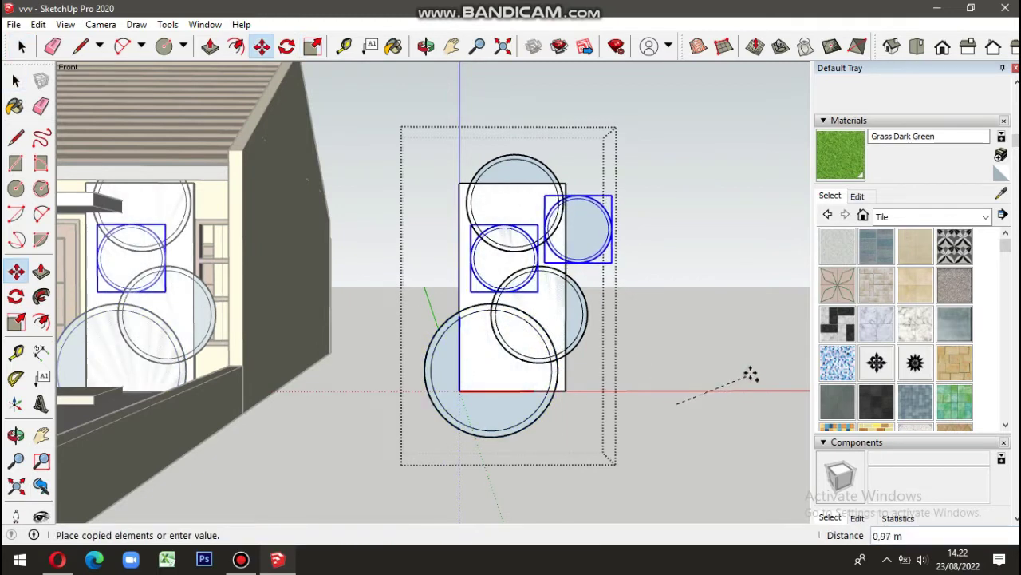
pyautogui.click(750, 375)
pyautogui.click(757, 379)
pyautogui.press('ctrl')
pyautogui.click(677, 343)
pyautogui.click(740, 272)
pyautogui.click(711, 420)
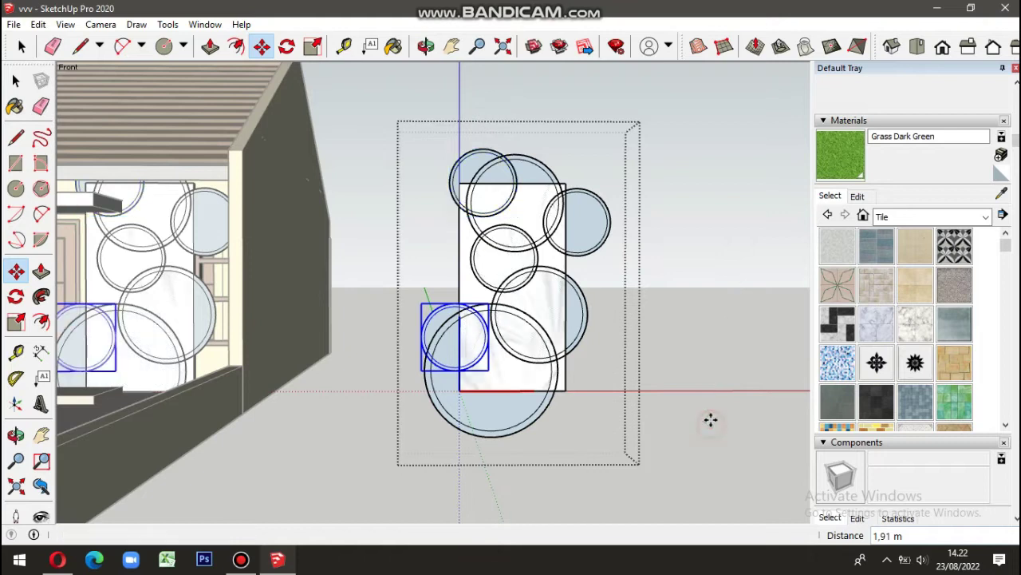
# Step: Select the panel's circle group and open it for editing
pyautogui.press('space')
pyautogui.click(677, 299)
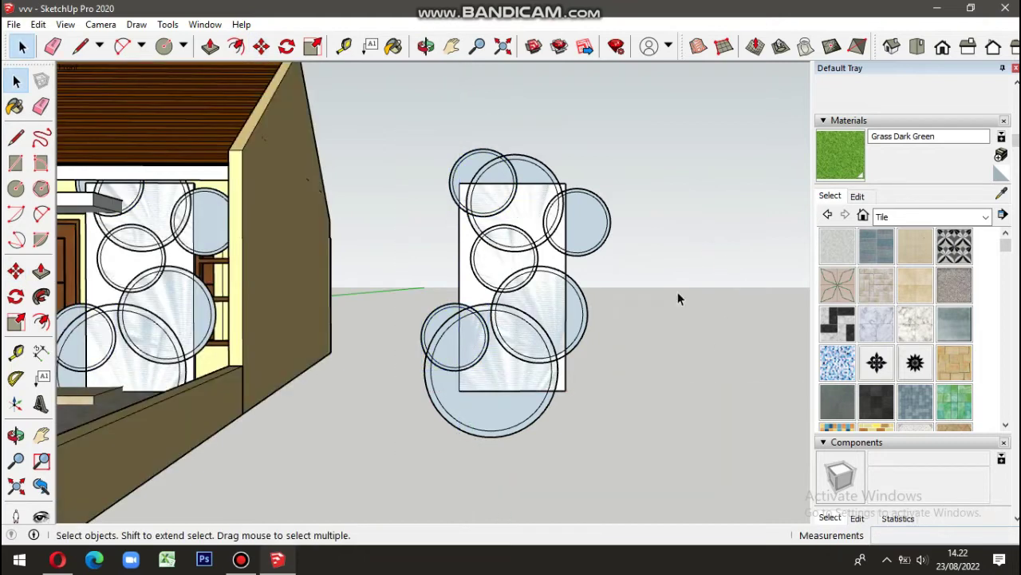
pyautogui.click(563, 295)
pyautogui.doubleClick(551, 293)
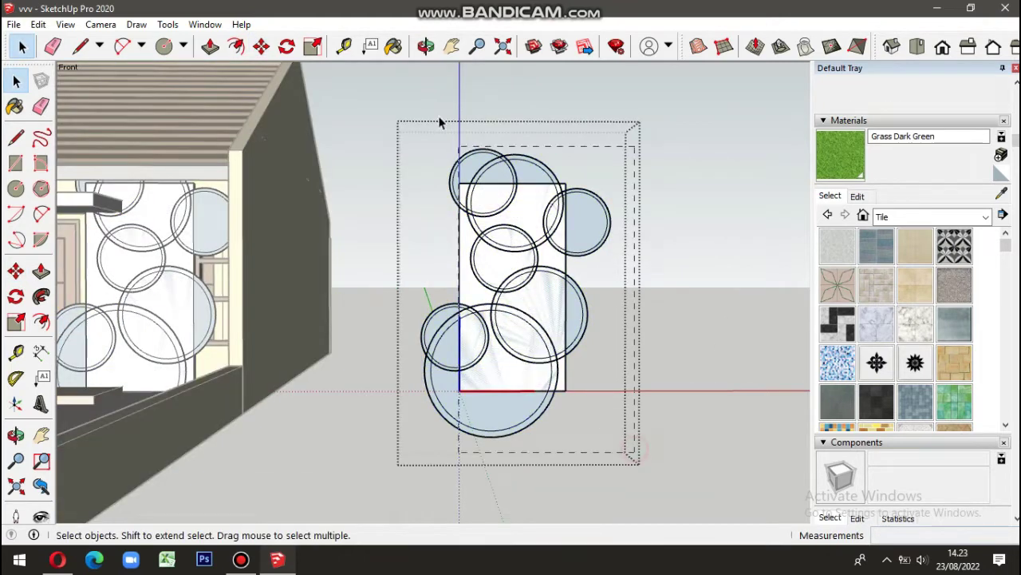
# Step: Explode all the circle groups into the panel and erase the circle edges outside it
pyautogui.hotkey('ctrl', 'a')
pyautogui.rightClick(556, 241)
pyautogui.click(573, 324)
pyautogui.click(612, 377)
pyautogui.press('e')
pyautogui.moveTo(611, 128)
pyautogui.mouseDown()
pyautogui.moveTo(567, 401)
pyautogui.moveTo(440, 372)
pyautogui.moveTo(428, 359)
pyautogui.mouseUp()
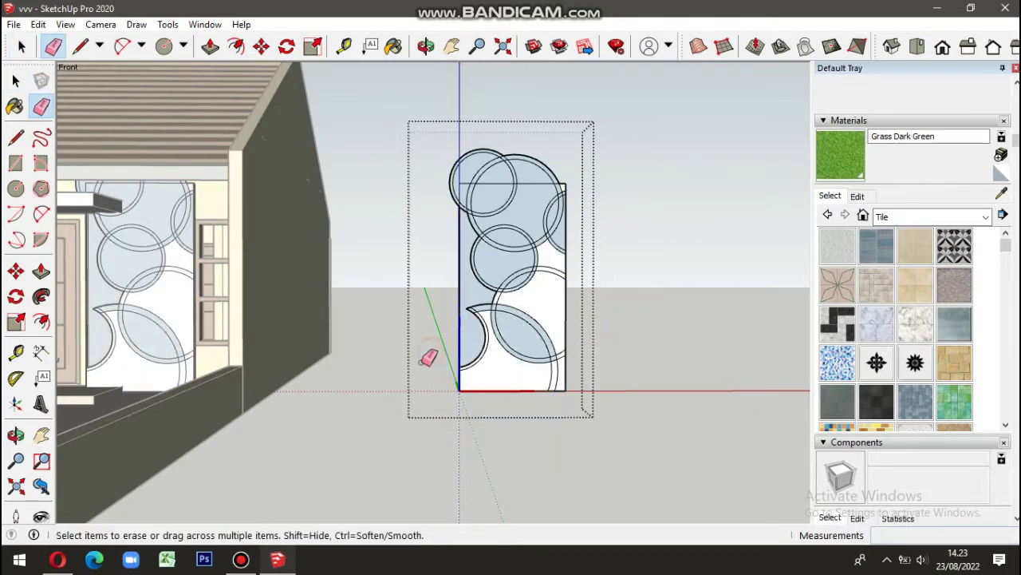
pyautogui.scroll(1, 486, 159)
pyautogui.scroll(1, 488, 133)
pyautogui.moveTo(517, 152); pyautogui.dragTo(606, 155)
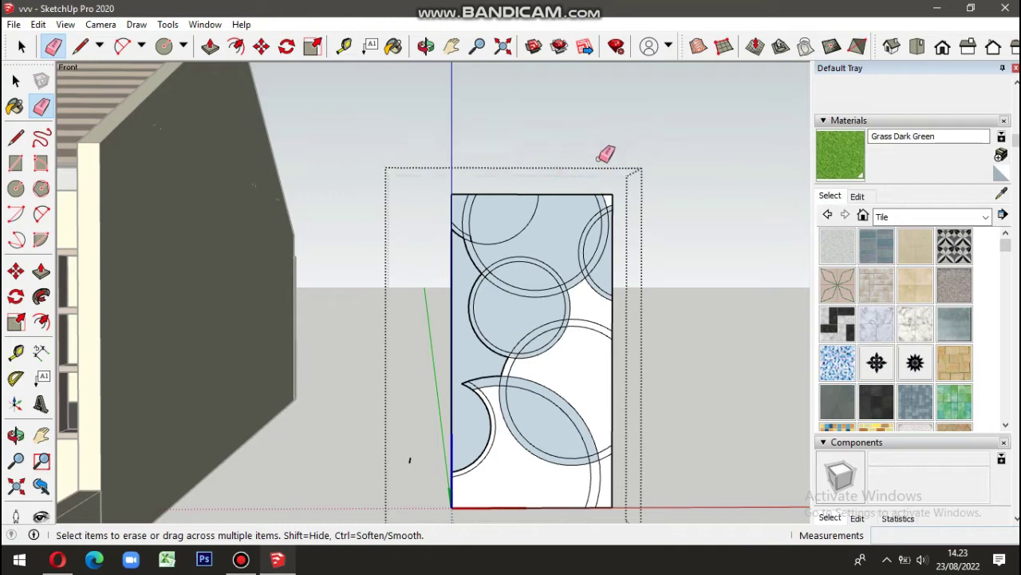
# Step: Orbit to an angled view and push the first ring band by 0.01 m
pyautogui.scroll(3, 474, 234)
pyautogui.scroll(-3, 495, 258)
pyautogui.moveTo(495, 258)
pyautogui.mouseDown(button='middle')
pyautogui.moveTo(536, 457)
pyautogui.moveTo(612, 402)
pyautogui.mouseUp(button='middle')
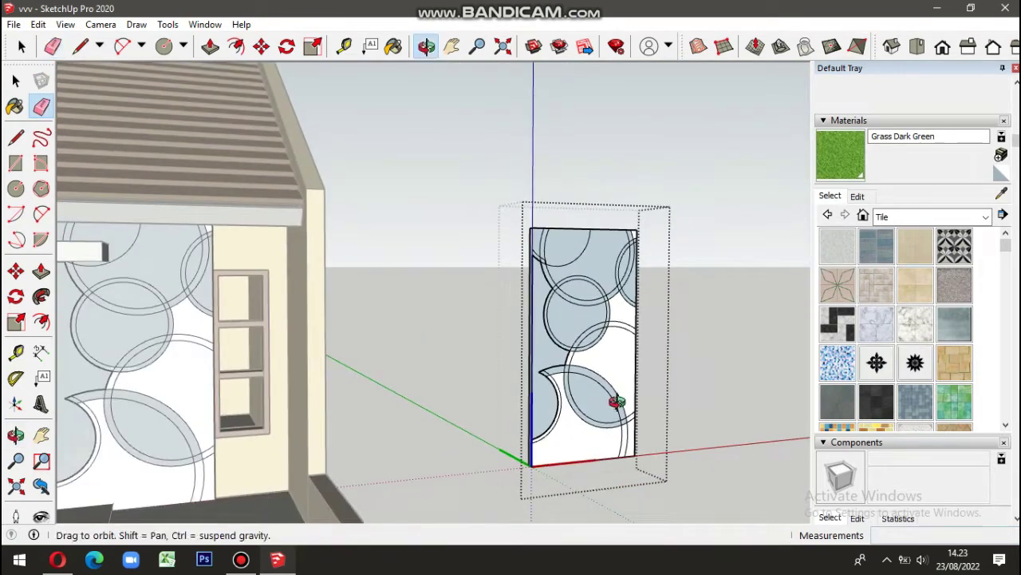
pyautogui.scroll(5, 582, 401)
pyautogui.press('space')
pyautogui.scroll(-5, 498, 343)
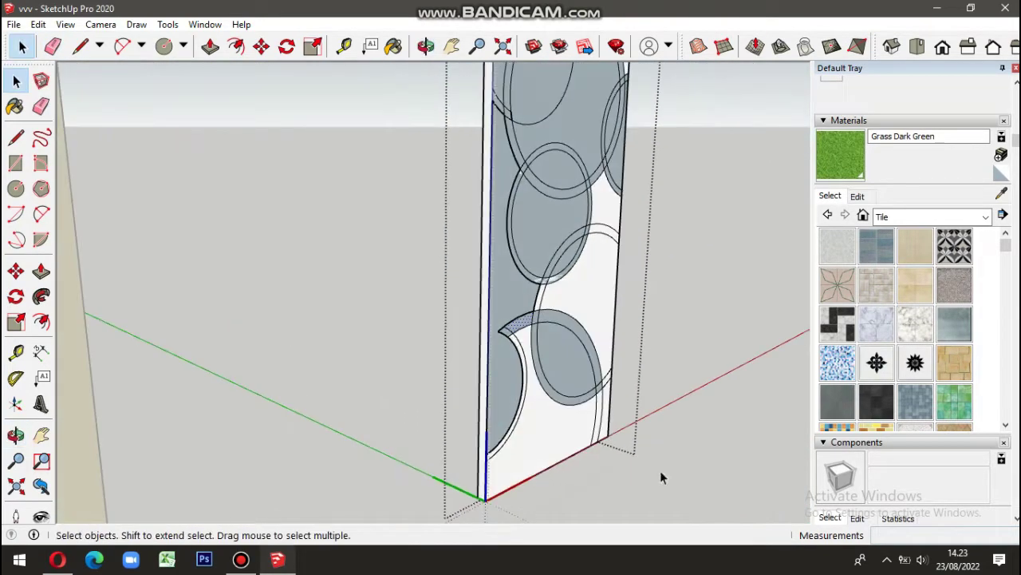
pyautogui.press('p')
pyautogui.scroll(5, 588, 463)
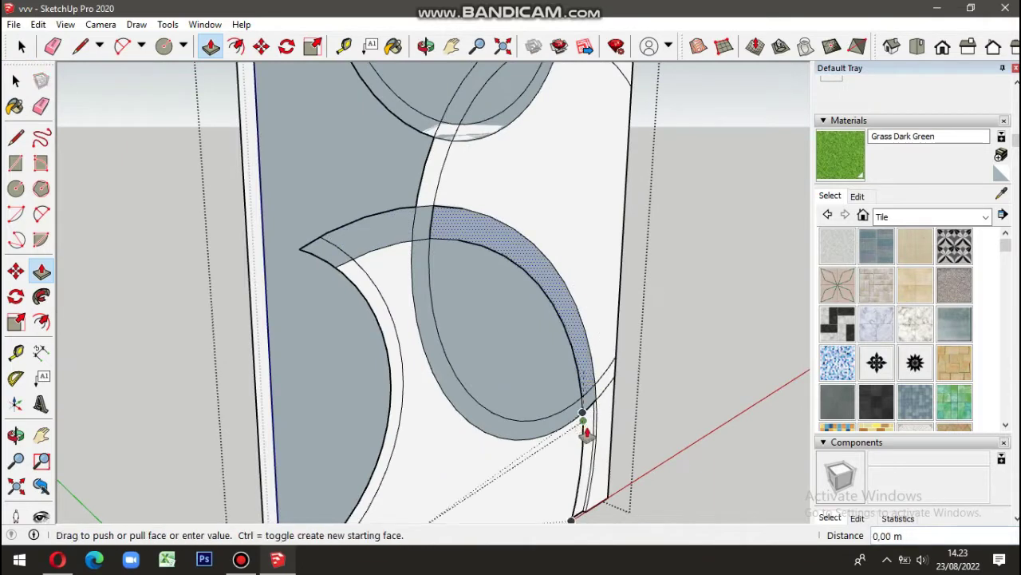
pyautogui.click(586, 434)
pyautogui.scroll(3, 585, 423)
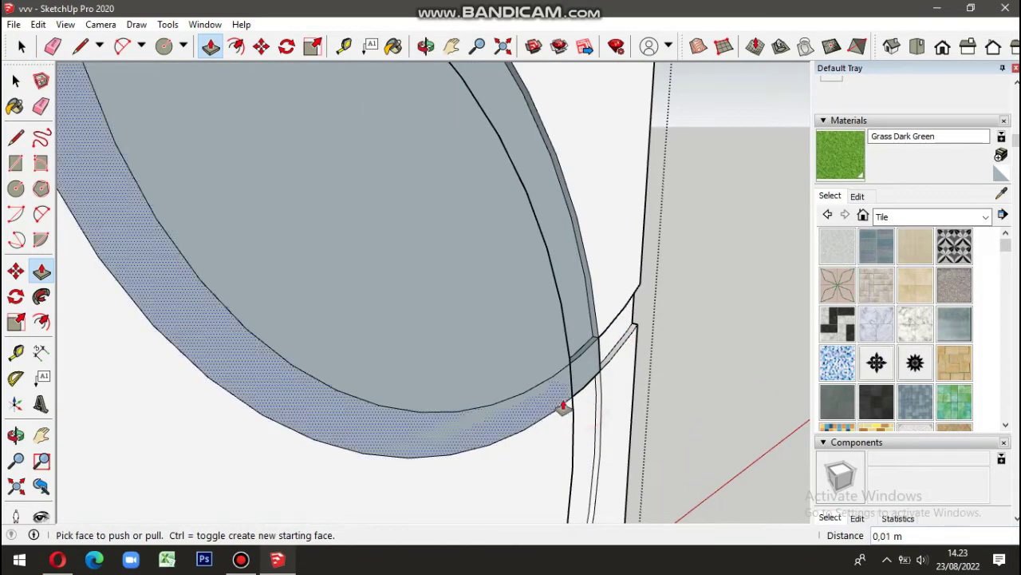
pyautogui.click(583, 433)
# Step: Repeat the 0.01 m push on the lower arc band and neighbouring thin ring faces
pyautogui.scroll(-5, 583, 433)
pyautogui.scroll(3, 477, 335)
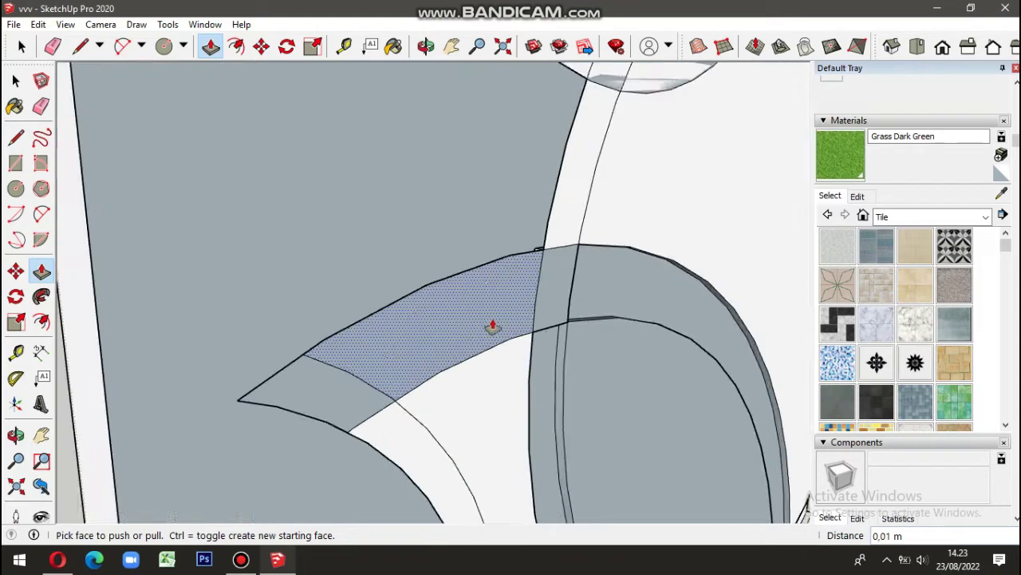
pyautogui.moveTo(493, 325); pyautogui.dragTo(483, 231, button='middle')
pyautogui.scroll(2, 543, 263)
pyautogui.doubleClick(554, 226)
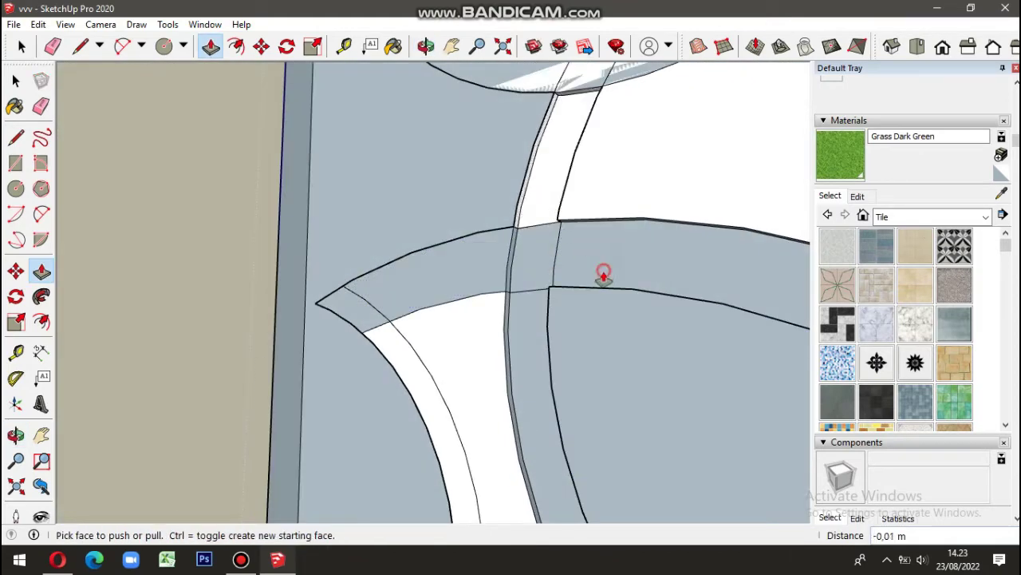
pyautogui.click(604, 274)
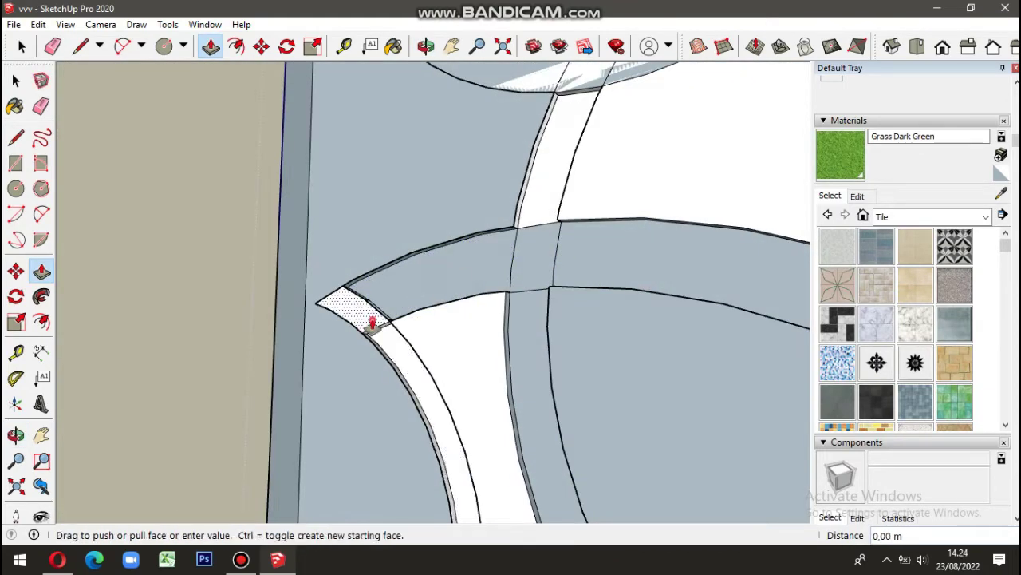
pyautogui.click(338, 360)
pyautogui.scroll(-3, 515, 173)
pyautogui.scroll(3, 476, 281)
pyautogui.click(476, 281)
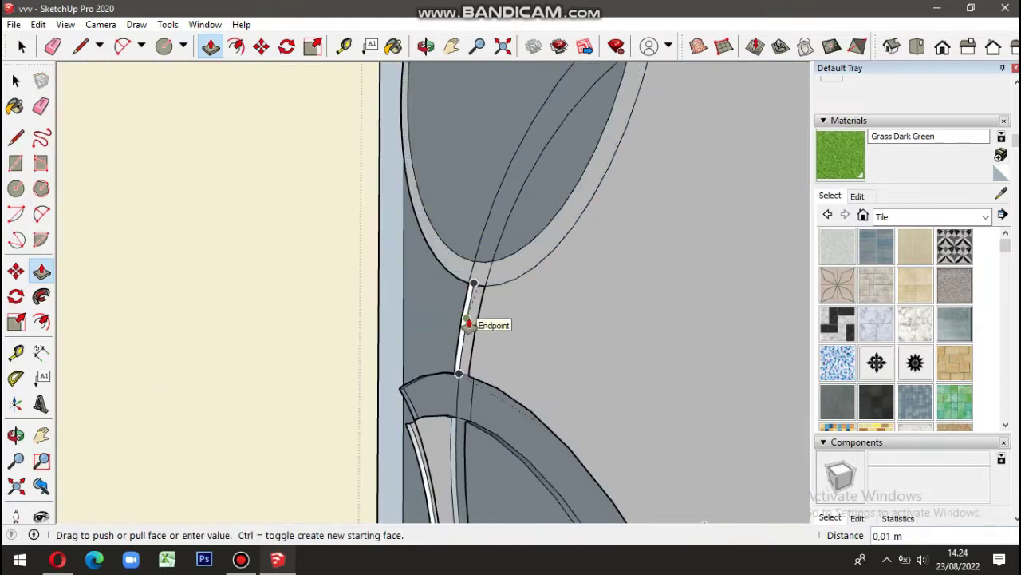
pyautogui.click(466, 308)
pyautogui.click(468, 319)
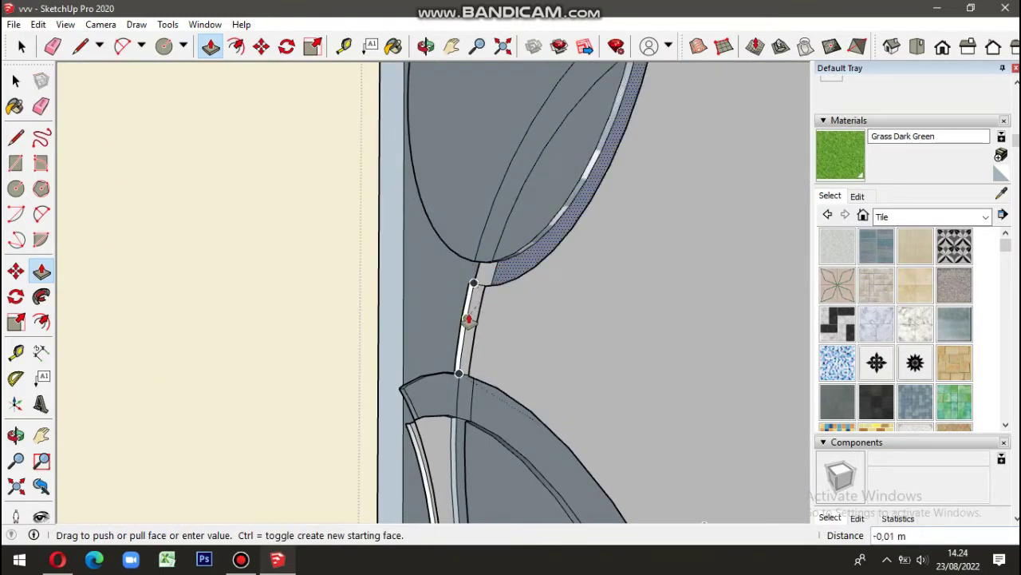
# Step: Pull more thin ring faces along the ellipse by 0.01 m
pyautogui.click(468, 319)
pyautogui.scroll(-3, 559, 263)
pyautogui.scroll(3, 590, 223)
pyautogui.scroll(3, 590, 223)
pyautogui.click(510, 216)
pyautogui.click(556, 200)
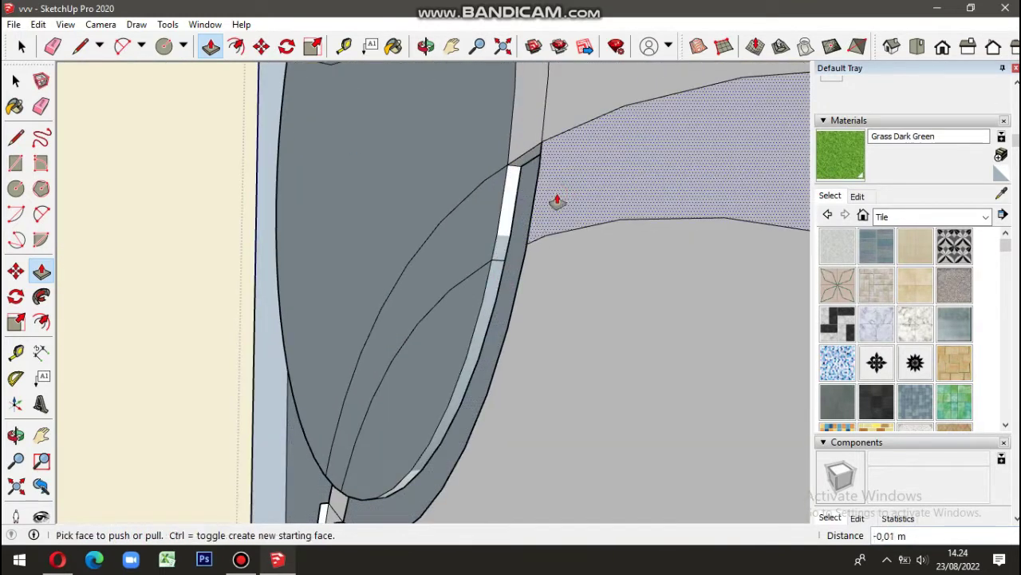
pyautogui.doubleClick(479, 251)
pyautogui.click(504, 287)
pyautogui.click(519, 234)
# Step: Orbit to the ring junction and pull its small face 0.01 m
pyautogui.scroll(-3, 579, 107)
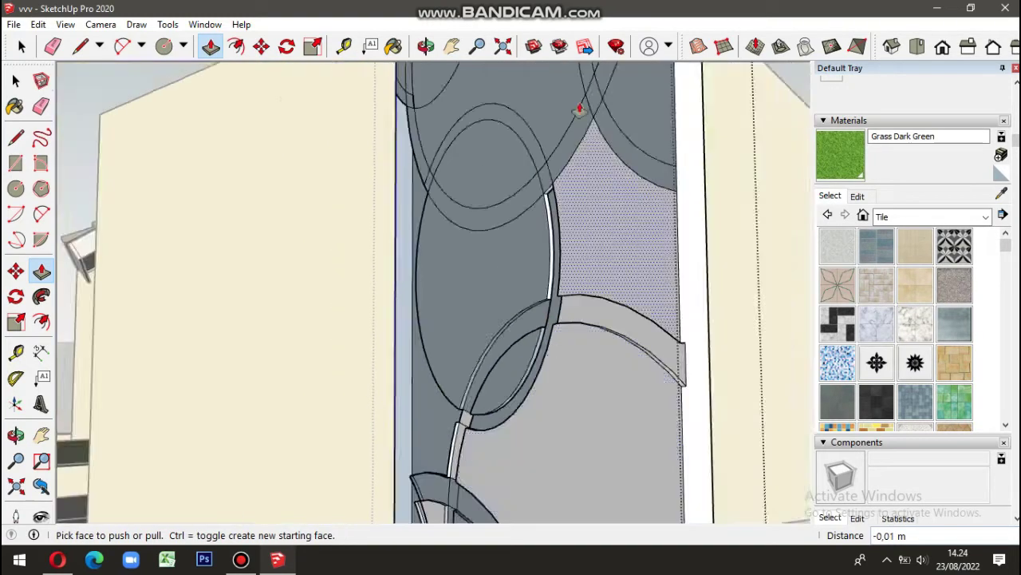
pyautogui.scroll(3, 531, 269)
pyautogui.click(531, 269)
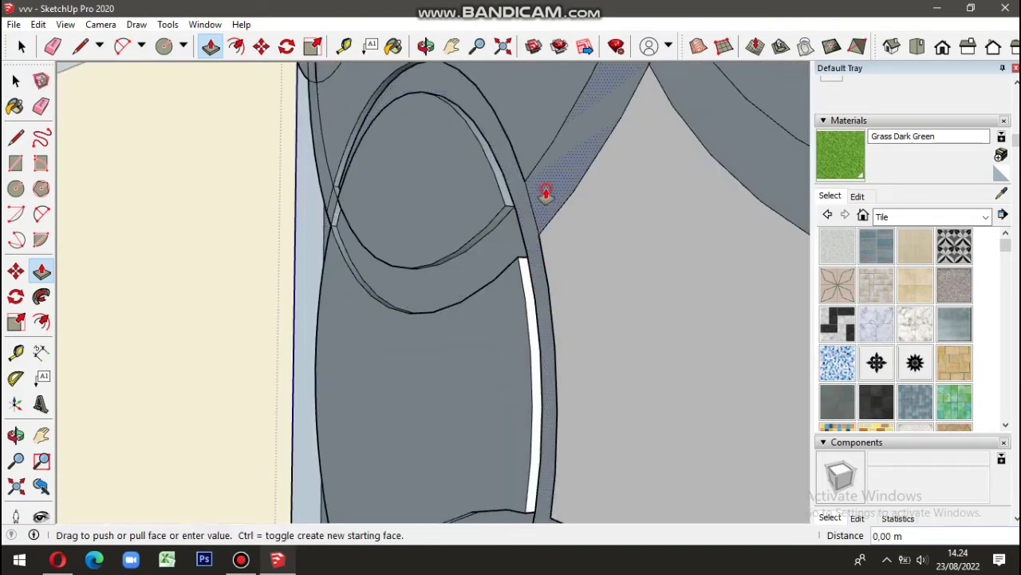
pyautogui.moveTo(527, 263); pyautogui.dragTo(838, 220, button='middle')
pyautogui.scroll(3, 574, 303)
pyautogui.click(554, 322)
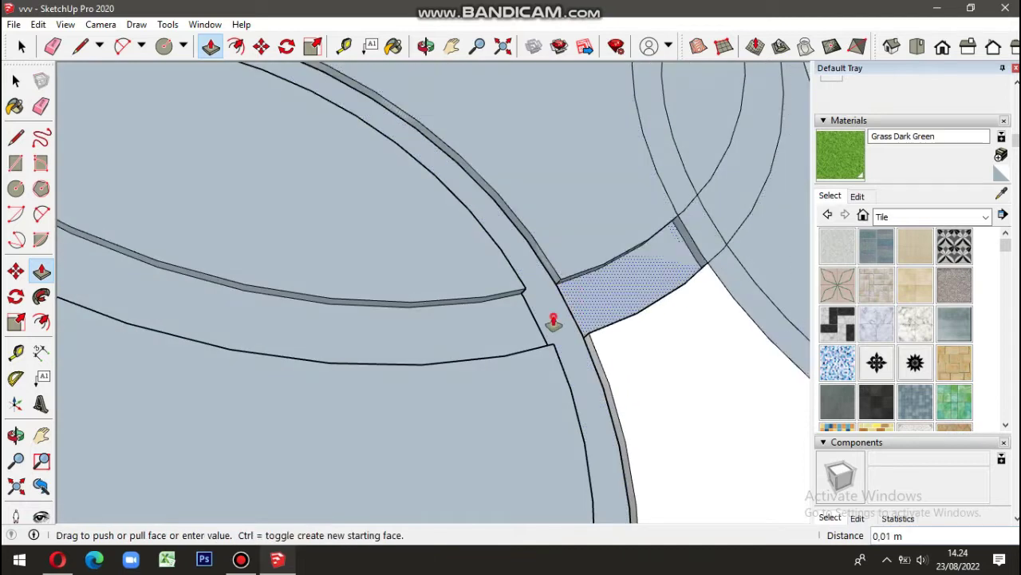
pyautogui.scroll(2, 702, 240)
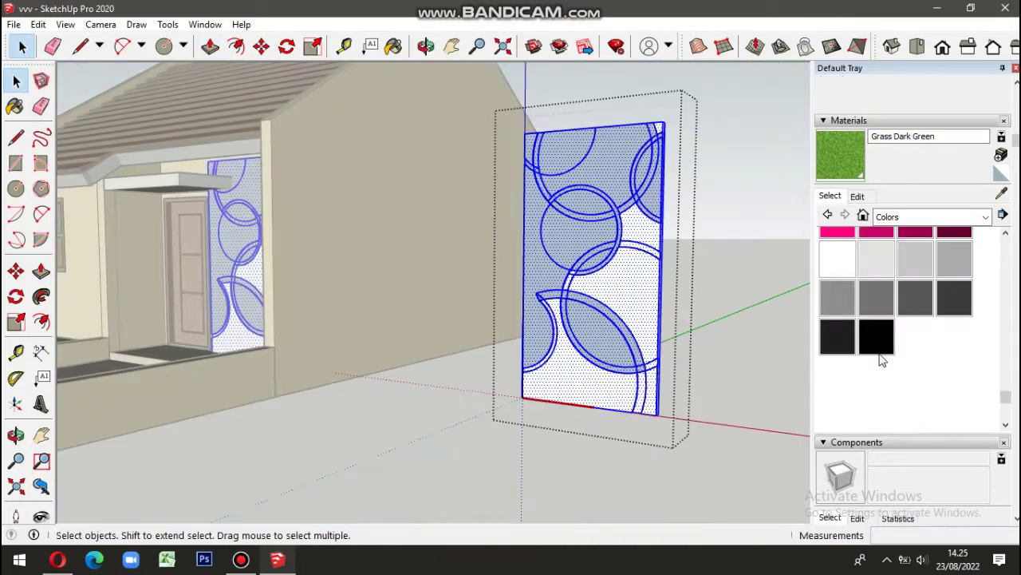
# Step: Paint the lower ring region of the panel with pink Color L05
pyautogui.press('b')
pyautogui.keyDown('alt'); pyautogui.click(622, 263); pyautogui.keyUp('alt')
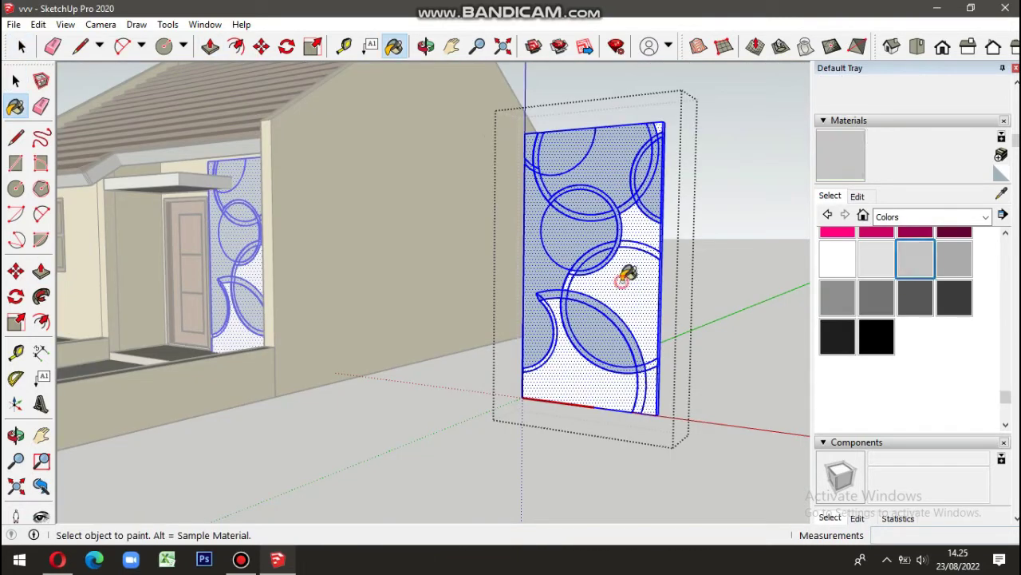
pyautogui.click(921, 301)
pyautogui.press('space')
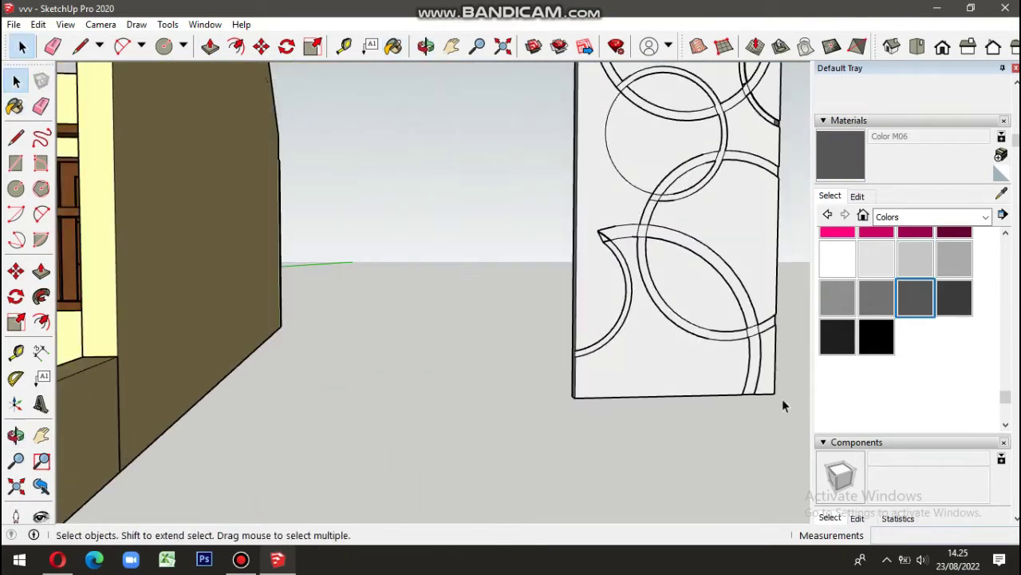
pyautogui.scroll(3, 838, 403)
pyautogui.click(838, 399)
pyautogui.click(687, 357)
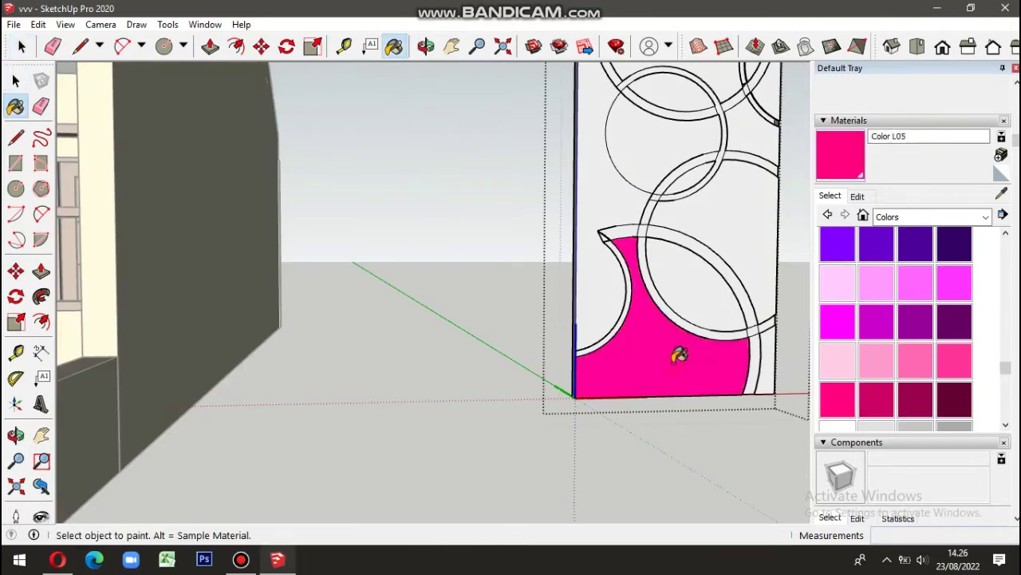
# Step: Paint the lens, left strip and top-right regions purple Color J05, the middle lens and top-left pink
pyautogui.scroll(-3, 674, 335)
pyautogui.click(863, 257)
pyautogui.click(626, 335)
pyautogui.click(576, 275)
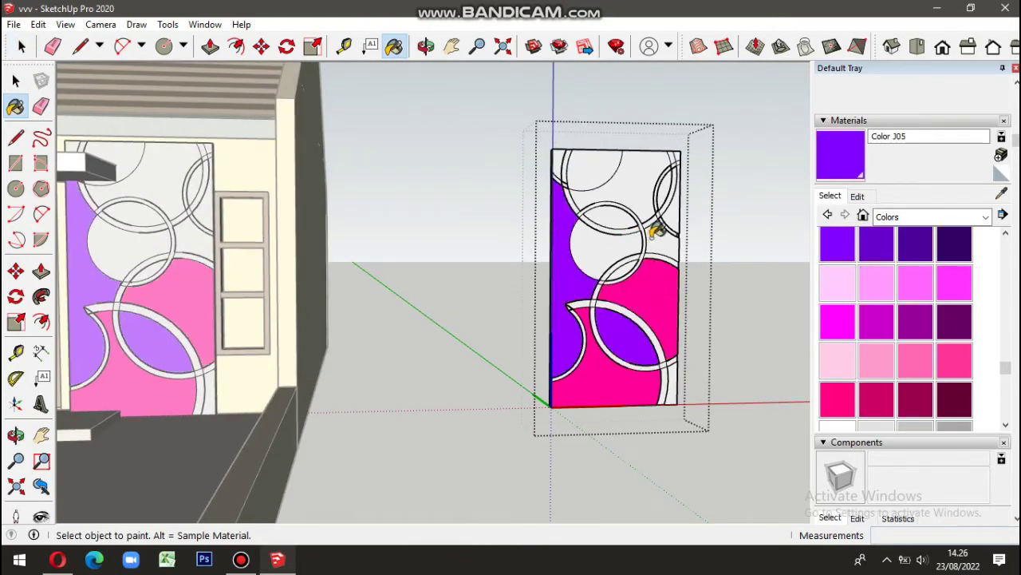
pyautogui.click(639, 189)
pyautogui.click(838, 399)
pyautogui.click(647, 227)
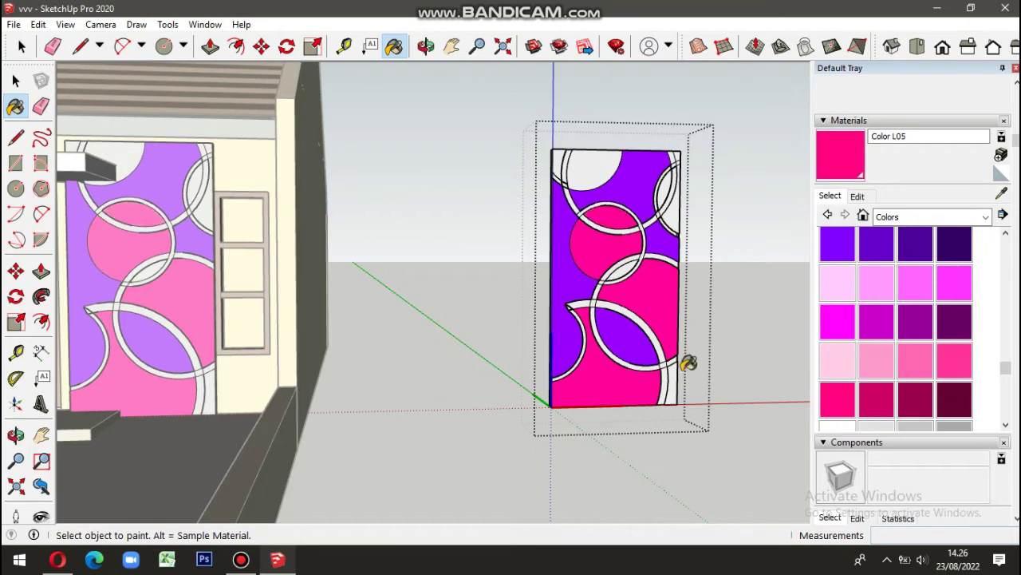
pyautogui.click(576, 164)
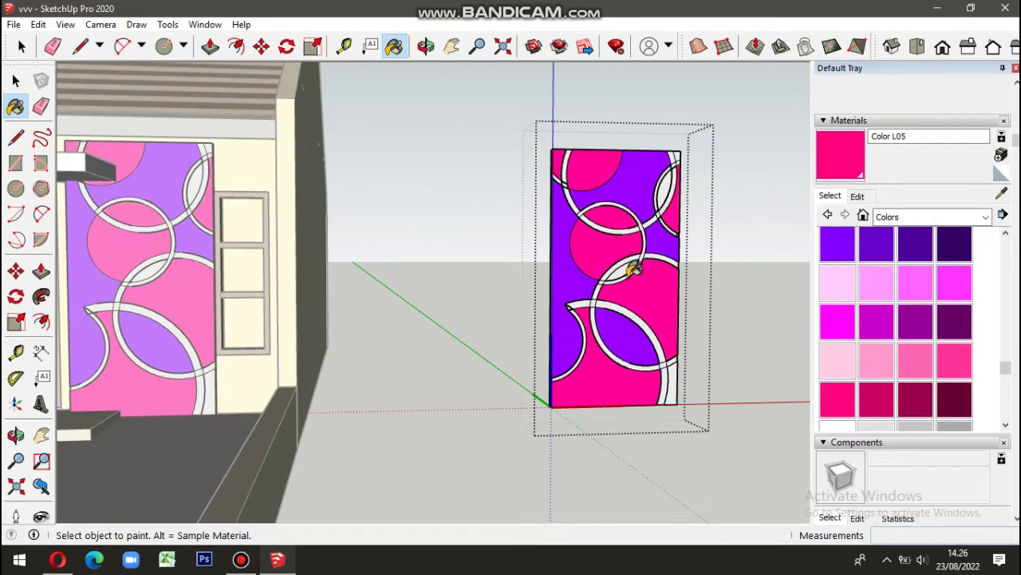
pyautogui.click(837, 243)
# Step: Delete the standalone copy of the circle panel
pyautogui.scroll(3, 634, 270)
pyautogui.scroll(-3, 695, 242)
pyautogui.moveTo(711, 142); pyautogui.dragTo(755, 203, button='middle')
pyautogui.scroll(3, 755, 203)
pyautogui.scroll(-3, 721, 392)
pyautogui.press('space')
pyautogui.scroll(-3, 694, 312)
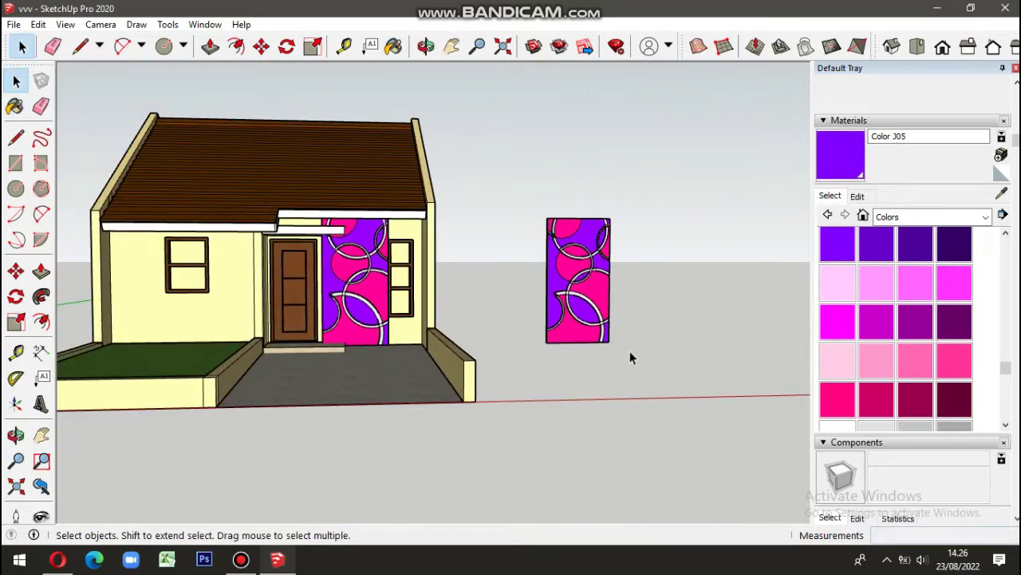
pyautogui.moveTo(631, 355); pyautogui.dragTo(559, 240, button='middle')
pyautogui.press('Delete')
# Step: Orbit to a straight front view of the whole house
pyautogui.moveTo(522, 135)
pyautogui.mouseDown(button='middle')
pyautogui.moveTo(479, 279)
pyautogui.moveTo(447, 319)
pyautogui.mouseUp(button='middle')
pyautogui.scroll(3, 359, 304)
pyautogui.scroll(-3, 595, 442)
pyautogui.moveTo(613, 440)
pyautogui.mouseDown(button='middle')
pyautogui.moveTo(561, 351)
pyautogui.moveTo(516, 355)
pyautogui.moveTo(531, 353)
pyautogui.mouseUp(button='middle')
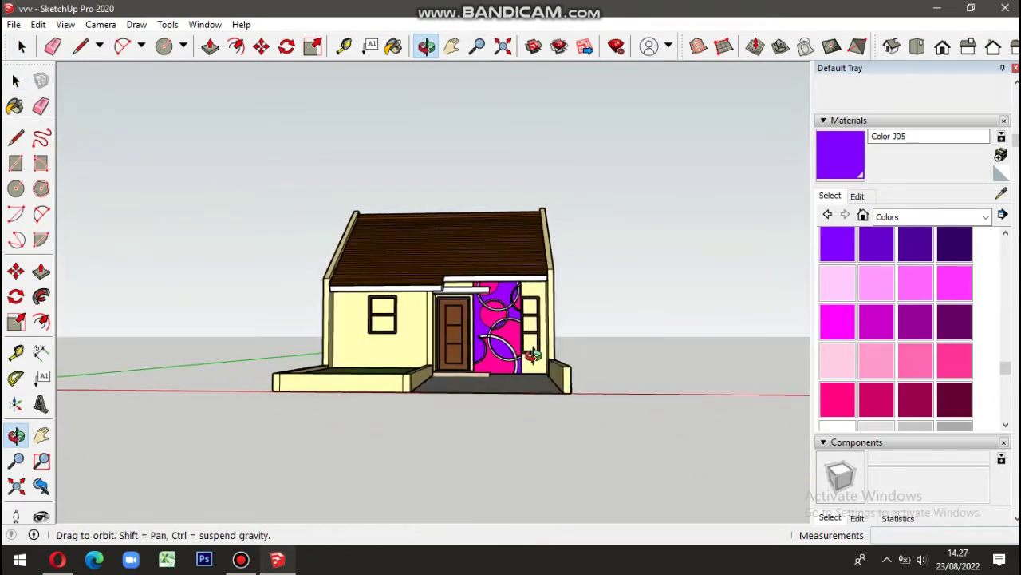
pyautogui.scroll(3, 505, 331)
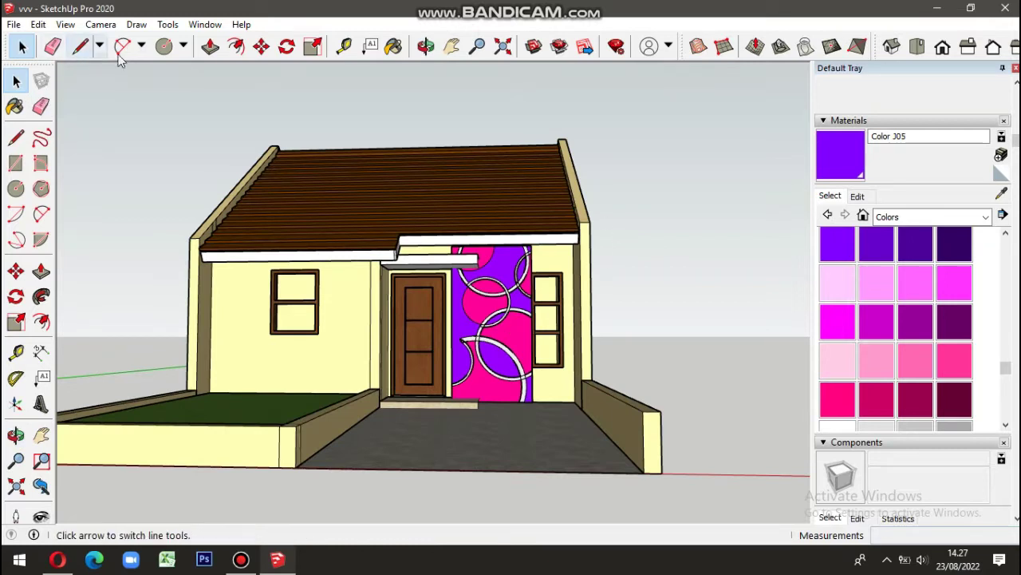
# Step: Draw rectangular glass pane faces inside the left and right window openings
pyautogui.click(16, 163)
pyautogui.scroll(2, 263, 323)
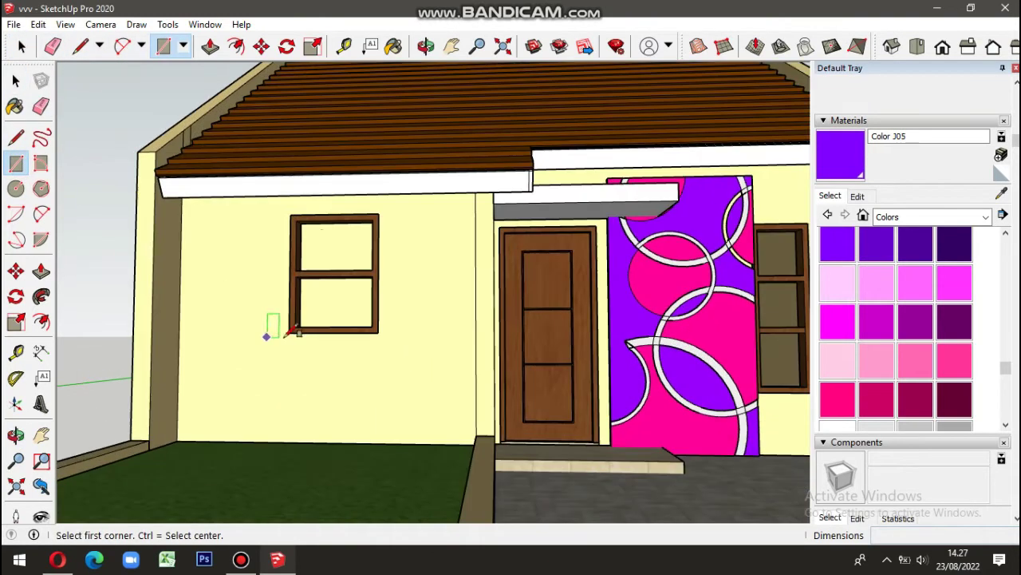
pyautogui.scroll(3, 314, 237)
pyautogui.click(281, 188)
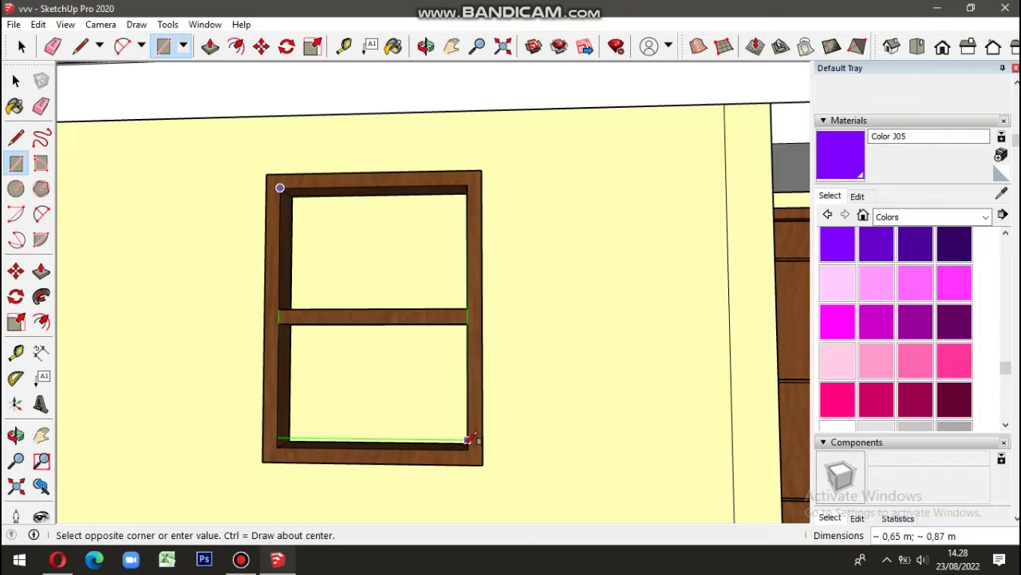
pyautogui.click(471, 438)
pyautogui.scroll(-3, 171, 354)
pyautogui.scroll(-3, 208, 357)
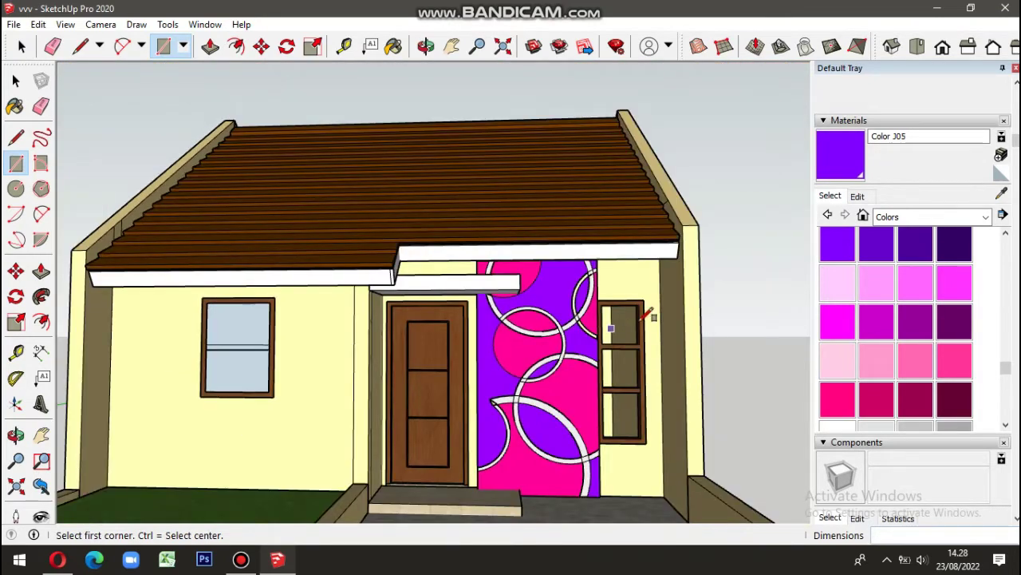
pyautogui.scroll(2, 646, 313)
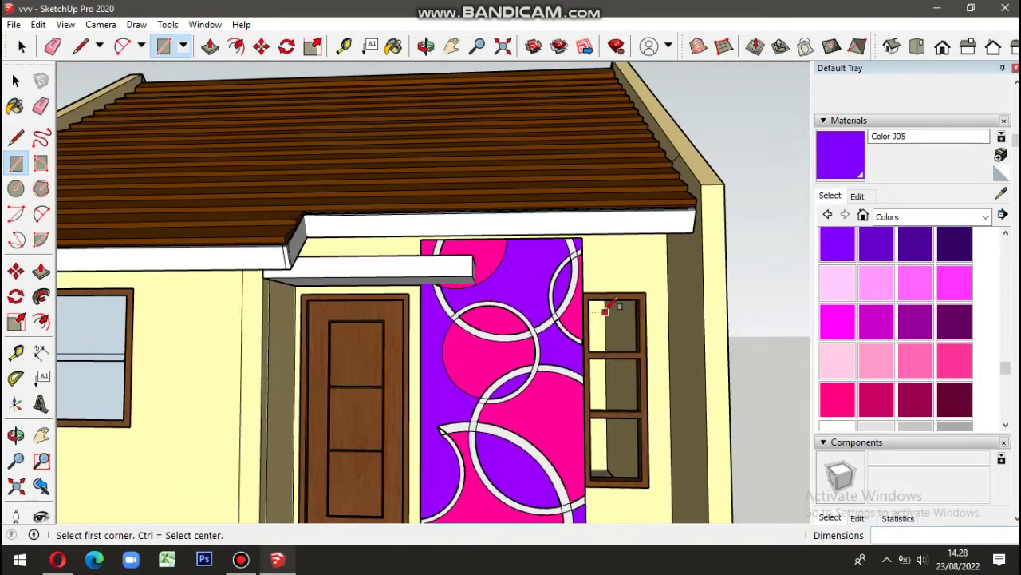
pyautogui.click(647, 479)
pyautogui.scroll(-3, 647, 479)
pyautogui.scroll(-3, 479, 399)
# Step: Close the rear window opening with a rectangular pane face
pyautogui.moveTo(365, 353)
pyautogui.mouseDown(button='middle')
pyautogui.moveTo(756, 405)
pyautogui.moveTo(479, 392)
pyautogui.moveTo(559, 376)
pyautogui.mouseUp(button='middle')
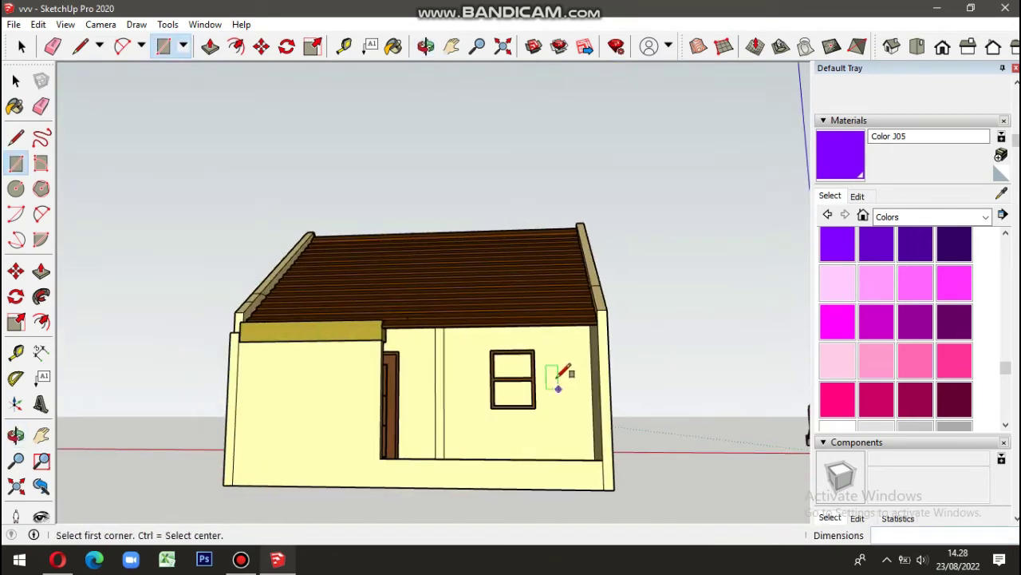
pyautogui.scroll(3, 558, 376)
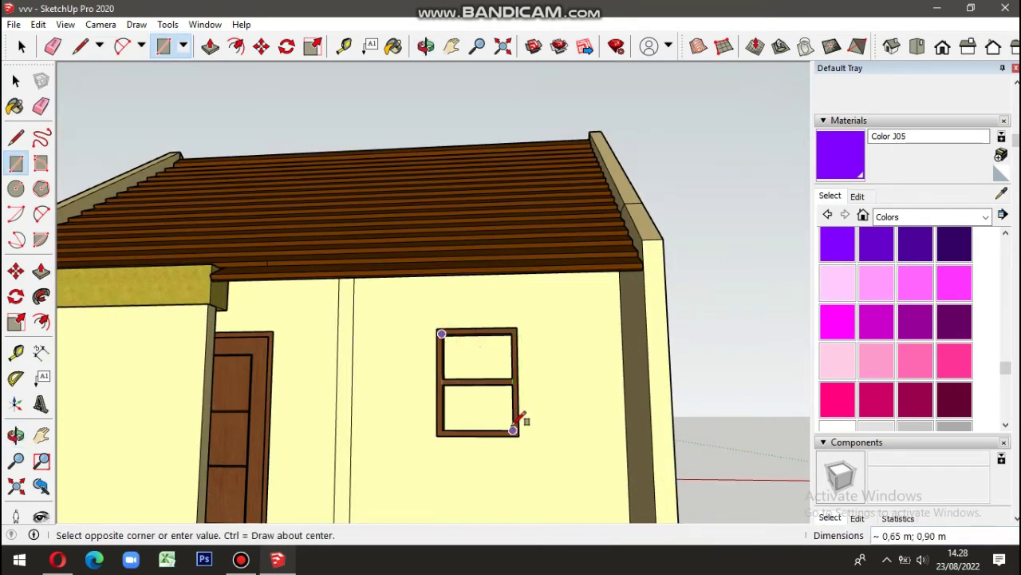
pyautogui.click(513, 429)
pyautogui.scroll(-3, 551, 349)
pyautogui.moveTo(551, 348); pyautogui.dragTo(405, 519, button='middle')
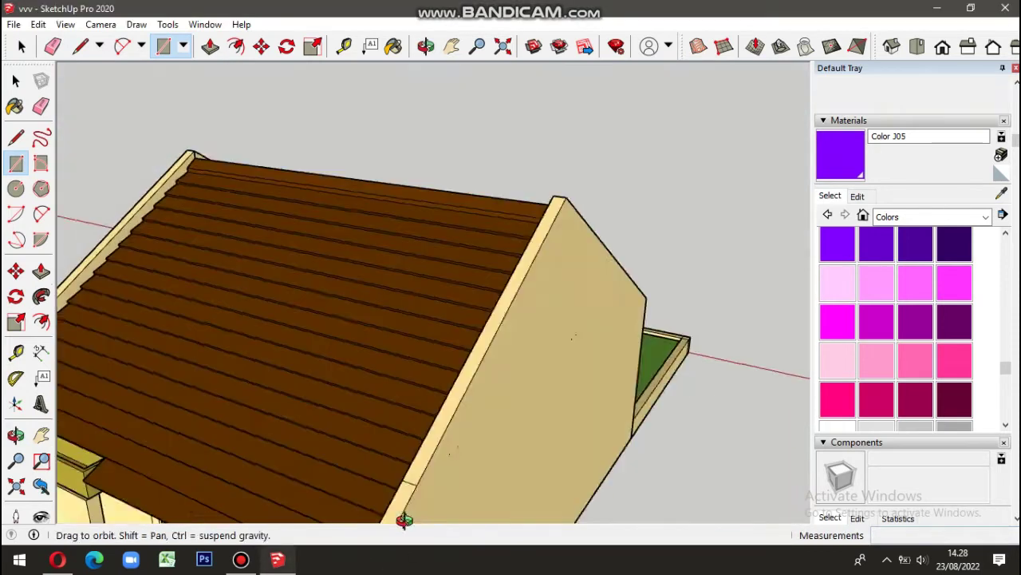
pyautogui.moveTo(597, 160)
pyautogui.mouseDown(button='middle')
pyautogui.moveTo(375, 459)
pyautogui.moveTo(429, 388)
pyautogui.moveTo(468, 383)
pyautogui.mouseUp(button='middle')
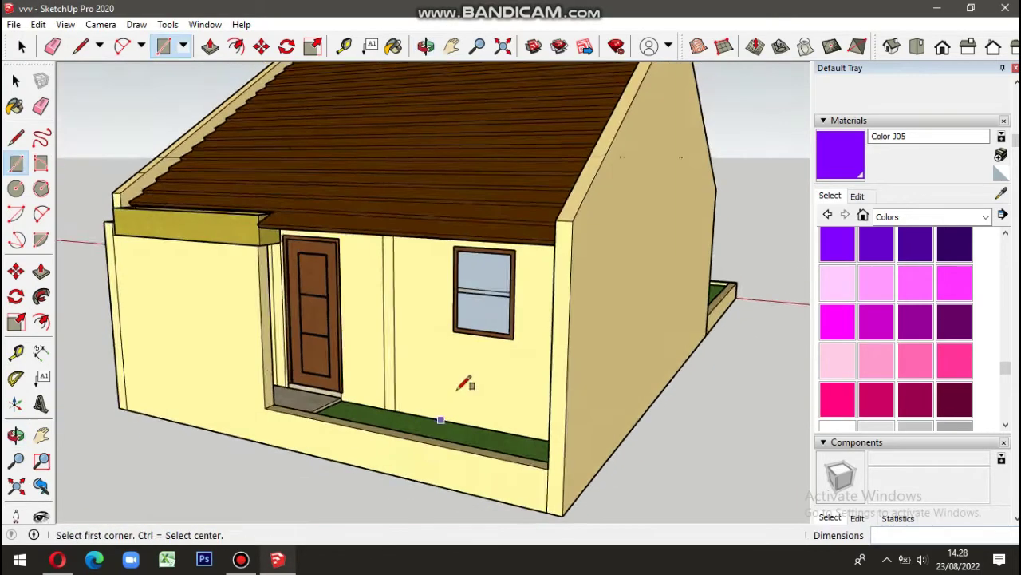
pyautogui.scroll(3, 468, 383)
# Step: Make the front window's glass pane a group and show the Glass and Mirrors materials
pyautogui.press('space')
pyautogui.click(475, 302)
pyautogui.rightClick(475, 302)
pyautogui.click(518, 427)
pyautogui.click(972, 217)
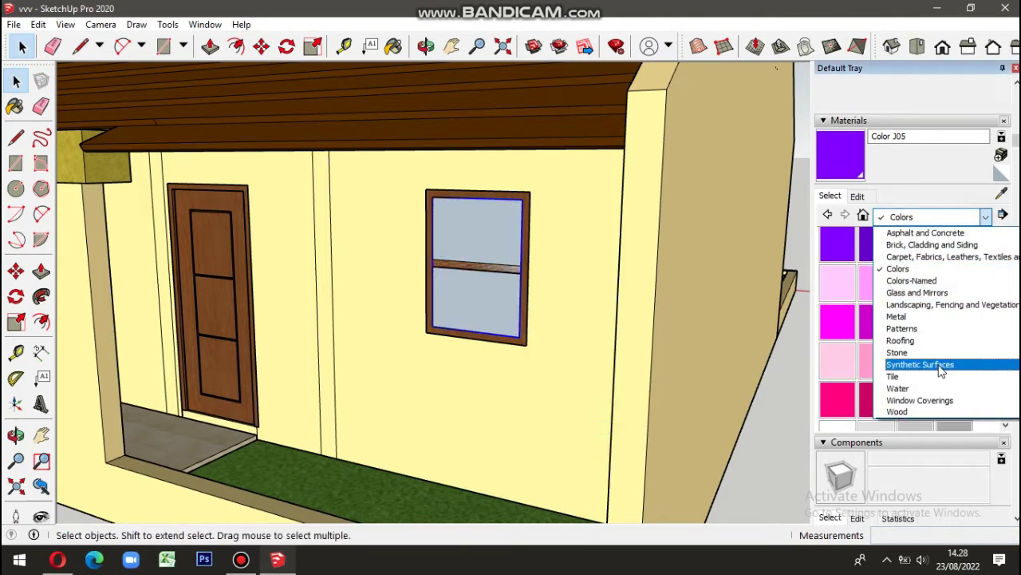
pyautogui.click(931, 293)
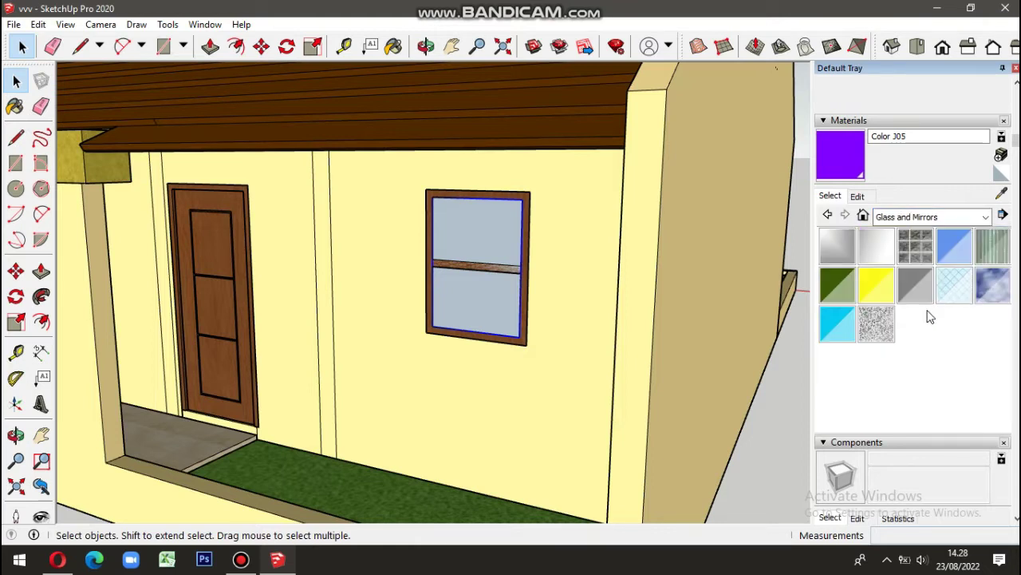
# Step: Paint the front window pane with Translucent Glass Gray
pyautogui.click(908, 296)
pyautogui.click(484, 289)
pyautogui.moveTo(484, 289)
pyautogui.mouseDown(button='middle')
pyautogui.moveTo(452, 339)
pyautogui.moveTo(392, 372)
pyautogui.mouseUp(button='middle')
pyautogui.scroll(5, 391, 367)
# Step: Move the pane's edges slightly deeper into the window frame
pyautogui.press('m')
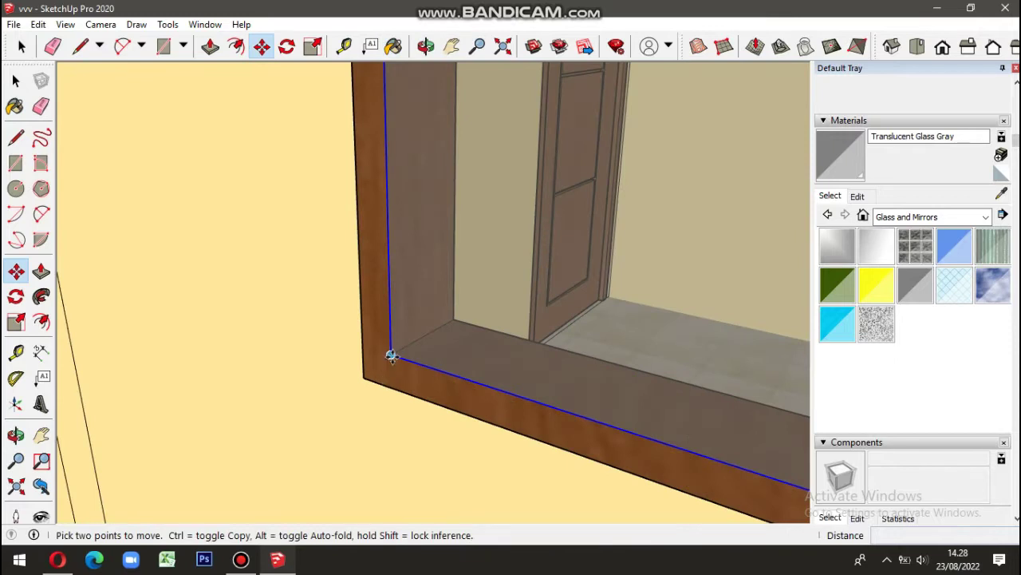
pyautogui.click(392, 354)
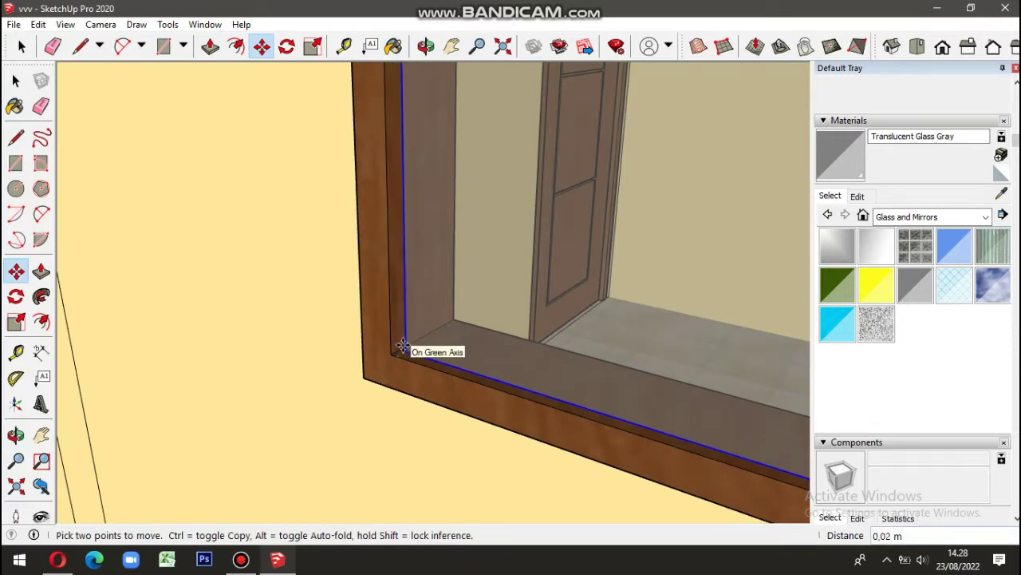
pyautogui.moveTo(410, 349); pyautogui.dragTo(404, 344, button='middle')
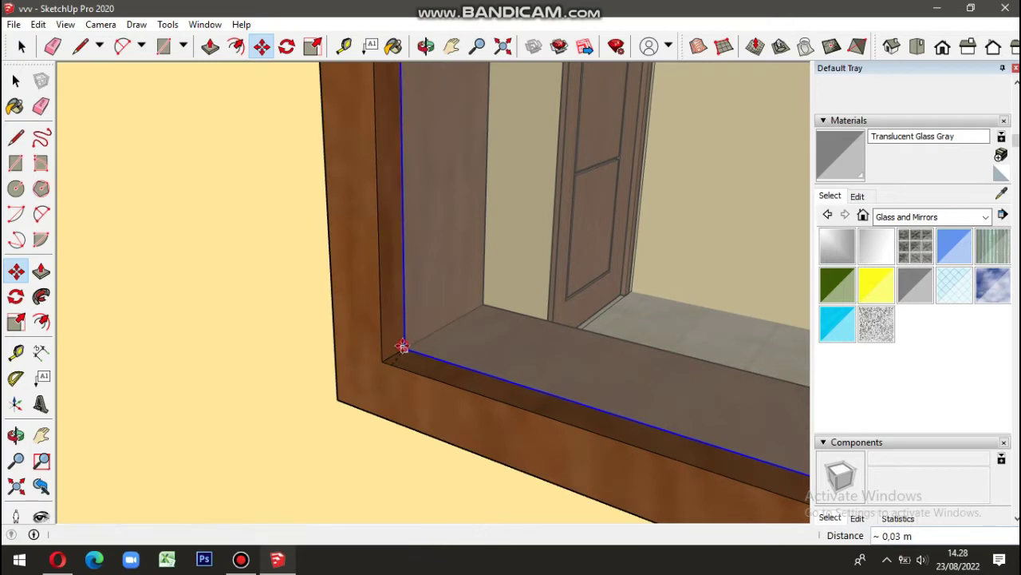
pyautogui.click(404, 345)
pyautogui.scroll(-2, 343, 375)
pyautogui.scroll(-3, 336, 378)
pyautogui.moveTo(336, 378)
pyautogui.mouseDown(button='middle')
pyautogui.moveTo(652, 319)
pyautogui.moveTo(178, 276)
pyautogui.moveTo(426, 327)
pyautogui.moveTo(558, 329)
pyautogui.moveTo(308, 298)
pyautogui.mouseUp(button='middle')
pyautogui.scroll(2, 422, 303)
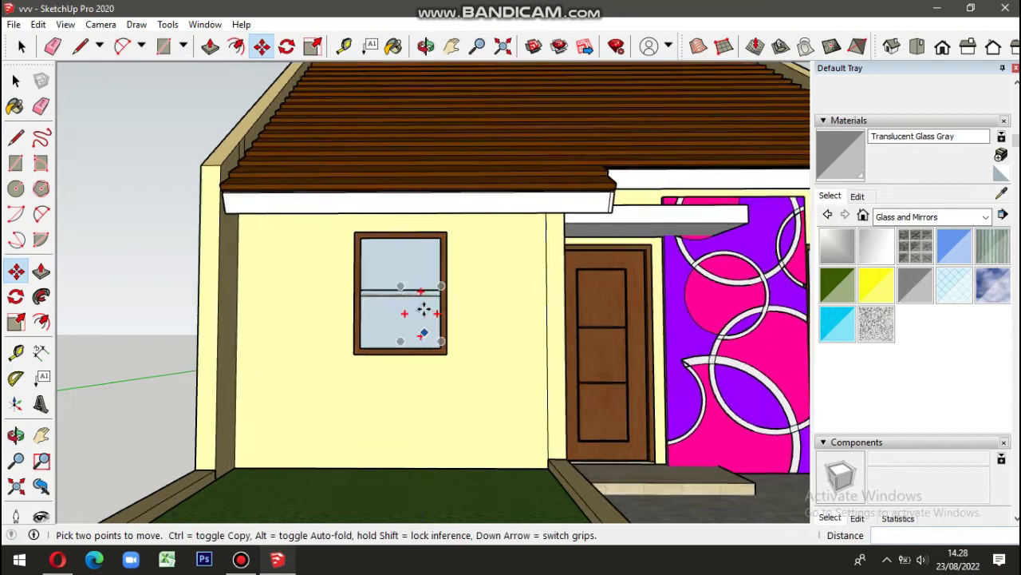
pyautogui.scroll(3, 421, 305)
# Step: Paint the gable-side window glass translucent gray and make it a group
pyautogui.press('space')
pyautogui.doubleClick(403, 316)
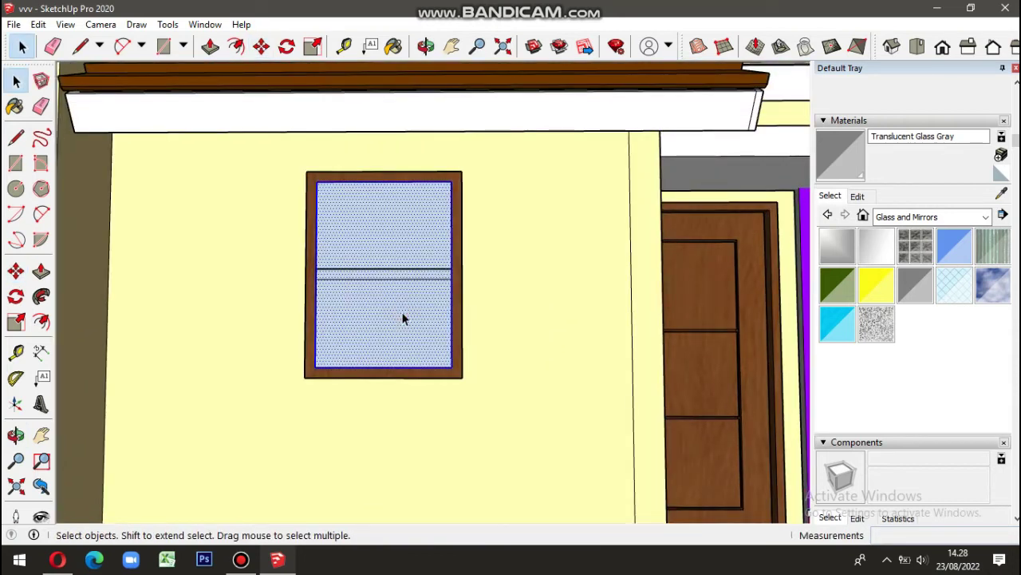
pyautogui.press('b')
pyautogui.click(404, 313)
pyautogui.press('space')
pyautogui.rightClick(404, 315)
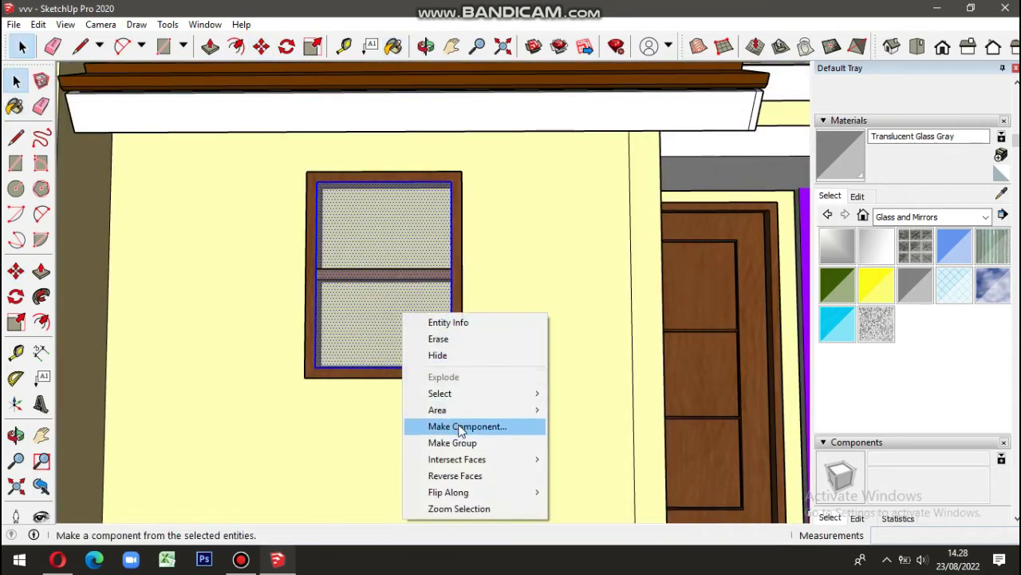
pyautogui.click(461, 442)
# Step: Move that glass group 0.03 m into its frame
pyautogui.scroll(3, 317, 417)
pyautogui.scroll(3, 312, 405)
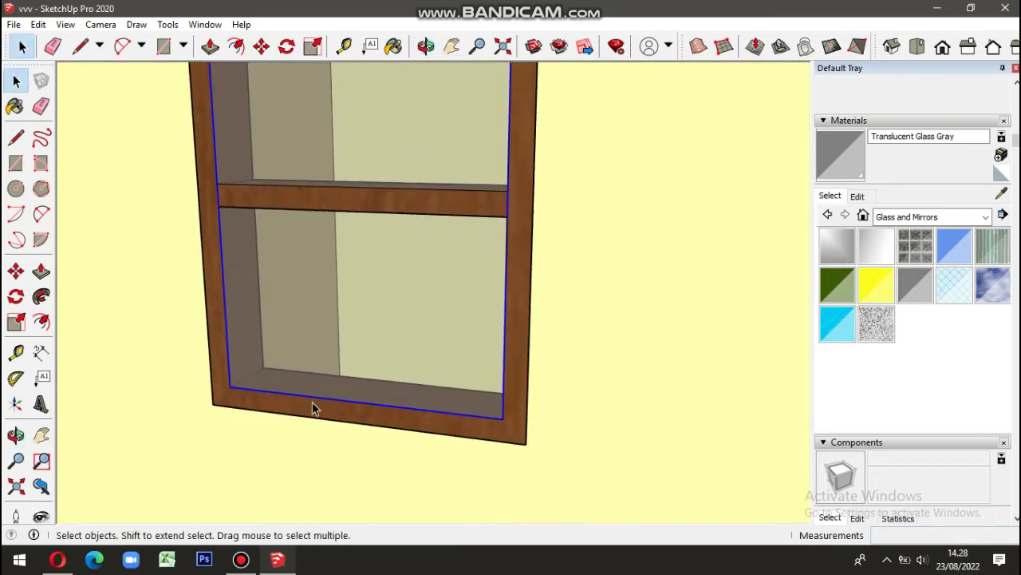
pyautogui.scroll(2, 312, 401)
pyautogui.press('m')
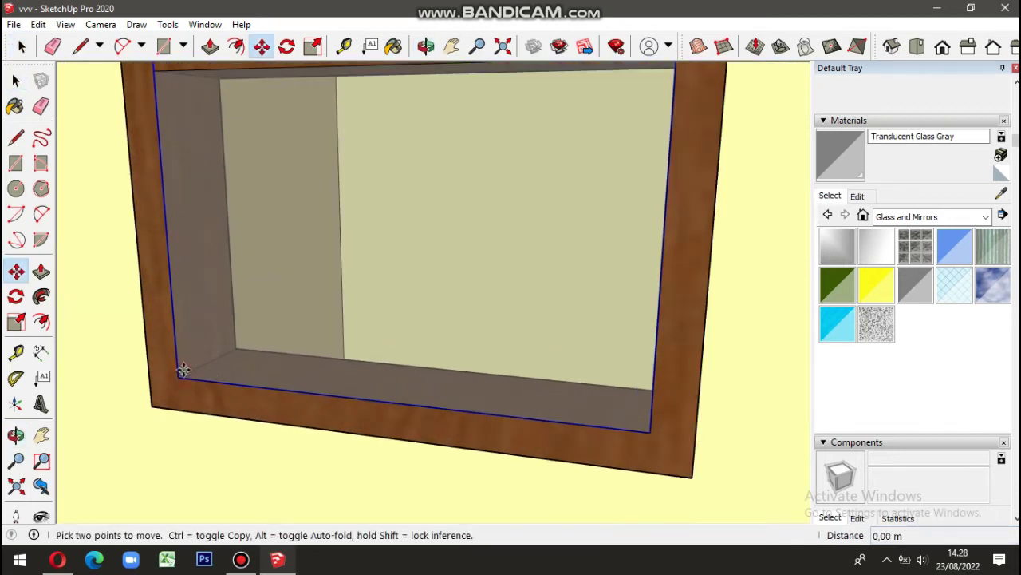
pyautogui.moveTo(182, 370); pyautogui.dragTo(186, 368)
pyautogui.scroll(-4, 187, 367)
pyautogui.scroll(-3, 200, 368)
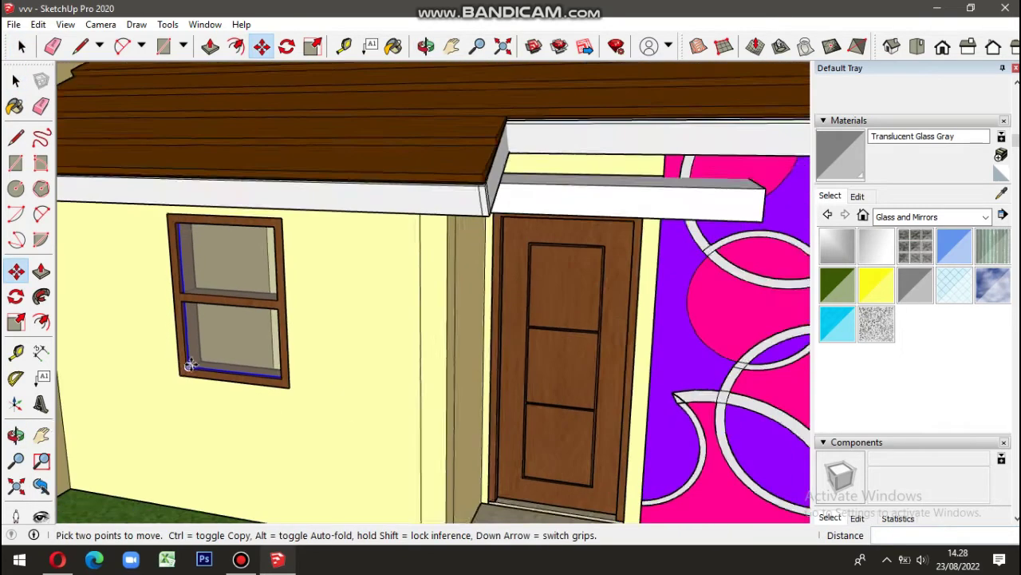
pyautogui.scroll(-1, 231, 371)
pyautogui.scroll(-2, 255, 373)
pyautogui.scroll(4, 438, 359)
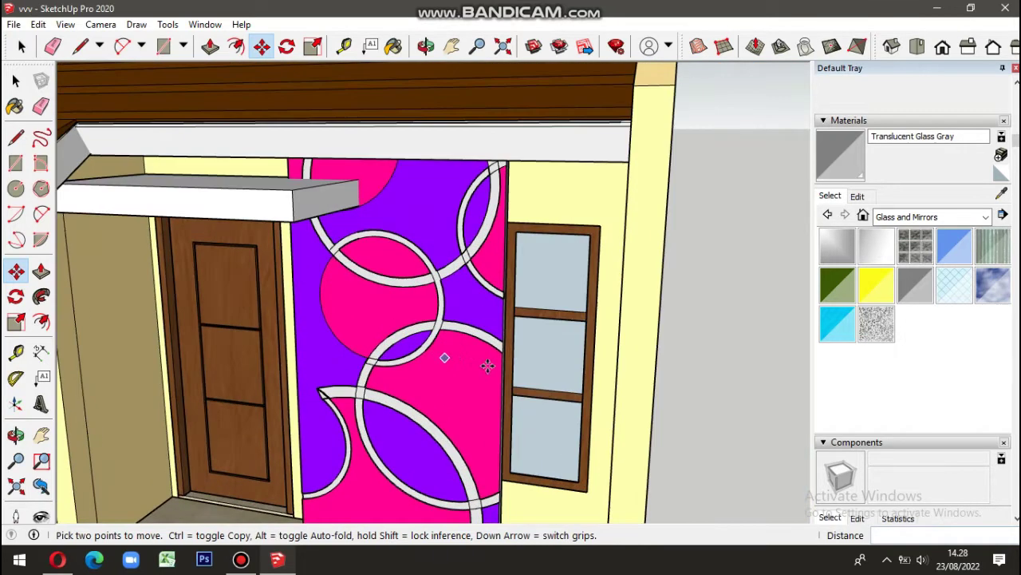
# Step: Group the next window's glass pane and paint it with translucent gray glass
pyautogui.press('space')
pyautogui.click(540, 350)
pyautogui.rightClick(543, 354)
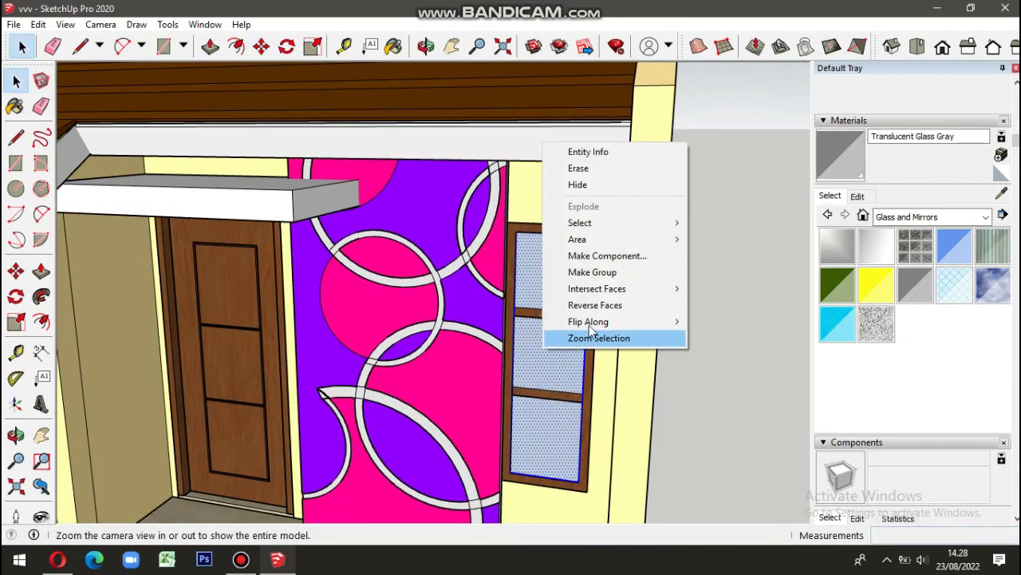
pyautogui.click(604, 272)
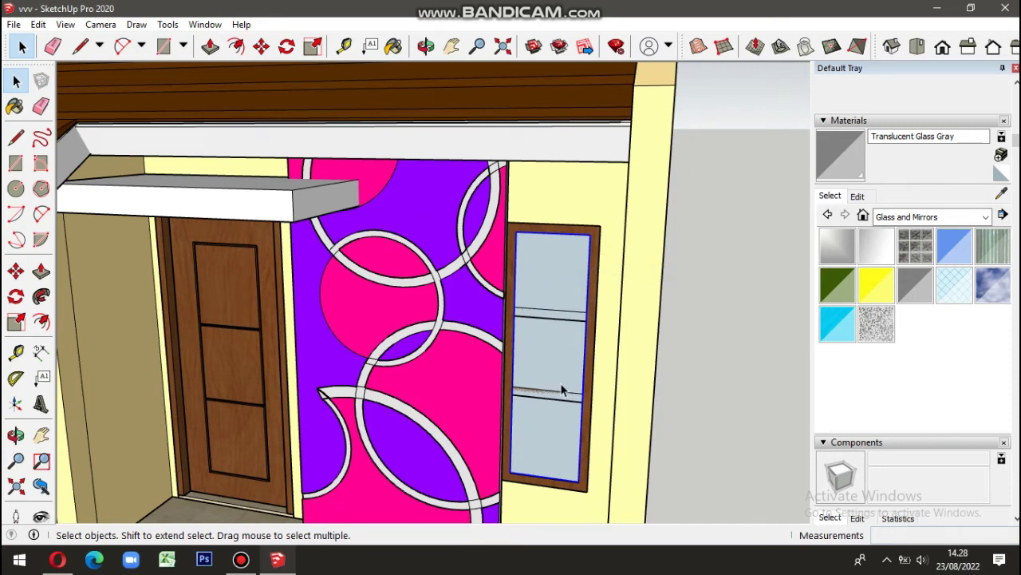
pyautogui.press('b')
pyautogui.click(550, 359)
# Step: Review the glazed window from a new angle and activate the material sampler
pyautogui.moveTo(552, 419); pyautogui.dragTo(484, 456, button='middle')
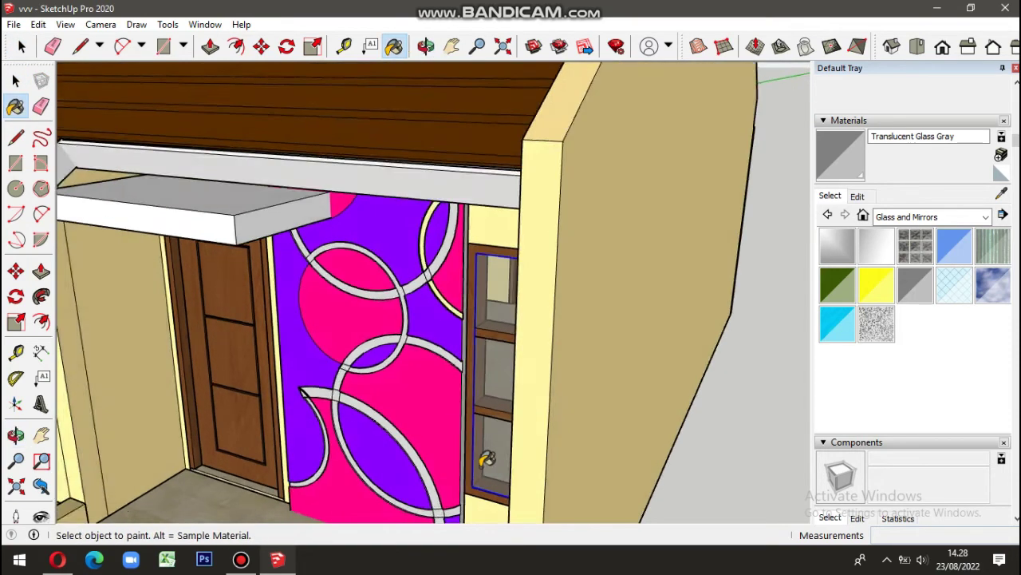
pyautogui.scroll(3, 483, 456)
pyautogui.scroll(1, 479, 479)
pyautogui.press('m')
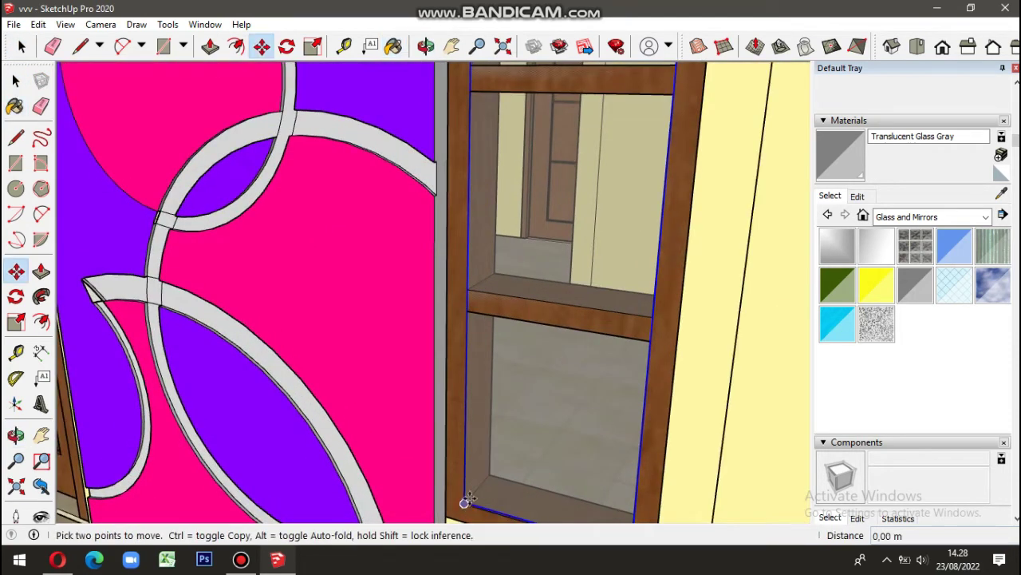
pyautogui.scroll(2, 466, 500)
pyautogui.scroll(-3, 484, 420)
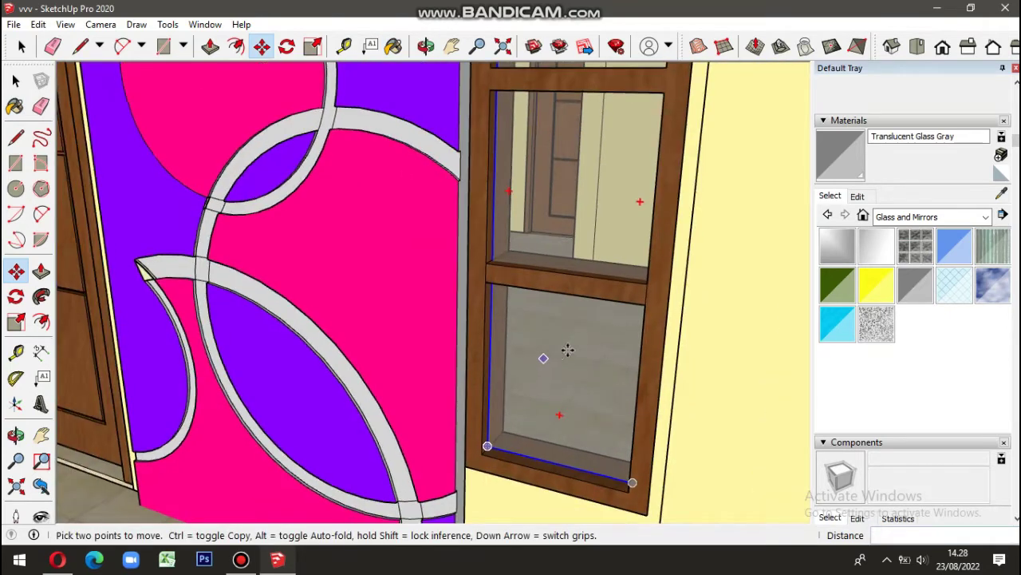
pyautogui.scroll(-2, 568, 350)
pyautogui.scroll(-2, 410, 372)
pyautogui.scroll(-2, 565, 314)
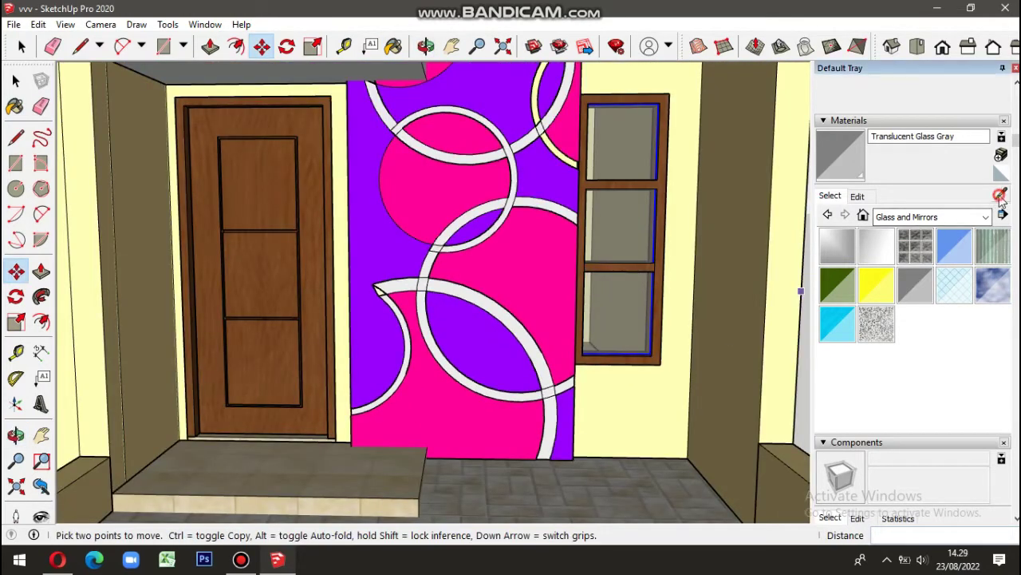
pyautogui.click(1001, 195)
# Step: Sample the panel's purple material and change its colour to light green
pyautogui.click(367, 246)
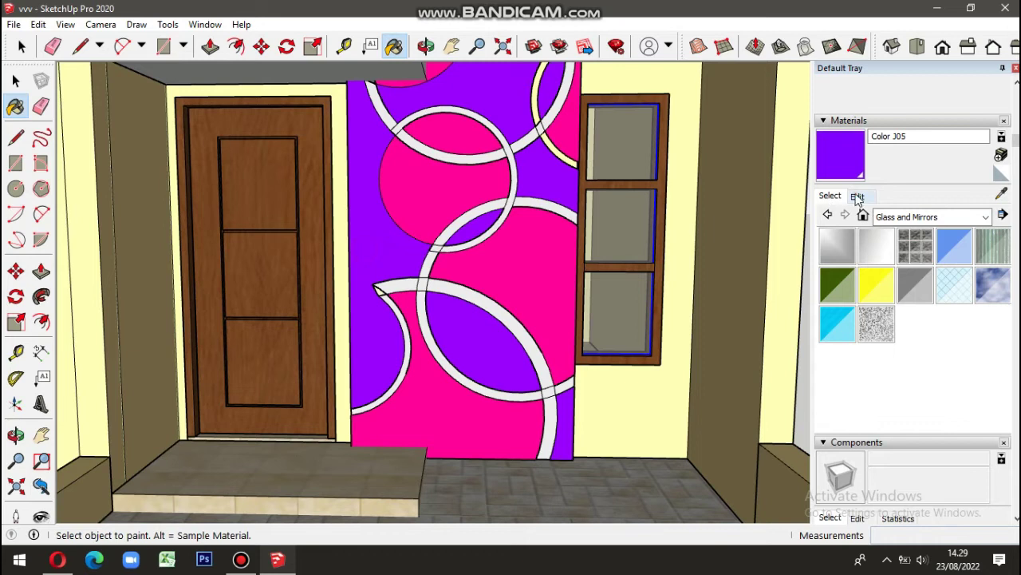
pyautogui.click(857, 196)
pyautogui.click(840, 282)
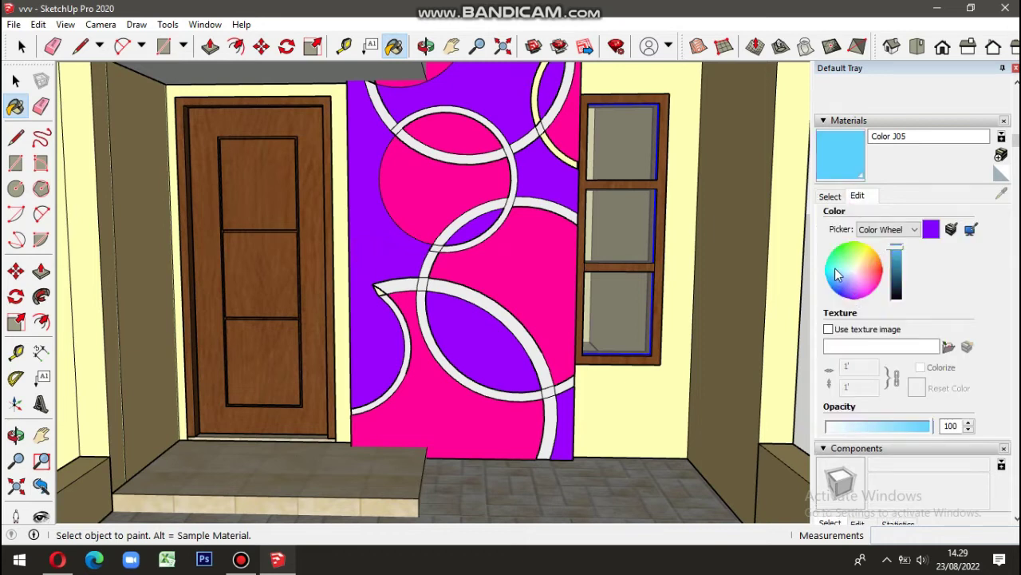
pyautogui.click(853, 259)
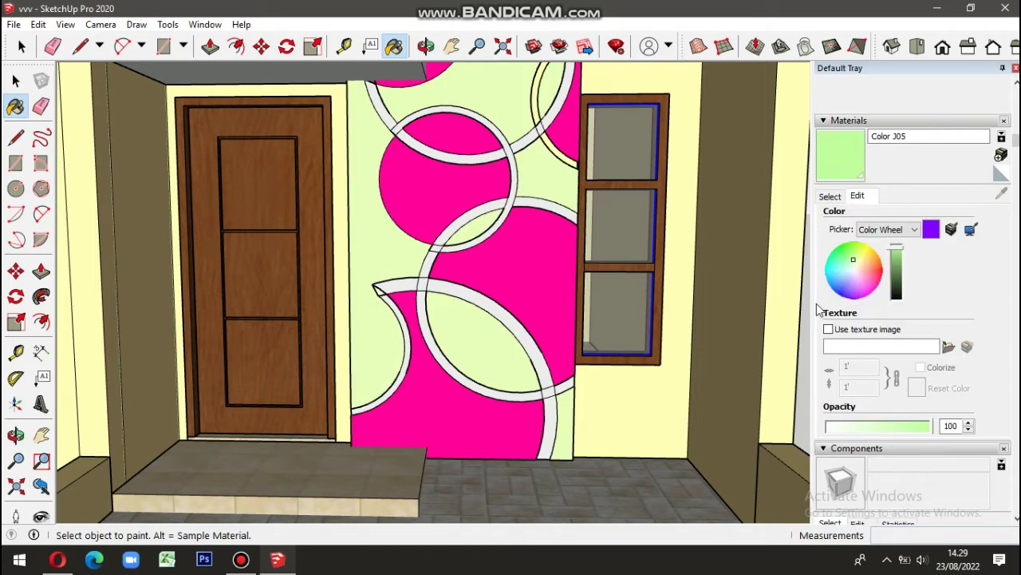
pyautogui.scroll(-1, 524, 347)
pyautogui.scroll(-1, 519, 383)
pyautogui.scroll(1, 520, 383)
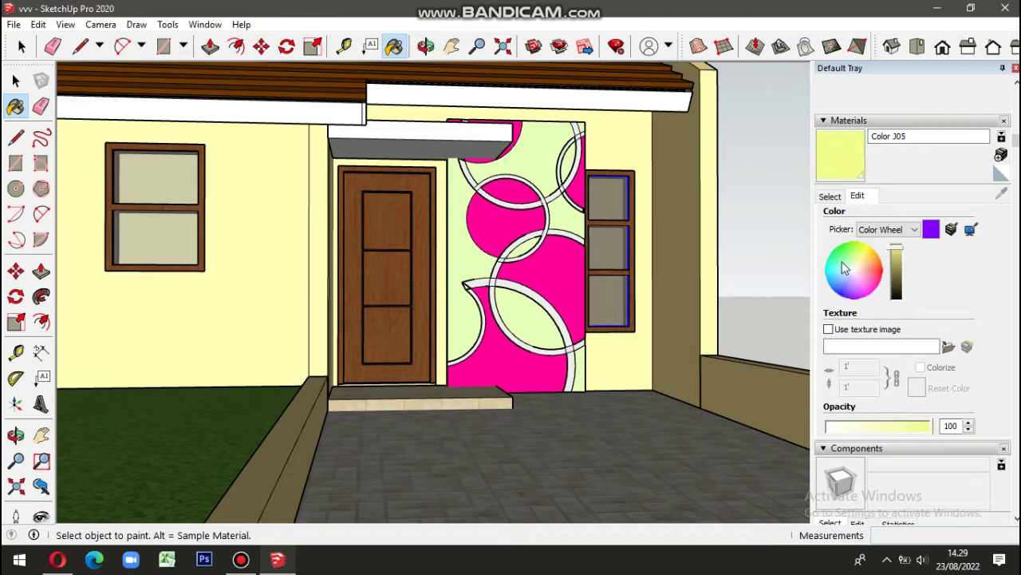
pyautogui.click(841, 264)
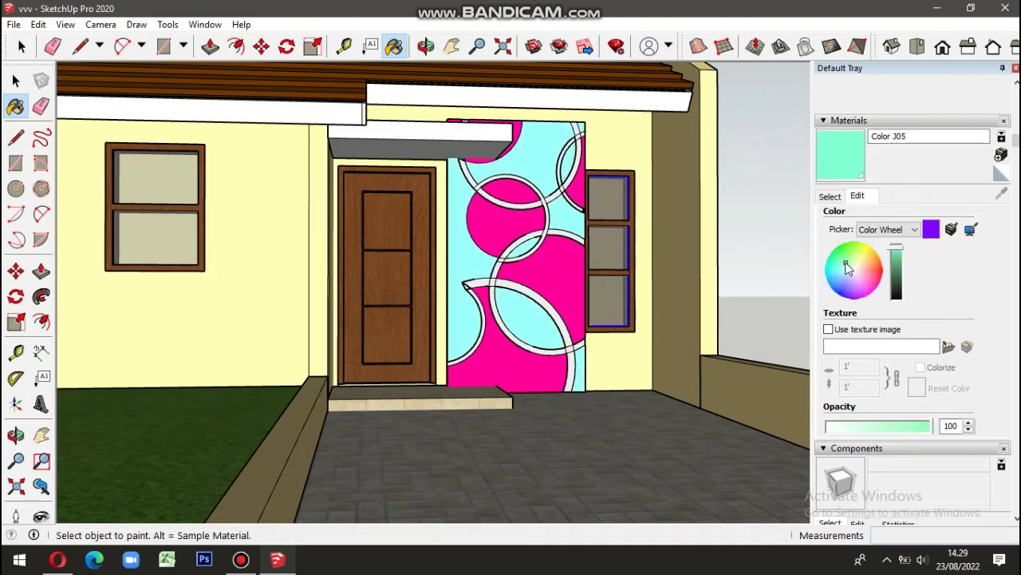
pyautogui.moveTo(850, 260); pyautogui.dragTo(852, 262)
pyautogui.click(831, 198)
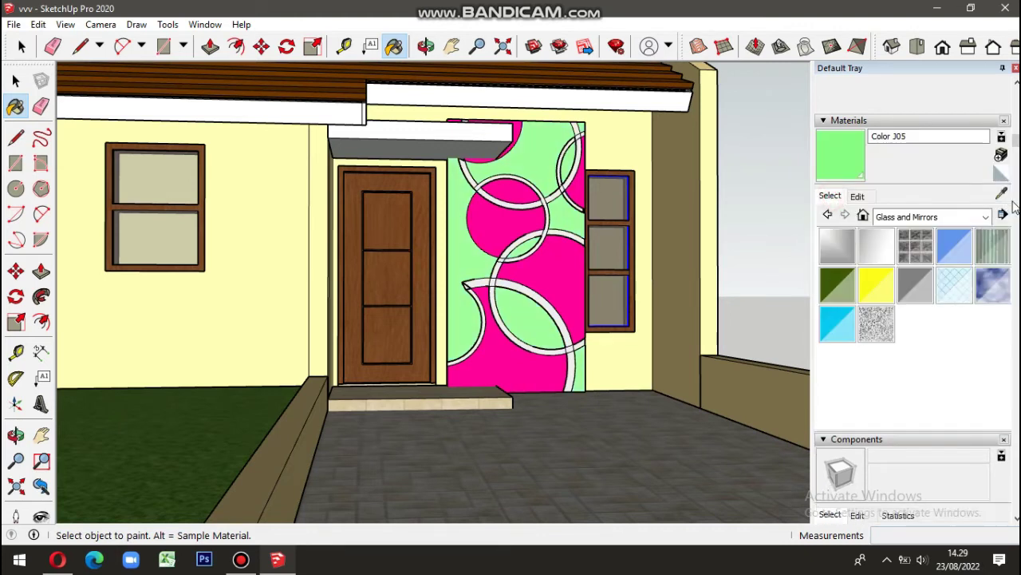
# Step: Sample the pink circles and change them to lemon yellow
pyautogui.keyDown('alt'); pyautogui.click(581, 268); pyautogui.keyUp('alt')
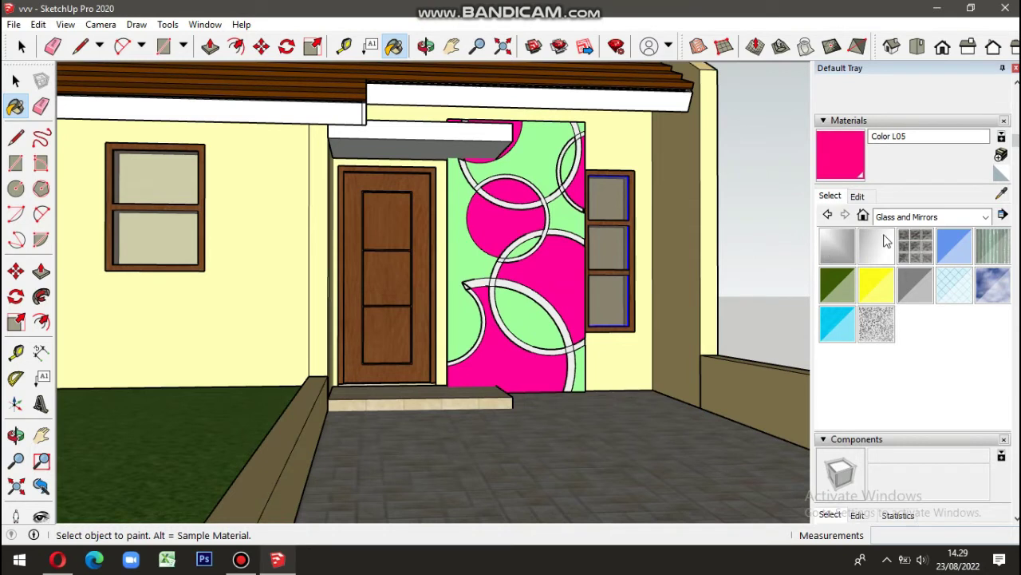
pyautogui.click(859, 196)
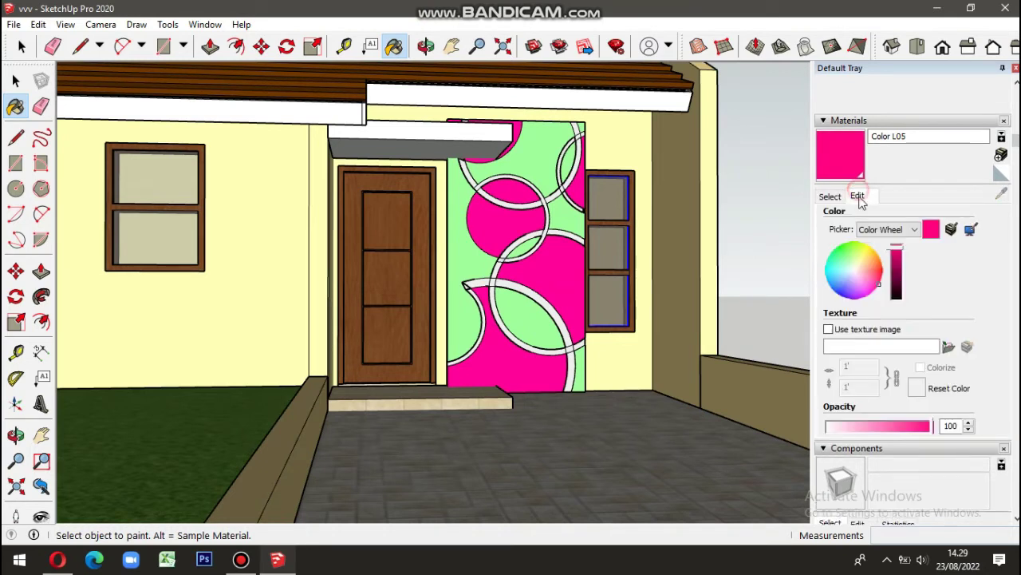
pyautogui.click(864, 253)
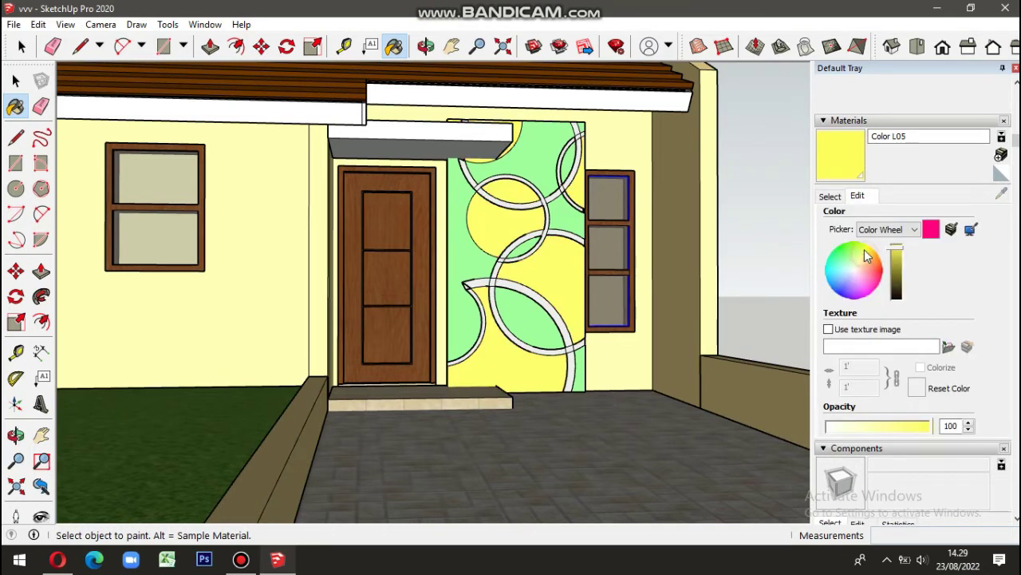
pyautogui.click(869, 253)
pyautogui.scroll(-3, 645, 287)
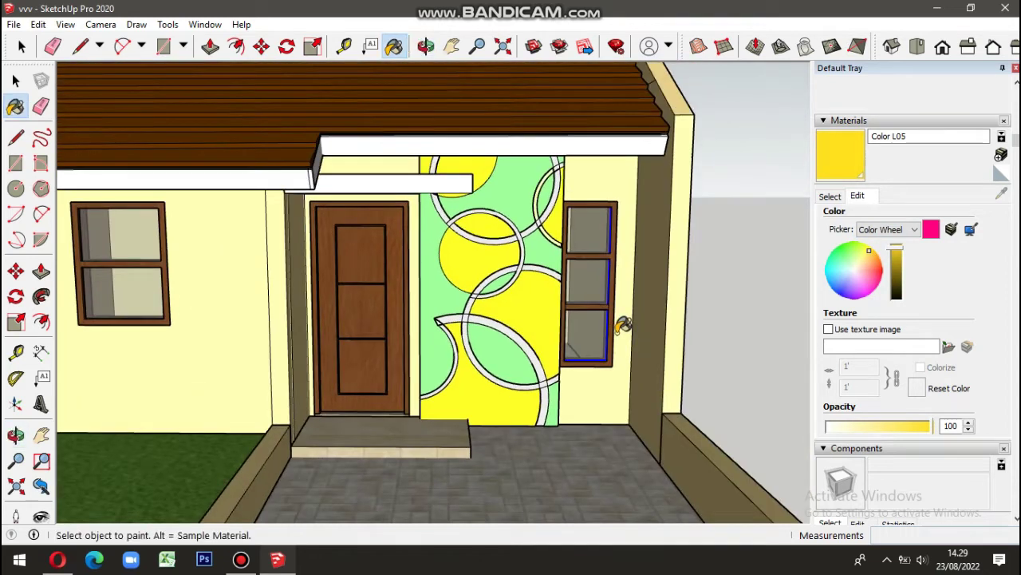
pyautogui.scroll(-5, 630, 319)
# Step: Sample the panel's light green material and change it to mint cyan
pyautogui.moveTo(597, 373); pyautogui.dragTo(597, 355, button='middle')
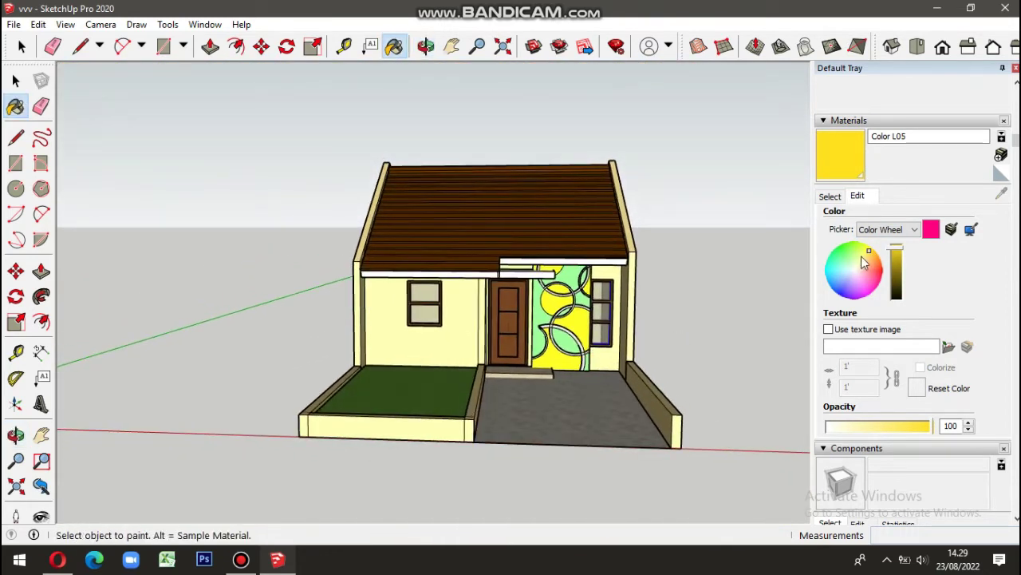
pyautogui.click(830, 196)
pyautogui.click(1001, 193)
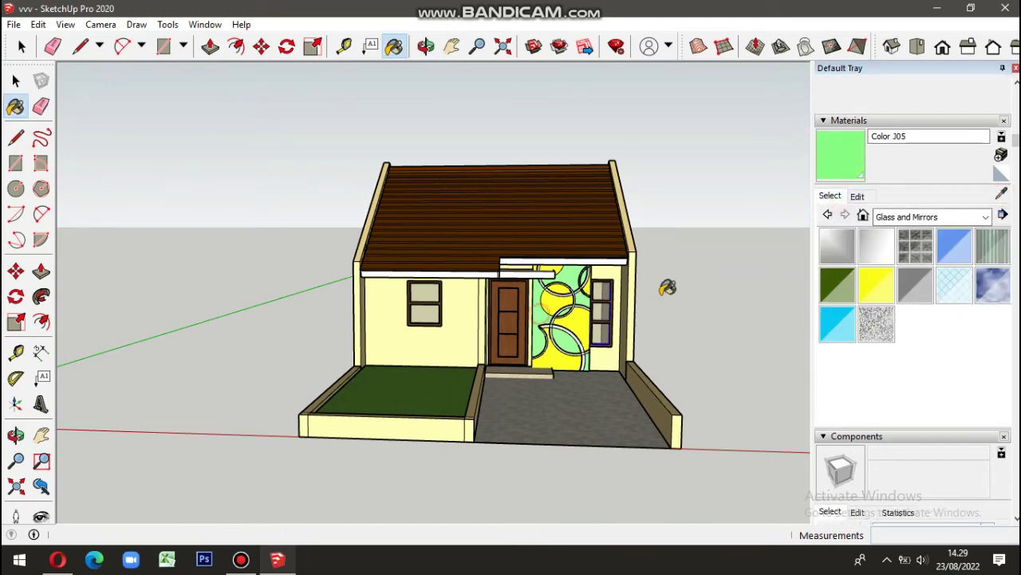
pyautogui.click(865, 196)
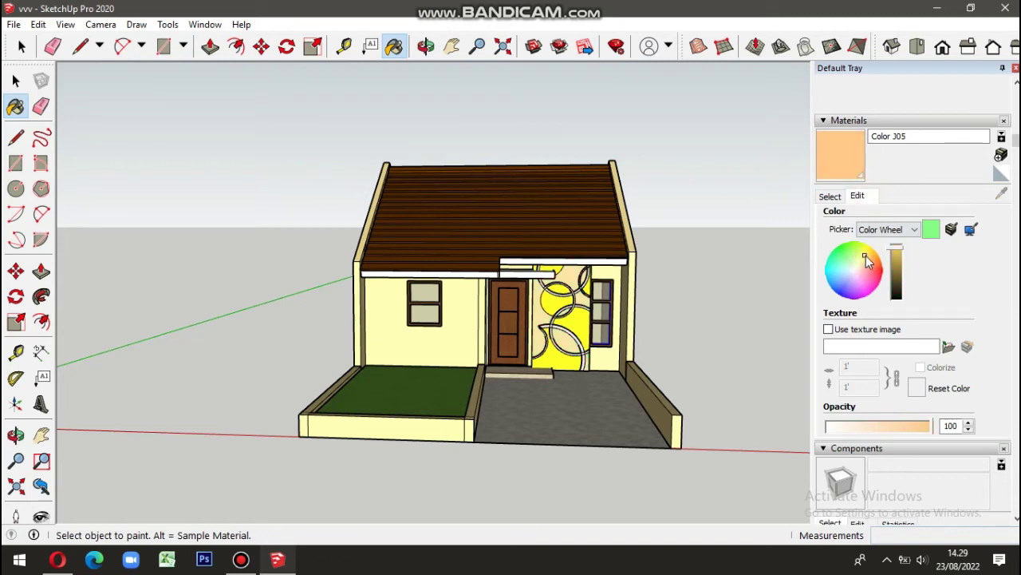
pyautogui.moveTo(866, 256); pyautogui.dragTo(843, 294)
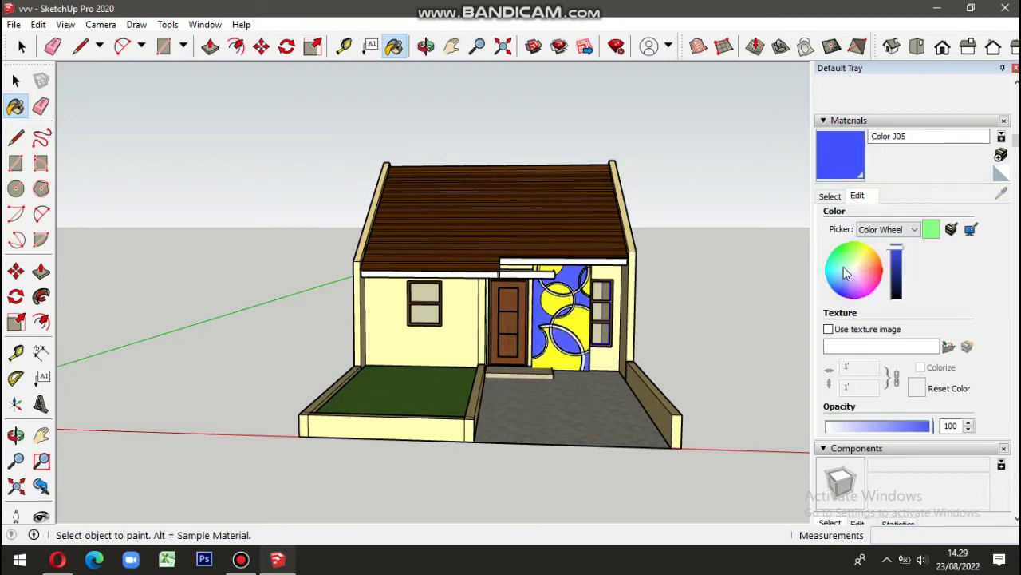
pyautogui.click(844, 269)
pyautogui.click(839, 265)
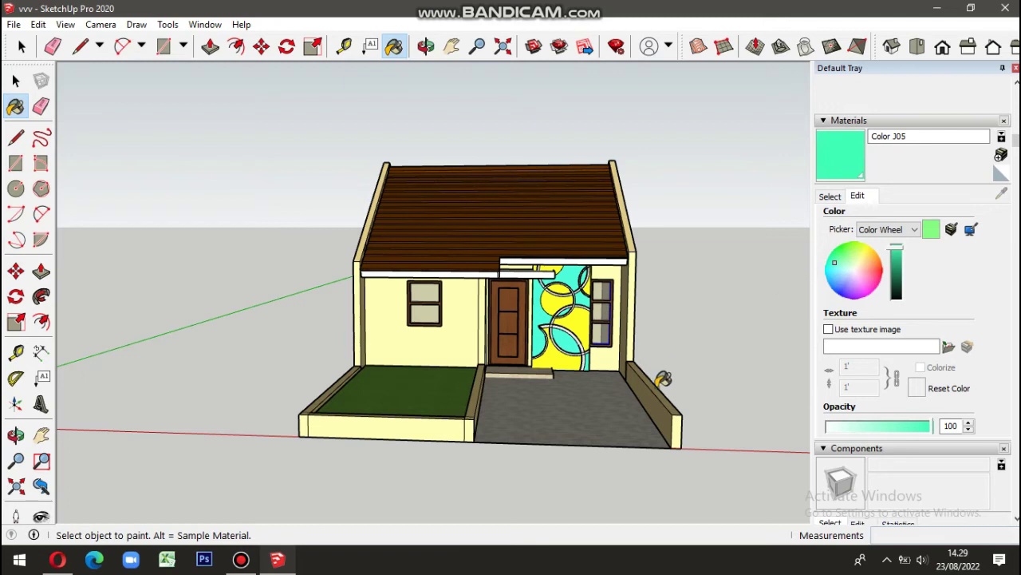
# Step: Sample the yellow circles from the front and recolour them orange-red
pyautogui.moveTo(661, 375); pyautogui.dragTo(757, 338, button='middle')
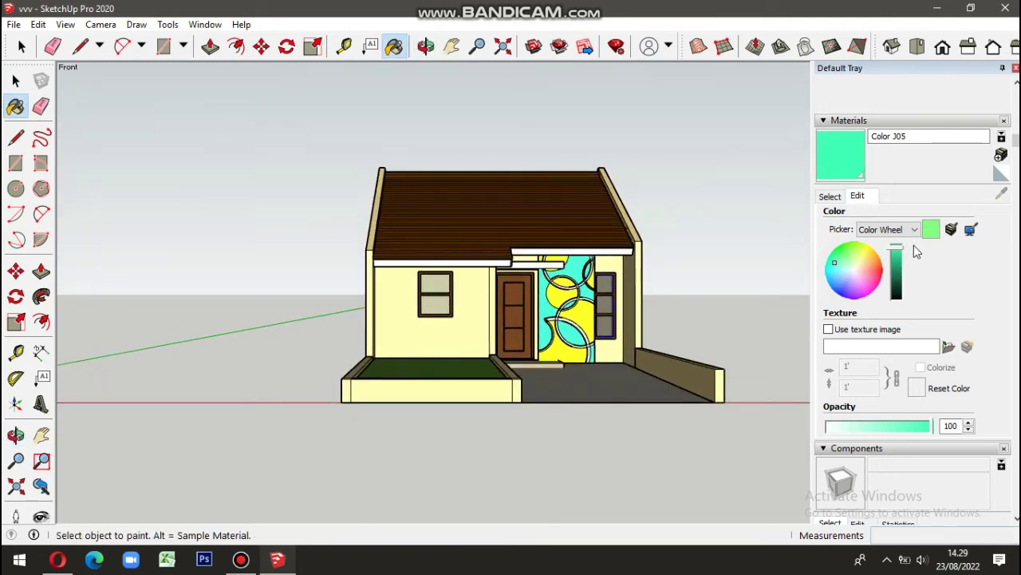
pyautogui.click(830, 196)
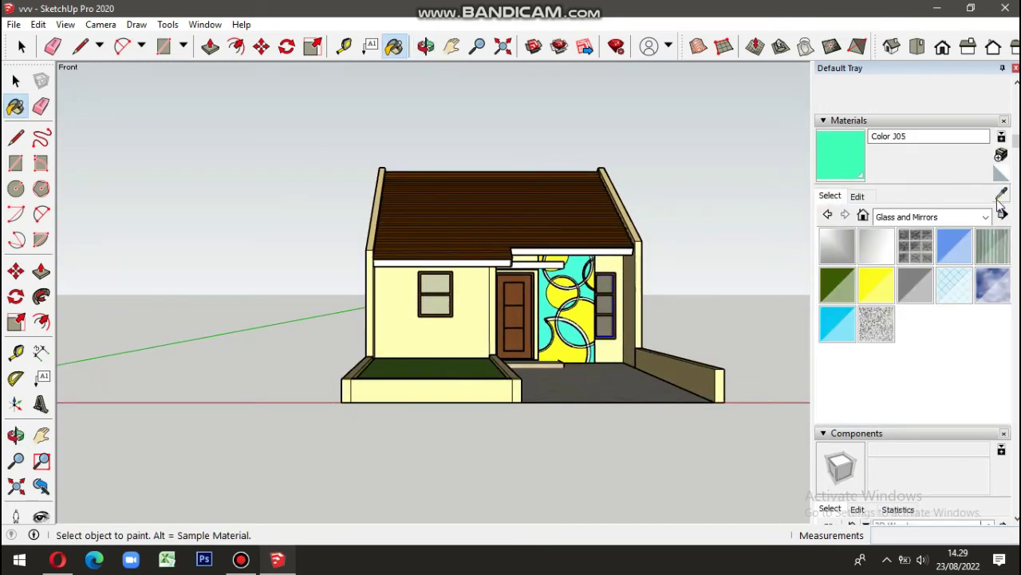
pyautogui.click(1001, 193)
pyautogui.click(582, 317)
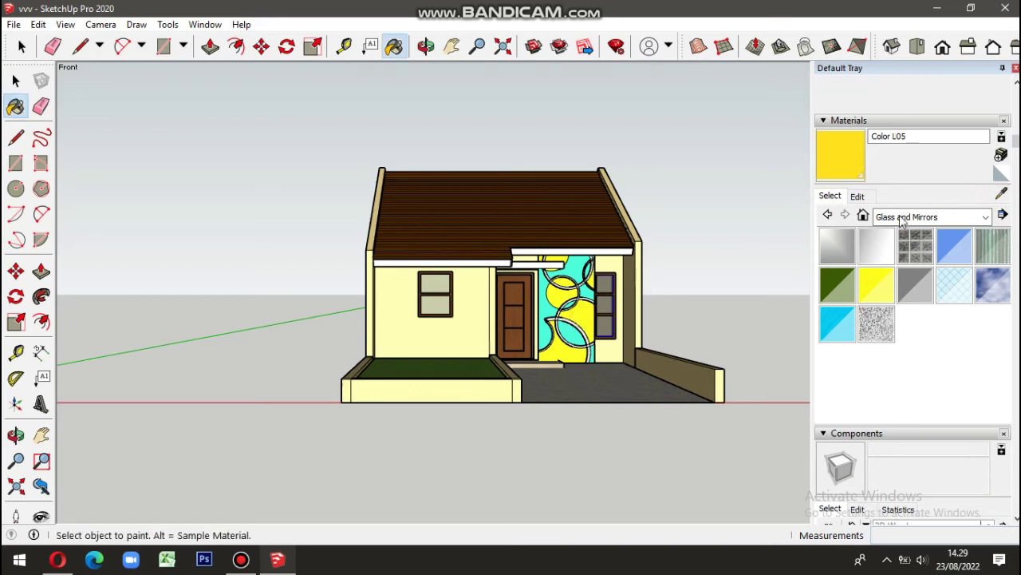
pyautogui.click(857, 196)
pyautogui.click(879, 270)
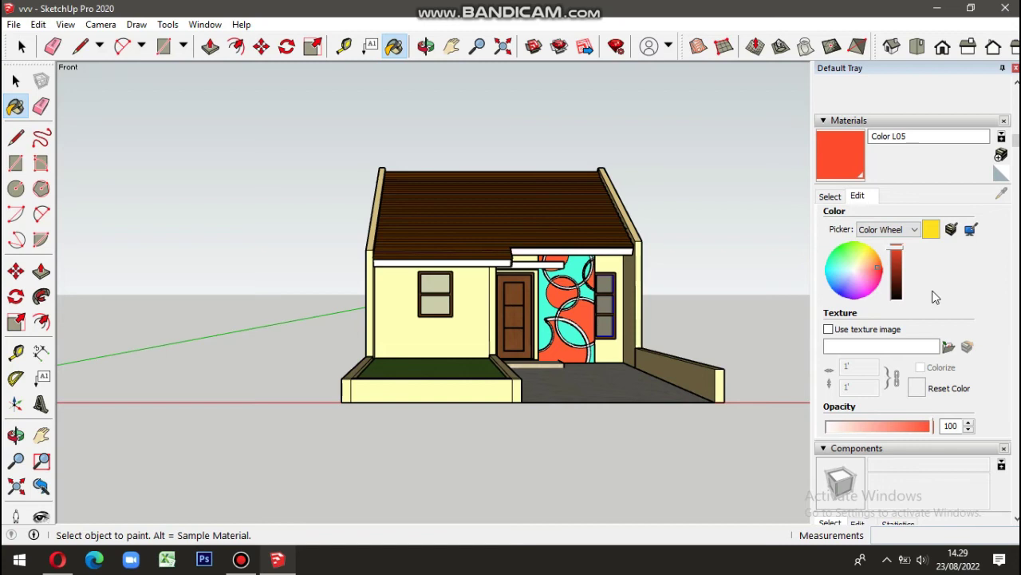
pyautogui.moveTo(638, 344)
pyautogui.mouseDown(button='middle')
pyautogui.moveTo(443, 367)
pyautogui.moveTo(620, 296)
pyautogui.mouseUp(button='middle')
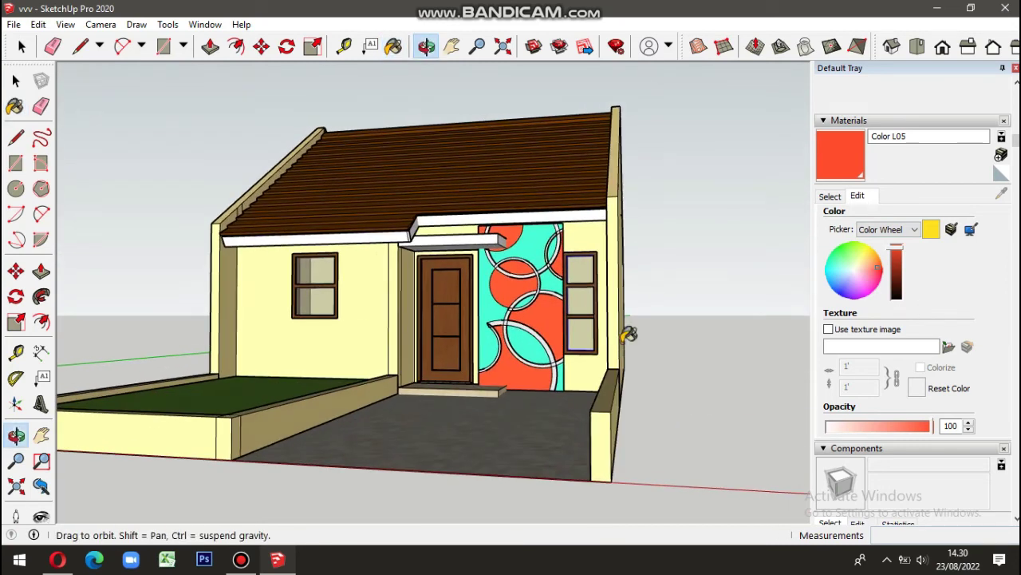
# Step: Check the coloured house from a front-right perspective and save the model
pyautogui.press('space')
pyautogui.scroll(-2, 712, 327)
pyautogui.moveTo(597, 349)
pyautogui.mouseDown(button='middle')
pyautogui.moveTo(528, 353)
pyautogui.moveTo(764, 352)
pyautogui.moveTo(652, 353)
pyautogui.moveTo(741, 290)
pyautogui.mouseUp(button='middle')
pyautogui.scroll(2, 652, 353)
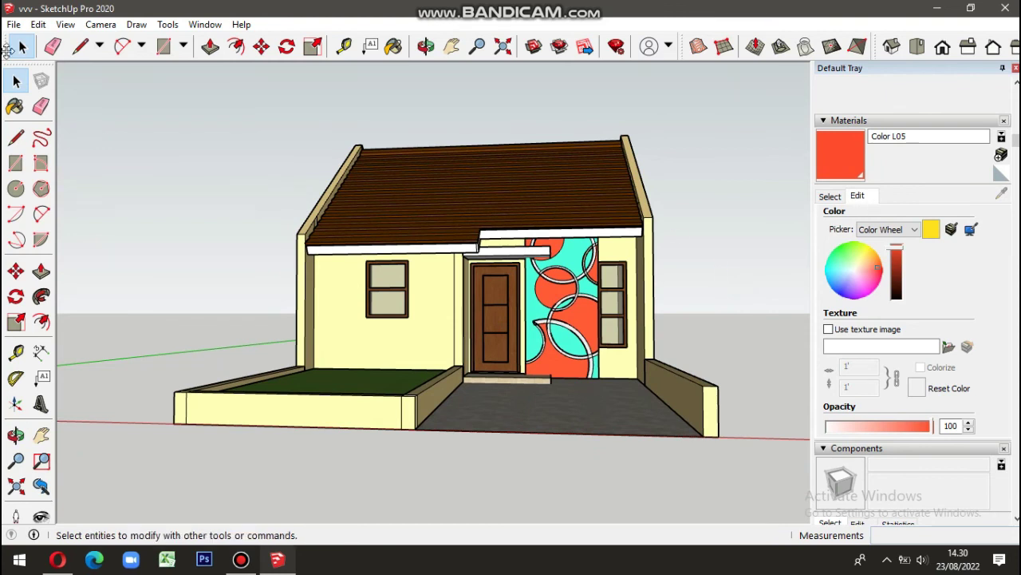
pyautogui.click(13, 24)
pyautogui.click(36, 96)
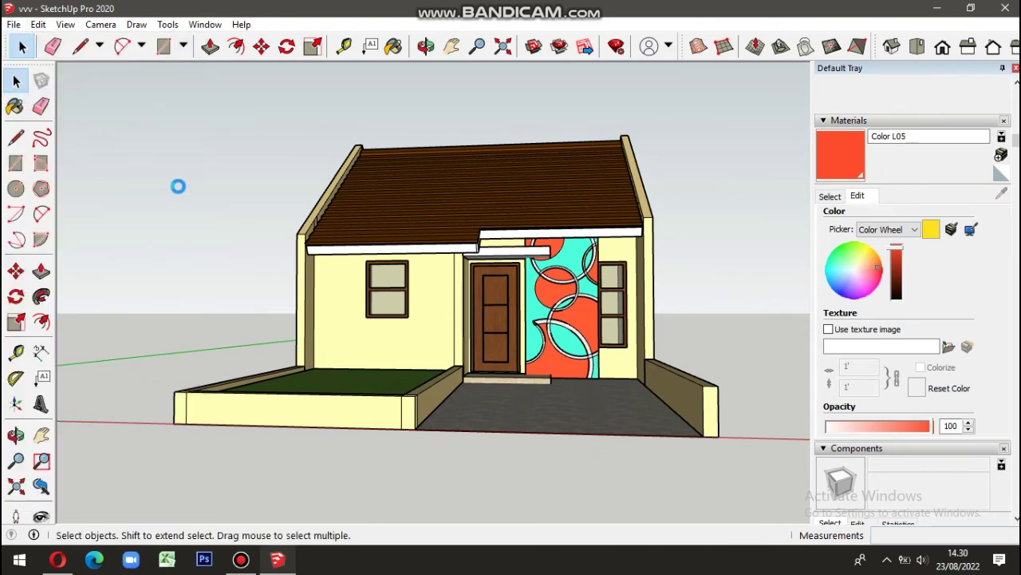